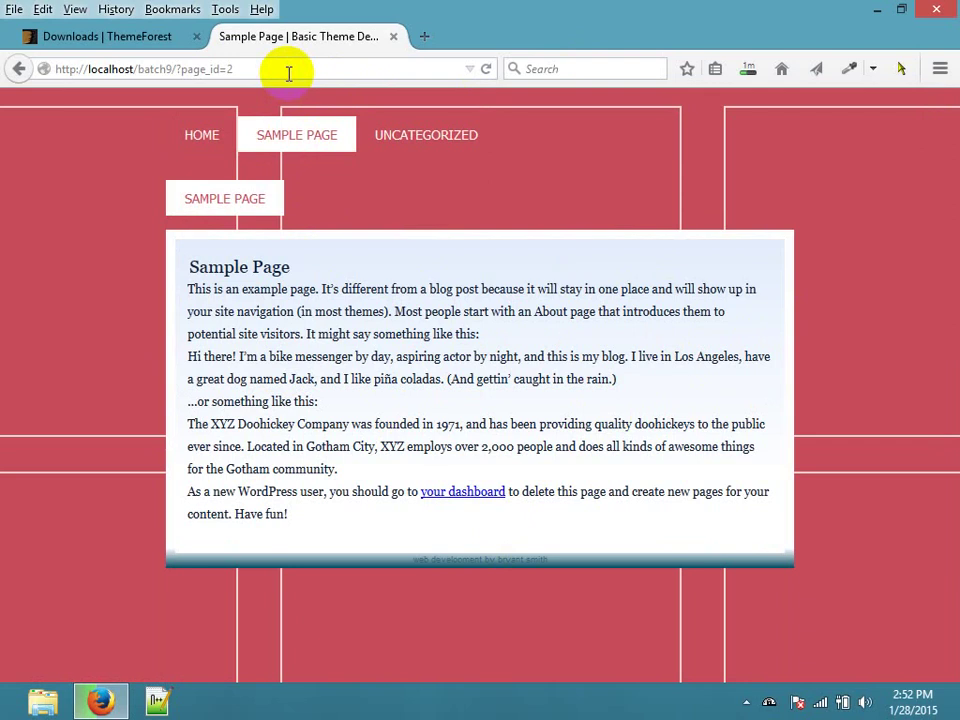
# Load the local site's WordPress admin at localhost/batch9/wp-admin in the Sample Page tab.
pyautogui.click(77, 41)
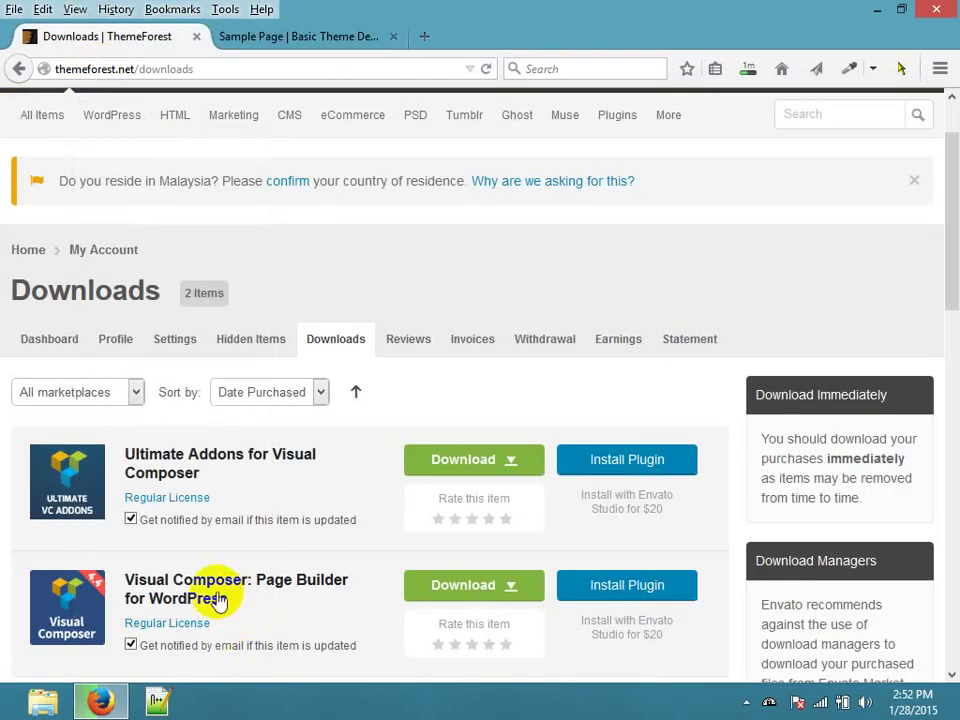
pyautogui.click(263, 36)
pyautogui.click(210, 68)
pyautogui.moveTo(210, 68); pyautogui.dragTo(184, 70)
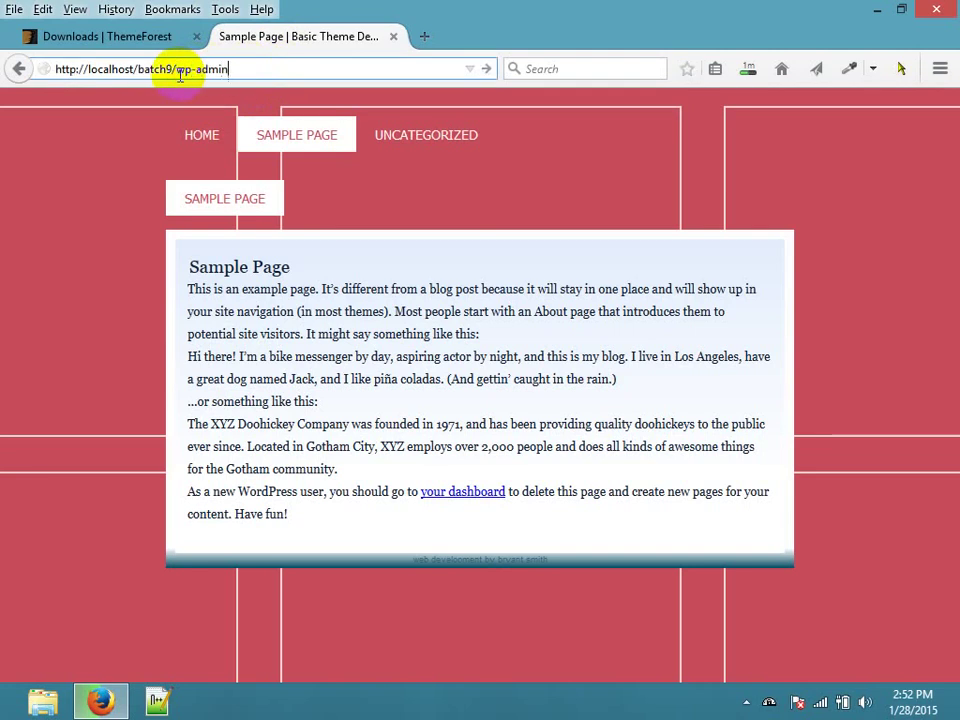
pyautogui.write('wp-admin')
pyautogui.press('Return')
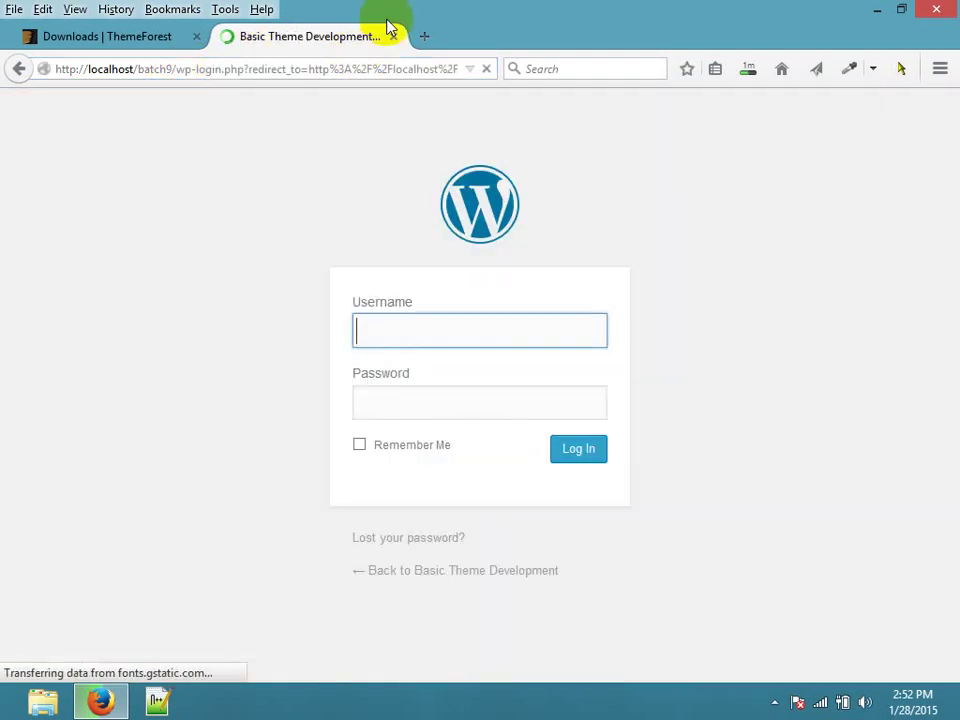
# Log in to WordPress with the saved admin account.
pyautogui.click(439, 330)
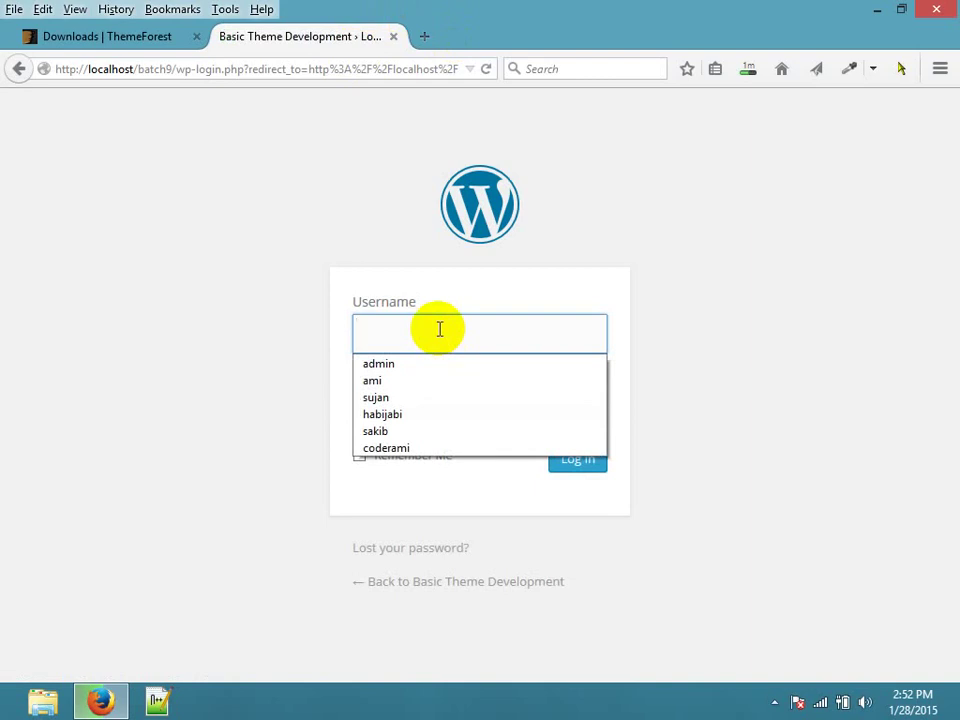
pyautogui.click(401, 364)
pyautogui.click(570, 466)
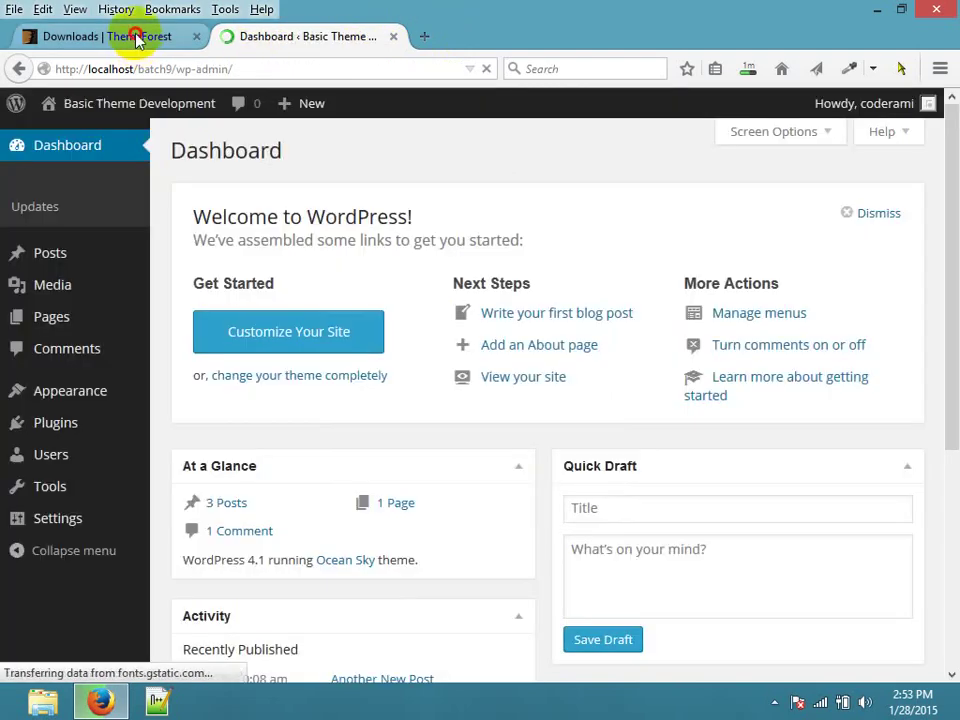
# Revisit the ThemeForest downloads page, return to the WordPress dashboard and check the browser's download progress.
pyautogui.click(138, 38)
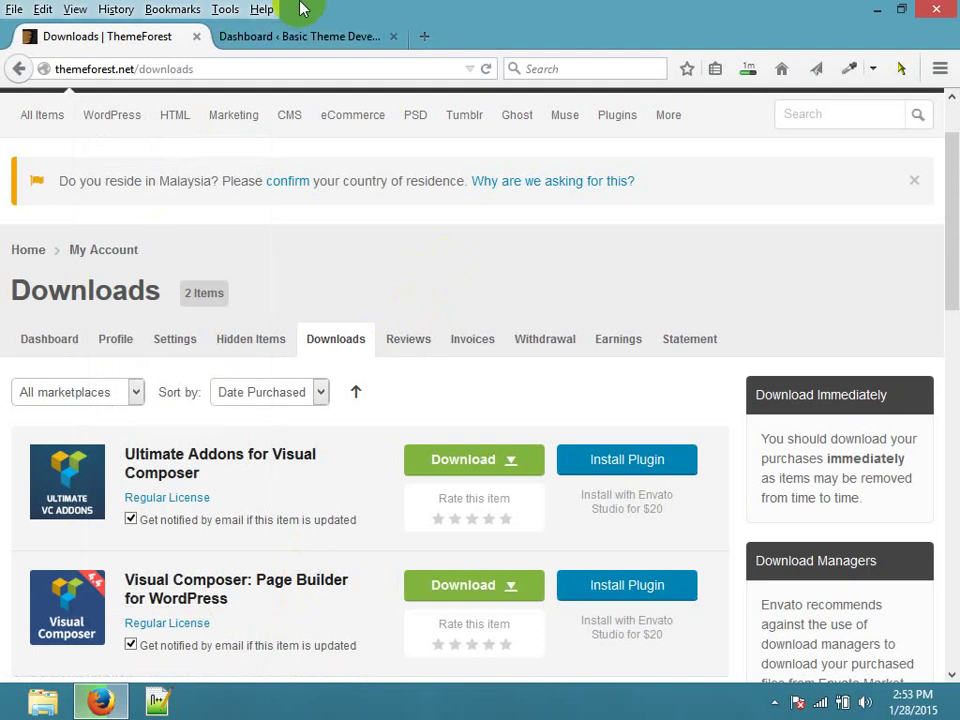
pyautogui.click(296, 38)
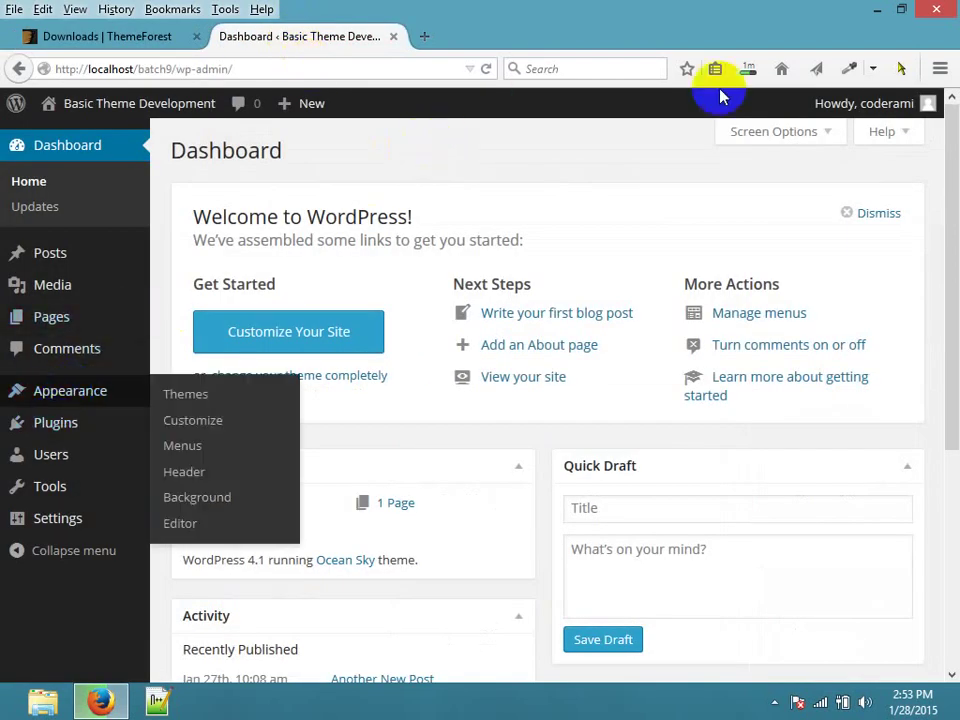
pyautogui.click(745, 70)
pyautogui.click(467, 229)
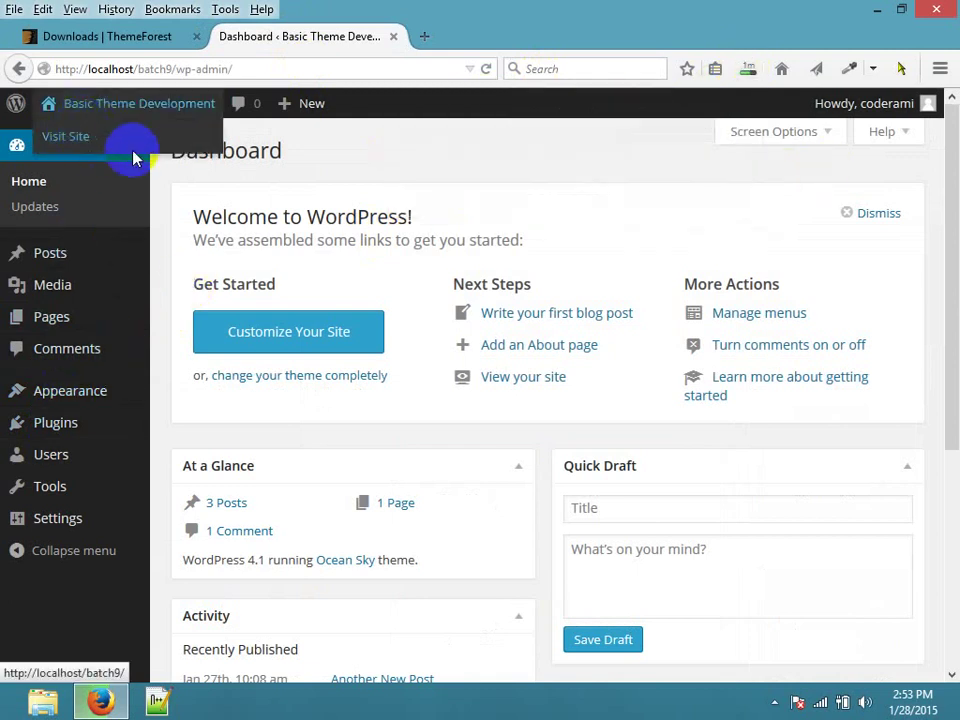
# Open the Basic Theme Development site in a new tab and look over its home page.
pyautogui.middleClick(134, 148)
pyautogui.click(445, 38)
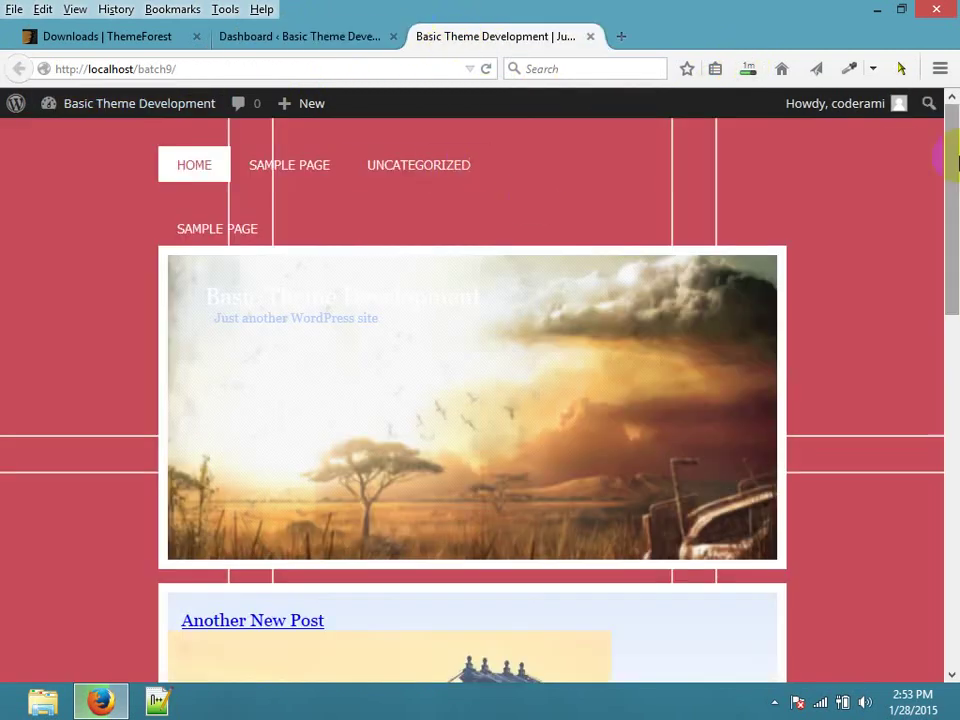
pyautogui.moveTo(951, 160); pyautogui.dragTo(955, 550)
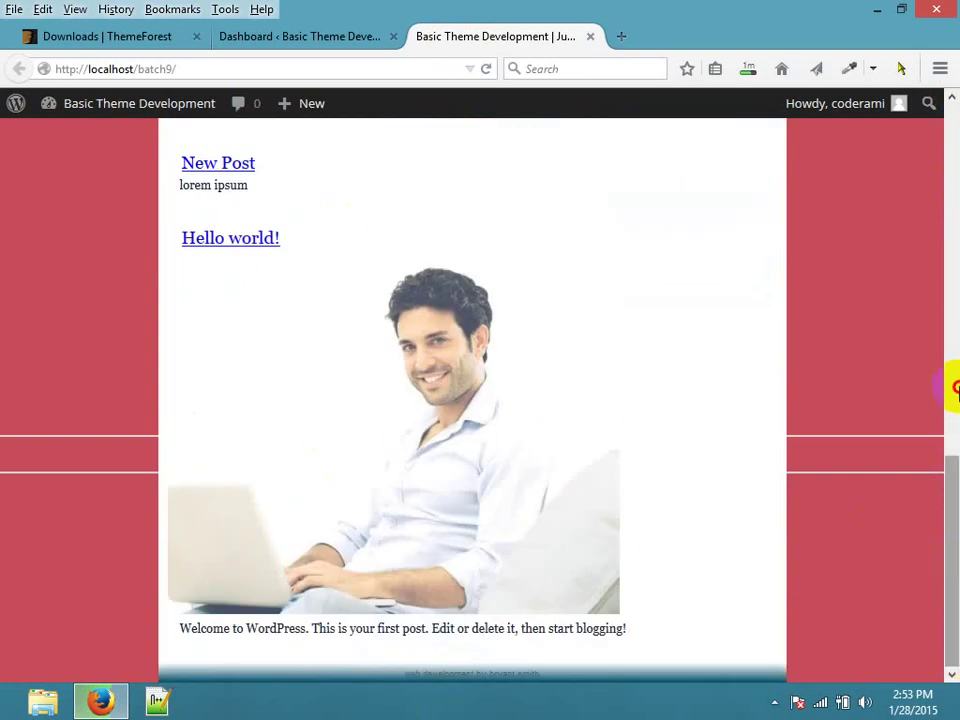
pyautogui.moveTo(958, 386); pyautogui.dragTo(952, 125)
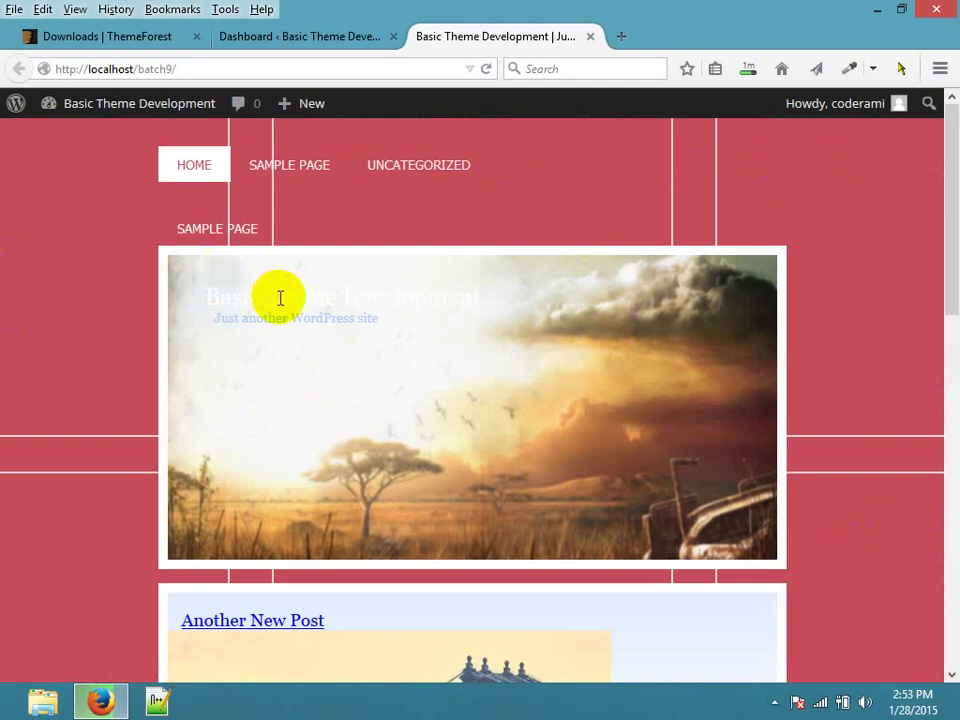
# Return to the WordPress dashboard and check how far the Visual Composer zip download has progressed.
pyautogui.click(280, 37)
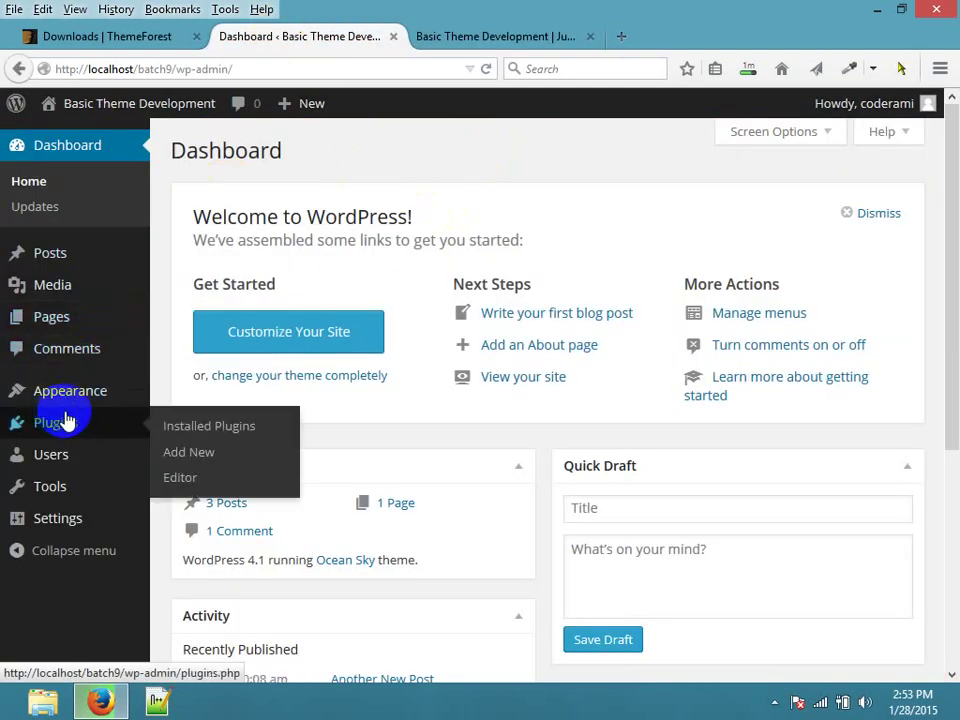
pyautogui.click(746, 72)
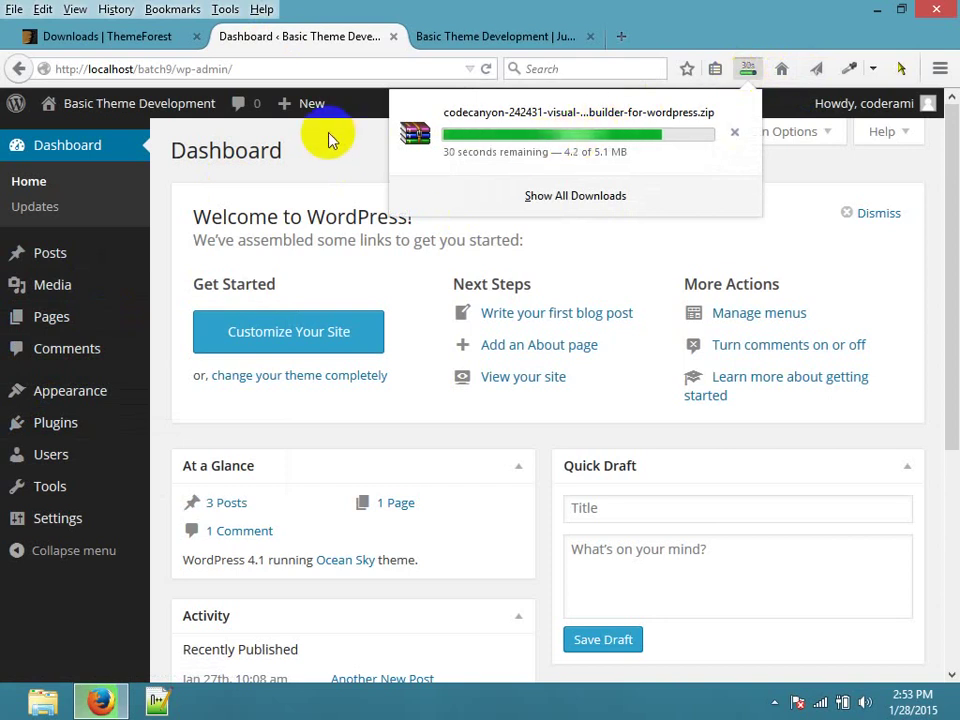
# Switch to Internet Download Manager and open its configuration options.
pyautogui.click(775, 701)
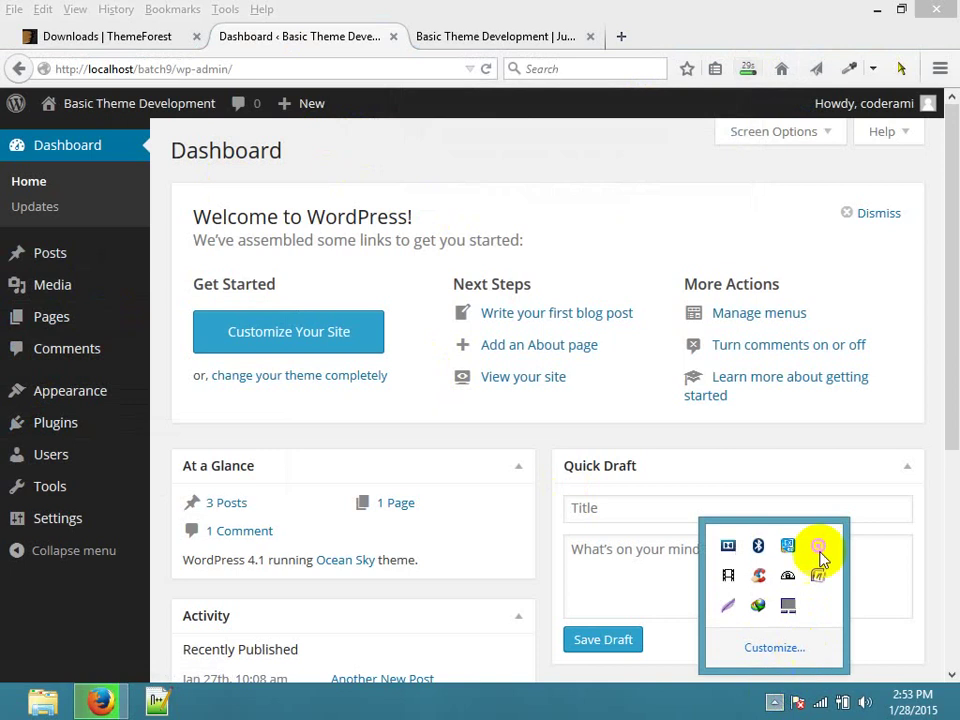
pyautogui.doubleClick(759, 575)
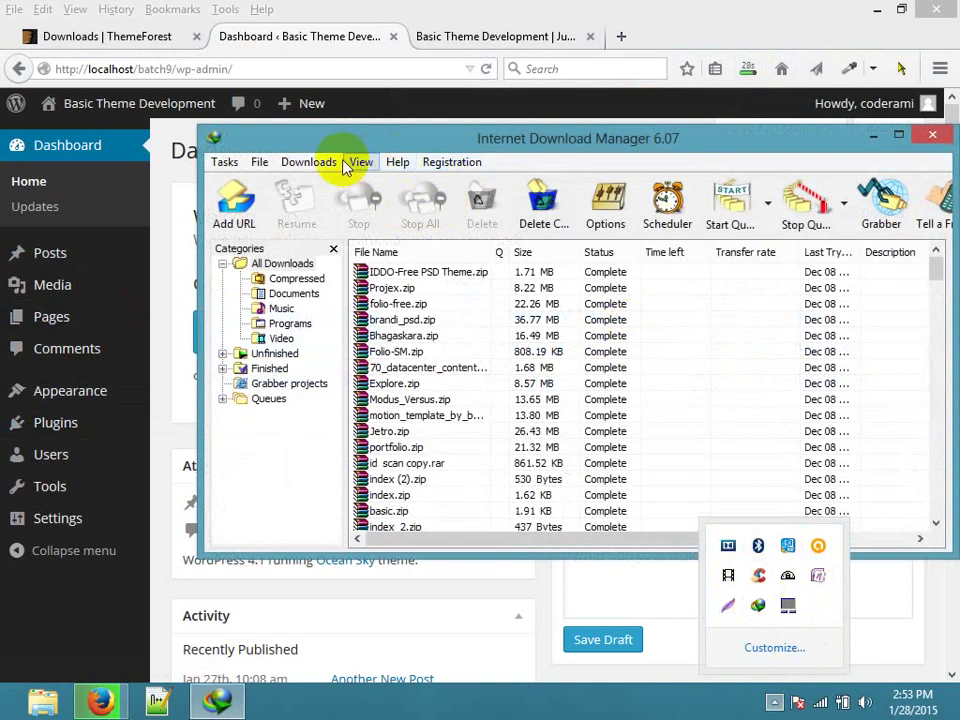
pyautogui.click(259, 168)
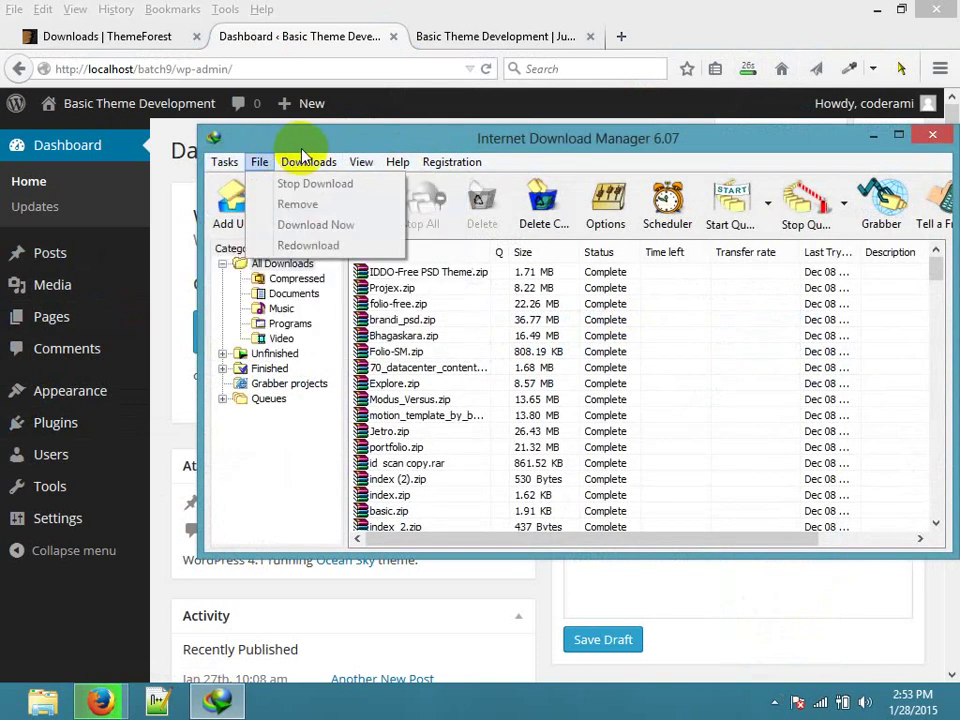
pyautogui.moveTo(398, 168)
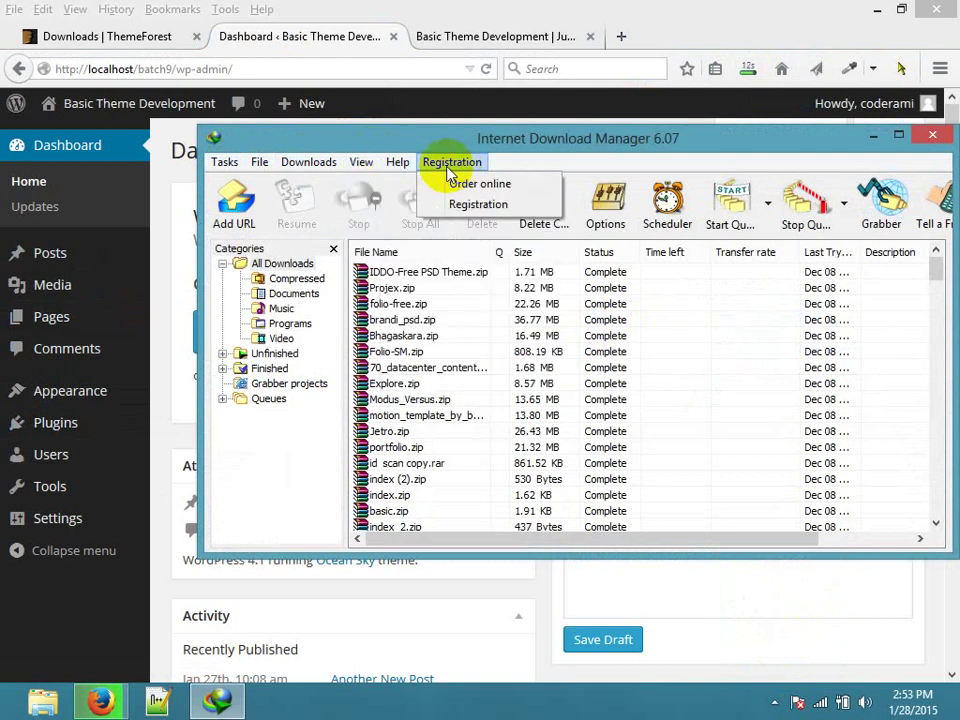
pyautogui.moveTo(362, 170)
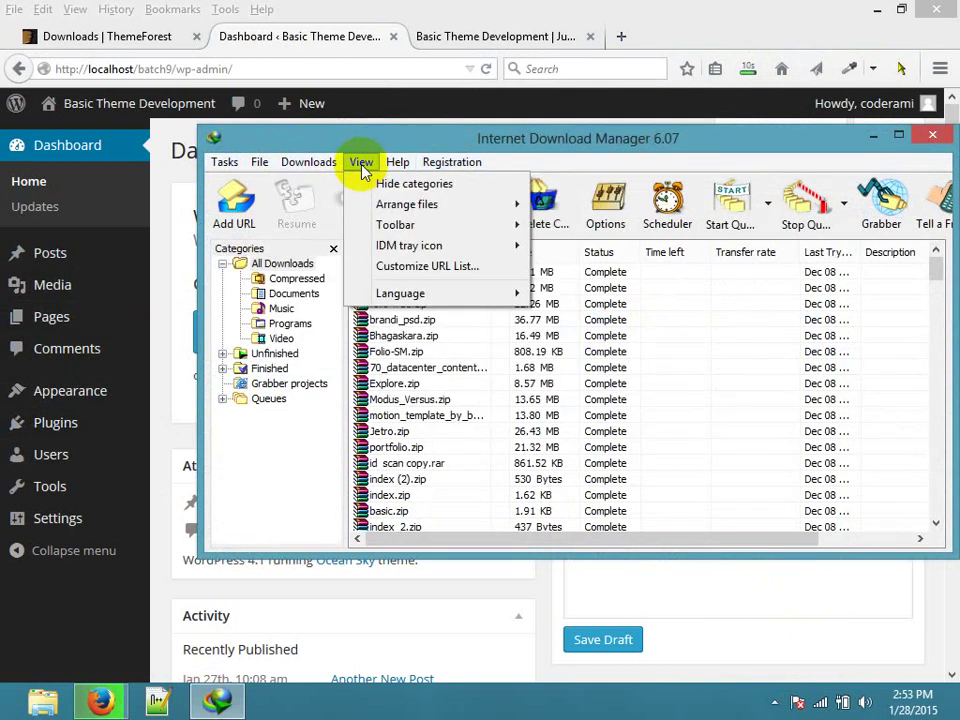
pyautogui.click(666, 146)
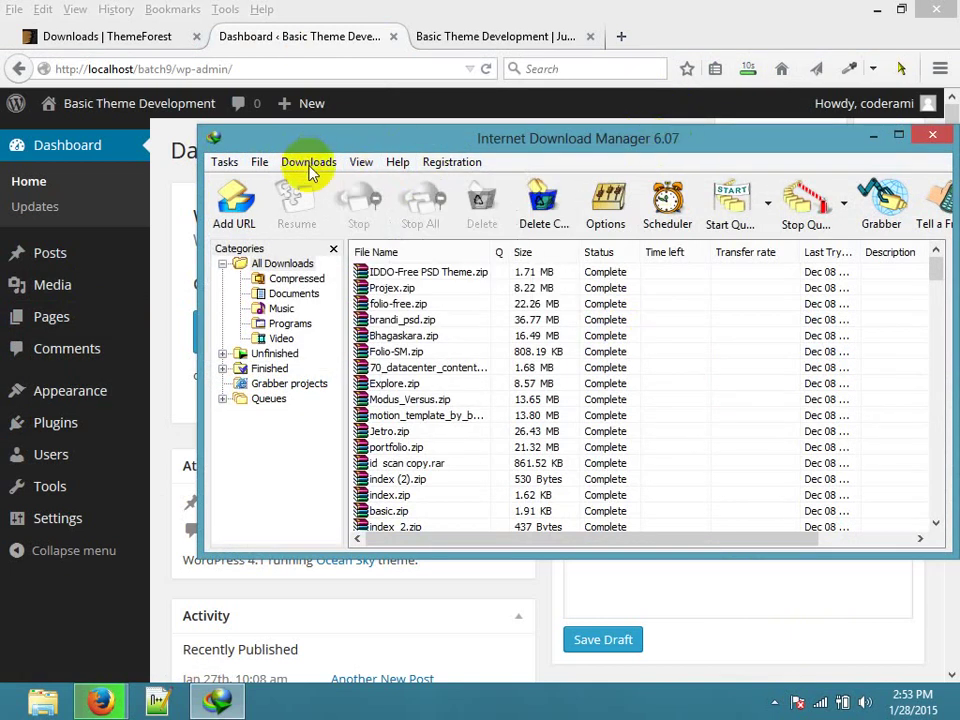
pyautogui.click(224, 168)
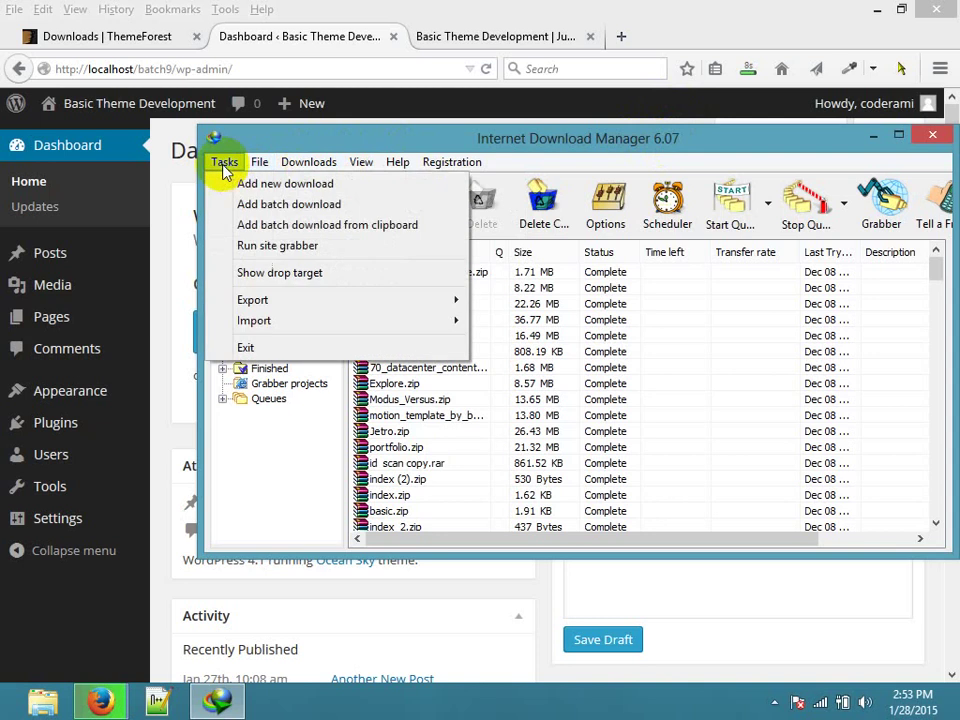
pyautogui.moveTo(266, 170)
pyautogui.moveTo(308, 164)
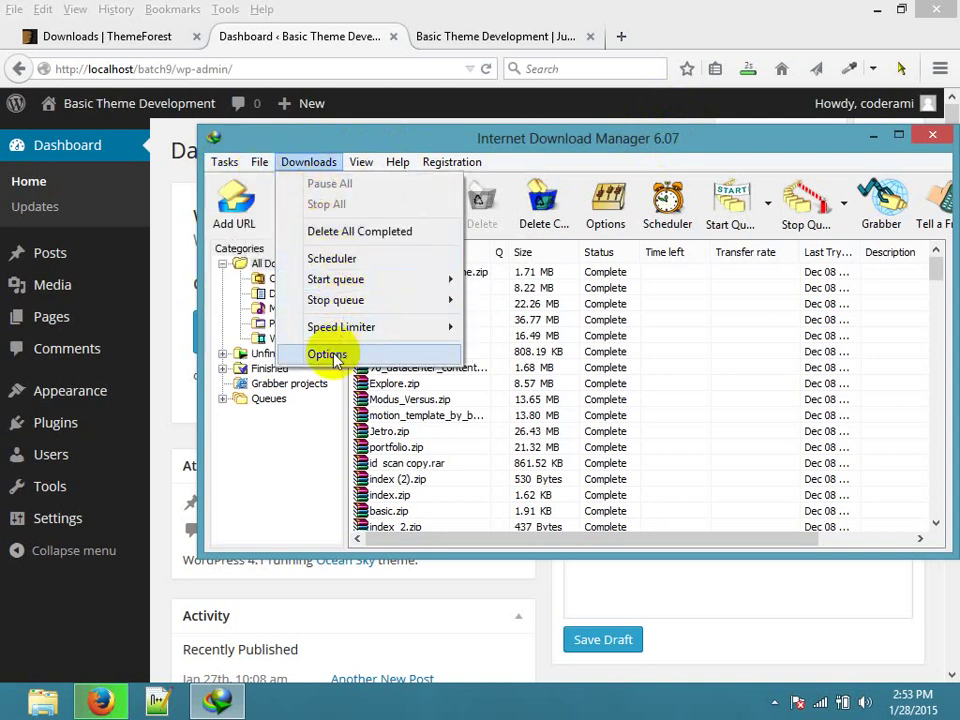
pyautogui.click(327, 354)
# Add ZIP to the file types that start downloading automatically, save the configuration and close Internet Download Manager.
pyautogui.click(491, 148)
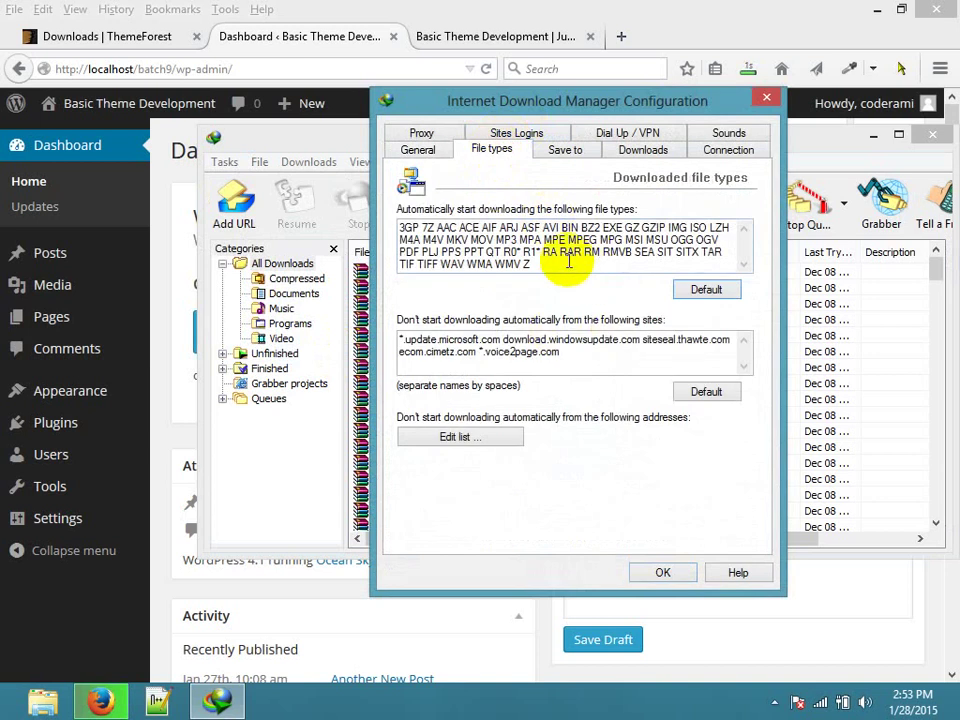
pyautogui.write('IP')
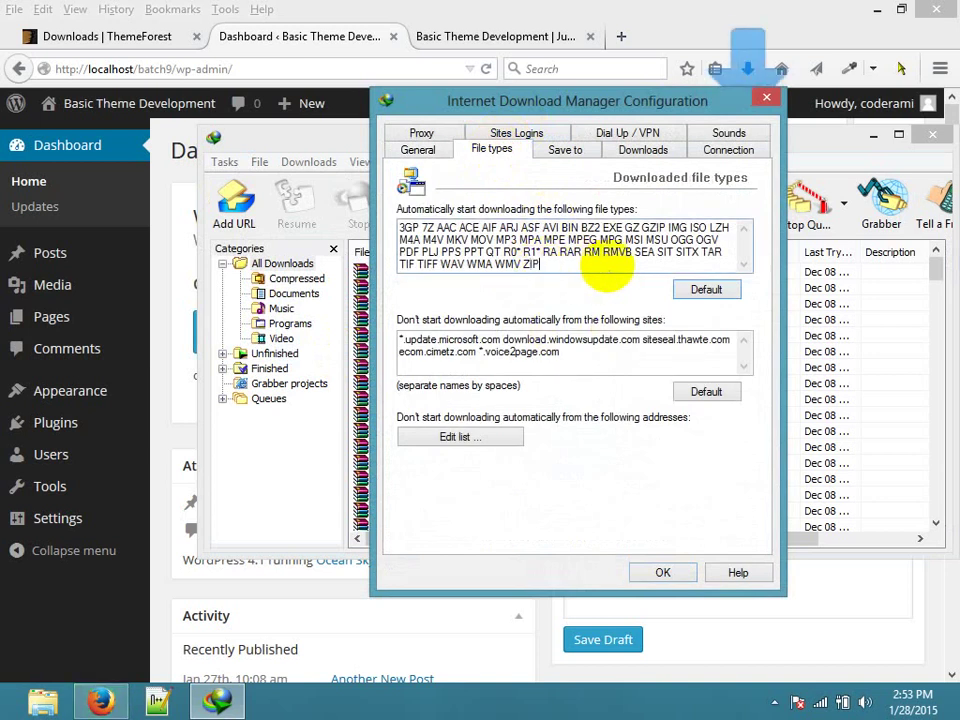
pyautogui.click(643, 573)
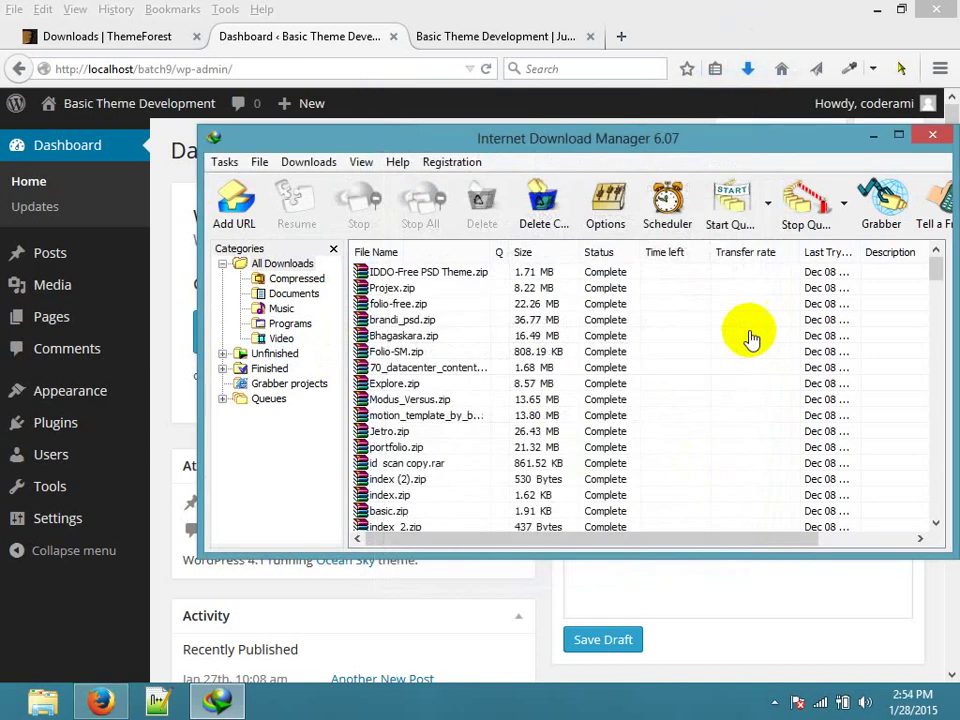
pyautogui.click(928, 138)
# Open the downloaded Visual Composer archive in WinRAR and look through its contents, including the old version 4.3.5 folder.
pyautogui.click(747, 72)
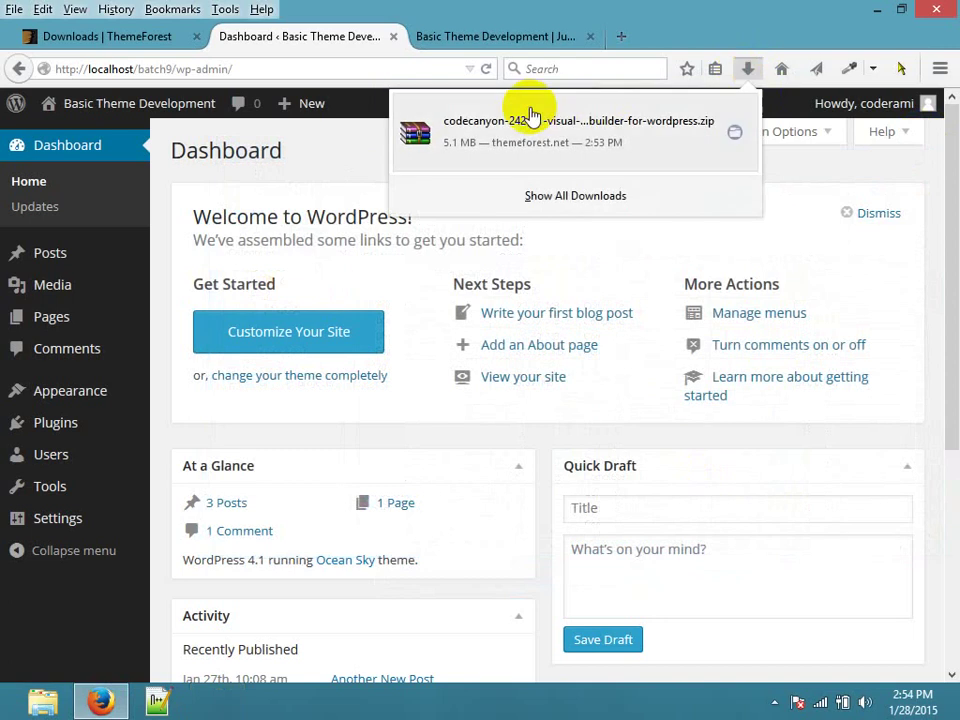
pyautogui.click(505, 142)
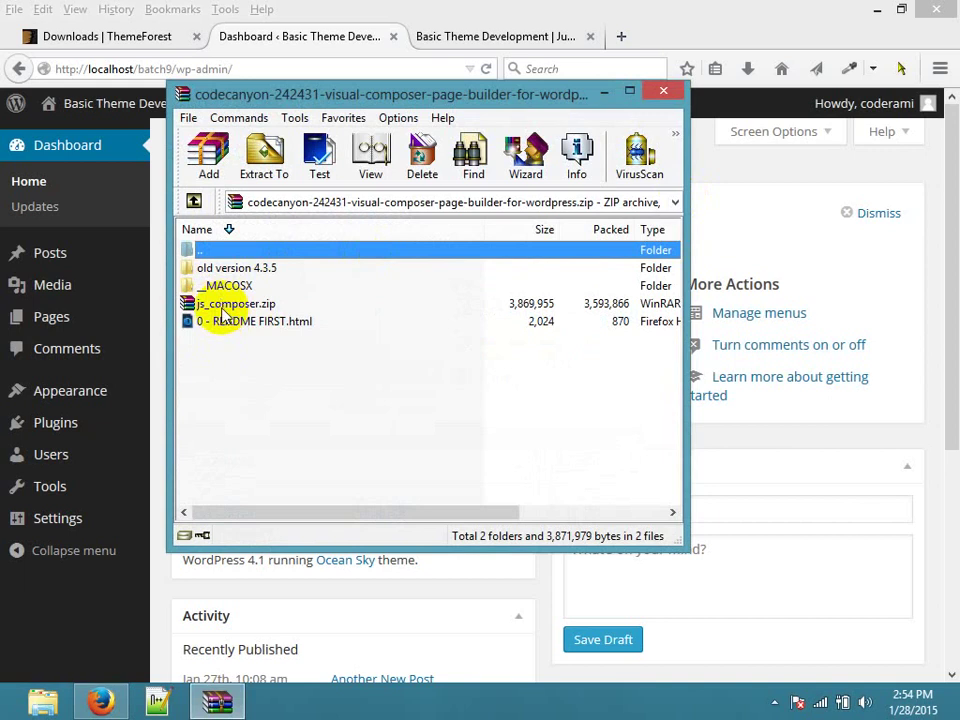
pyautogui.click(238, 272)
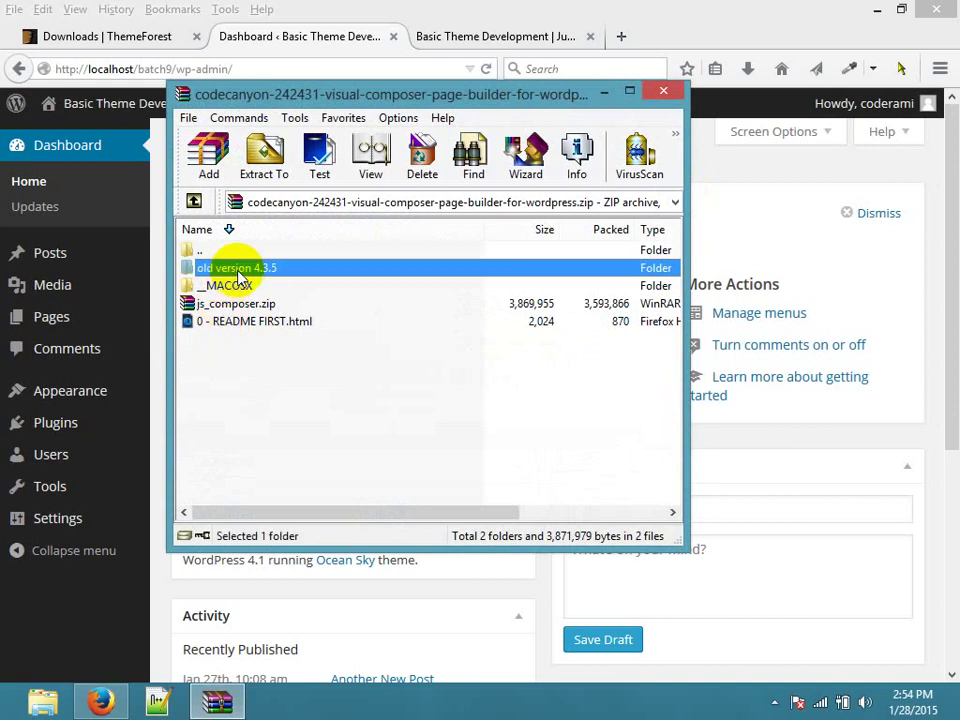
pyautogui.click(238, 328)
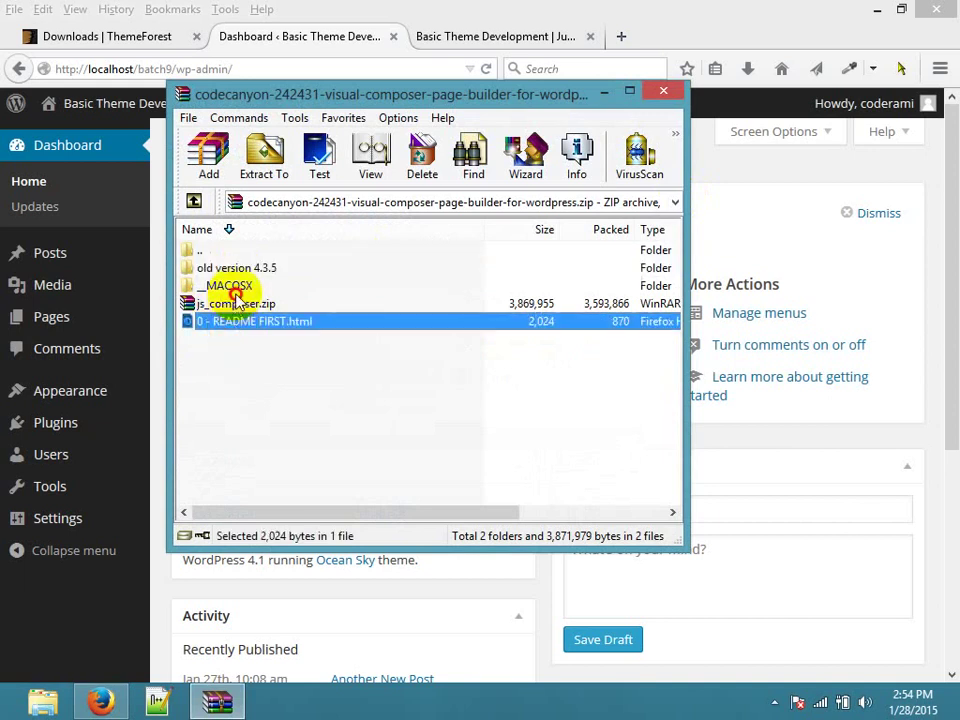
pyautogui.click(237, 289)
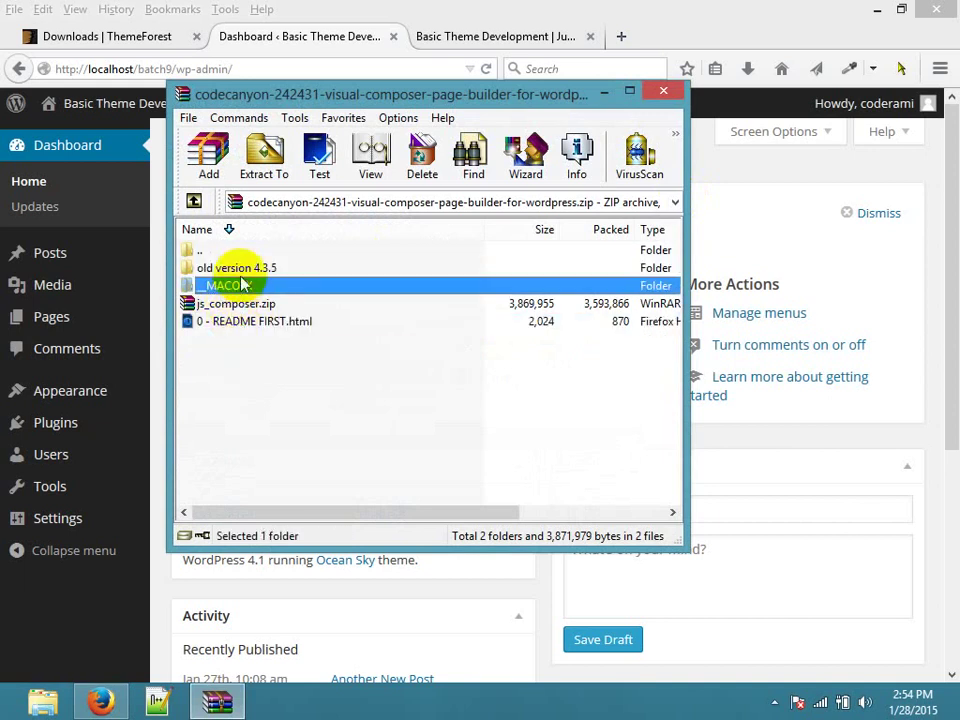
pyautogui.doubleClick(233, 267)
pyautogui.doubleClick(238, 255)
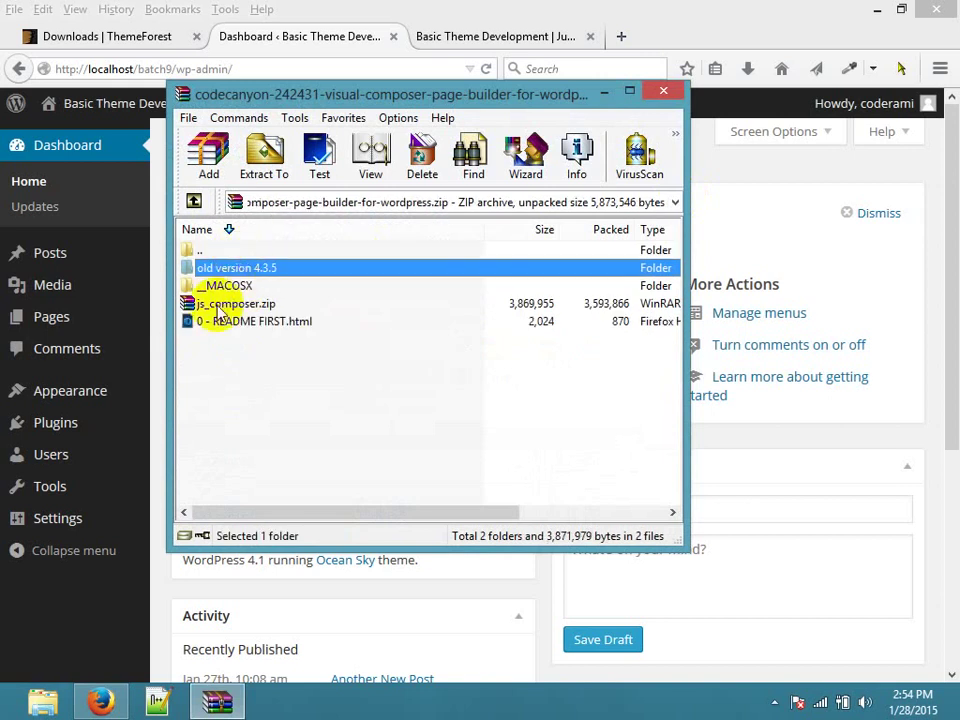
# Inspect the contents of the nested js_composer.zip and close its archive window.
pyautogui.doubleClick(215, 304)
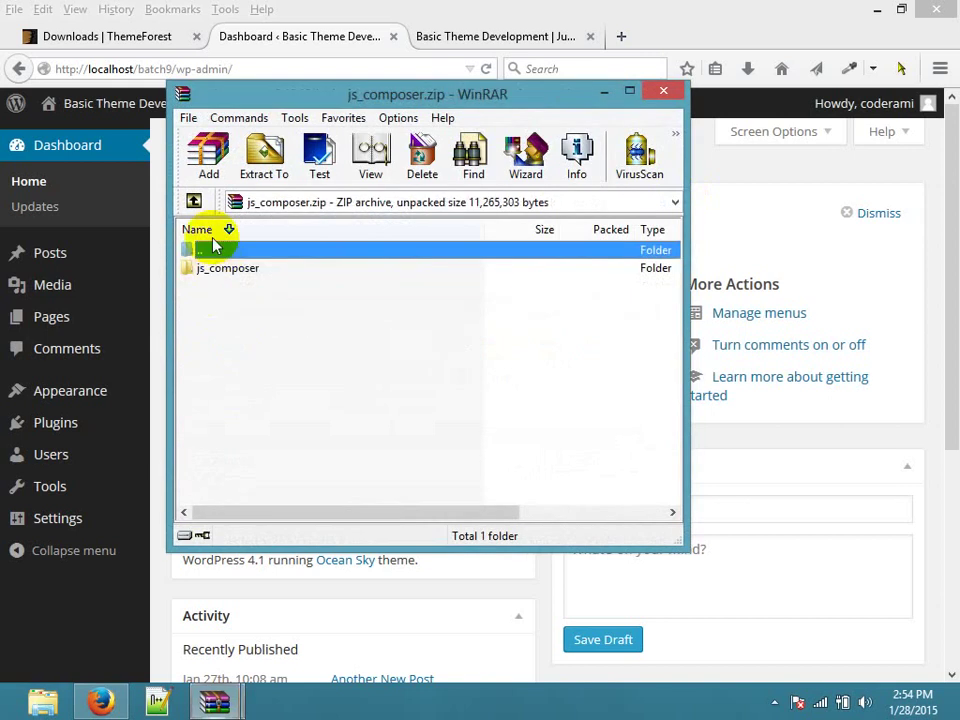
pyautogui.click(210, 272)
pyautogui.doubleClick(210, 275)
pyautogui.click(663, 91)
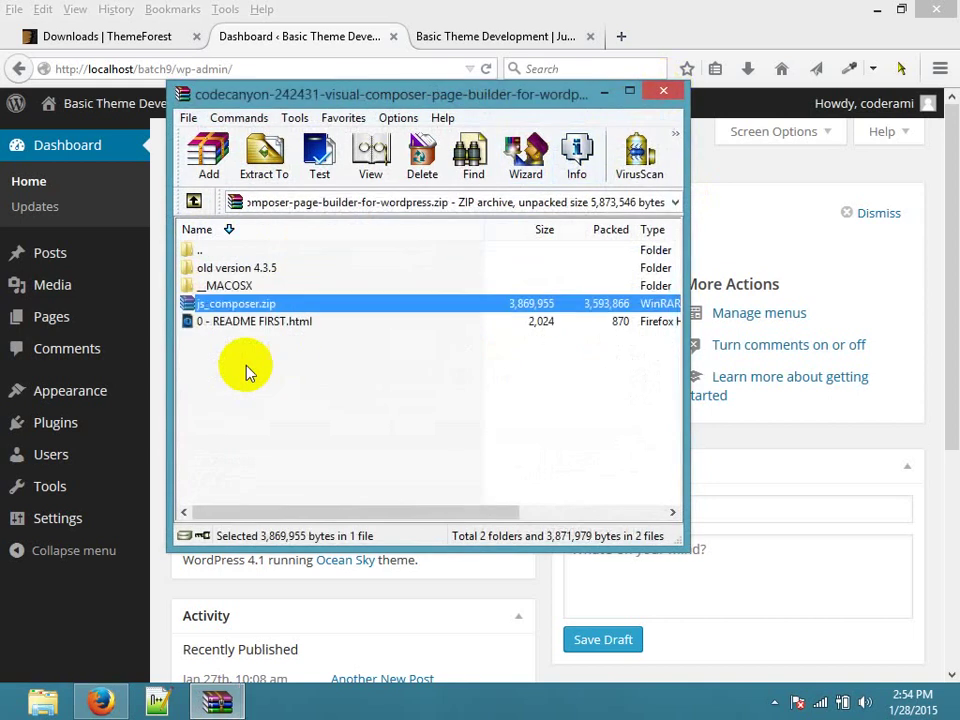
# Extract js_composer.zip from the Visual Composer archive to the desktop and minimize the archive window.
pyautogui.click(230, 305)
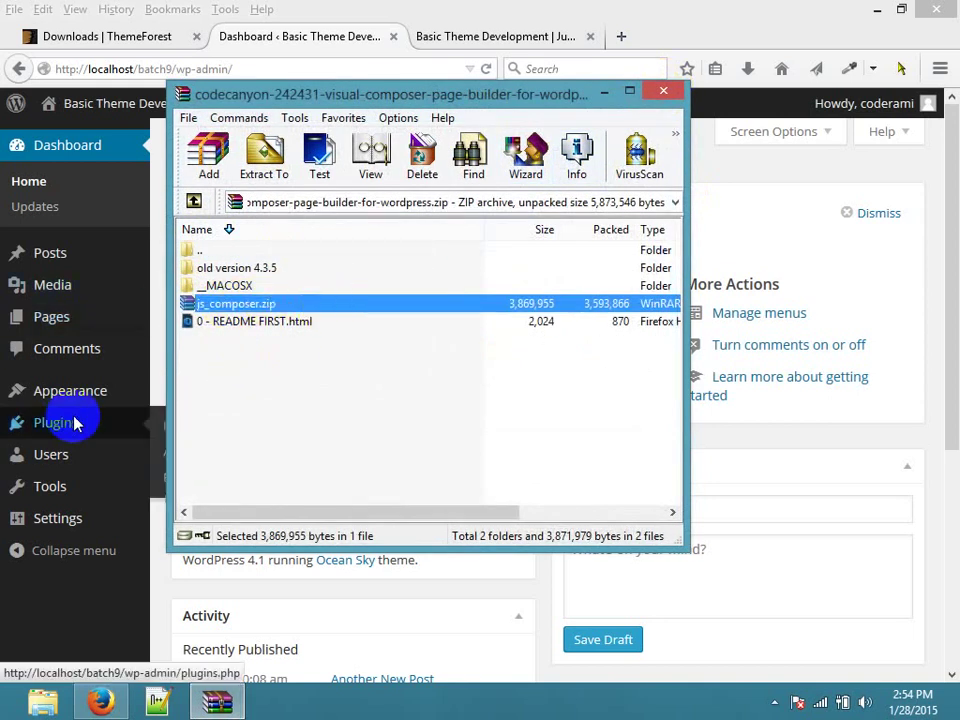
pyautogui.press('super+d')
pyautogui.click(218, 700)
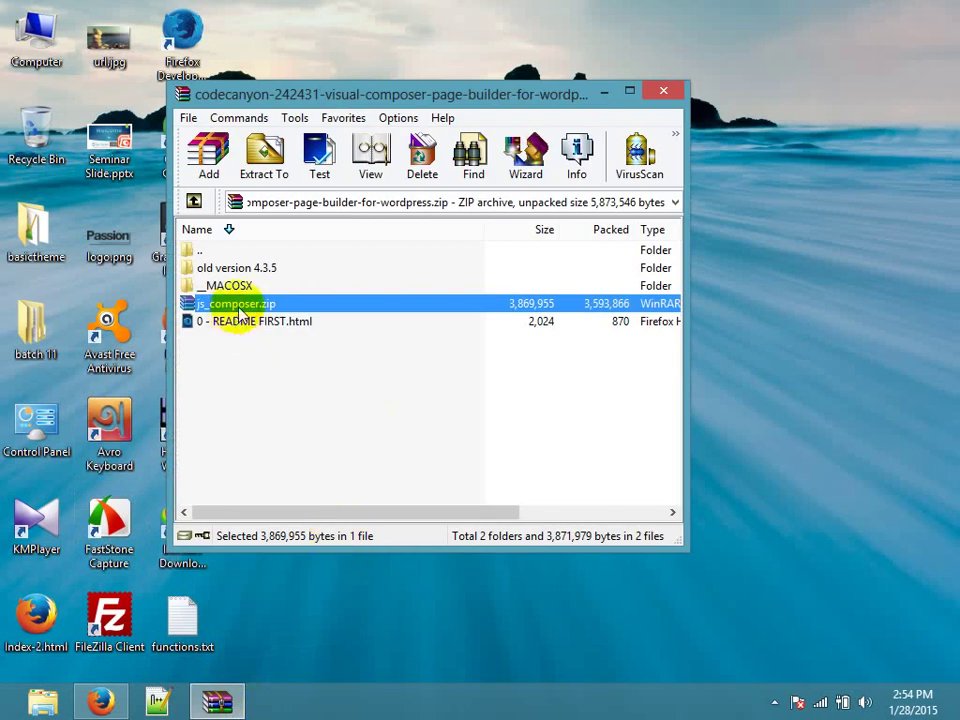
pyautogui.click(803, 158)
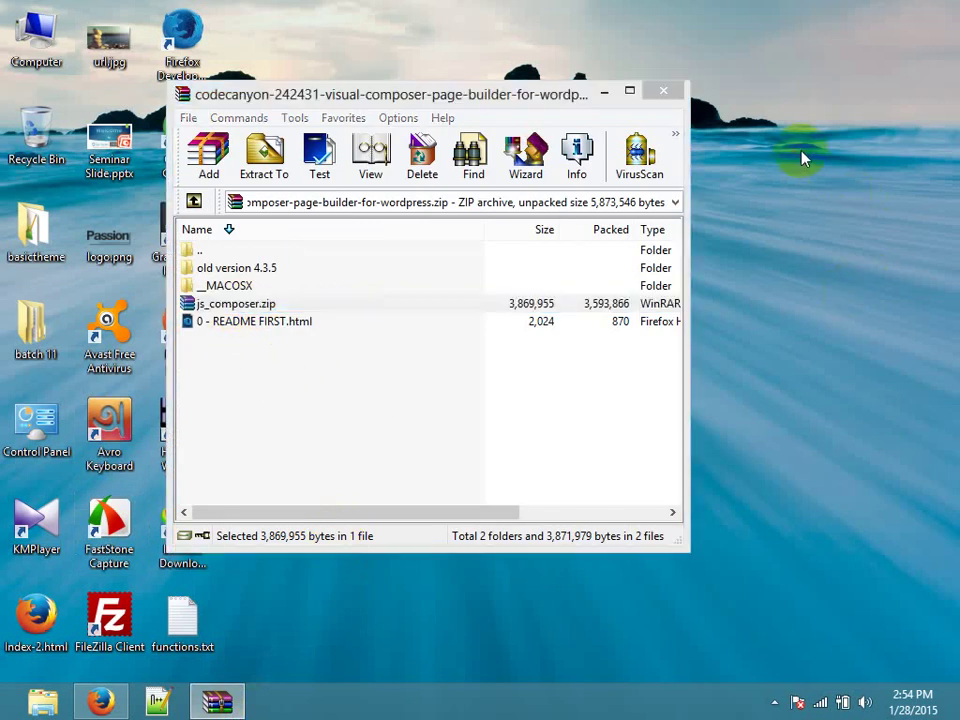
pyautogui.click(606, 91)
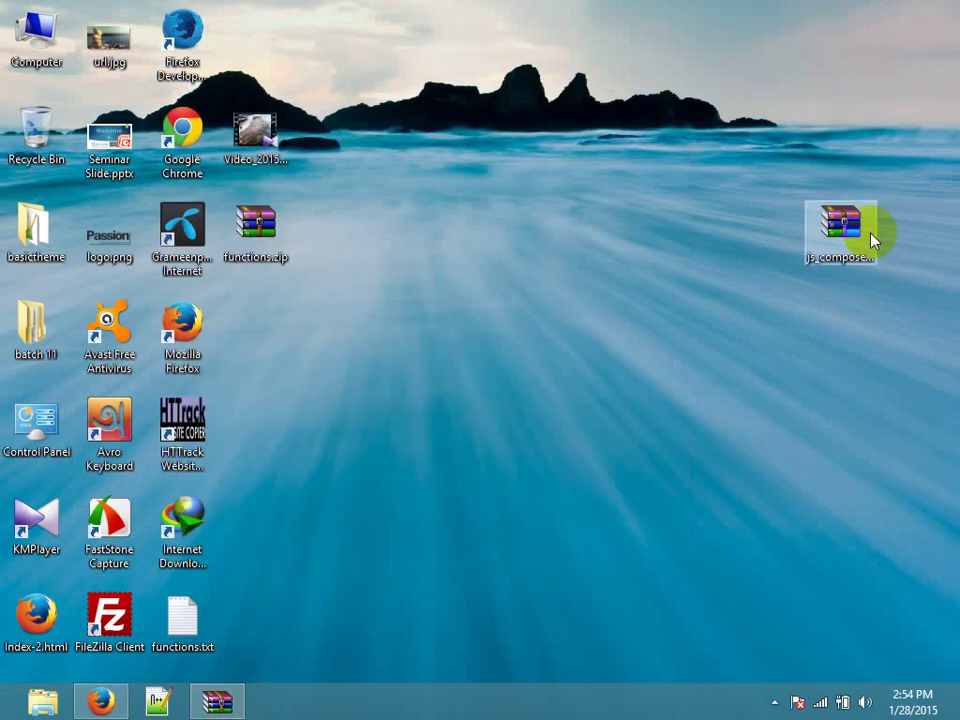
# Switch to Firefox and open the page for adding new plugins to the local WordPress site.
pyautogui.hotkey('alt', 'Tab')
pyautogui.moveTo(175, 435)
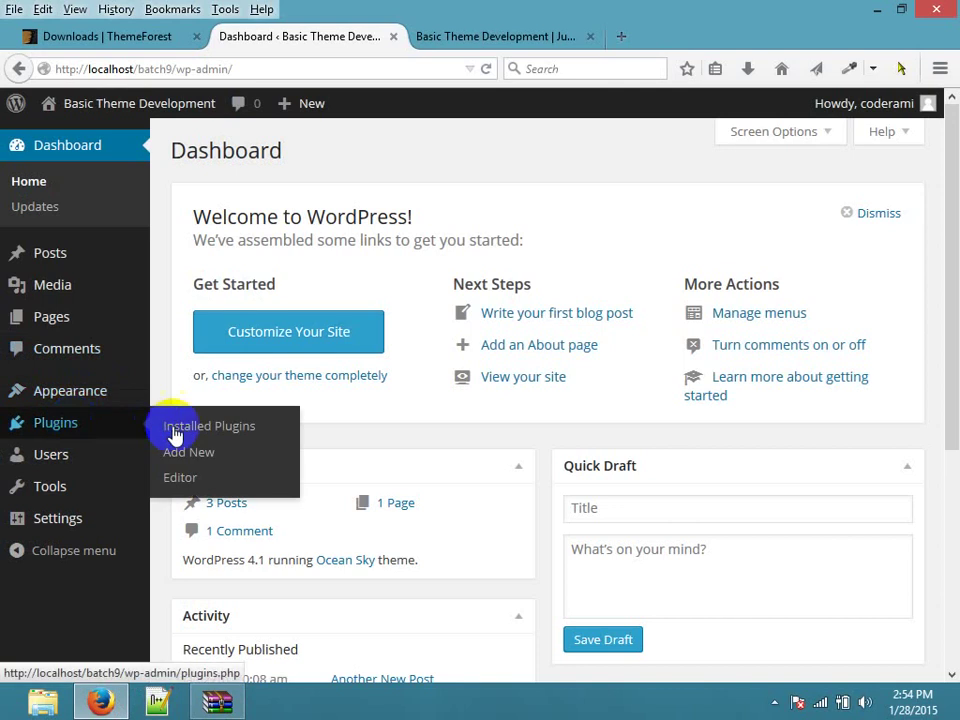
pyautogui.click(195, 454)
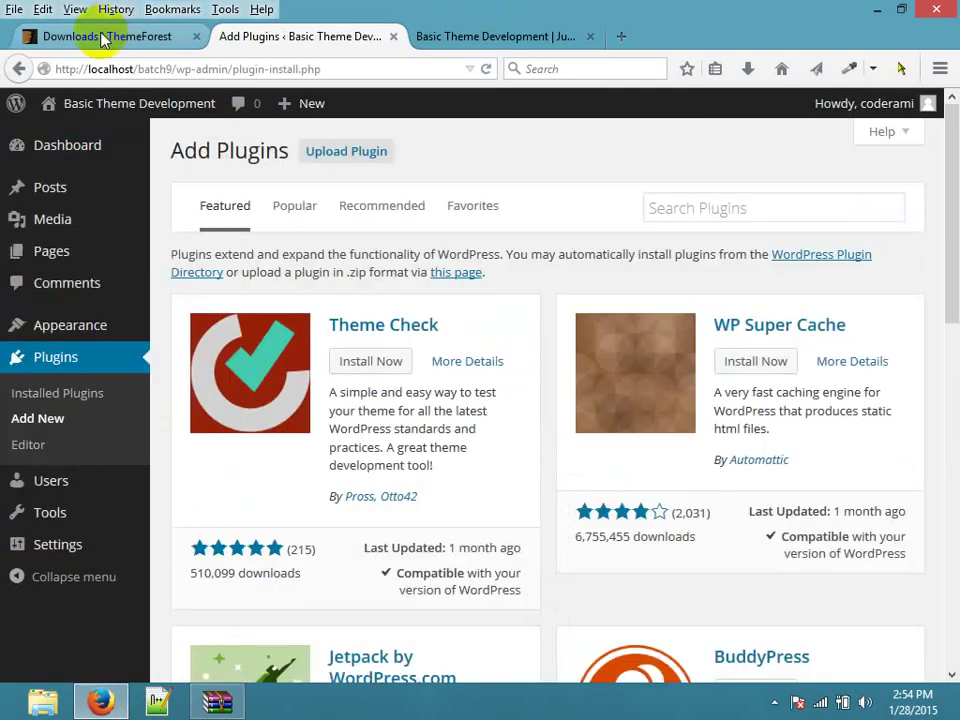
# Open the Visual Composer and Ultimate Addons for Visual Composer product pages in new tabs from the ThemeForest downloads list.
pyautogui.click(103, 38)
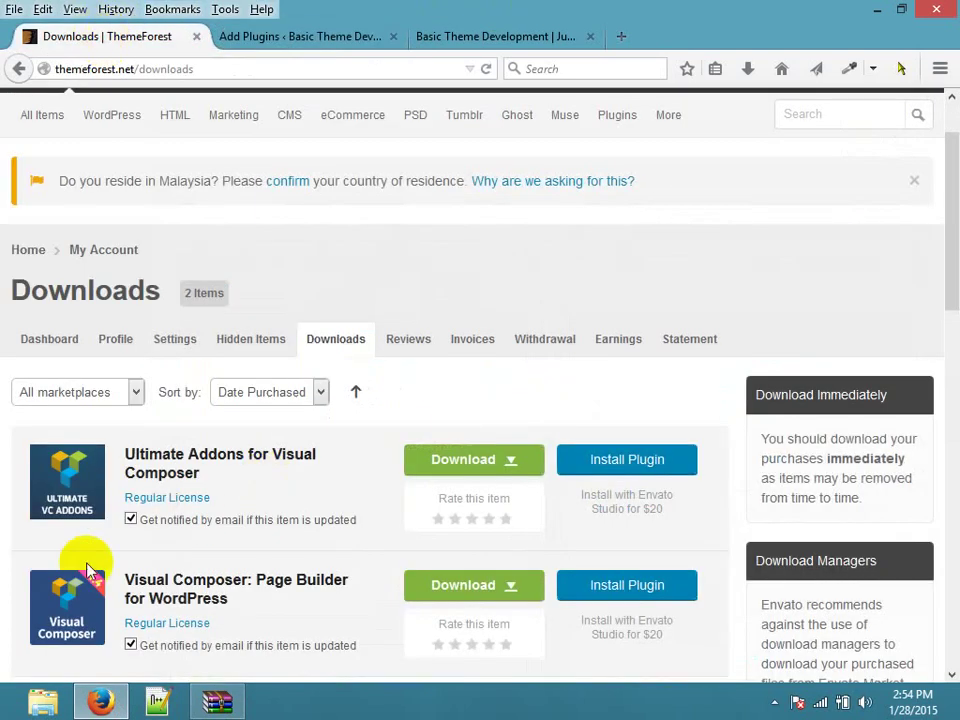
pyautogui.rightClick(202, 588)
pyautogui.click(349, 332)
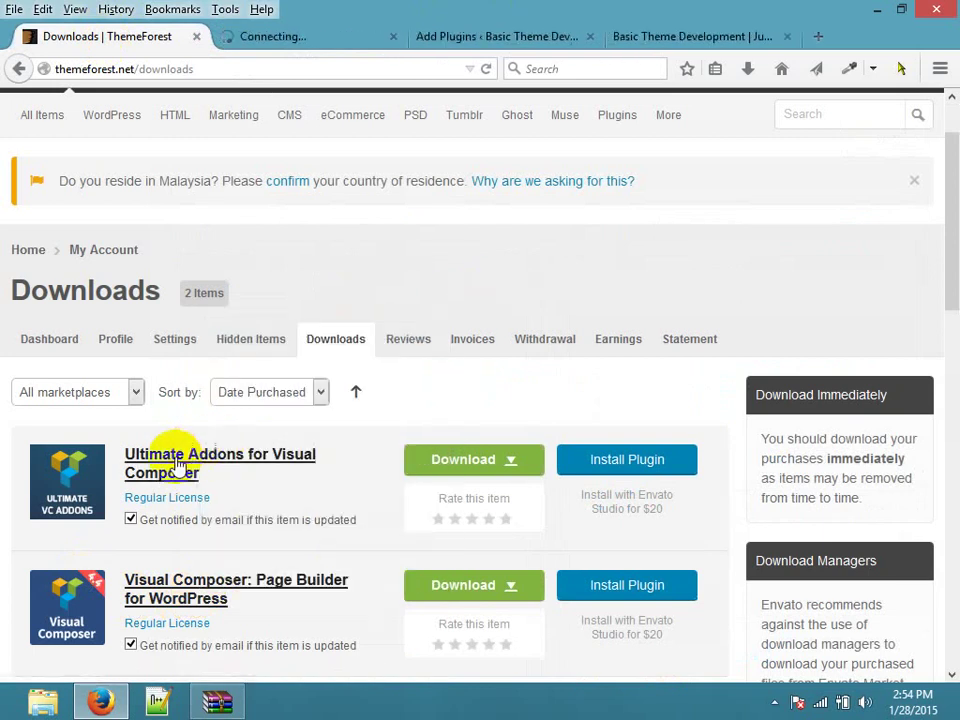
pyautogui.rightClick(181, 455)
pyautogui.click(268, 197)
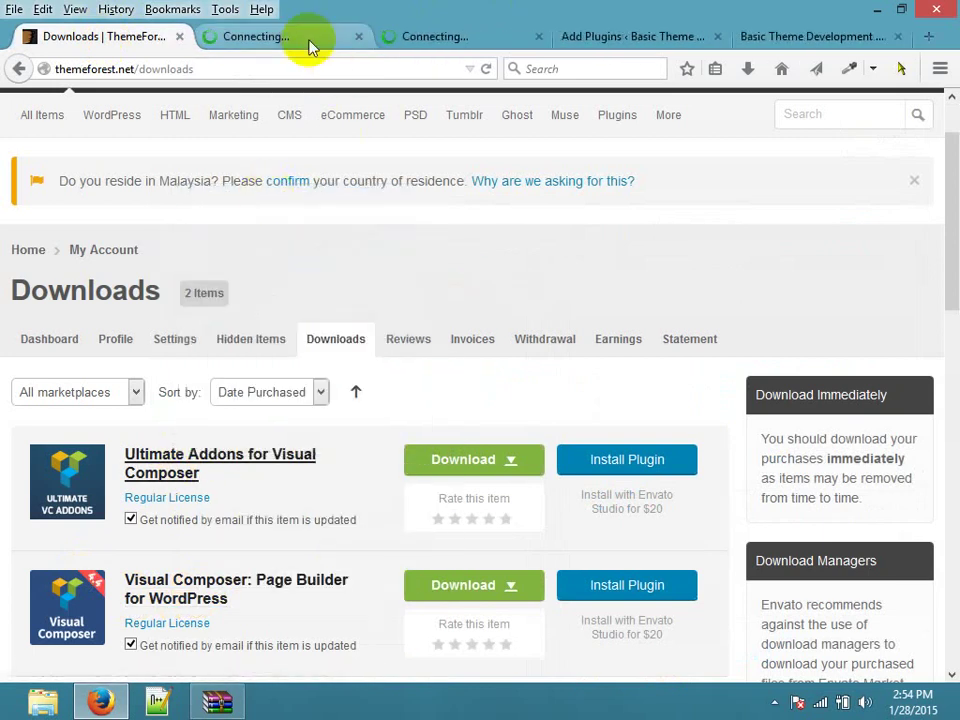
pyautogui.click(309, 47)
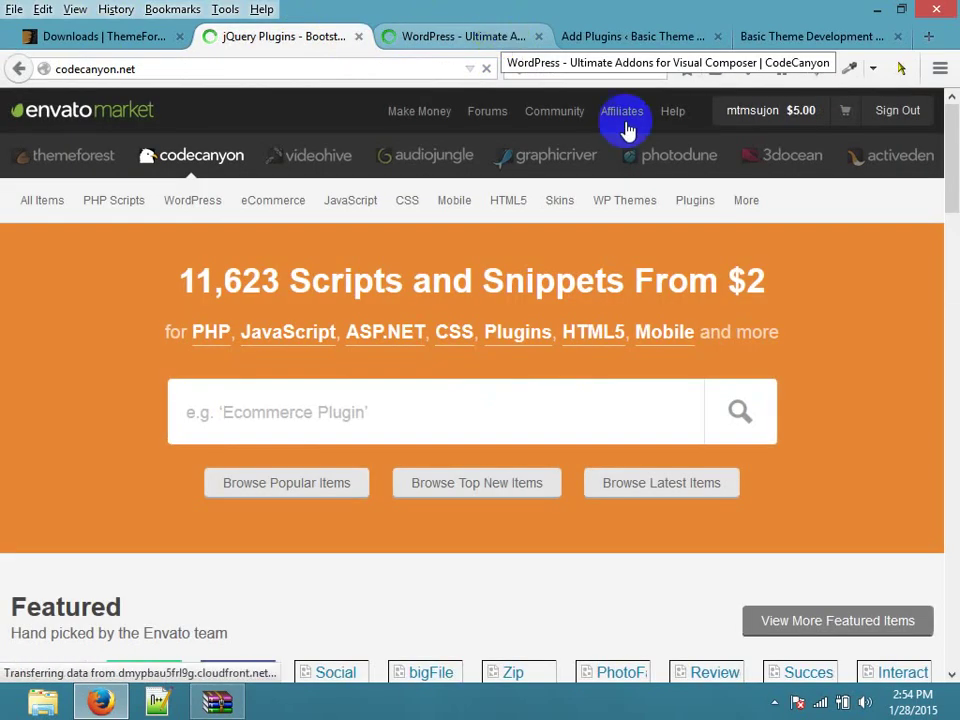
# Open the Visual Composer product page again in a new tab and look through its description and price.
pyautogui.click(128, 40)
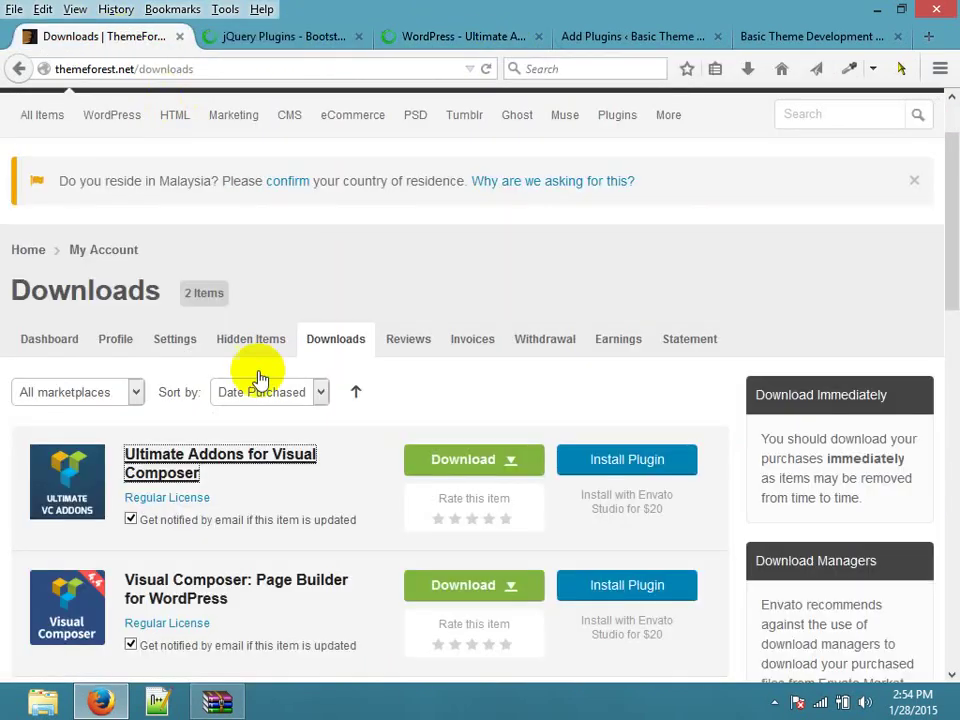
pyautogui.rightClick(230, 592)
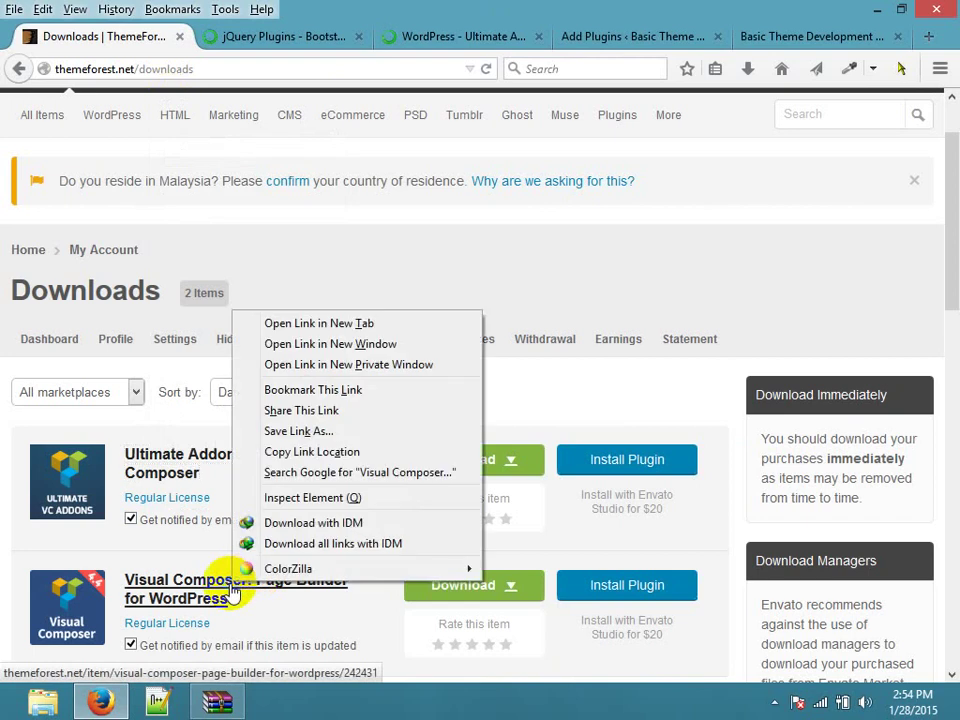
pyautogui.click(350, 323)
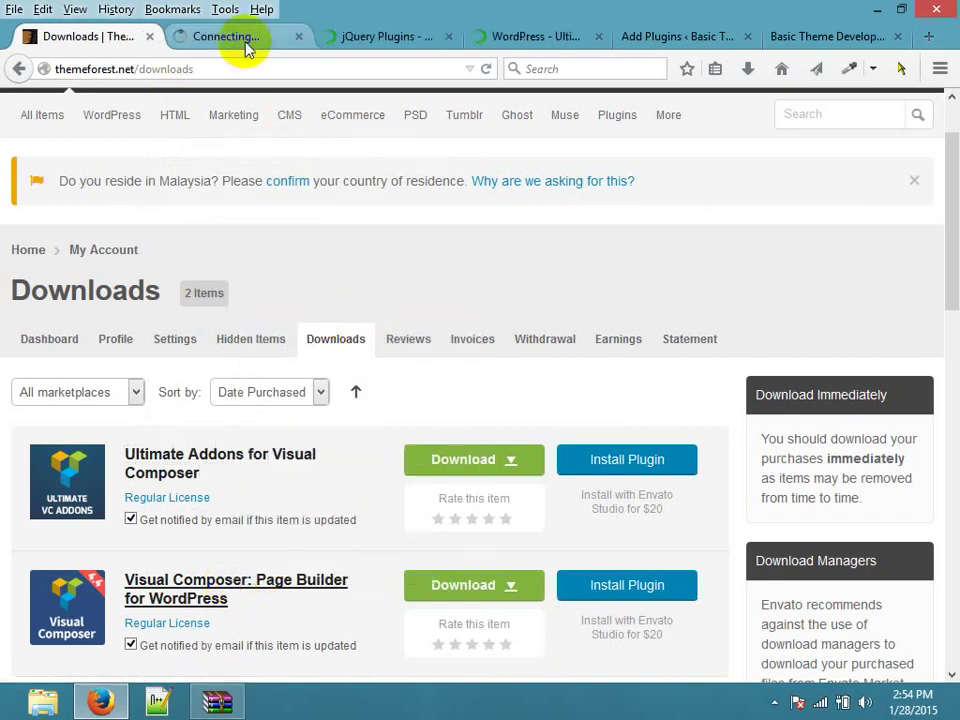
pyautogui.click(246, 44)
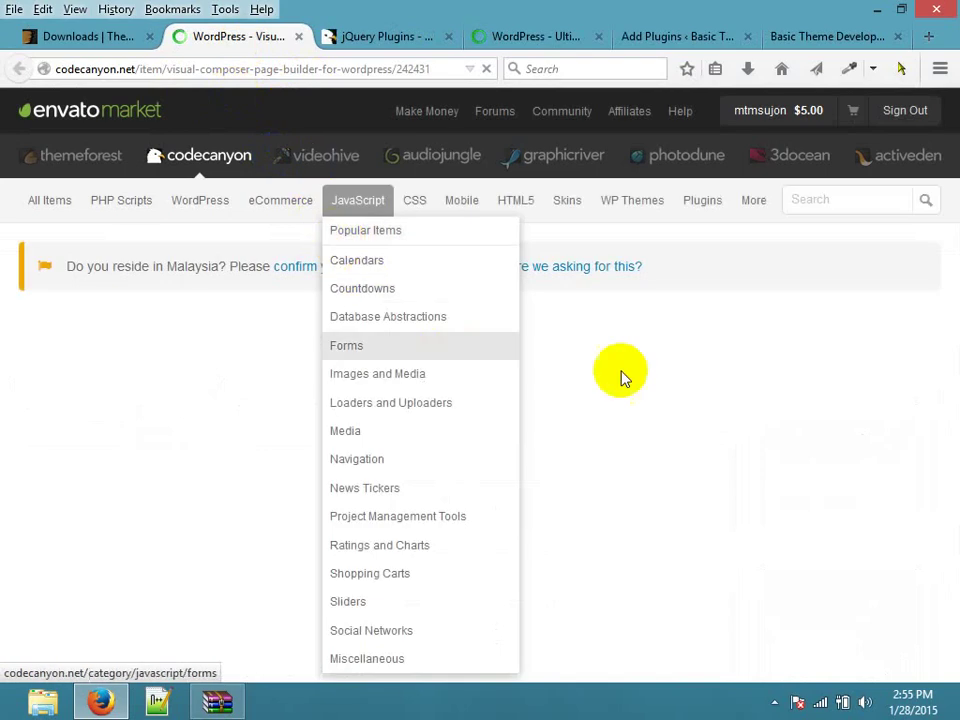
pyautogui.scroll(-6, 949, 193)
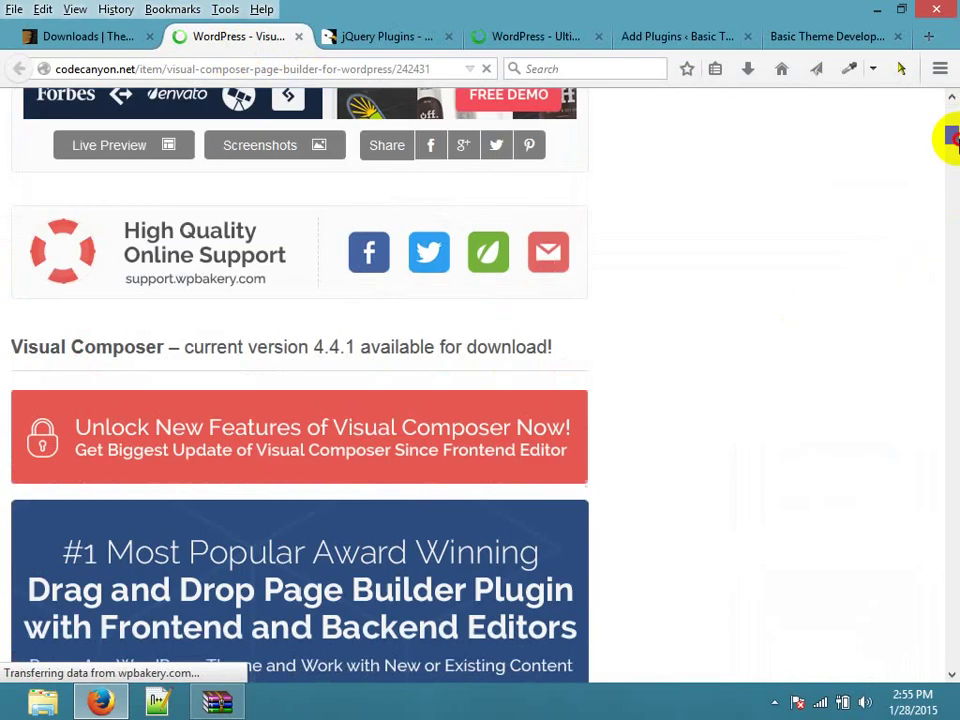
pyautogui.scroll(3, 952, 120)
pyautogui.scroll(3, 952, 120)
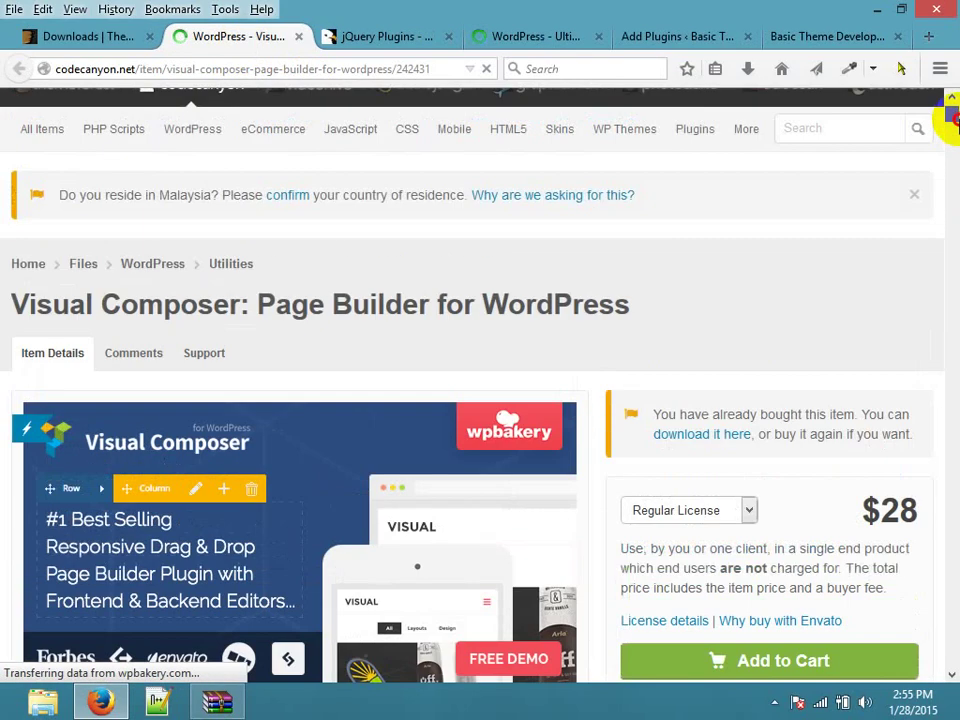
# Close the CodeCanyon tabs, viewing the Ultimate Addons for Visual Composer page before closing it.
pyautogui.click(300, 37)
pyautogui.click(305, 37)
pyautogui.click(175, 35)
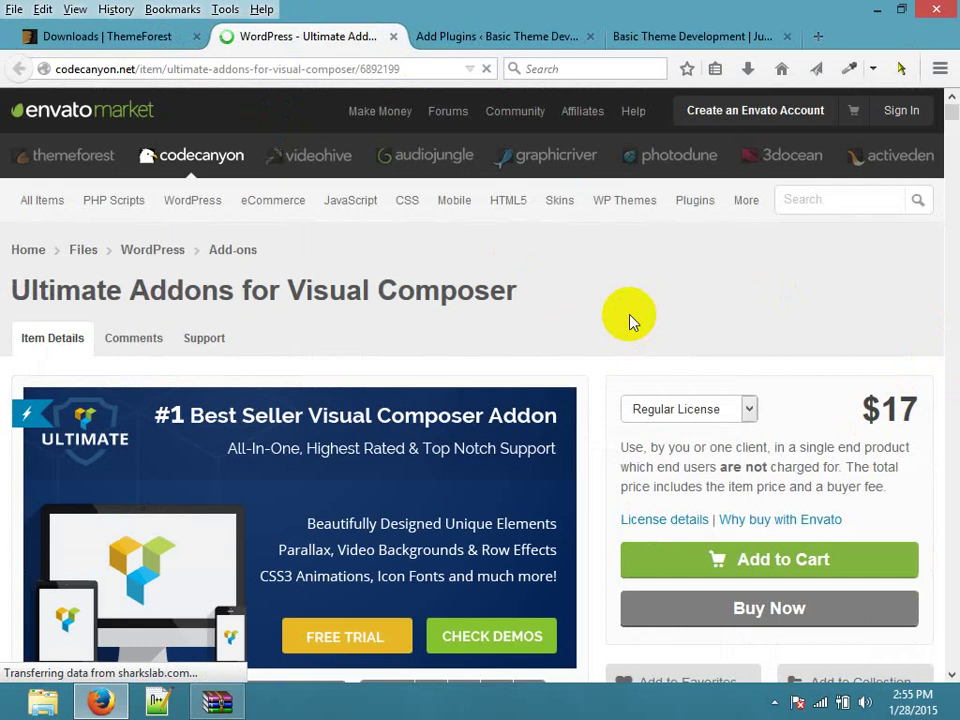
pyautogui.click(394, 37)
pyautogui.click(445, 40)
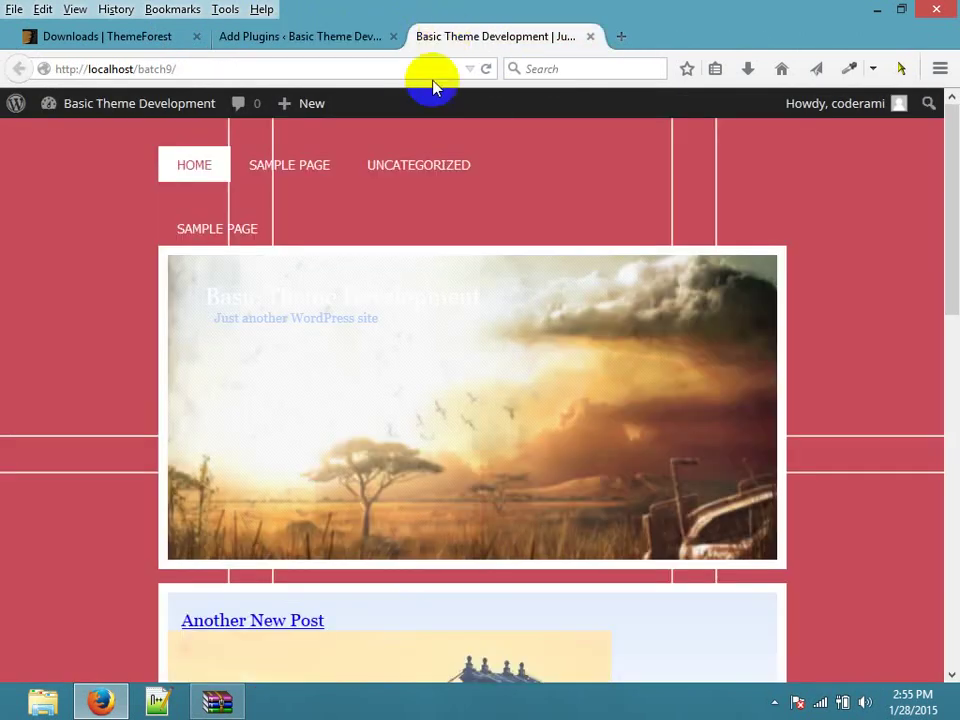
pyautogui.click(357, 39)
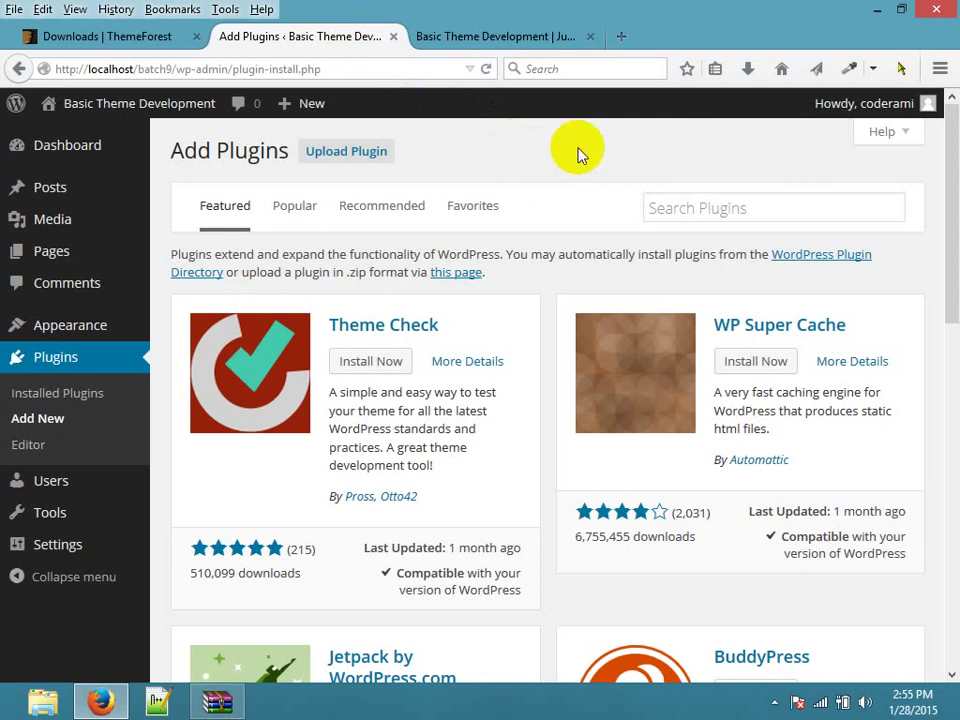
pyautogui.click(943, 467)
pyautogui.click(943, 236)
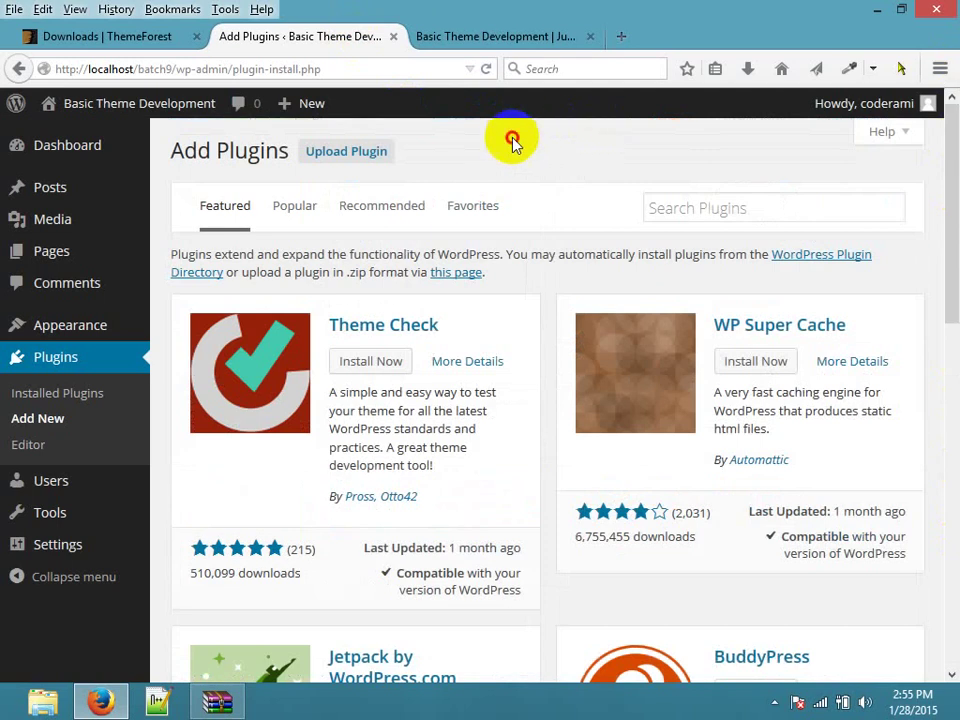
pyautogui.click(75, 35)
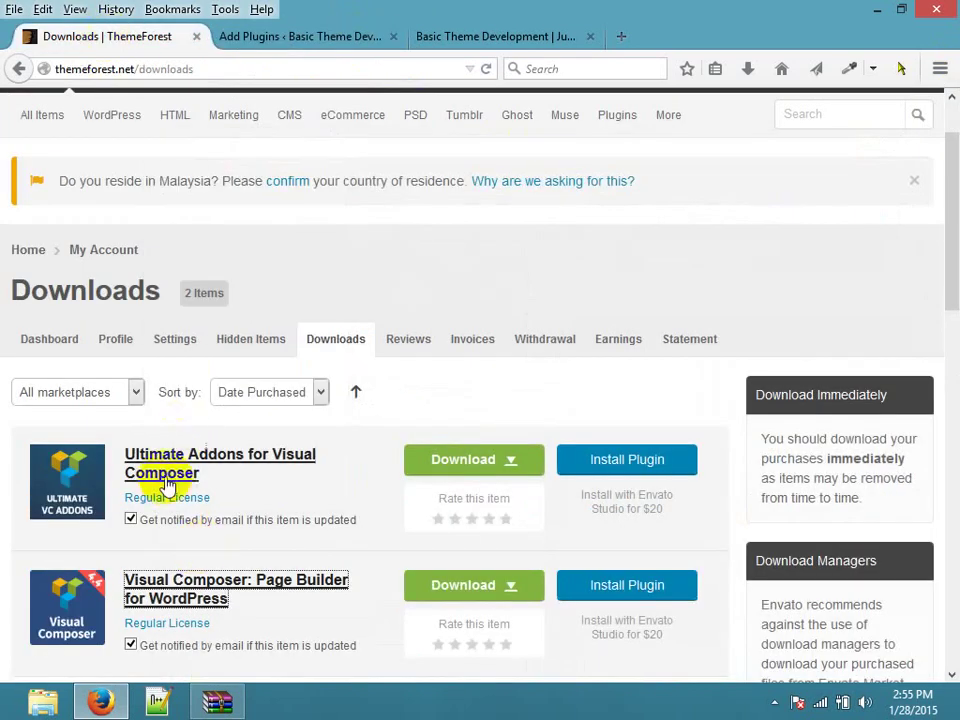
pyautogui.click(700, 240)
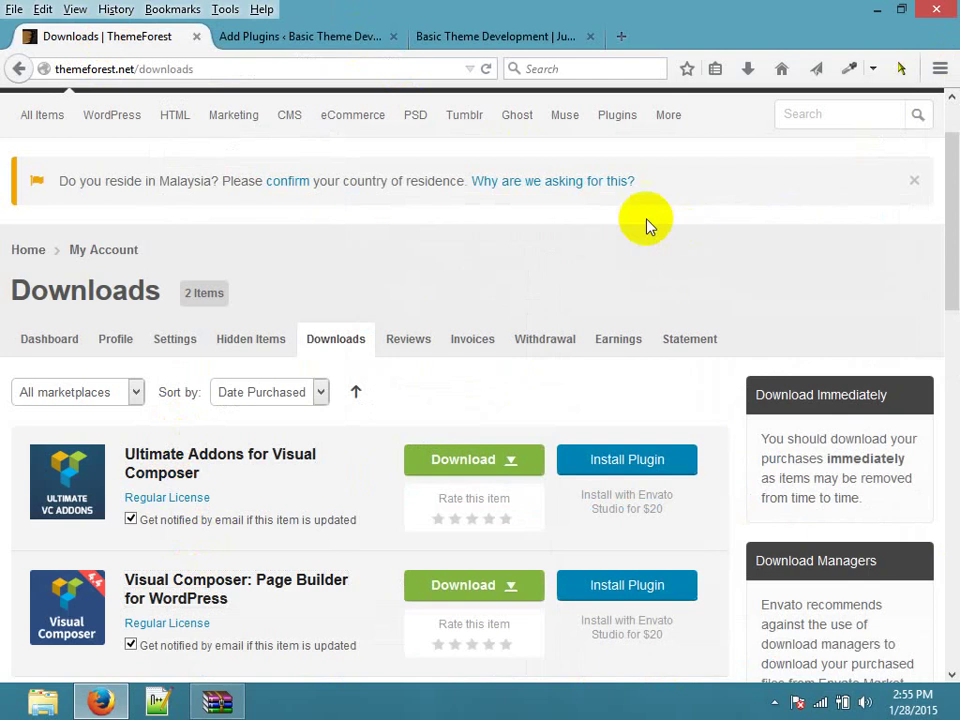
pyautogui.click(318, 37)
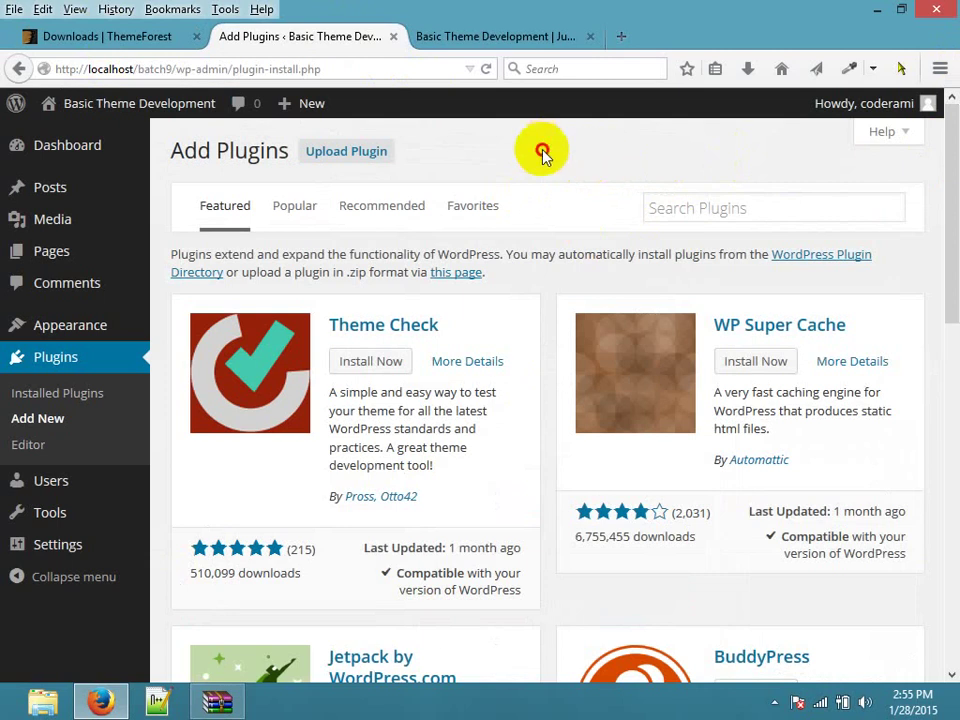
pyautogui.click(95, 36)
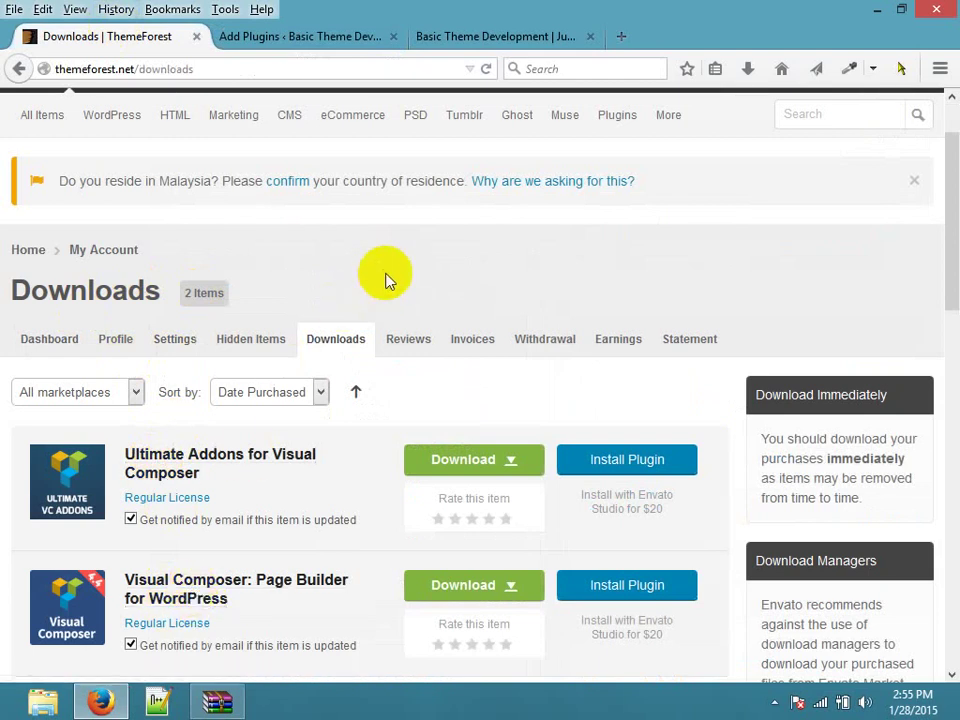
# Try to install the plugin by uploading js_composer.zip from the desktop, and return to the upload page.
pyautogui.click(314, 37)
pyautogui.click(381, 153)
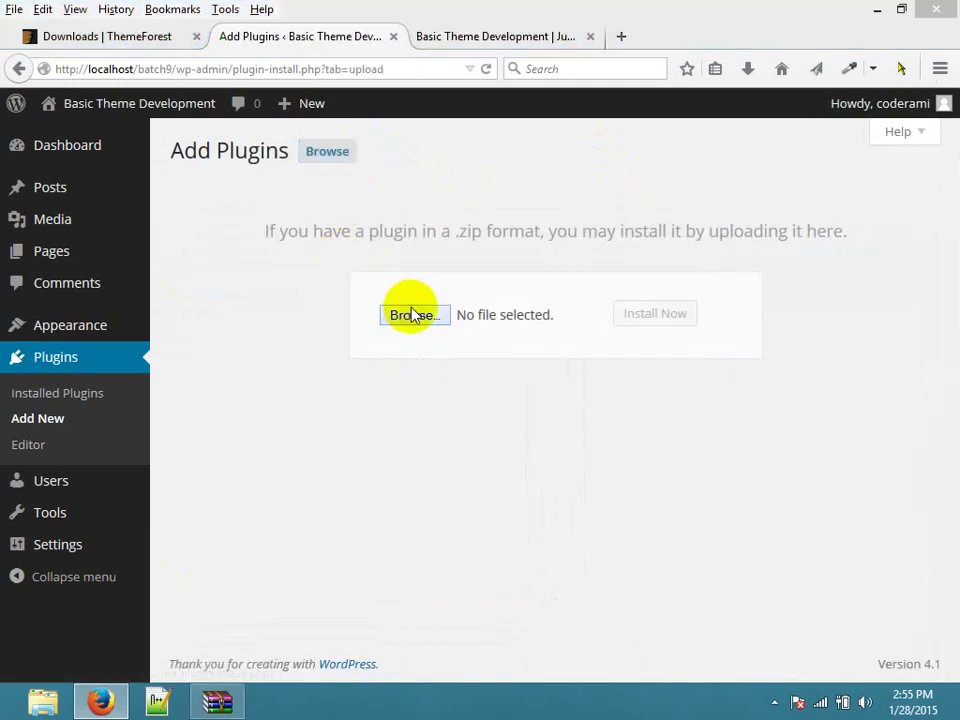
pyautogui.click(413, 316)
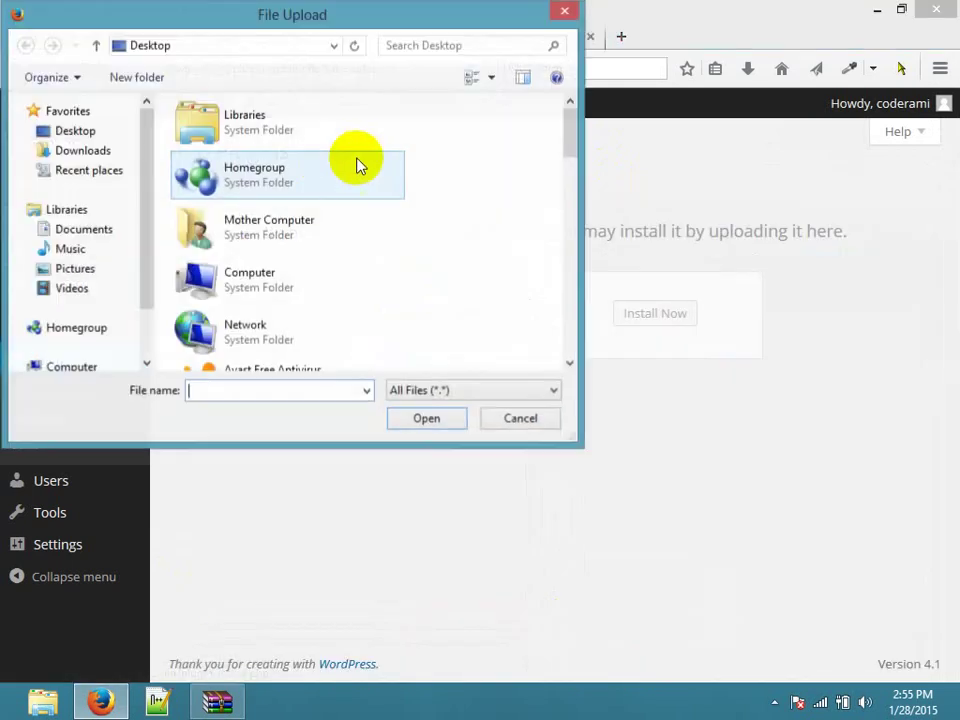
pyautogui.moveTo(565, 133); pyautogui.dragTo(566, 305)
pyautogui.click(297, 229)
pyautogui.click(297, 229)
pyautogui.click(643, 322)
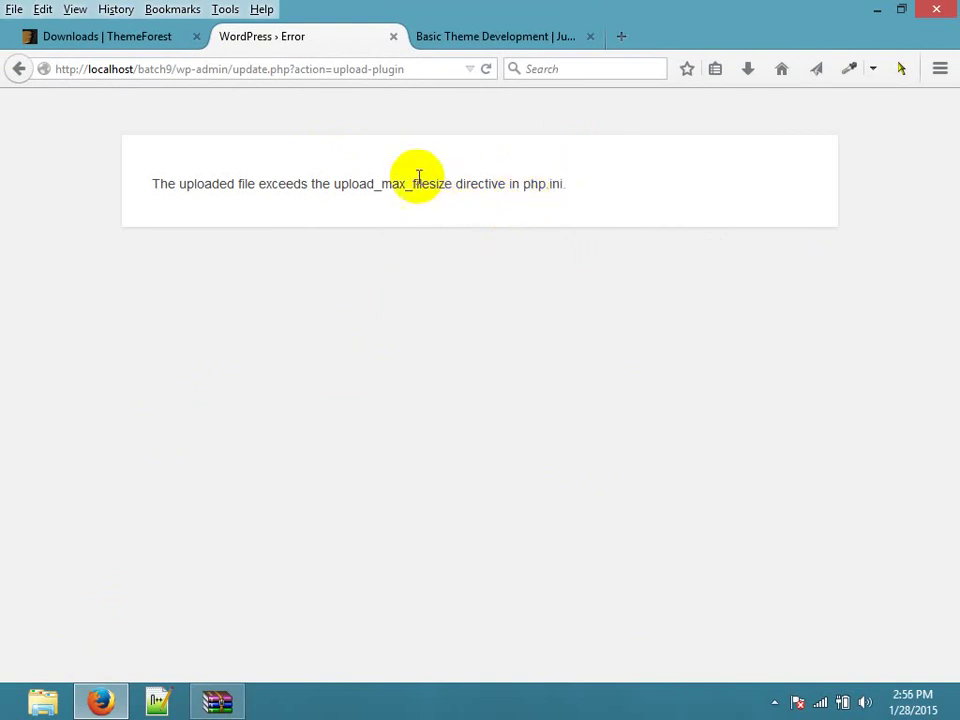
pyautogui.moveTo(334, 185); pyautogui.dragTo(370, 186)
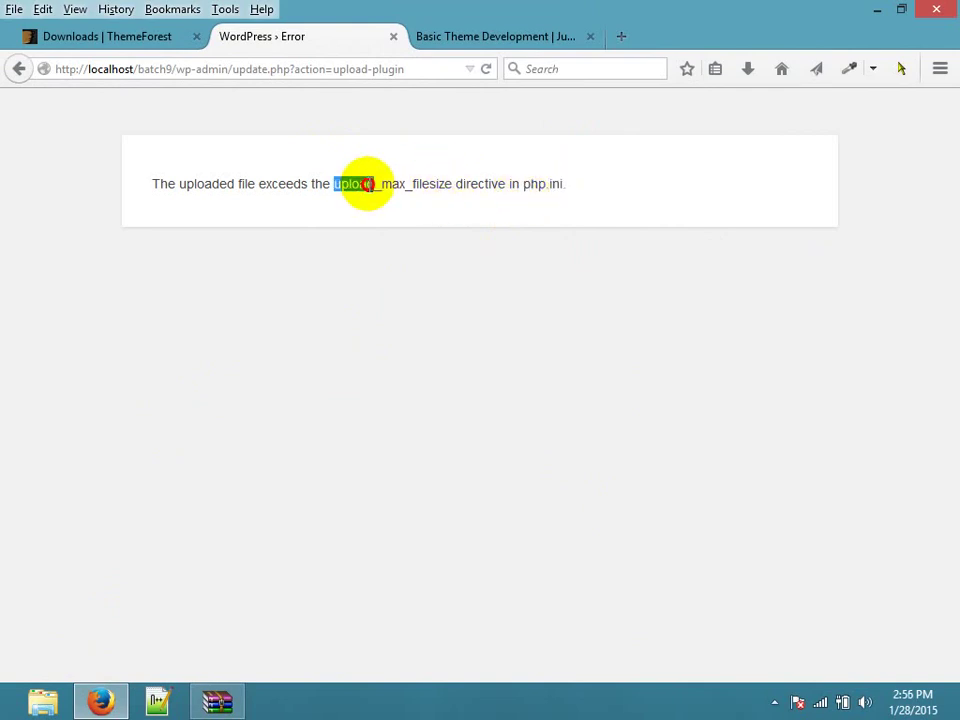
pyautogui.click(18, 68)
# Reopen the downloaded Visual Composer archive and browse to the C:\wamp\www folder in File Explorer.
pyautogui.click(752, 68)
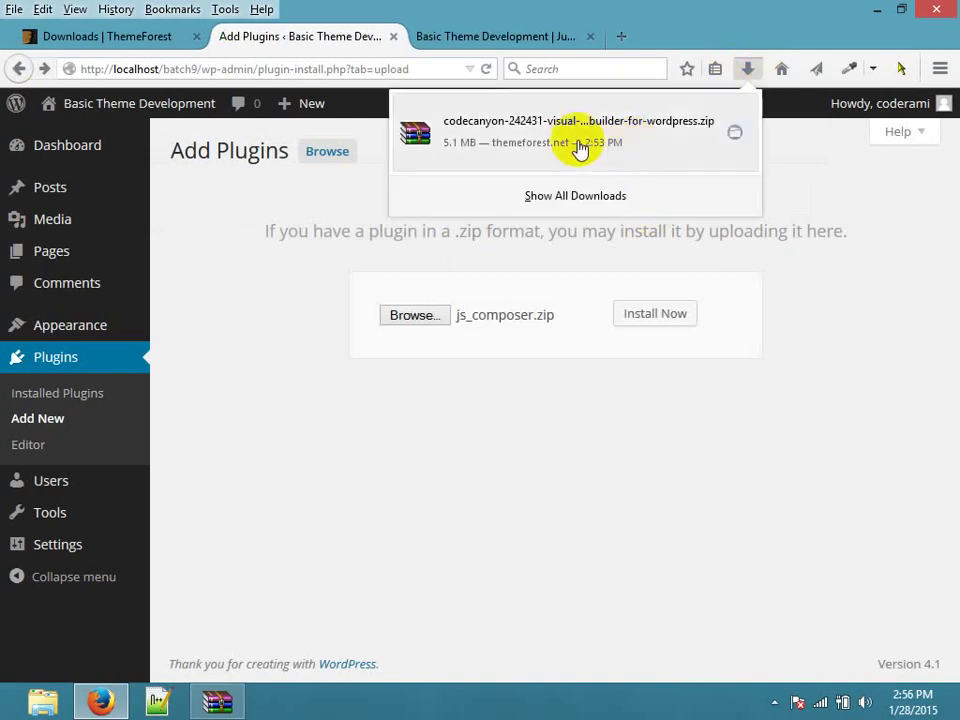
pyautogui.click(489, 144)
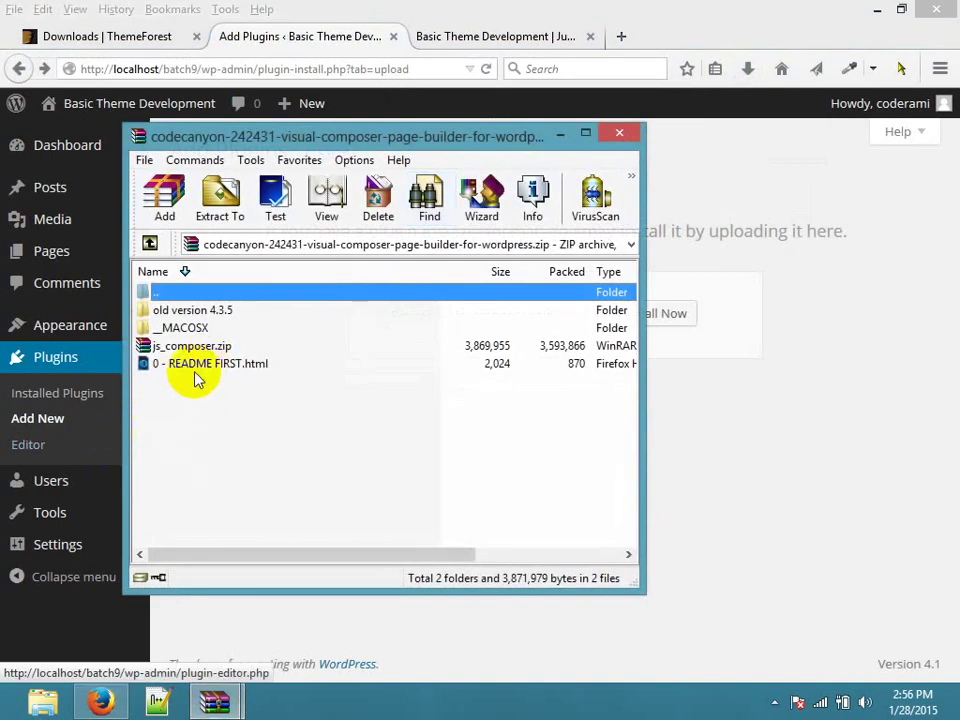
pyautogui.click(42, 700)
pyautogui.click(63, 353)
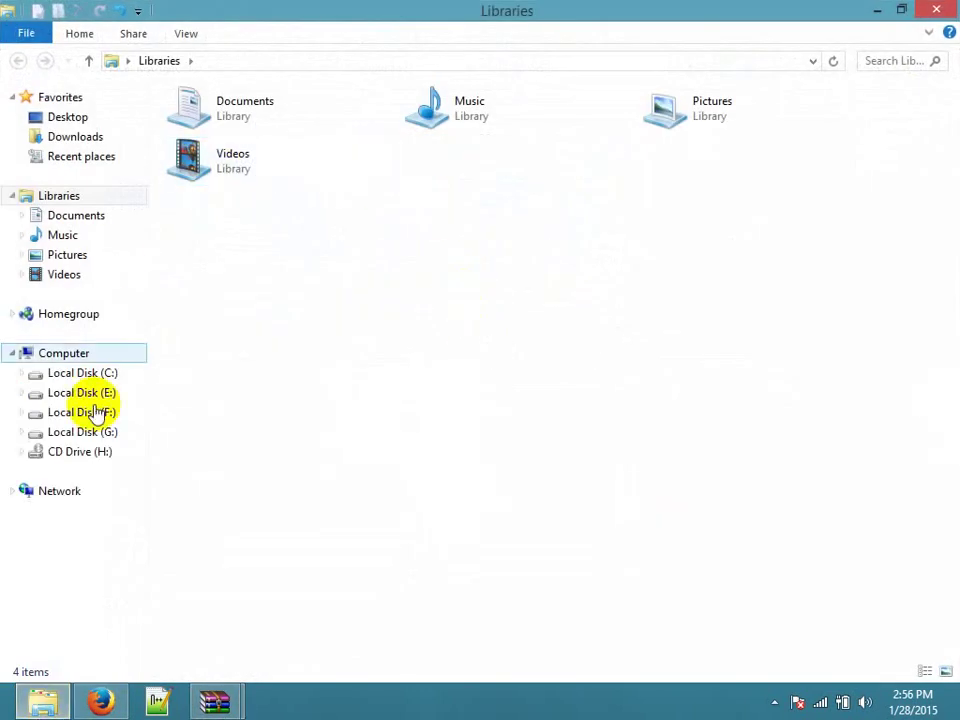
pyautogui.click(90, 372)
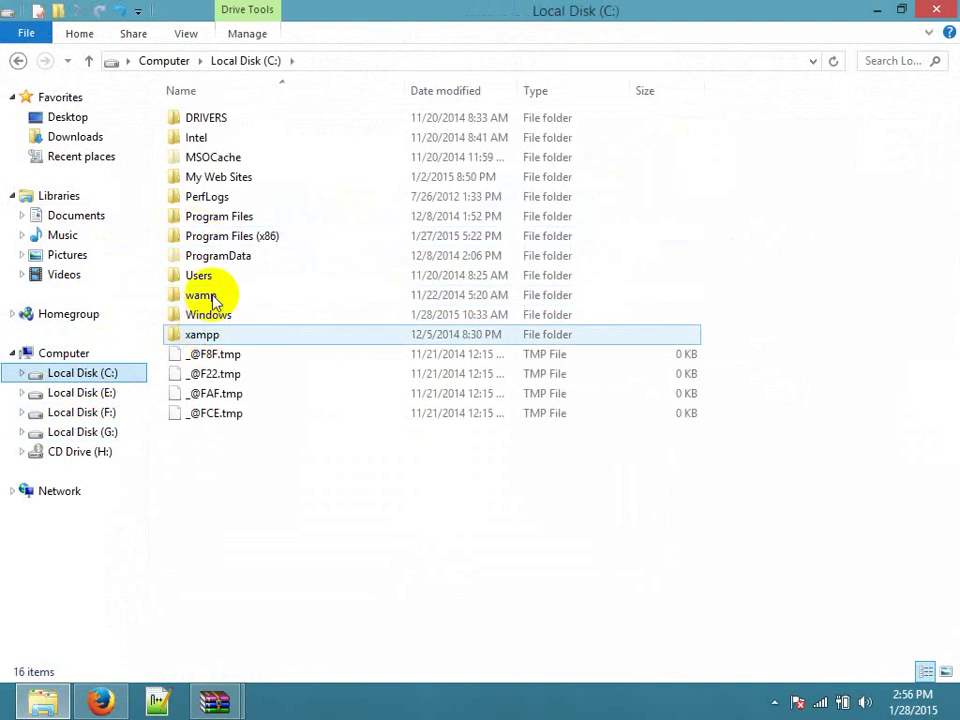
pyautogui.doubleClick(208, 295)
pyautogui.doubleClick(214, 257)
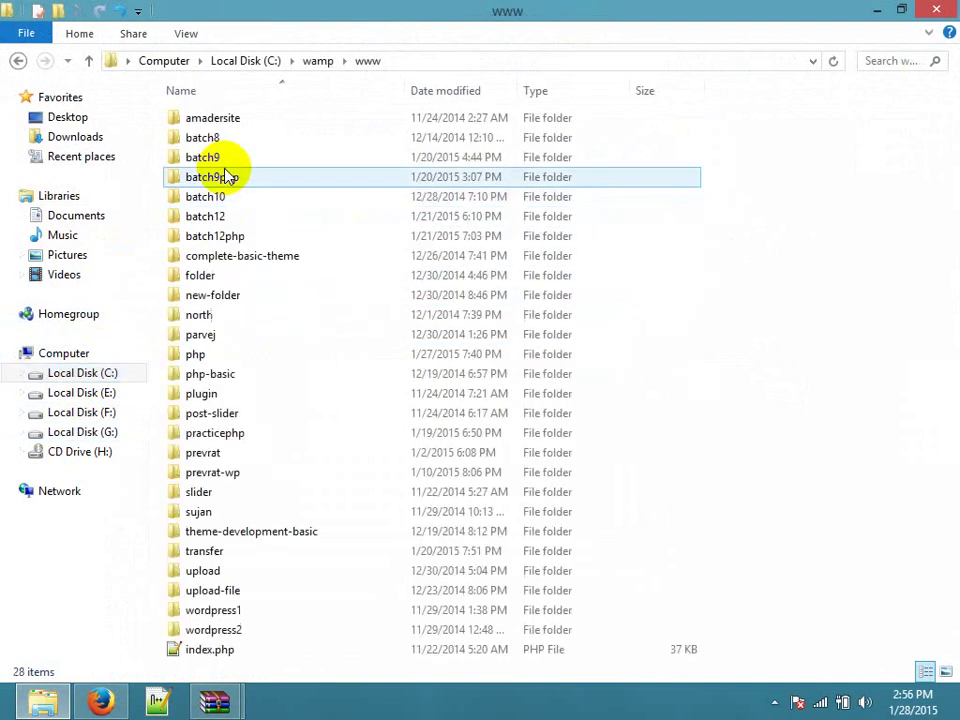
# Browse to the batch9 site's wp-content\plugins folder, looking into the themes folder on the way.
pyautogui.doubleClick(218, 155)
pyautogui.doubleClick(222, 145)
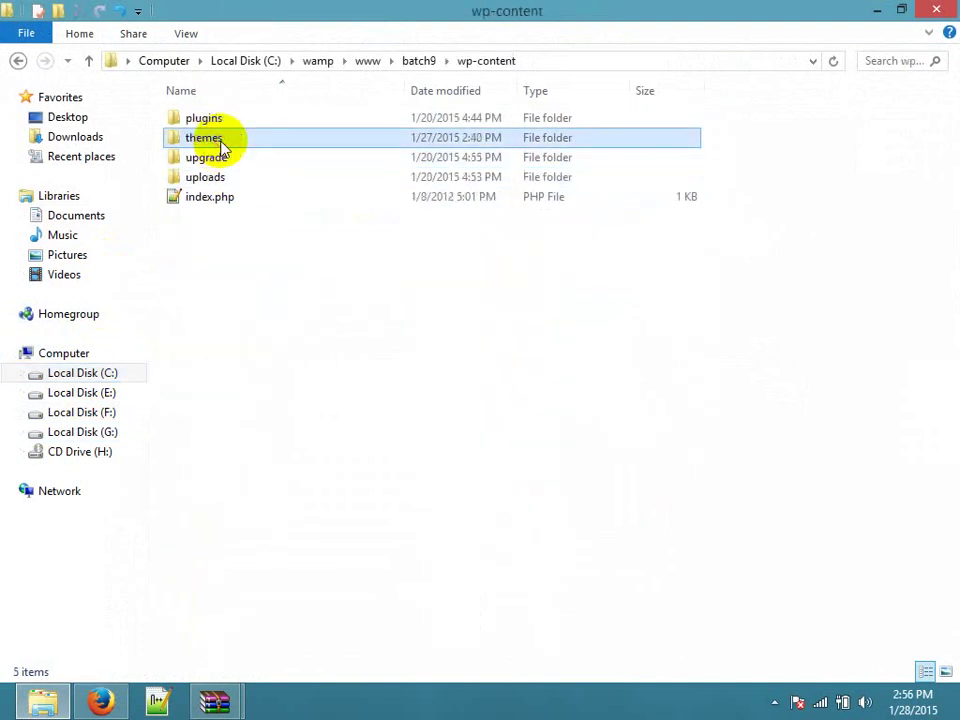
pyautogui.doubleClick(224, 144)
pyautogui.click(224, 145)
pyautogui.click(279, 386)
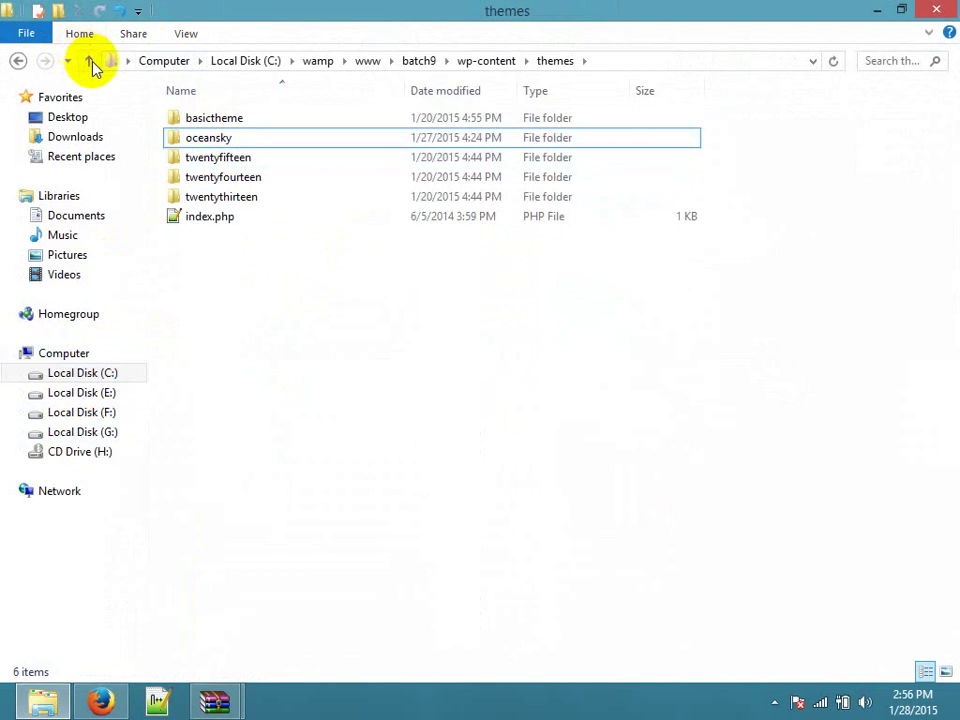
pyautogui.click(90, 62)
pyautogui.doubleClick(215, 117)
# Open js_composer.zip within the downloaded Visual Composer archive and extract its js_composer folder into the plugins folder.
pyautogui.moveTo(214, 700)
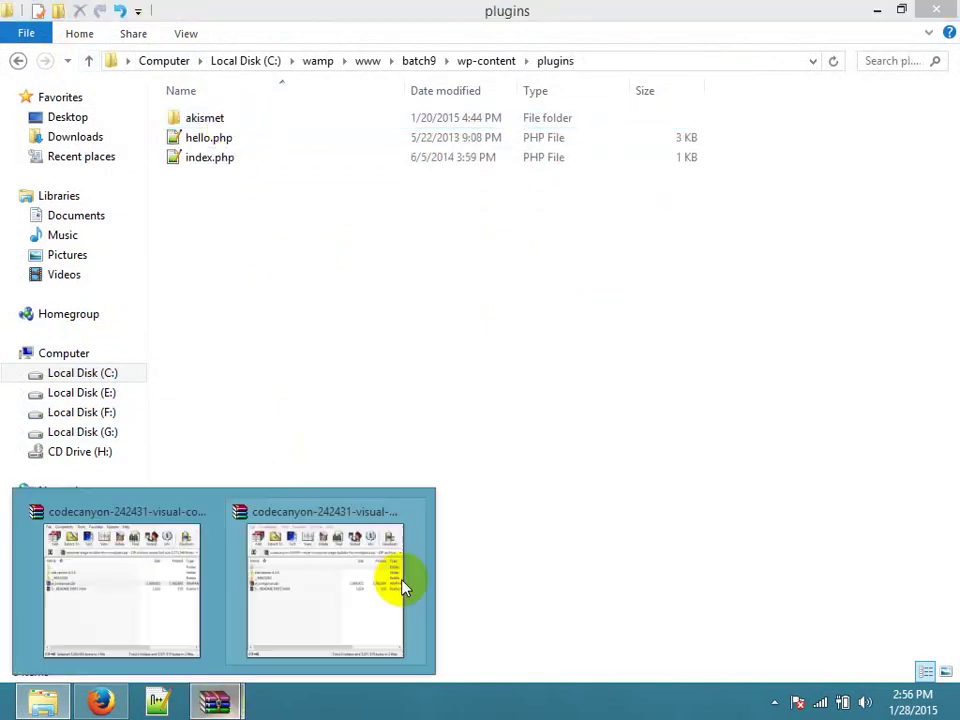
pyautogui.click(403, 588)
pyautogui.moveTo(311, 73); pyautogui.dragTo(616, 120)
pyautogui.click(490, 326)
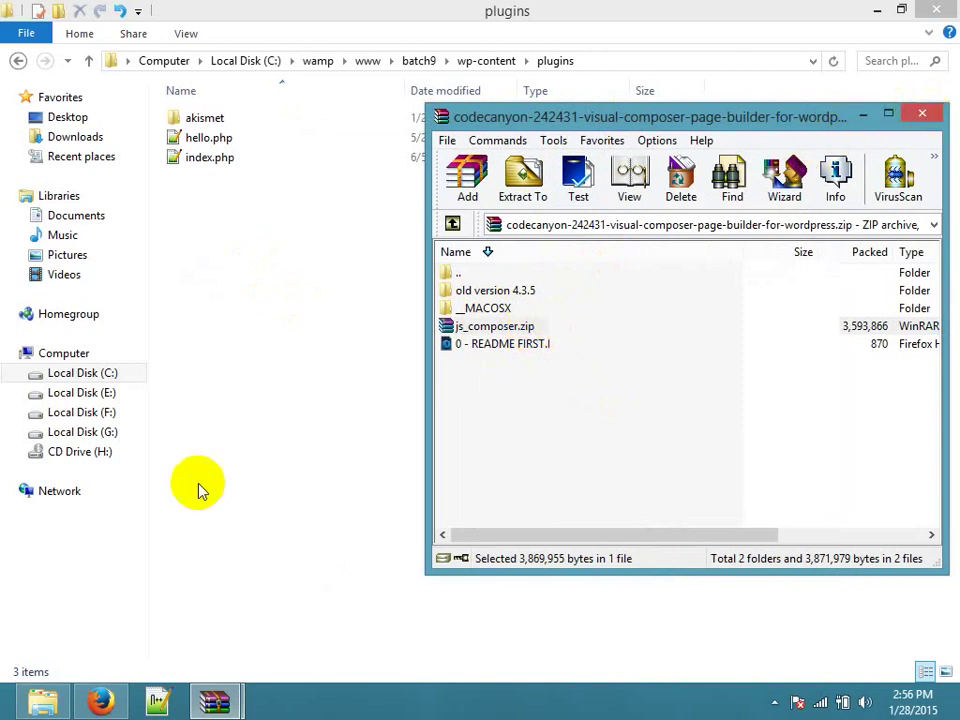
pyautogui.moveTo(214, 700)
pyautogui.click(214, 617)
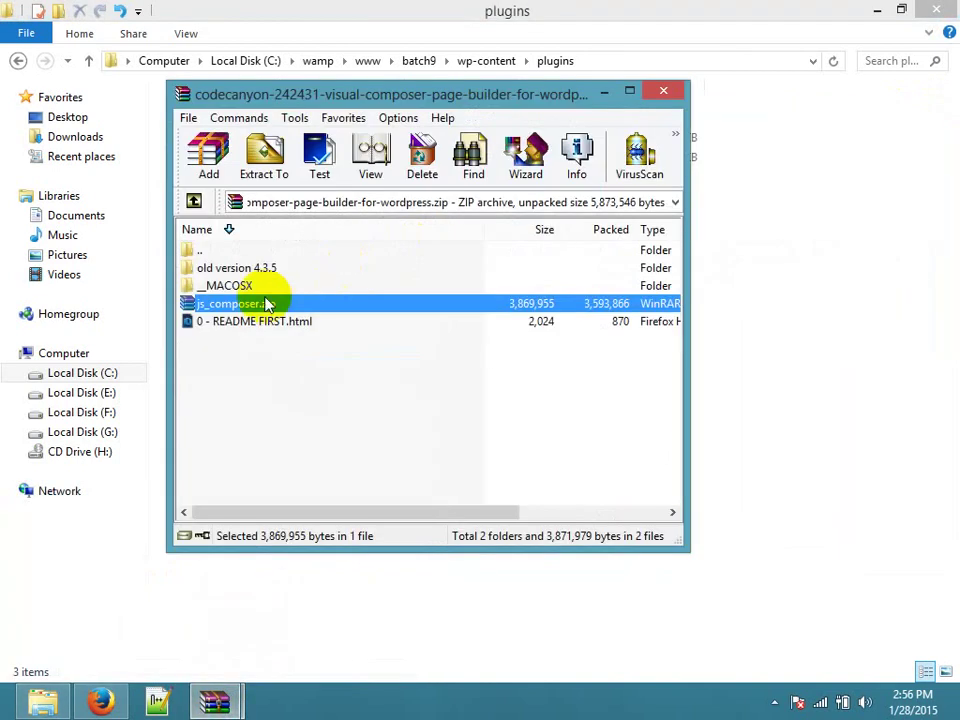
pyautogui.doubleClick(245, 306)
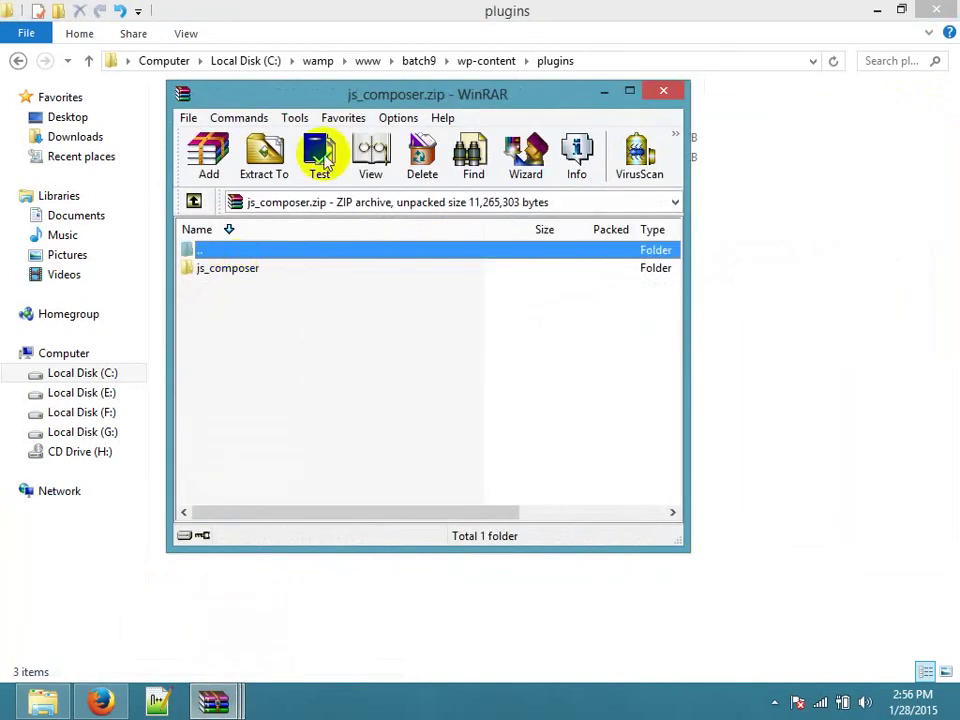
pyautogui.moveTo(235, 268); pyautogui.dragTo(463, 285)
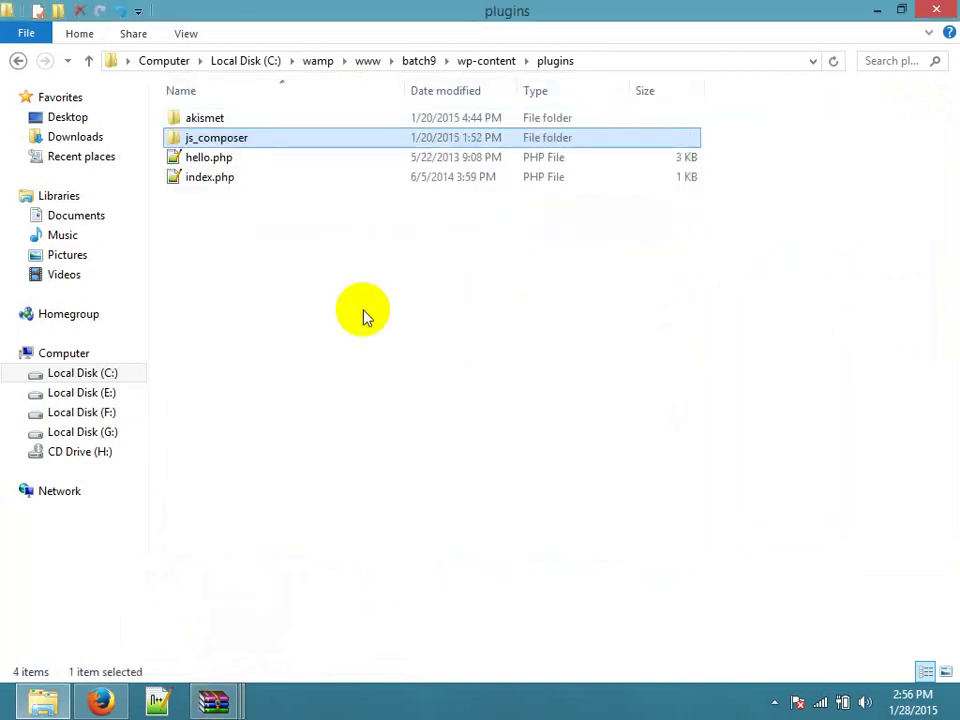
# Close the open WinRAR archive windows.
pyautogui.rightClick(222, 708)
pyautogui.click(253, 655)
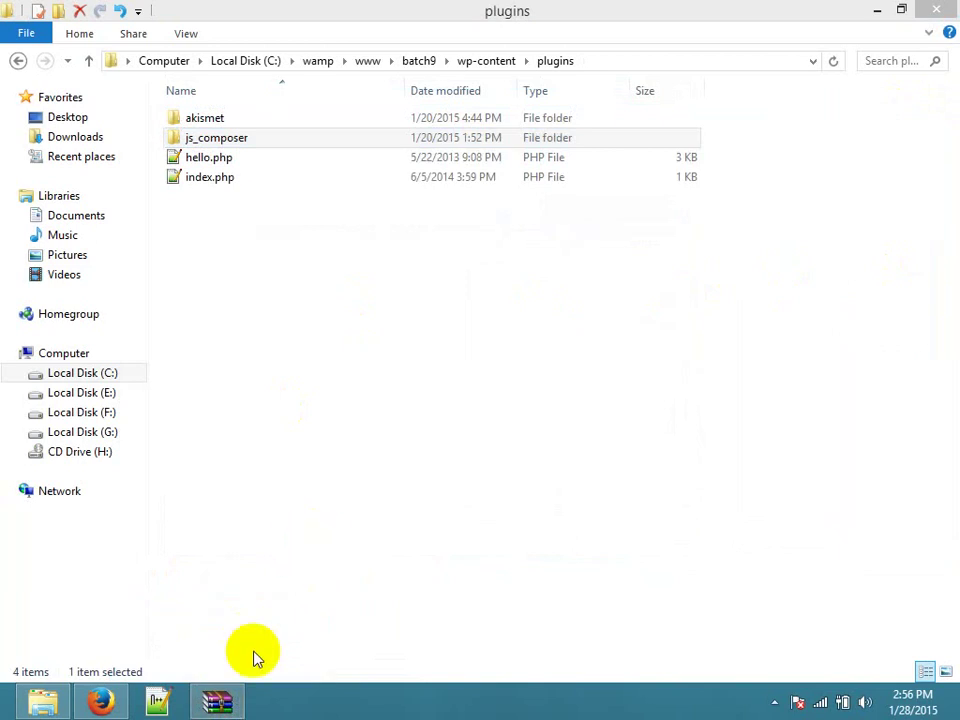
pyautogui.rightClick(222, 703)
pyautogui.click(208, 653)
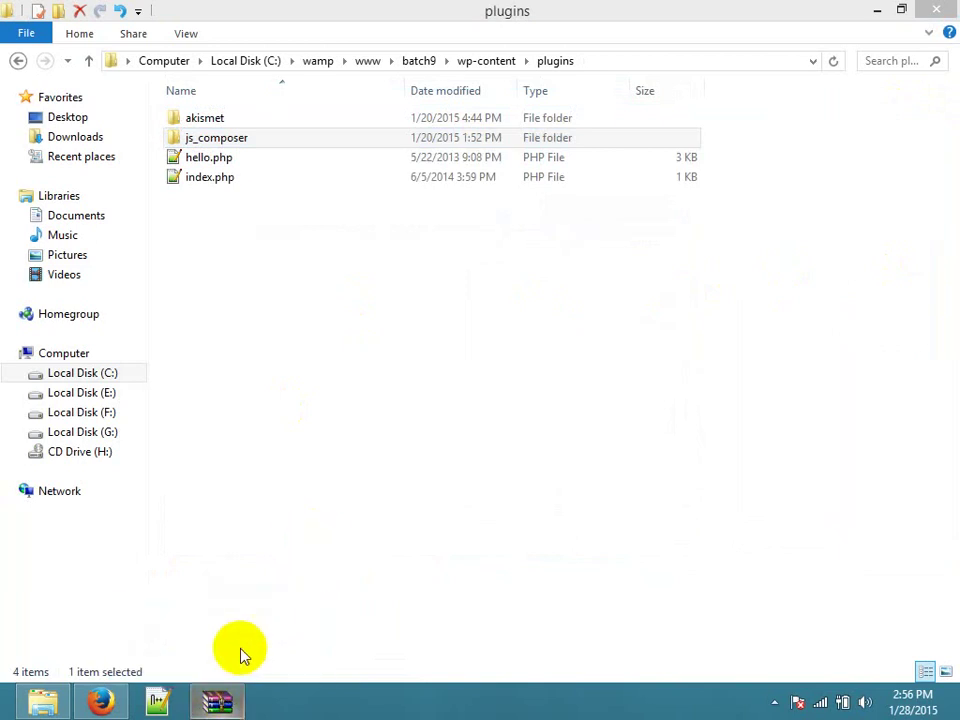
# Switch to Firefox, show the site's installed plugins and activate WPBakery Visual Composer.
pyautogui.click(100, 703)
pyautogui.click(44, 398)
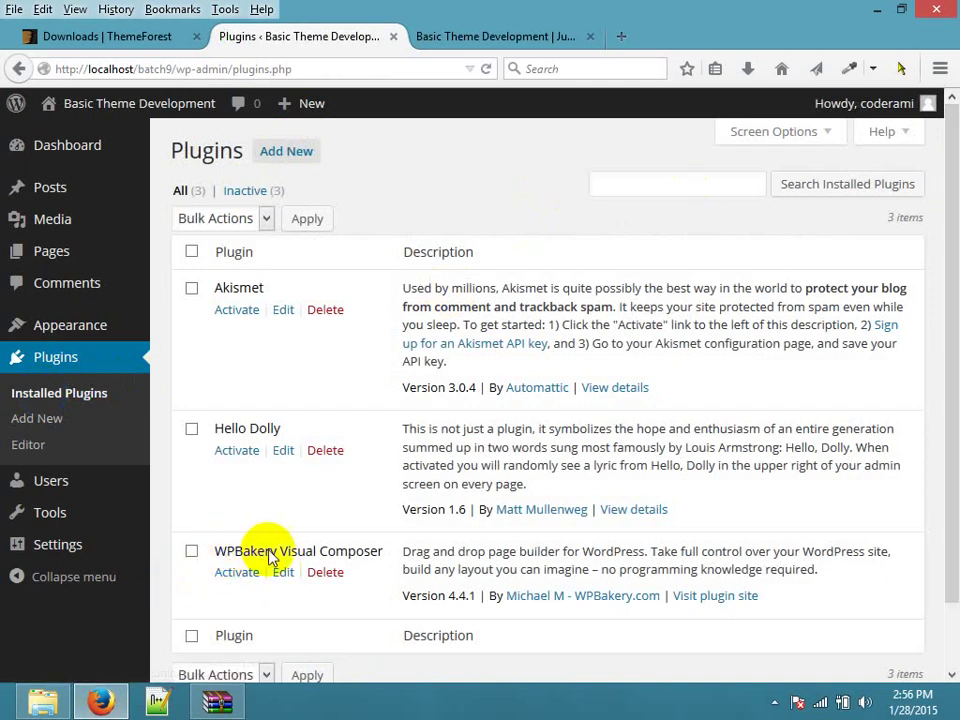
pyautogui.moveTo(278, 558); pyautogui.dragTo(211, 557)
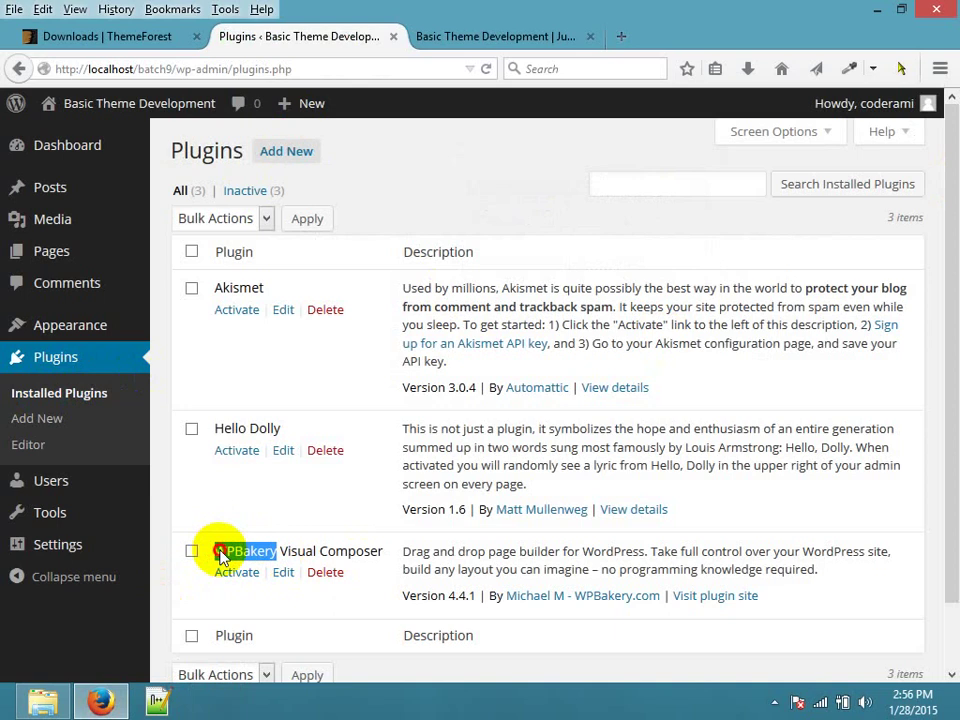
pyautogui.click(236, 573)
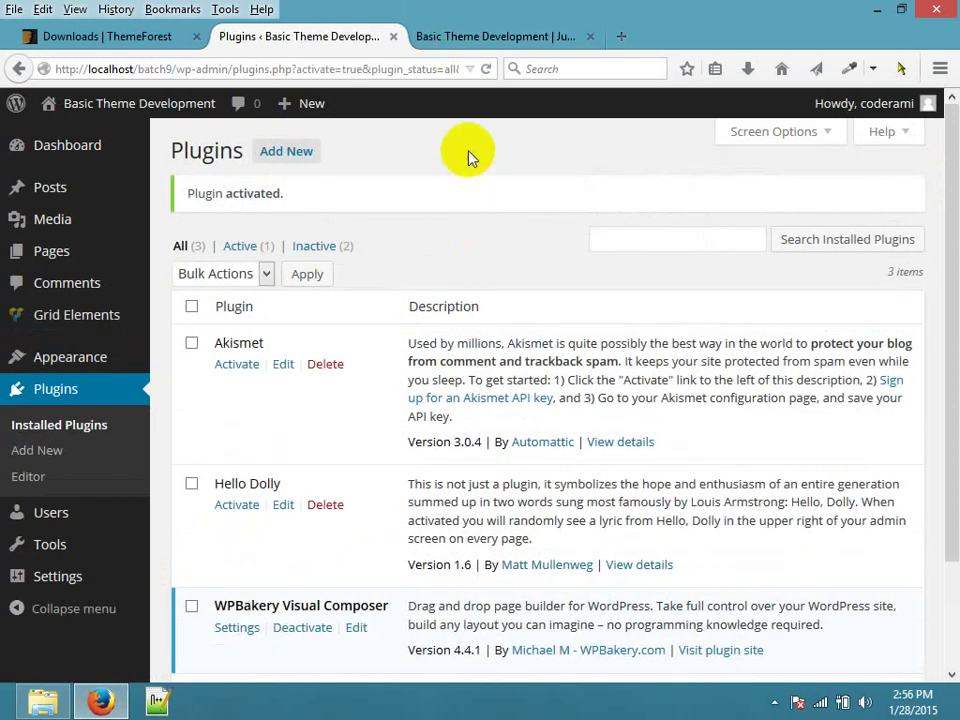
# Reload the front page at localhost/batch9 to check the site, and return to the WordPress plugins list.
pyautogui.click(444, 40)
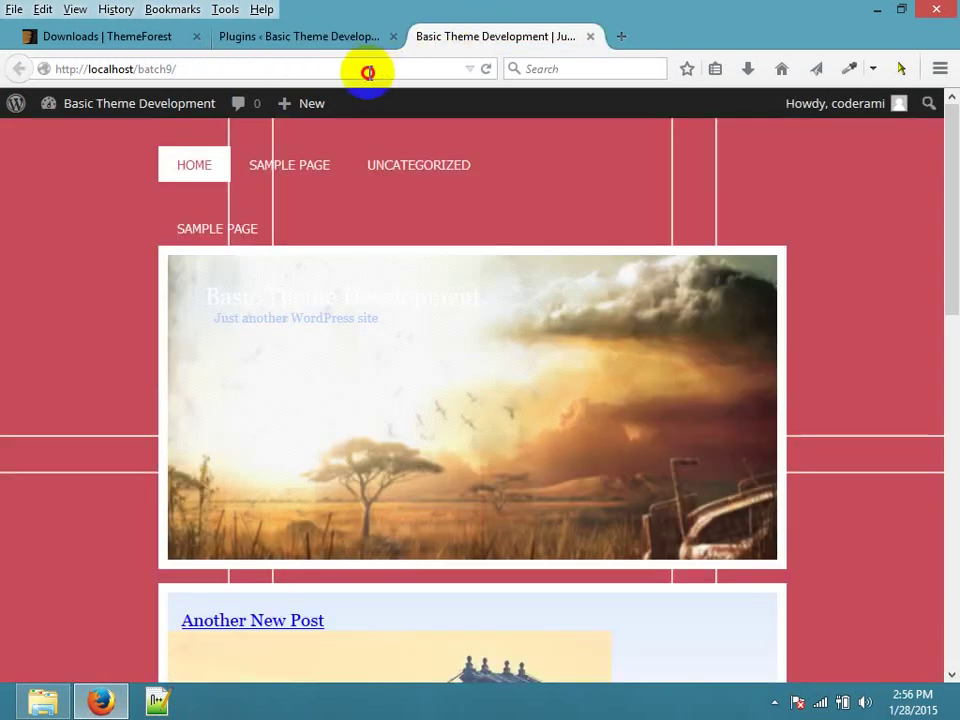
pyautogui.click(369, 71)
pyautogui.press('Return')
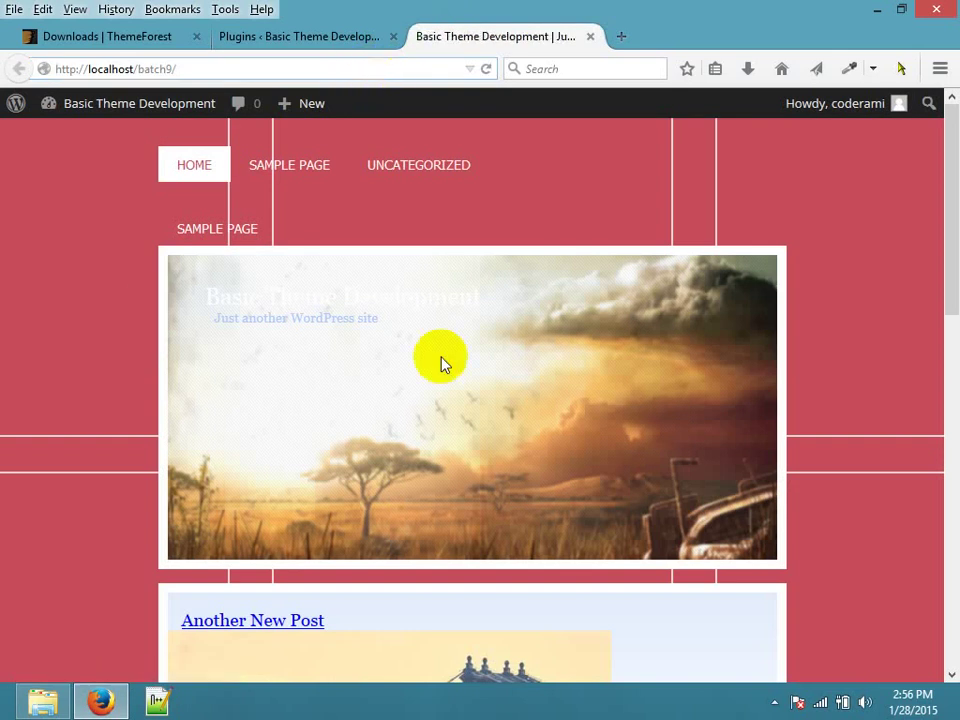
pyautogui.click(354, 40)
# Open Visual Composer's Grid Elements list, start a new grid element and dismiss the Start Here! tour.
pyautogui.moveTo(77, 327)
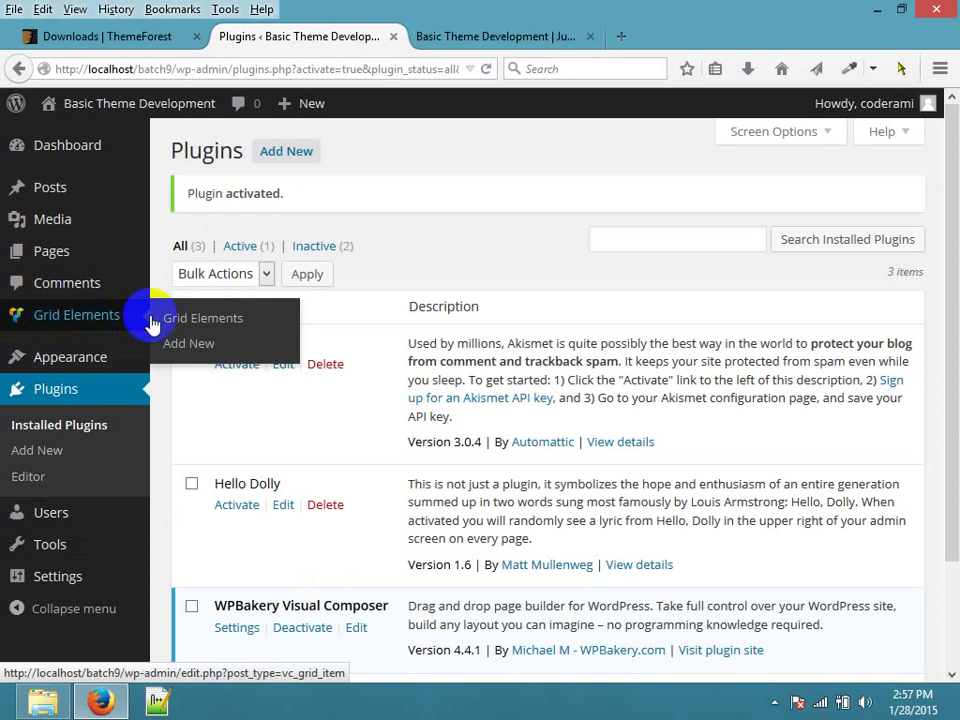
pyautogui.click(205, 320)
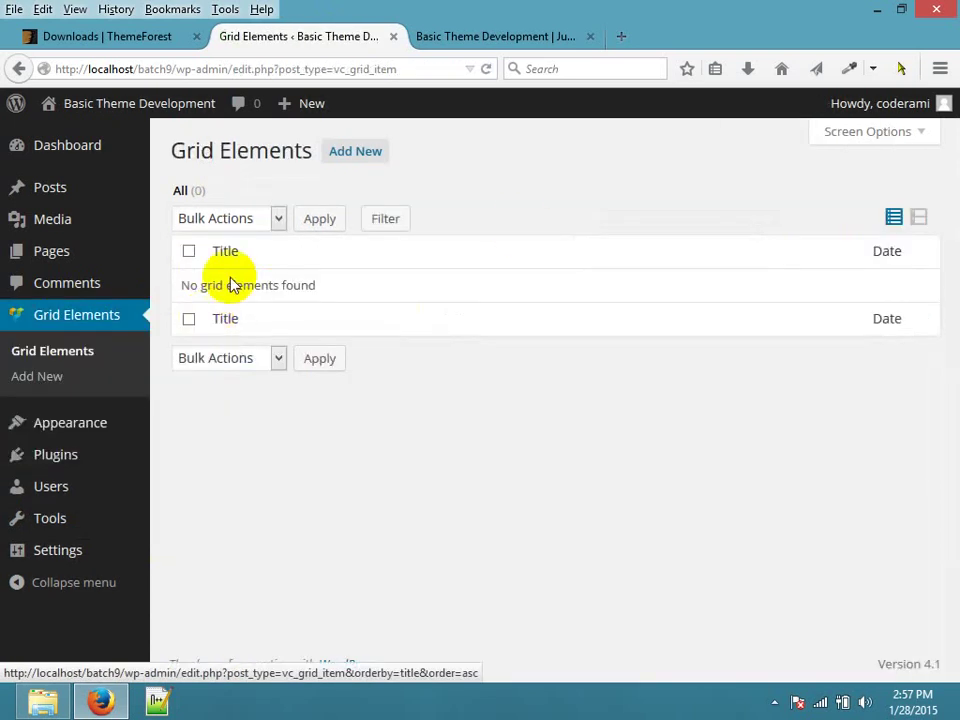
pyautogui.click(345, 156)
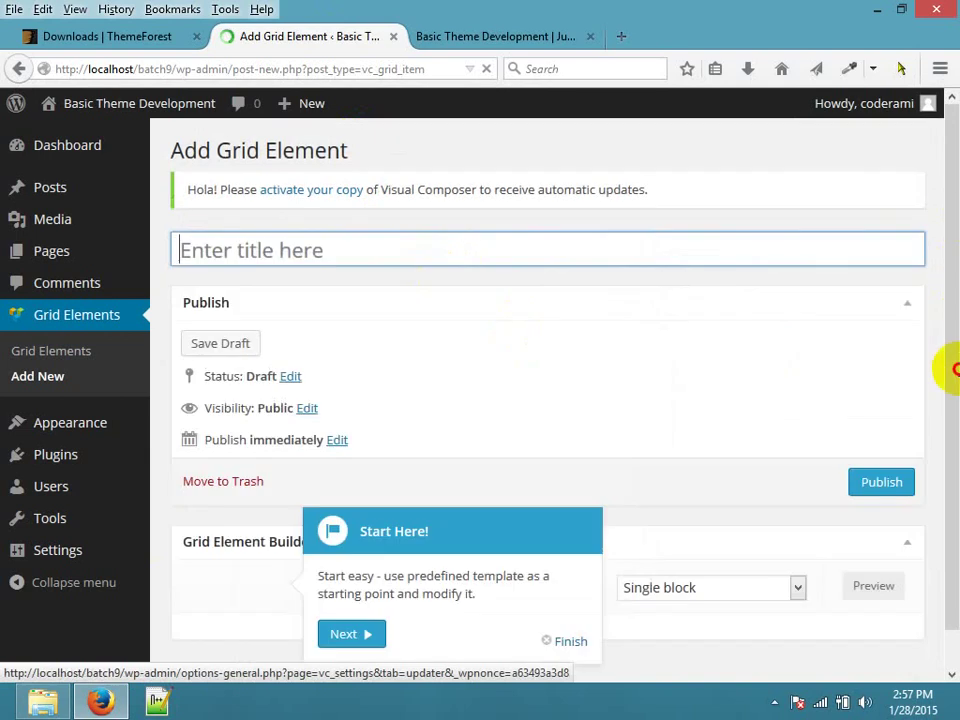
pyautogui.scroll(-3, 624, 491)
pyautogui.click(569, 360)
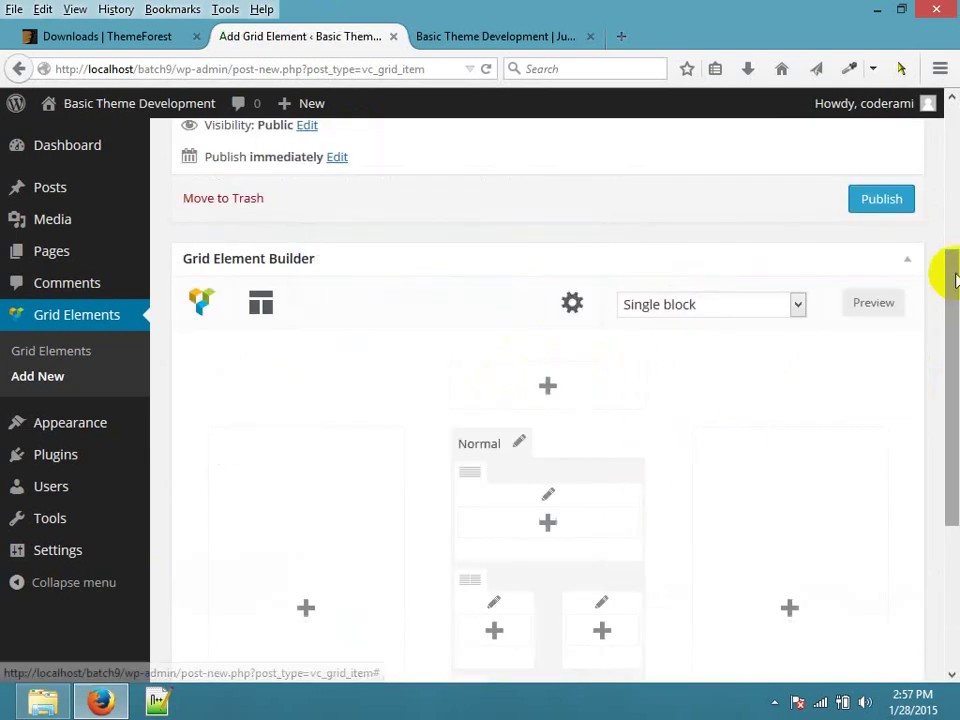
# Examine the Add Grid Element page, including its publish settings and the Grid Element Builder layout.
pyautogui.moveTo(943, 386); pyautogui.dragTo(948, 208)
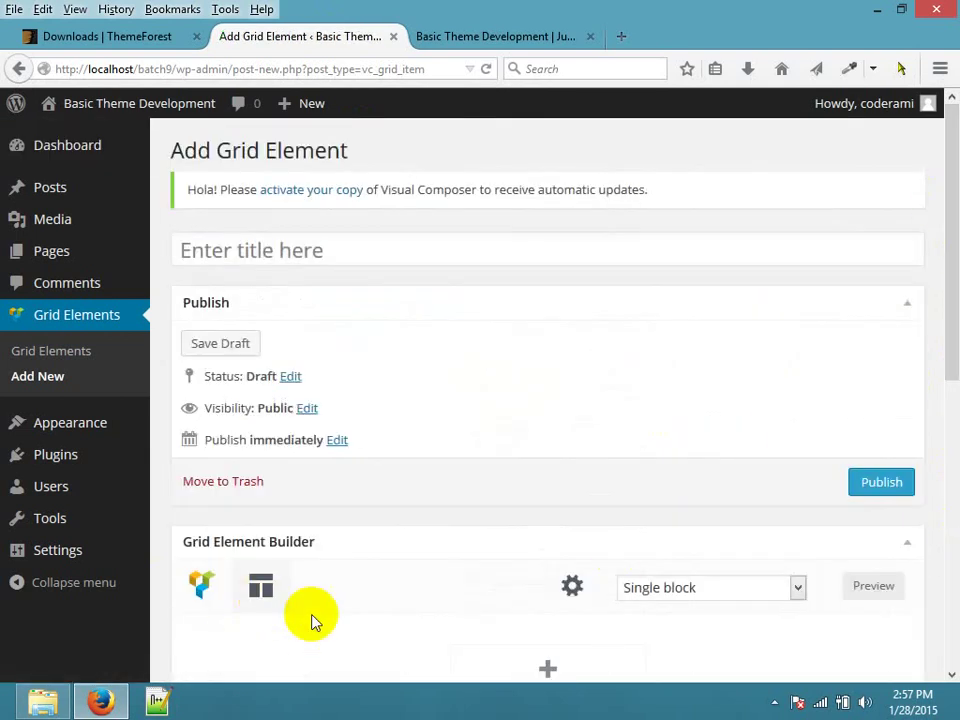
pyautogui.moveTo(948, 268); pyautogui.dragTo(940, 340)
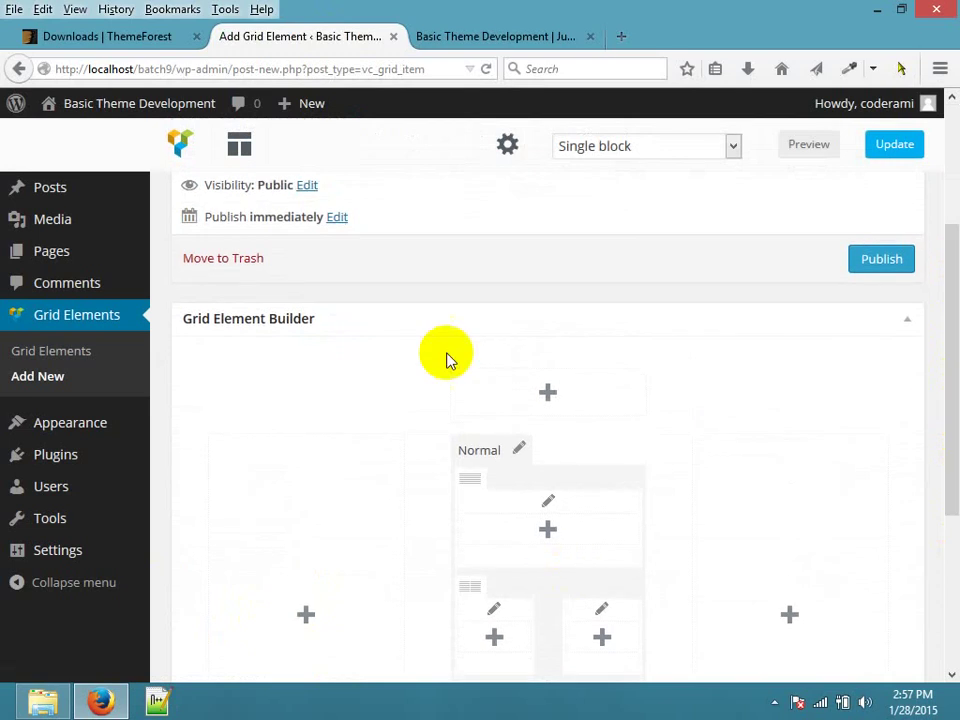
pyautogui.moveTo(951, 413); pyautogui.dragTo(937, 251)
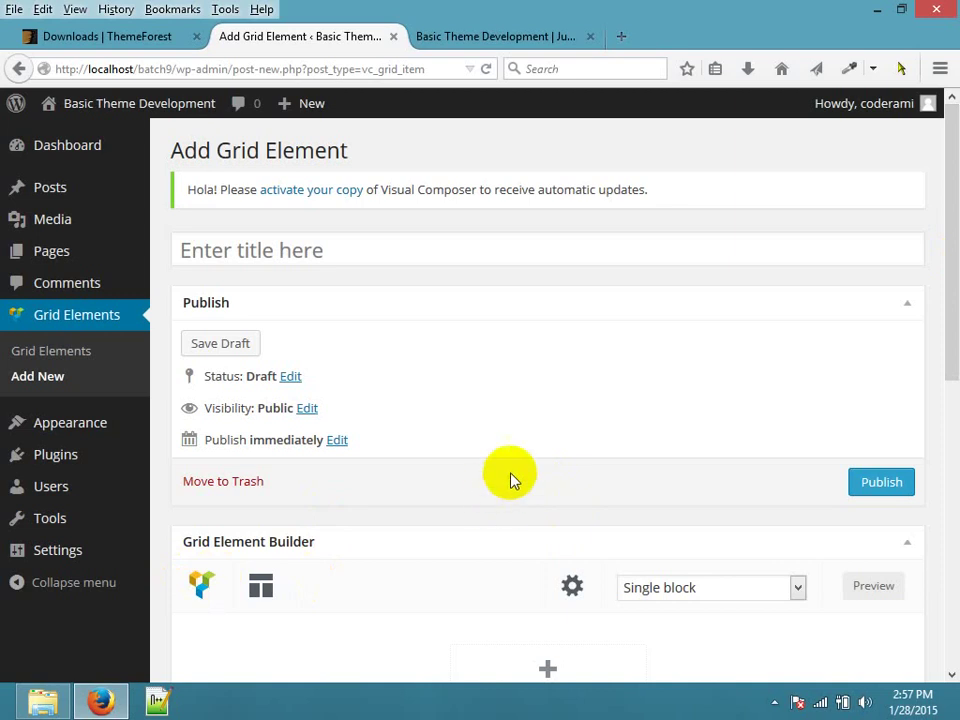
pyautogui.moveTo(945, 333); pyautogui.dragTo(952, 407)
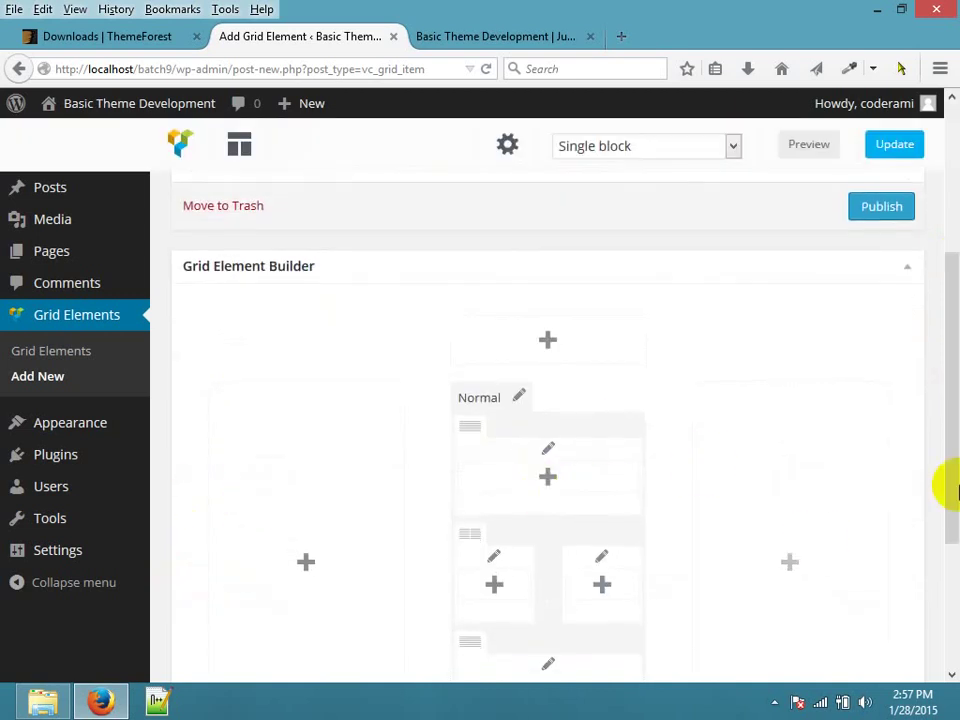
pyautogui.moveTo(947, 489); pyautogui.dragTo(939, 534)
pyautogui.moveTo(952, 458); pyautogui.dragTo(943, 514)
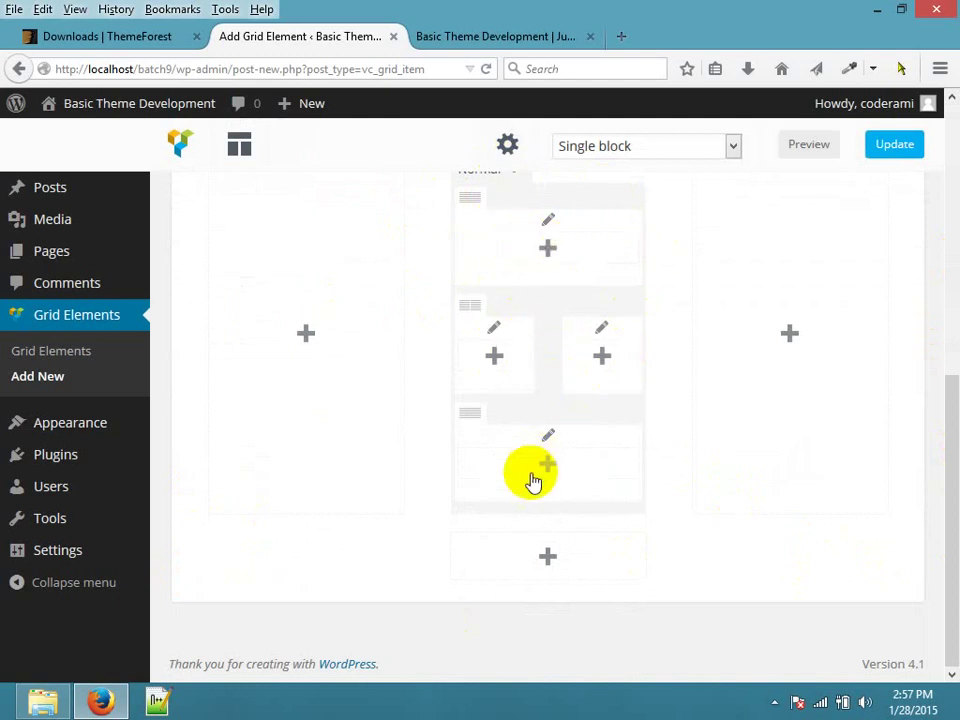
pyautogui.moveTo(957, 420); pyautogui.dragTo(937, 184)
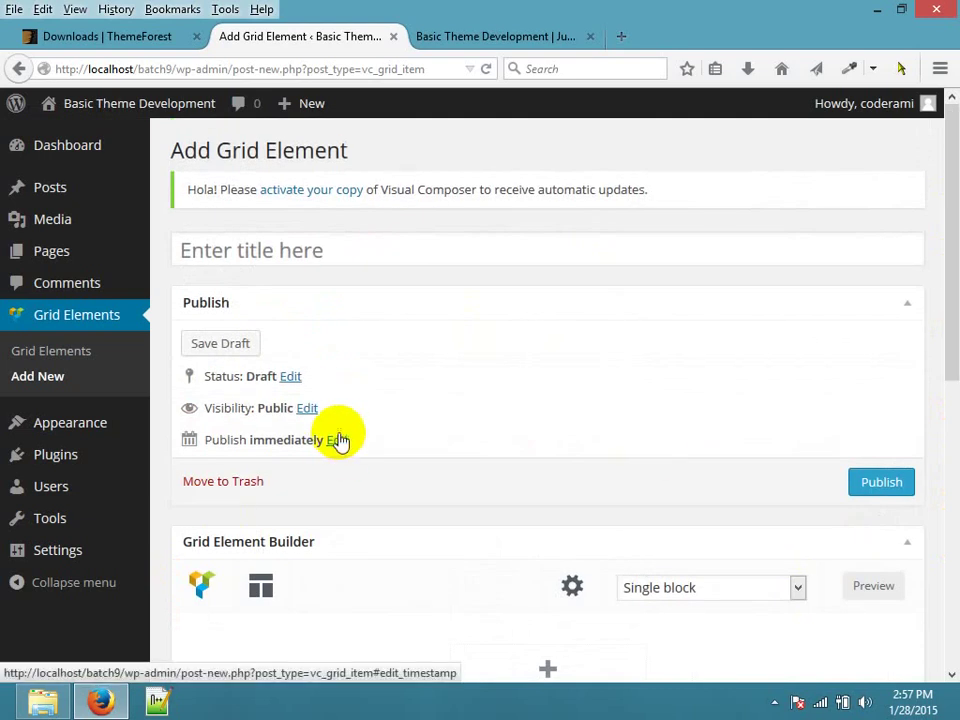
# Start a new WordPress page and title it Test Page.
pyautogui.moveTo(51, 251)
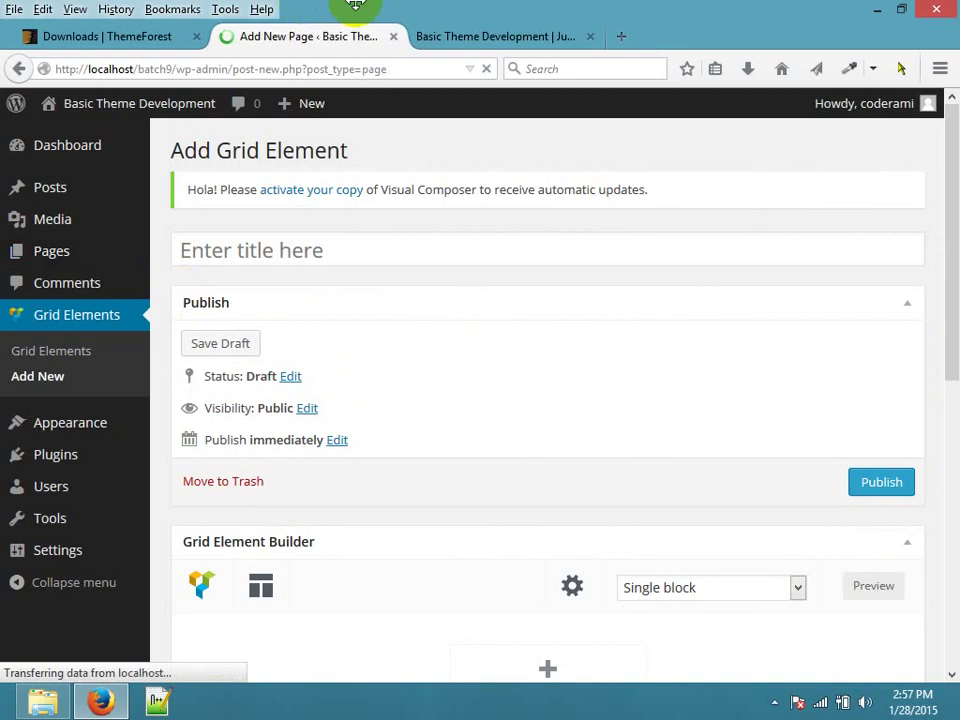
pyautogui.click(306, 250)
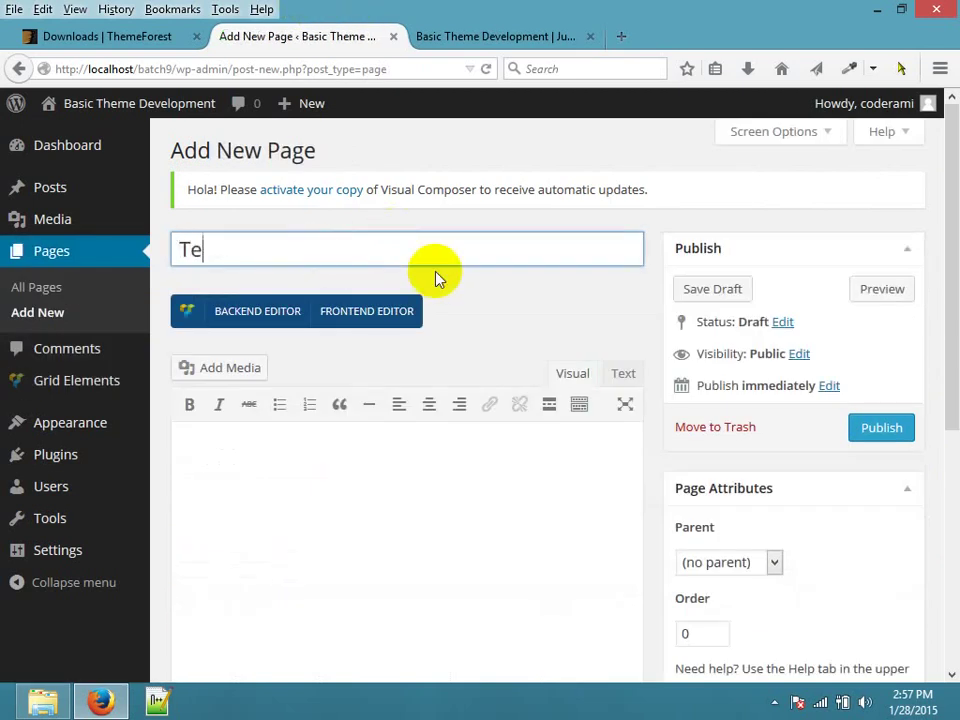
pyautogui.click(488, 306)
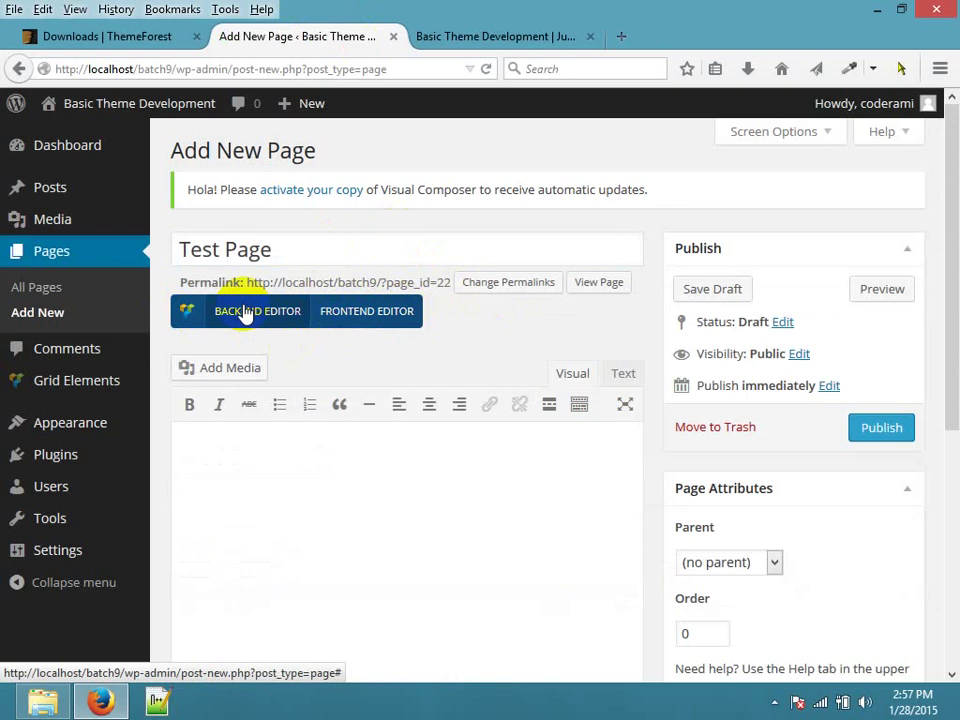
# Check the site's front page, publish Test Page and open it in Visual Composer's frontend editor.
pyautogui.click(425, 26)
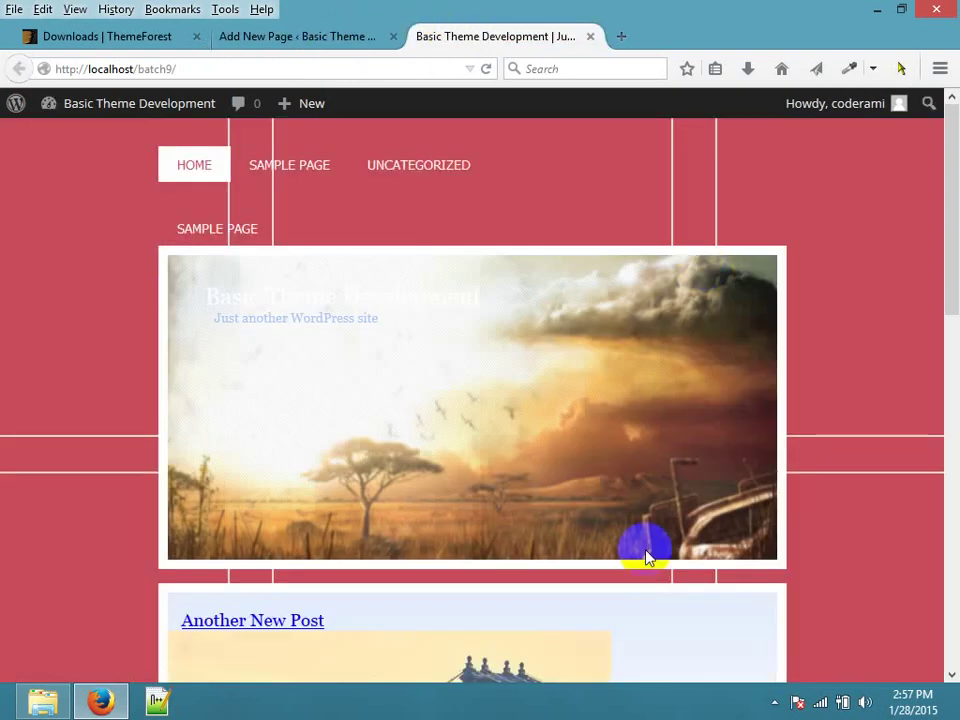
pyautogui.click(369, 40)
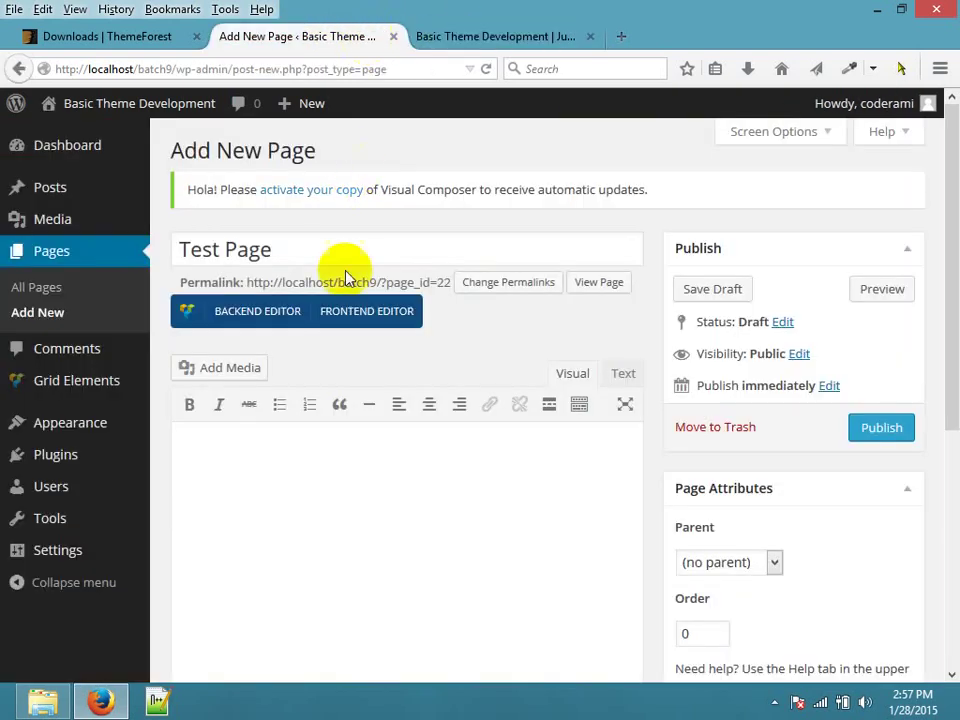
pyautogui.click(343, 311)
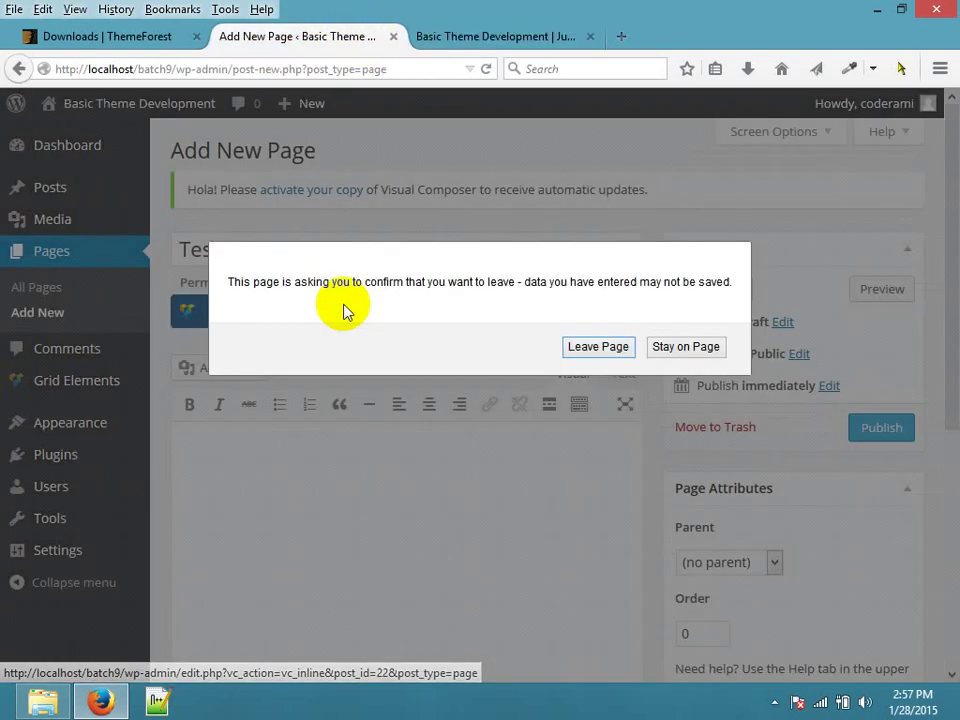
pyautogui.click(683, 347)
pyautogui.click(880, 428)
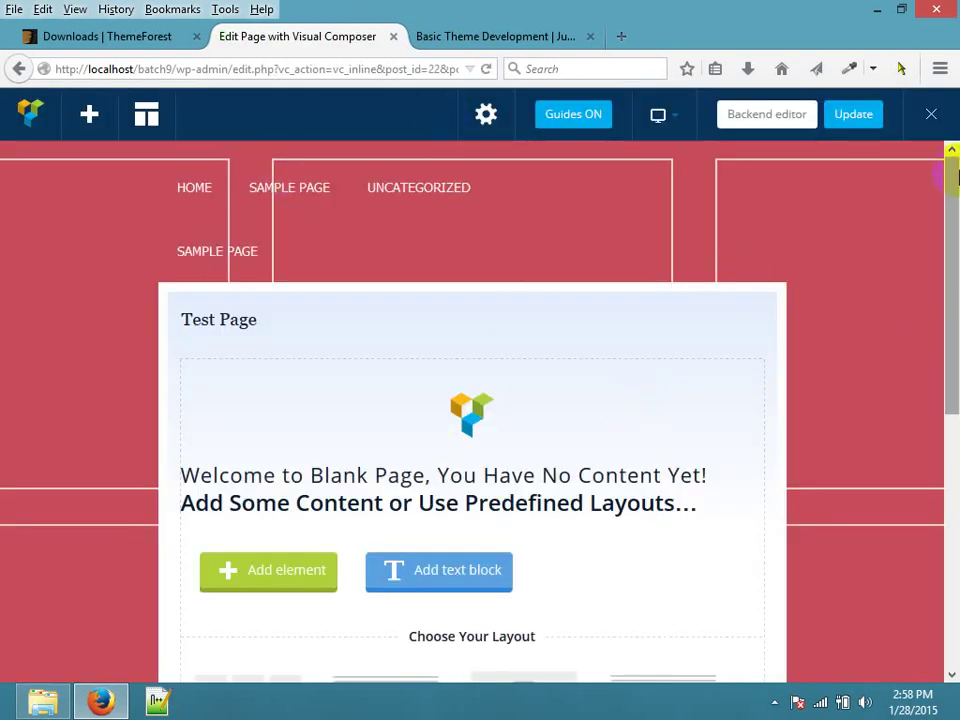
# Look through the predefined layouts offered for the blank Test Page and open the list of elements to add.
pyautogui.scroll(-3, 951, 396)
pyautogui.scroll(3, 951, 396)
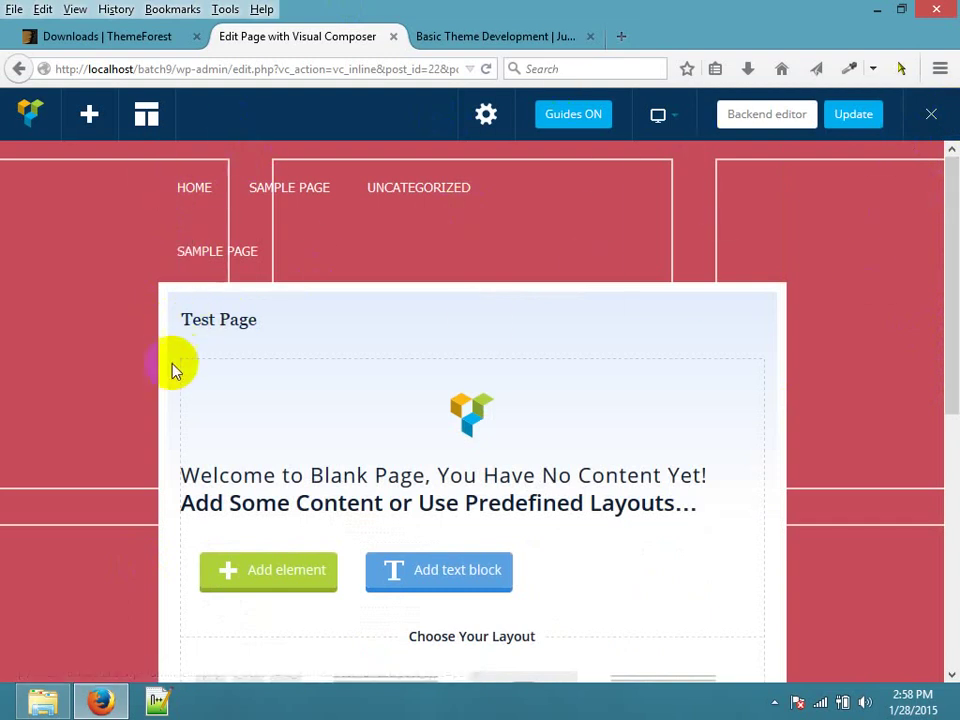
pyautogui.moveTo(956, 360); pyautogui.dragTo(954, 574)
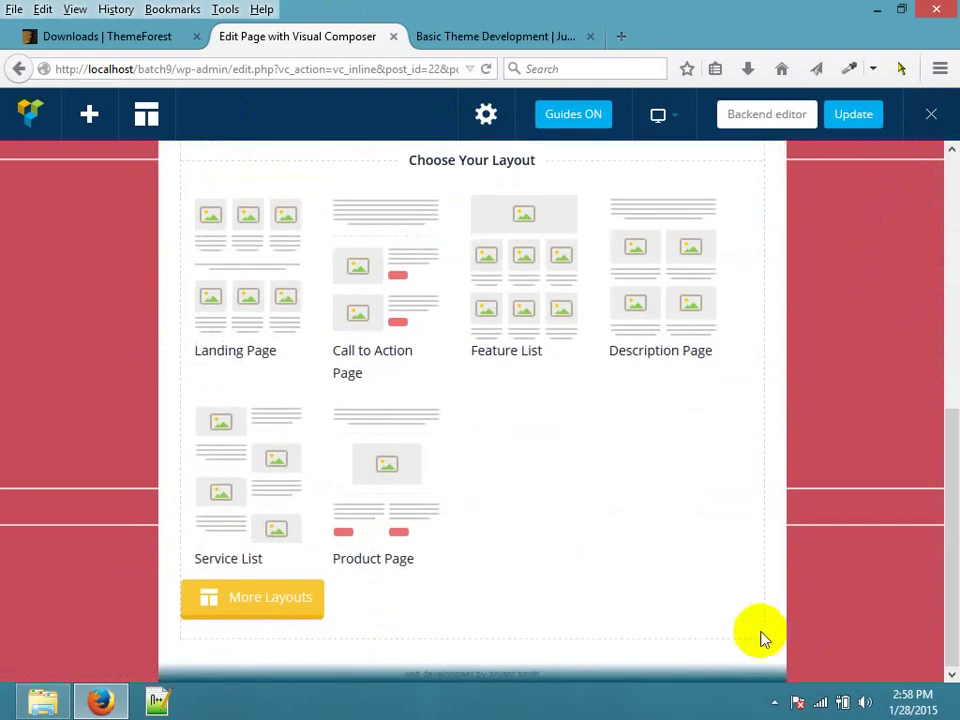
pyautogui.click(955, 347)
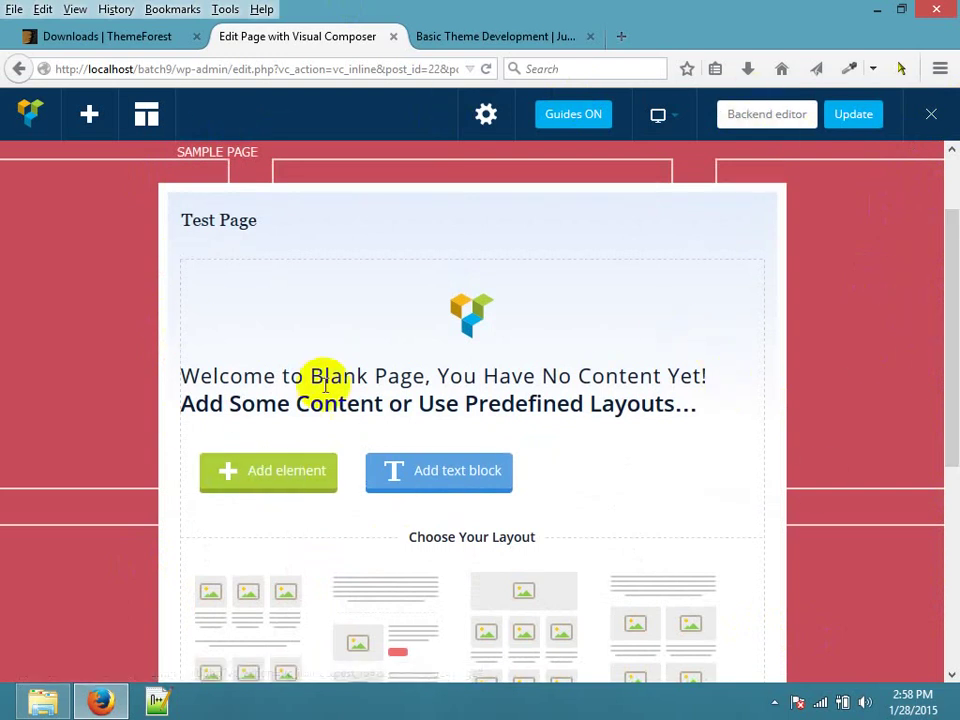
pyautogui.click(251, 484)
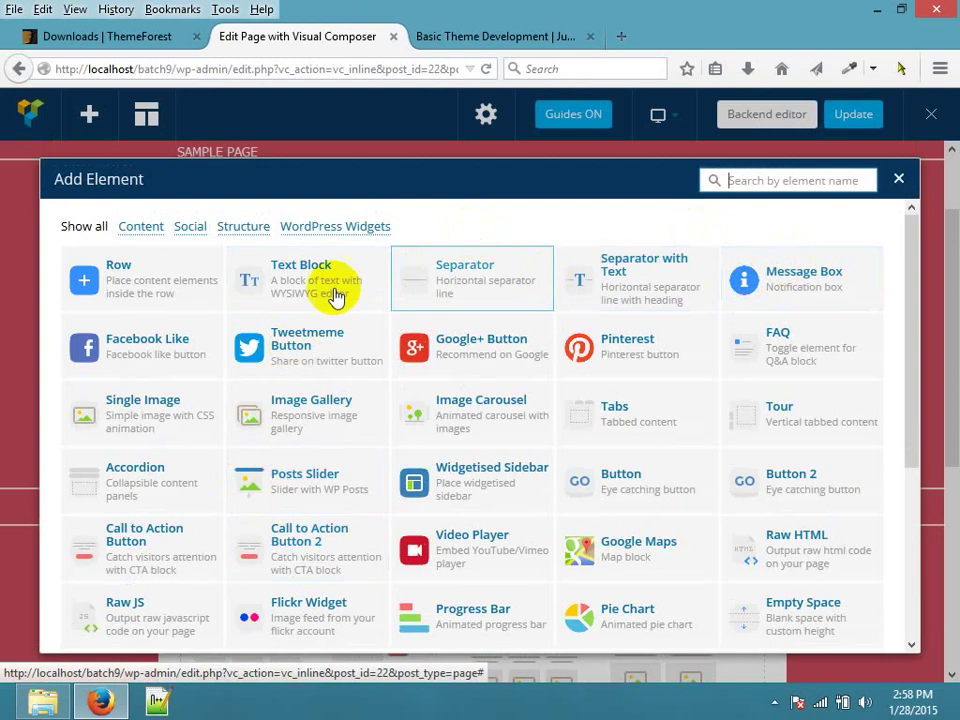
# Look through the full list of elements available for the blank page and close it.
pyautogui.scroll(-4, 896, 375)
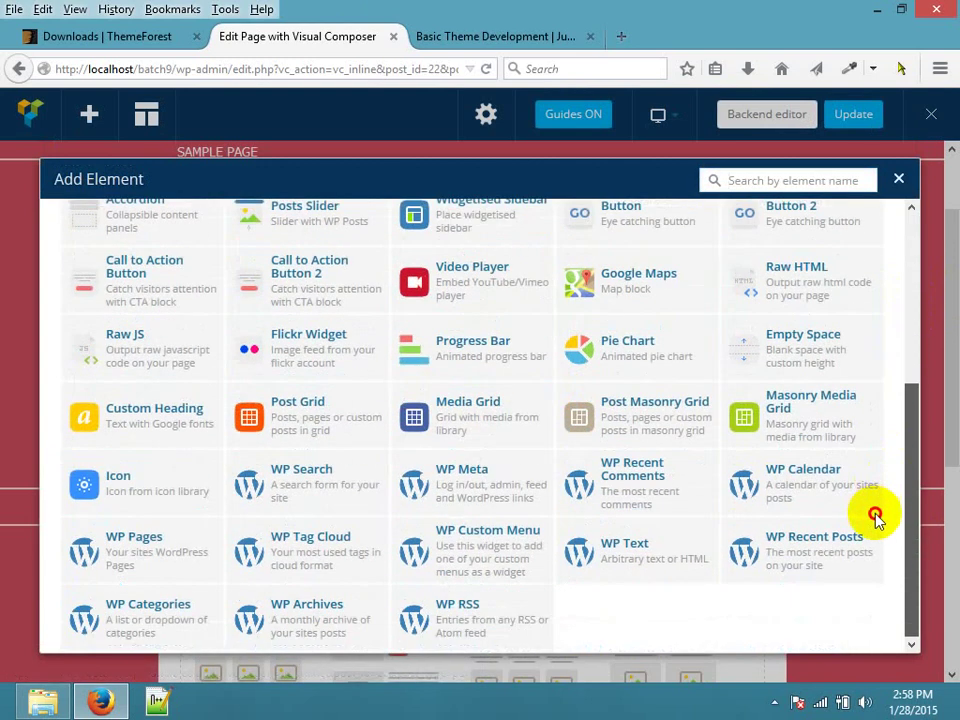
pyautogui.scroll(4, 875, 300)
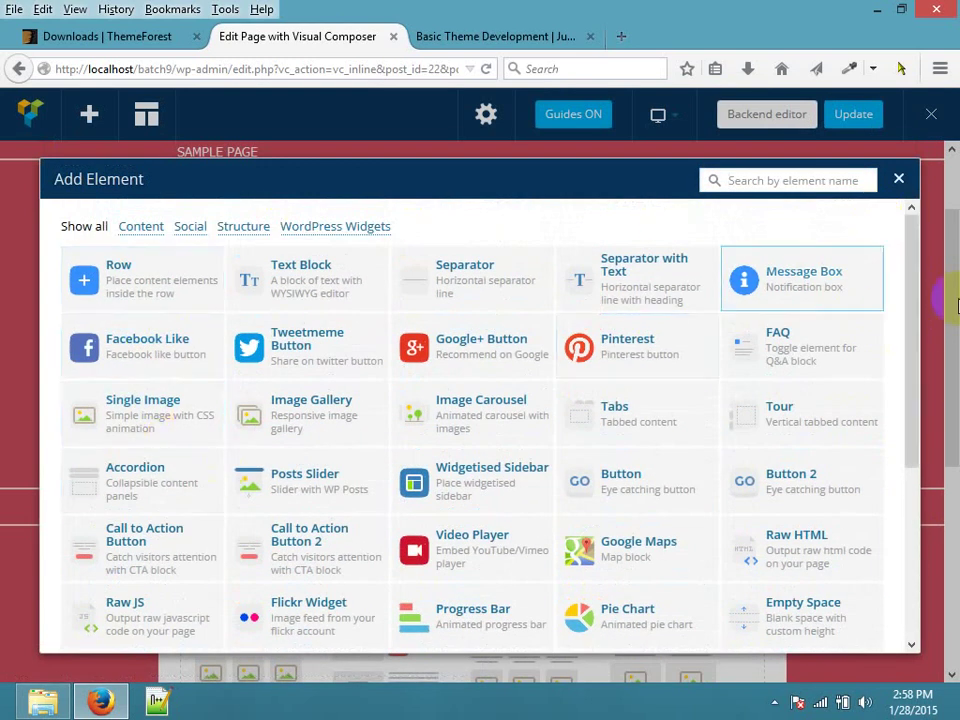
pyautogui.click(898, 179)
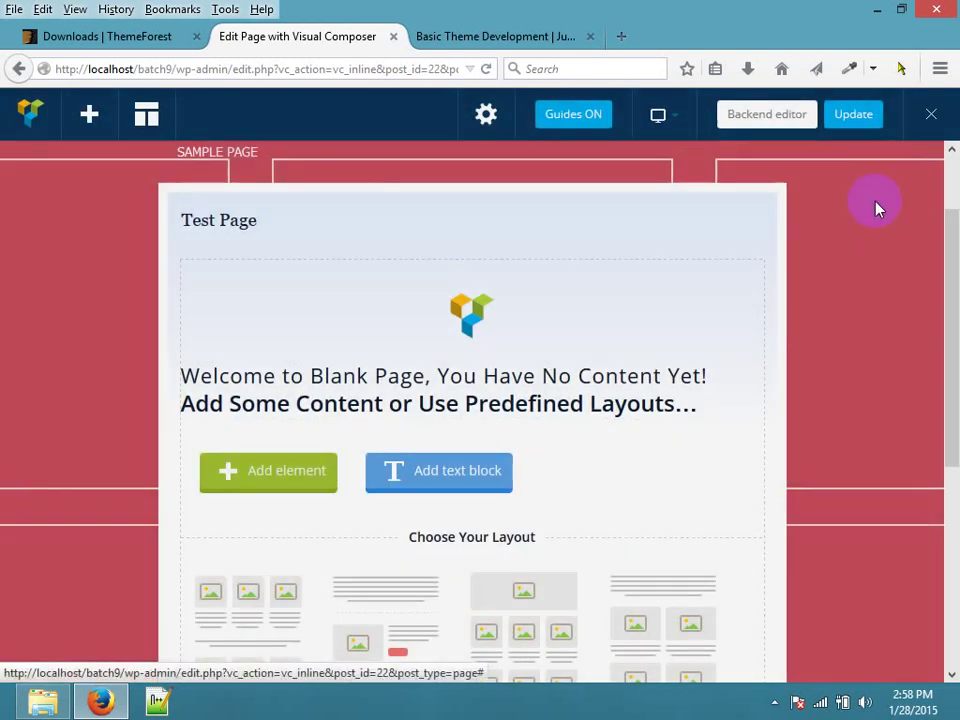
# Add a Row element to the blank Test Page in the frontend editor.
pyautogui.moveTo(952, 378); pyautogui.dragTo(953, 268)
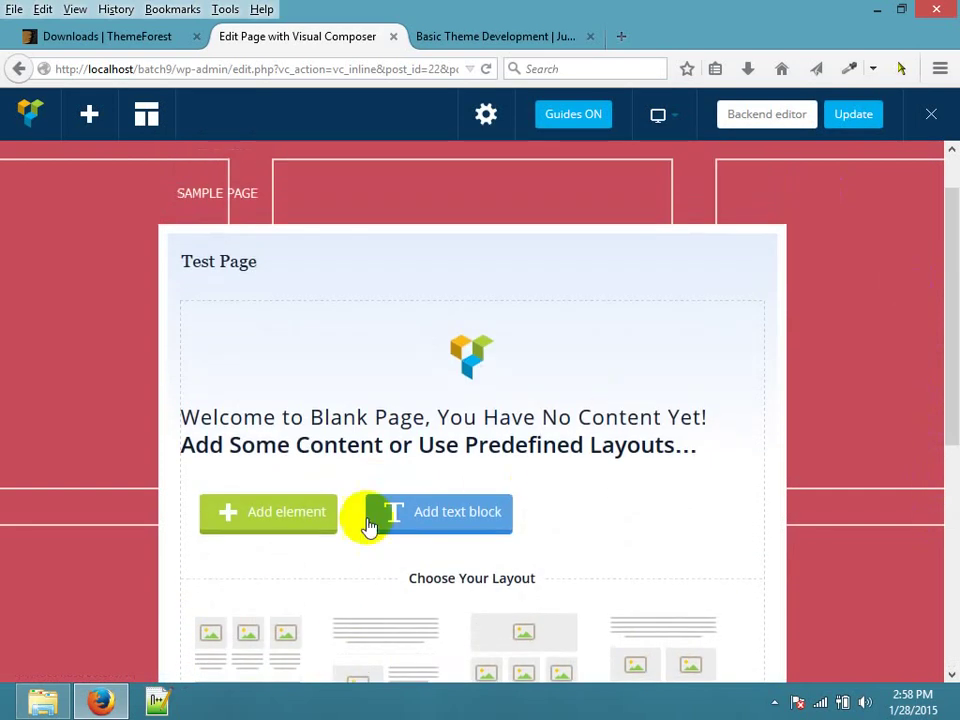
pyautogui.click(263, 522)
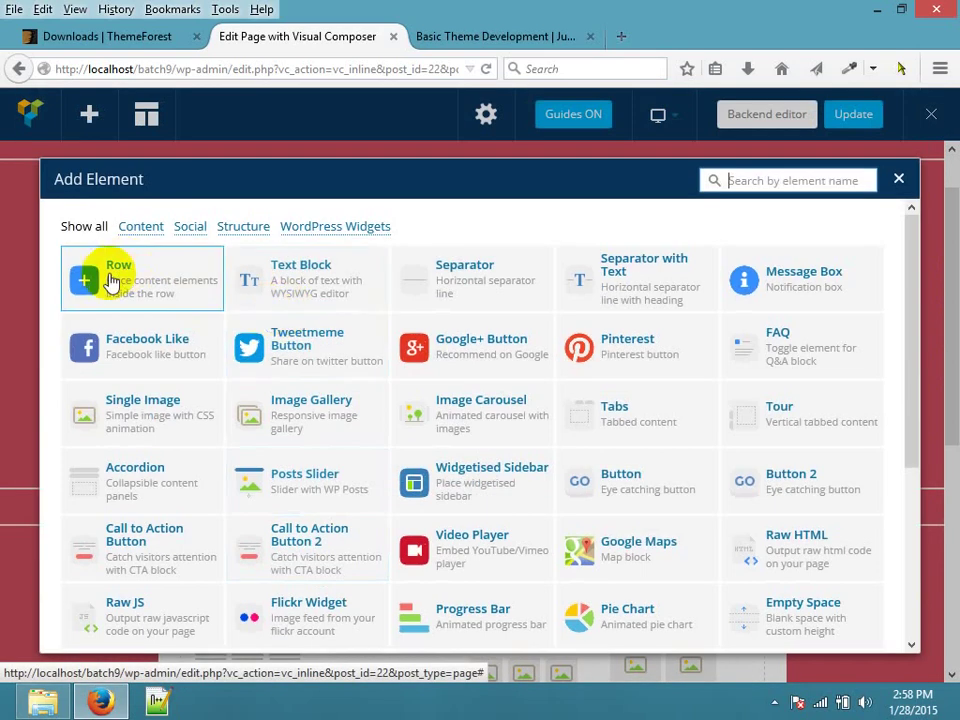
pyautogui.click(110, 281)
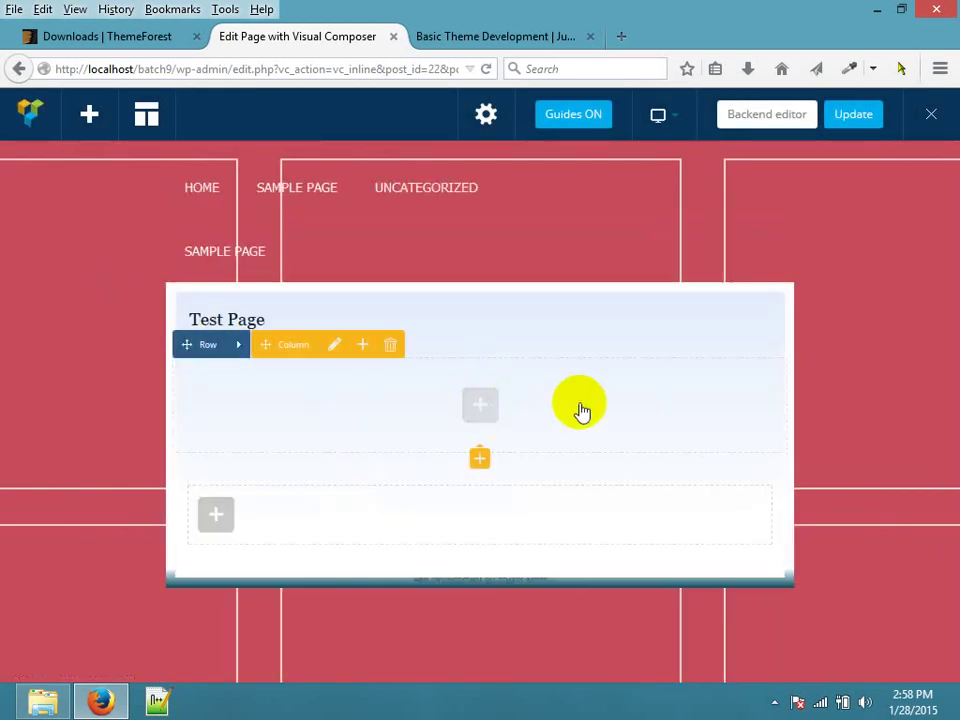
# Examine which elements can be placed inside the new row and close the list.
pyautogui.click(476, 407)
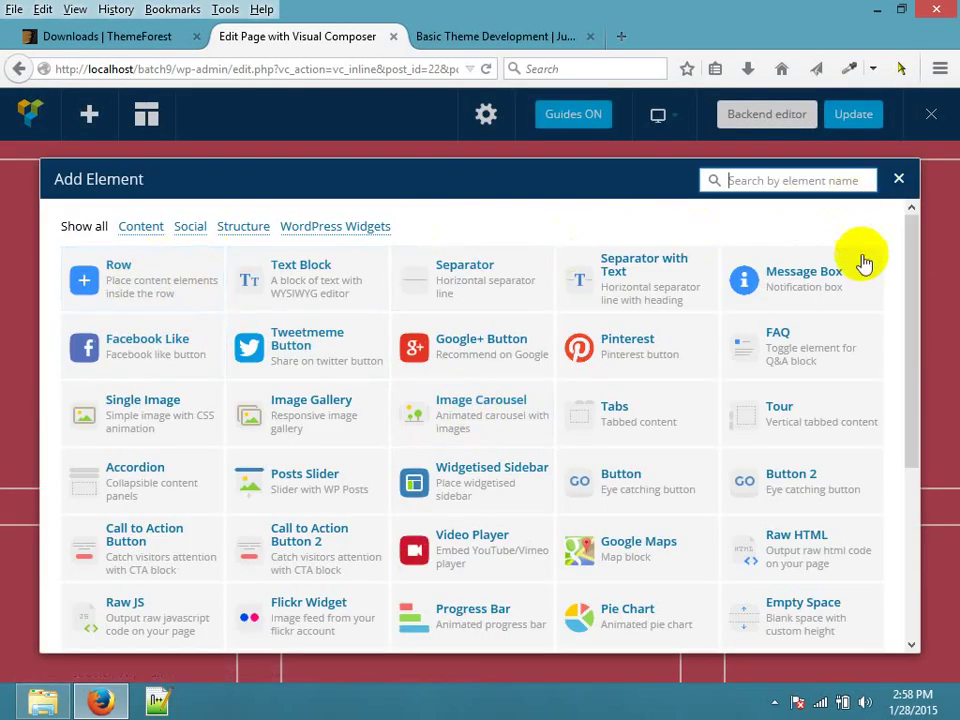
pyautogui.moveTo(916, 248); pyautogui.dragTo(915, 489)
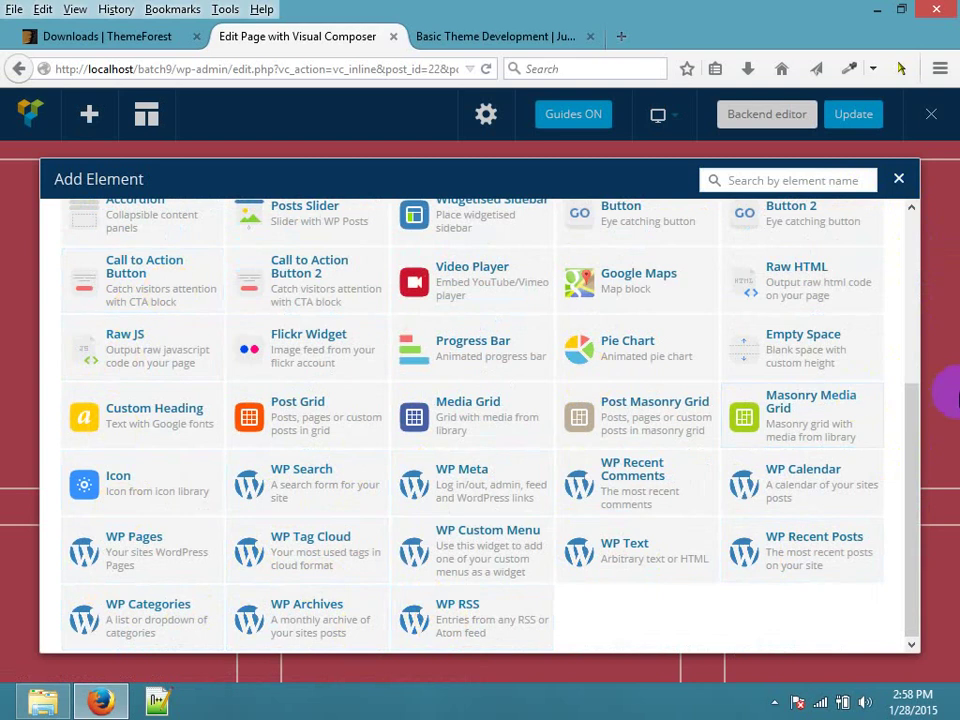
pyautogui.moveTo(917, 396); pyautogui.dragTo(917, 231)
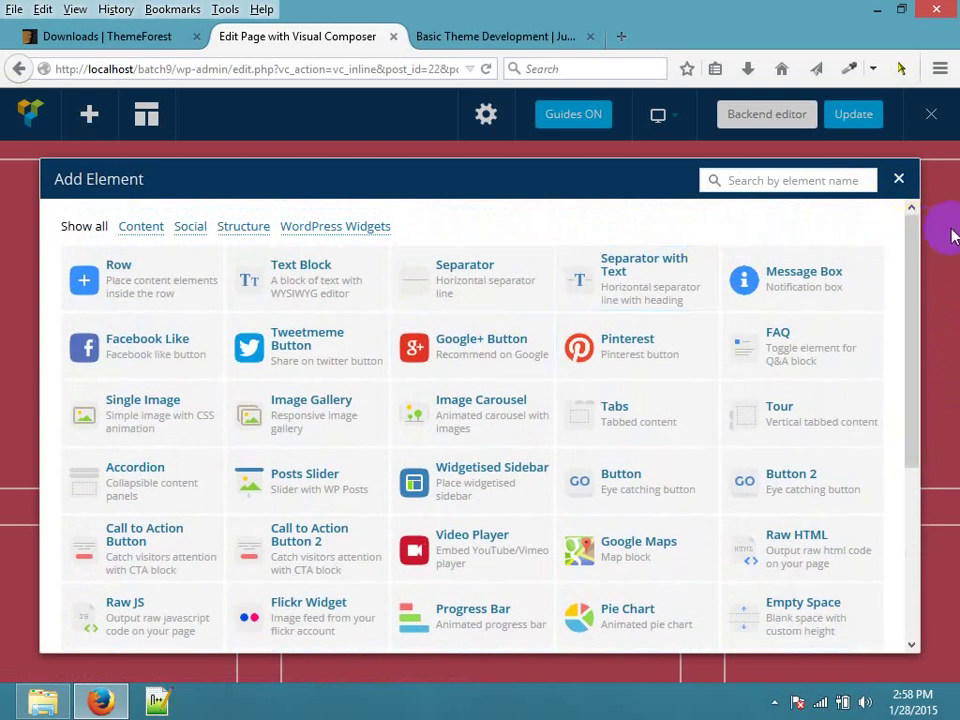
pyautogui.click(898, 179)
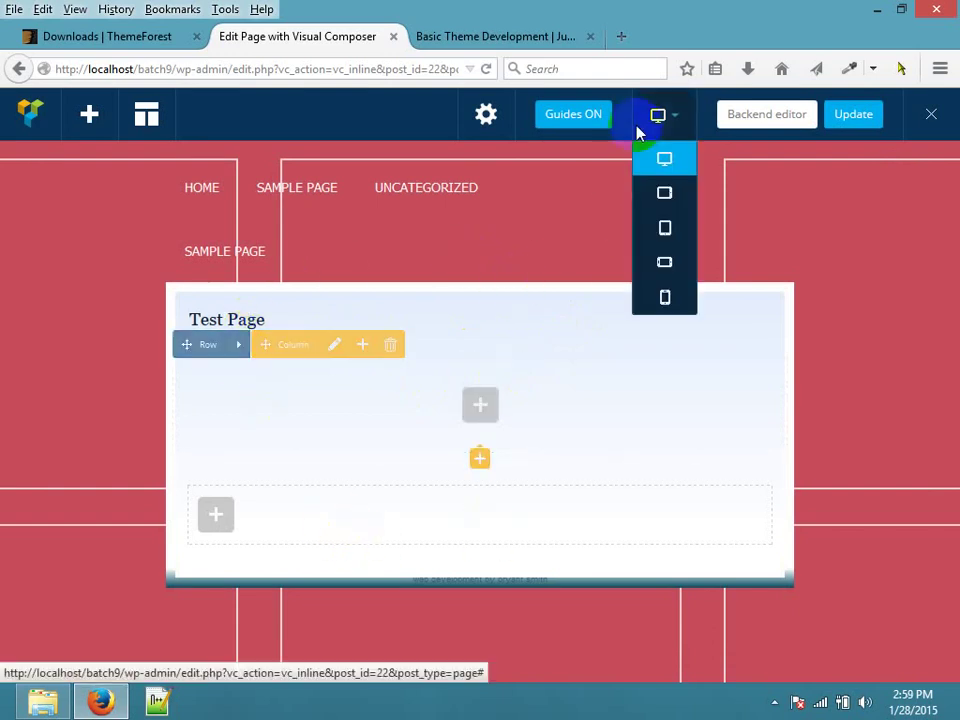
# Open and dismiss the column's element list, and try to reposition the column within its row.
pyautogui.click(361, 346)
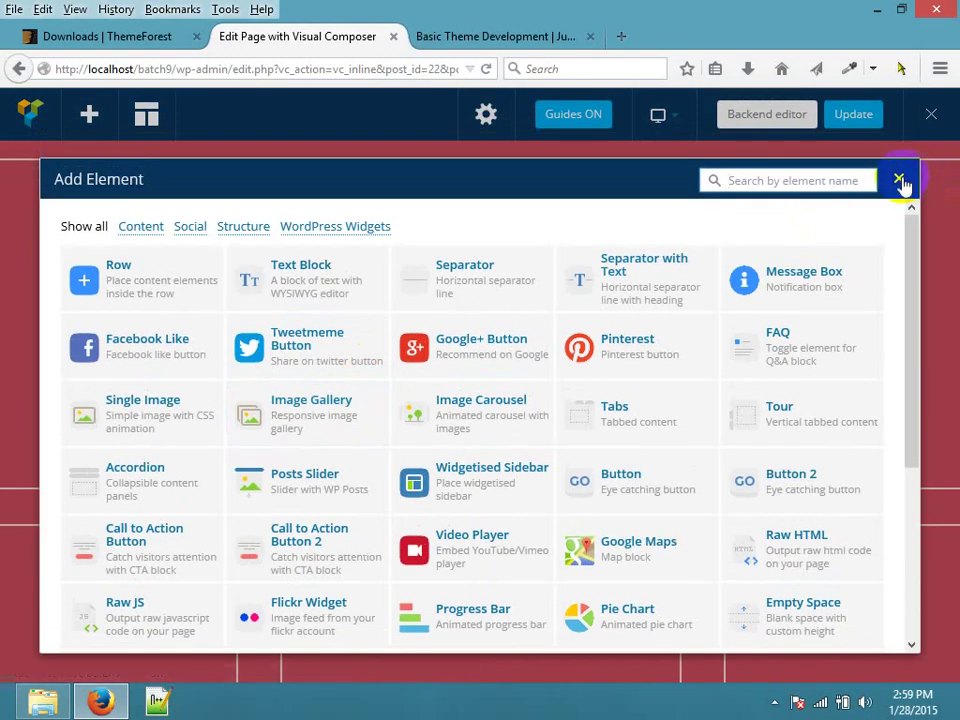
pyautogui.click(902, 181)
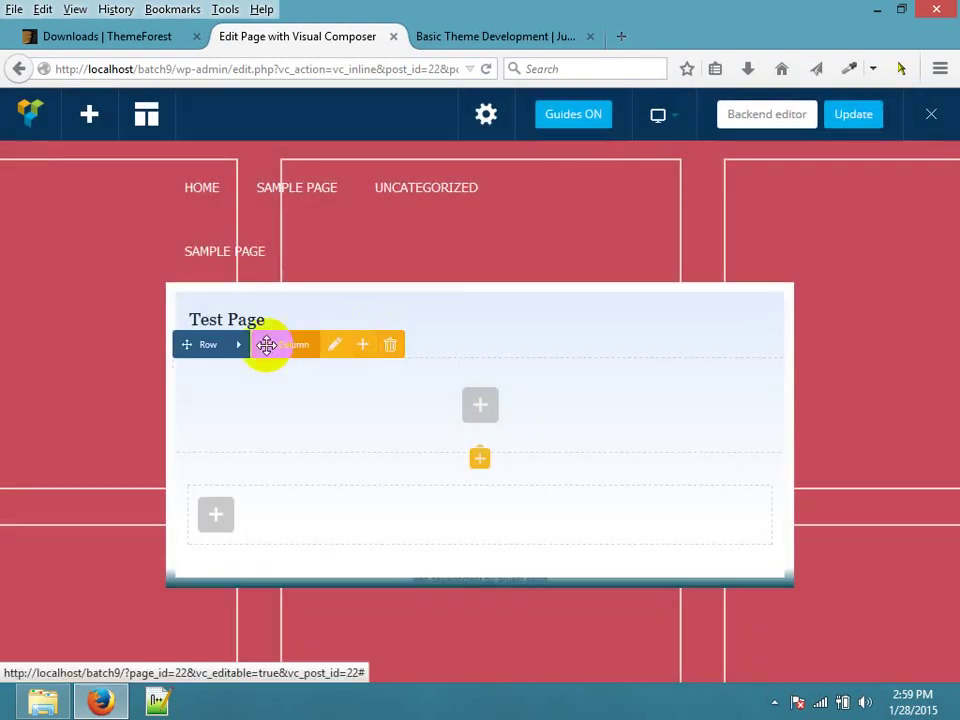
pyautogui.moveTo(276, 344); pyautogui.dragTo(305, 415)
pyautogui.moveTo(306, 352); pyautogui.dragTo(529, 424)
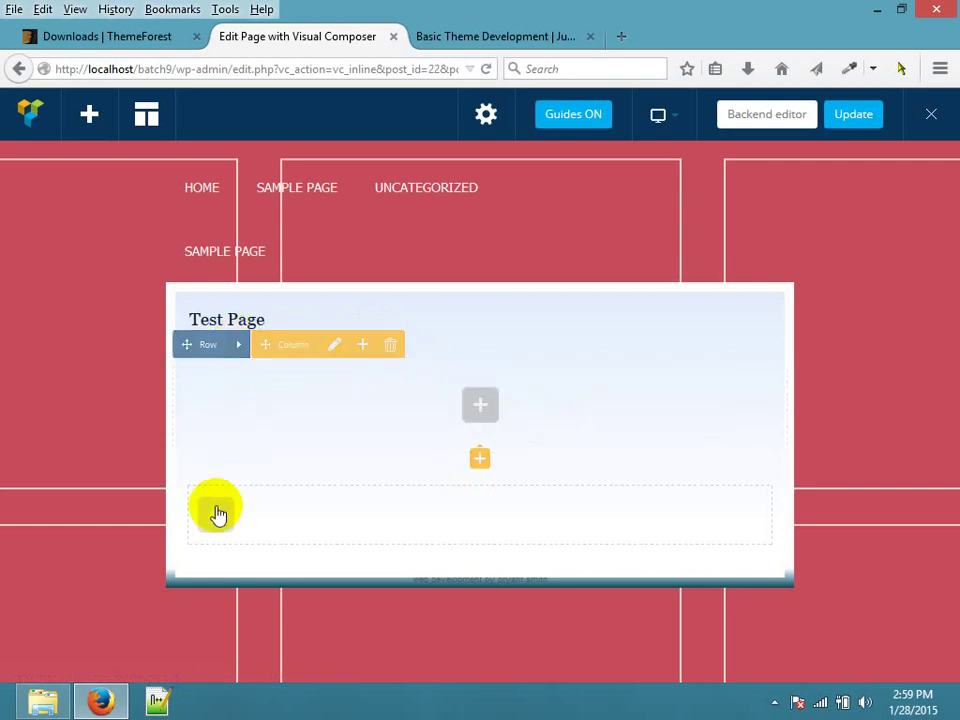
# Browse the Structure, Social and Content element categories offered for the row and close the list.
pyautogui.click(487, 405)
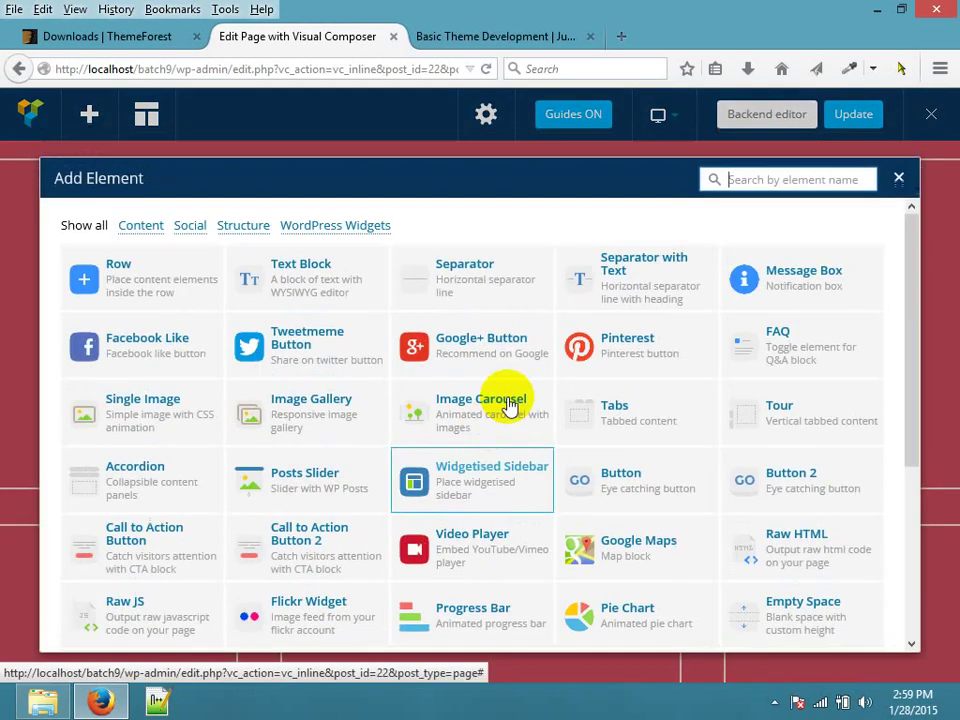
pyautogui.click(240, 228)
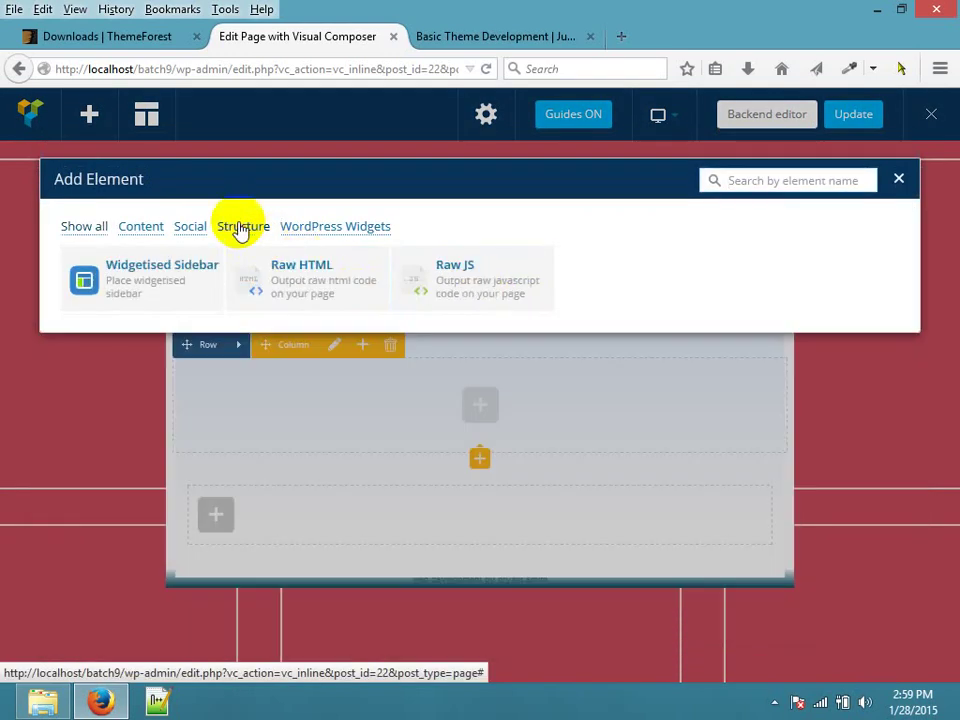
pyautogui.click(180, 230)
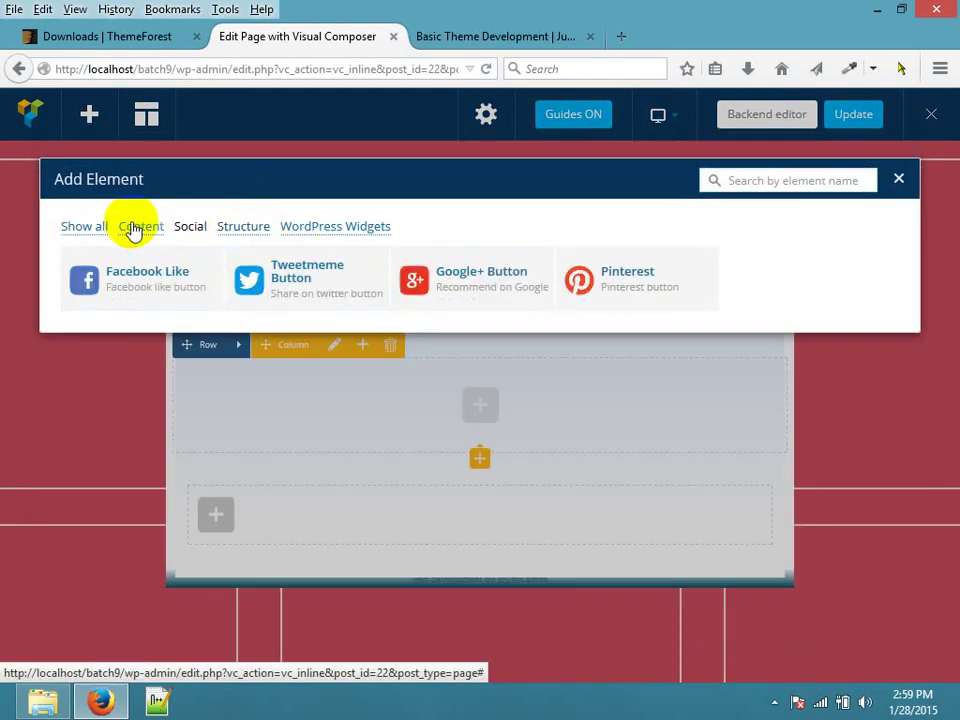
pyautogui.click(135, 226)
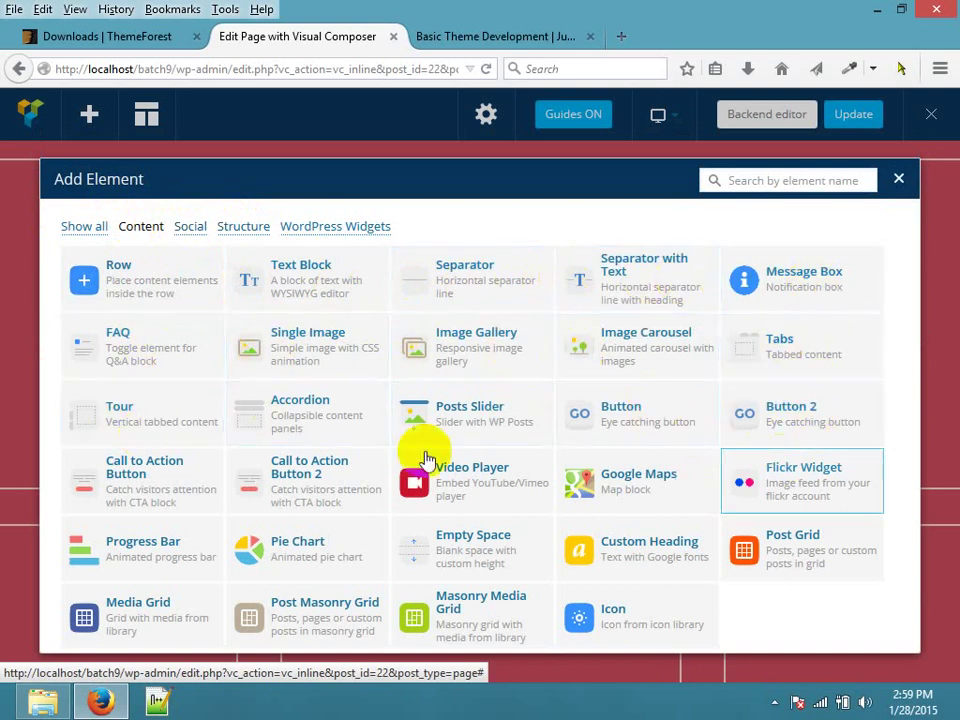
pyautogui.click(899, 181)
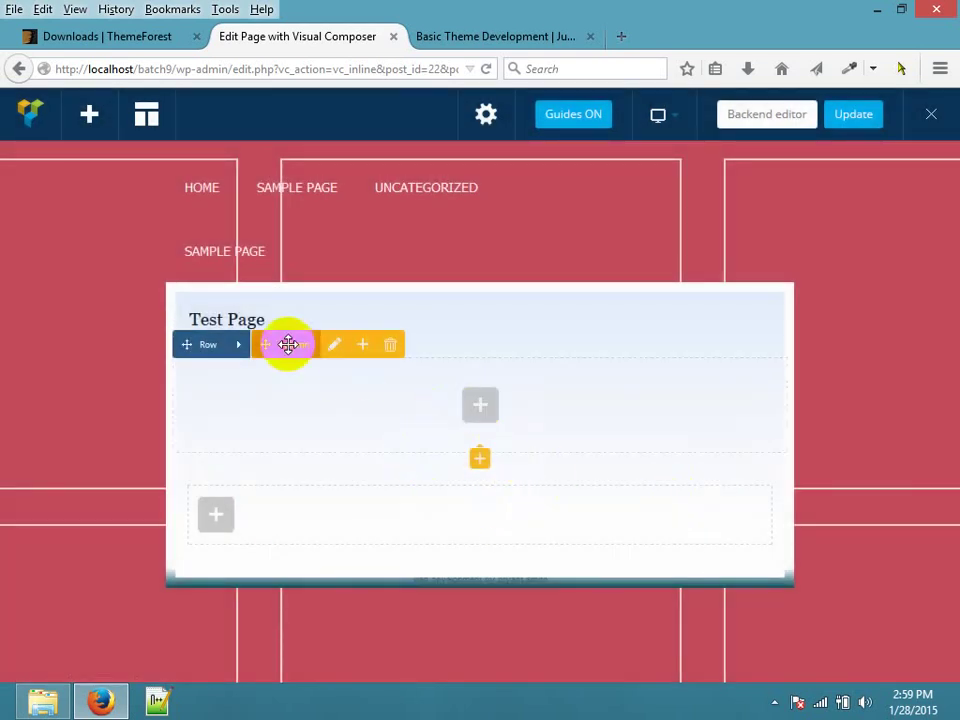
# Review the column's settings, including its design options and its width and responsiveness options per device, and close them.
pyautogui.click(334, 345)
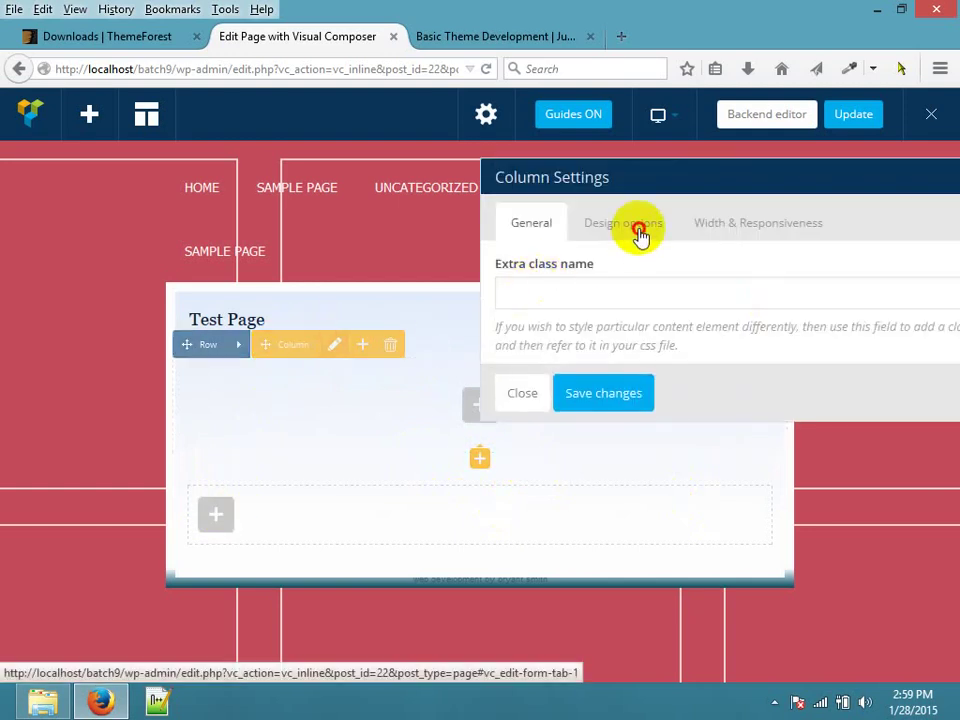
pyautogui.click(636, 226)
pyautogui.click(759, 223)
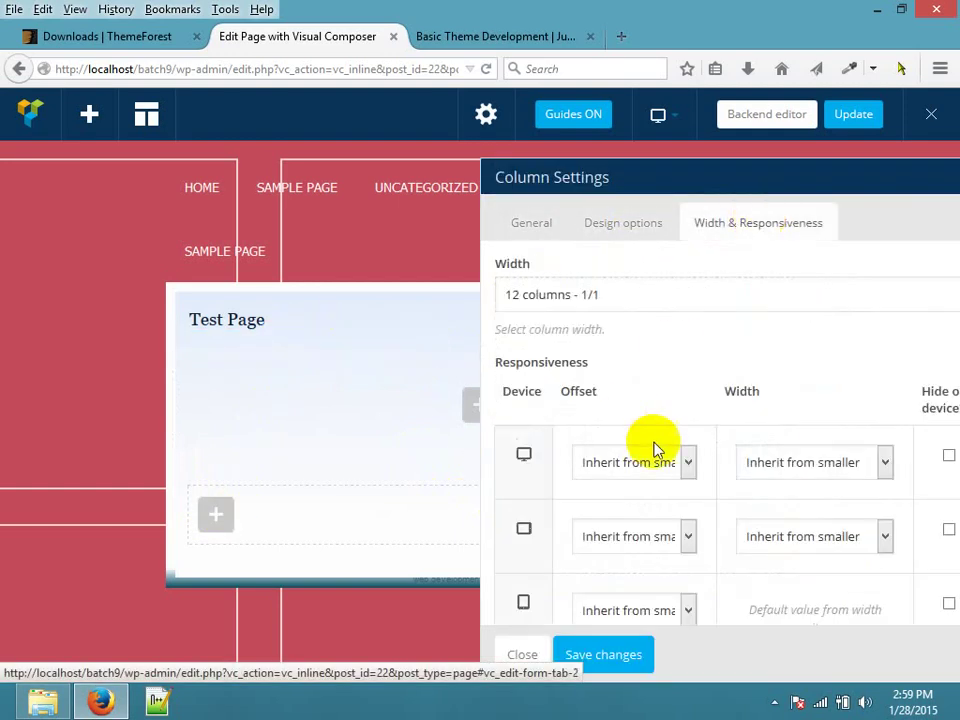
pyautogui.moveTo(686, 178); pyautogui.dragTo(276, 118)
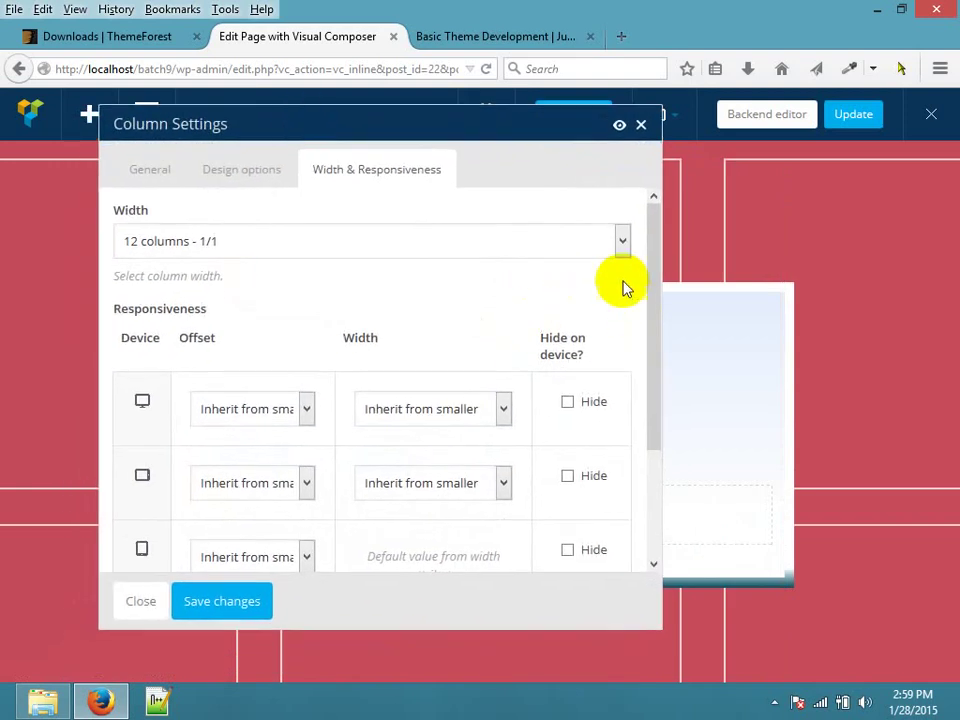
pyautogui.moveTo(658, 242); pyautogui.dragTo(649, 369)
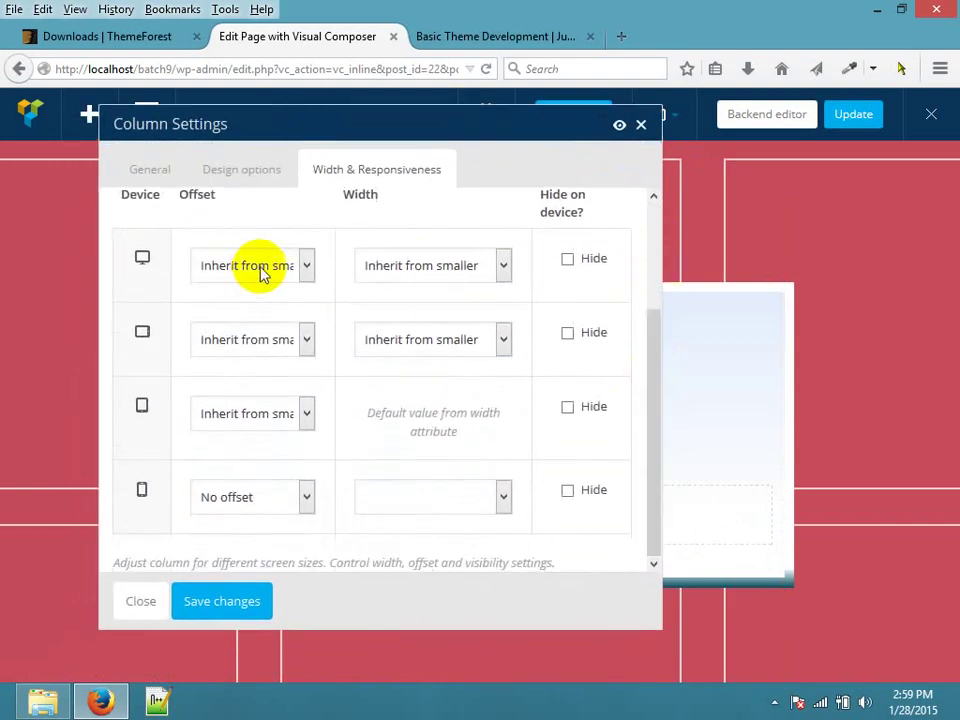
pyautogui.moveTo(658, 360); pyautogui.dragTo(652, 207)
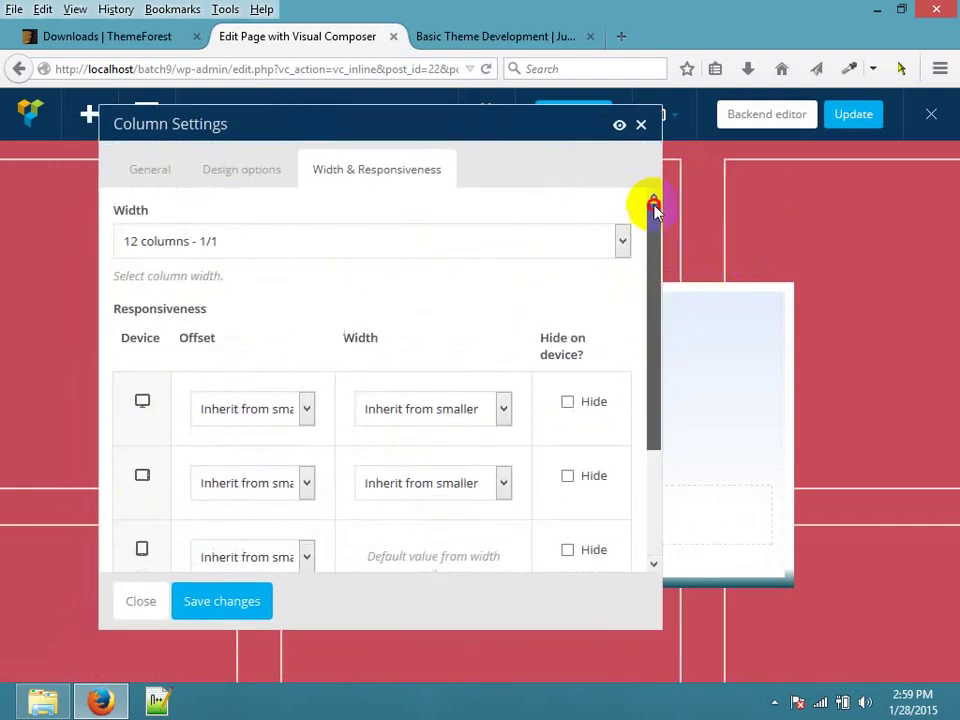
pyautogui.click(641, 124)
# Leave the frontend editor without saving and switch Test Page to Visual Composer's backend editor.
pyautogui.click(19, 69)
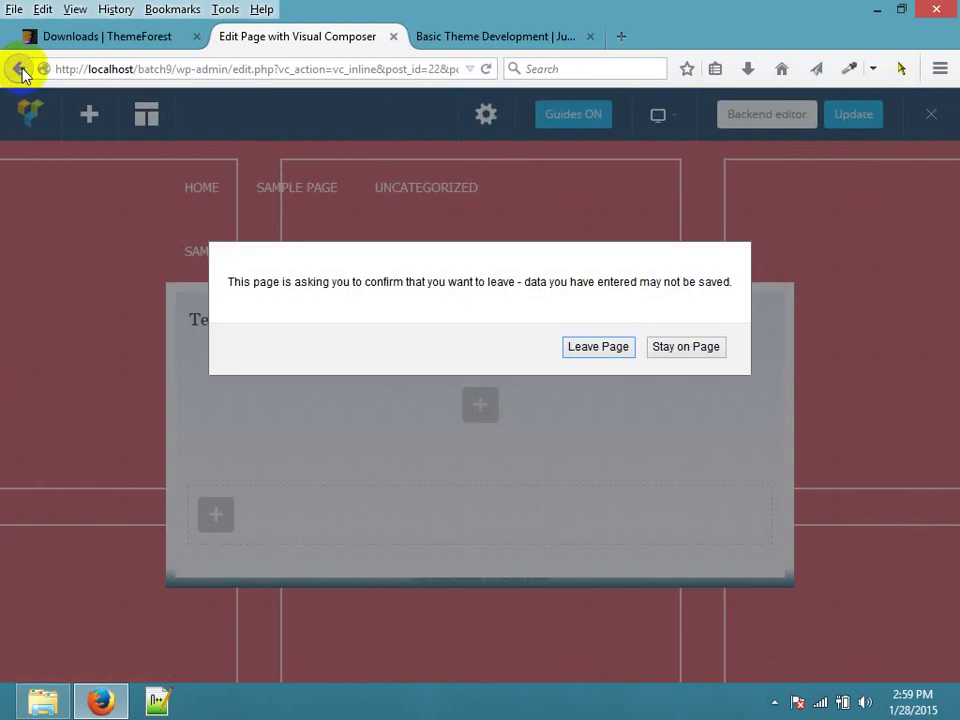
pyautogui.click(598, 347)
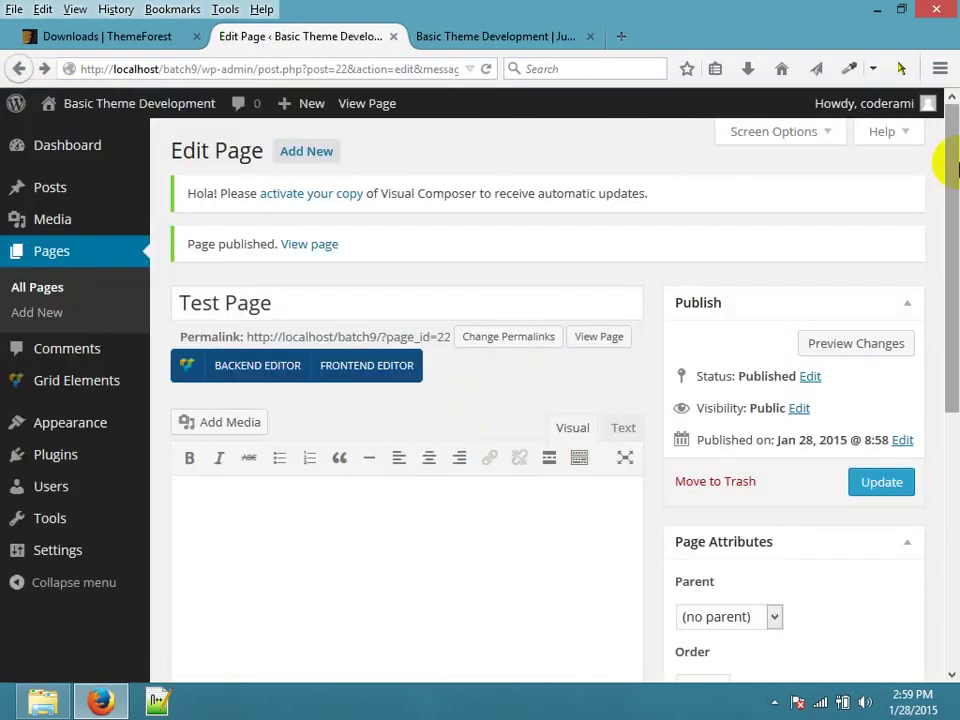
pyautogui.scroll(-3, 358, 242)
pyautogui.click(228, 213)
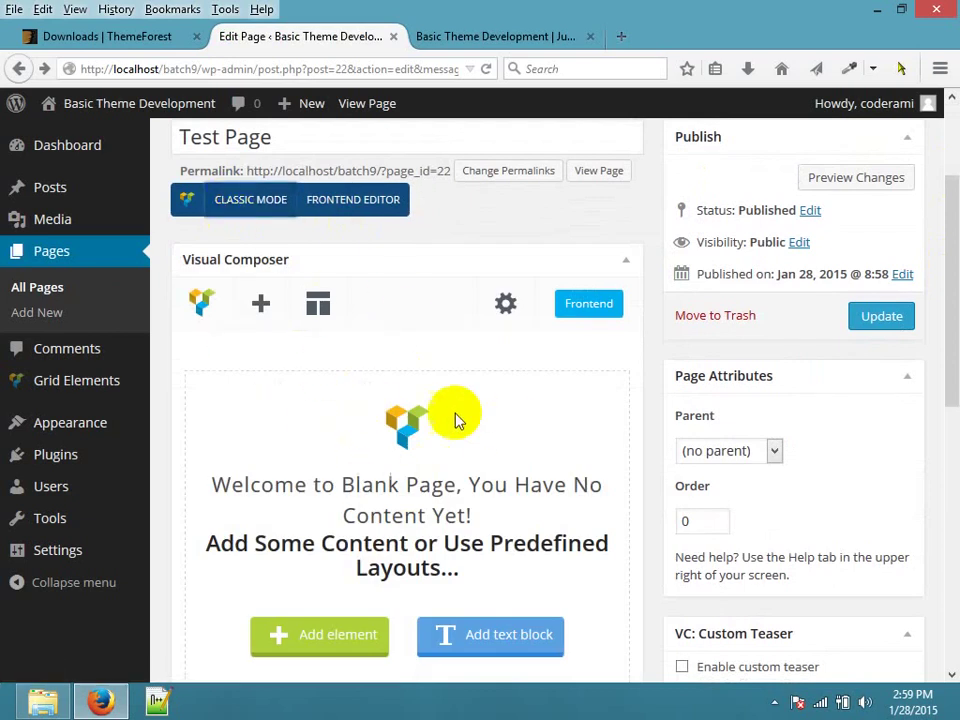
# Add a Row to Test Page in the backend editor and split it into four equal columns.
pyautogui.moveTo(953, 280); pyautogui.dragTo(955, 323)
pyautogui.scroll(3, 948, 290)
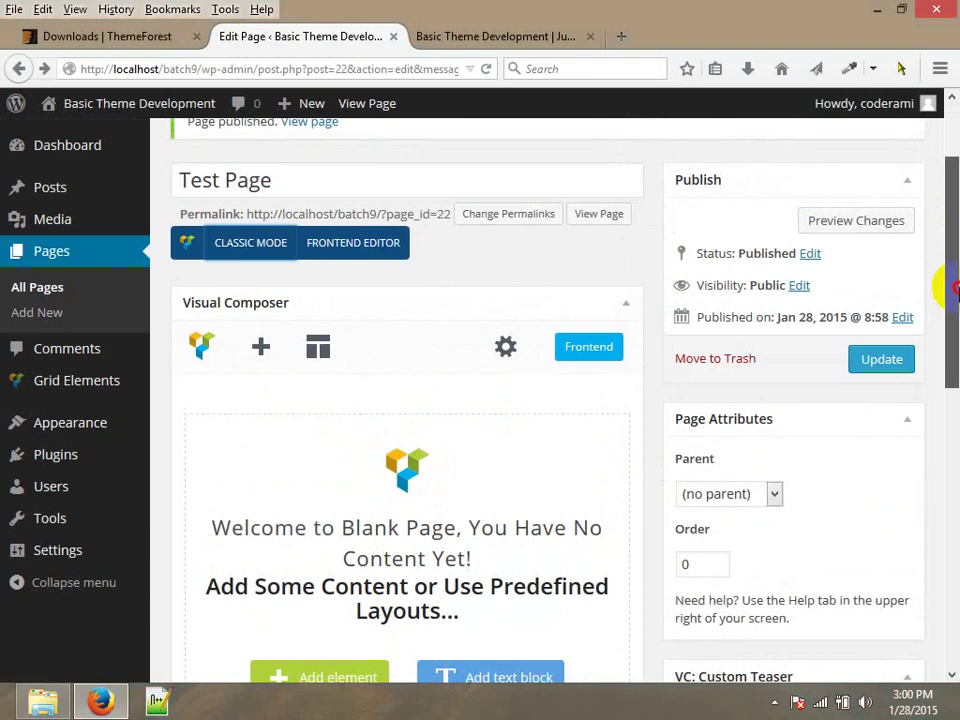
pyautogui.scroll(-1, 500, 290)
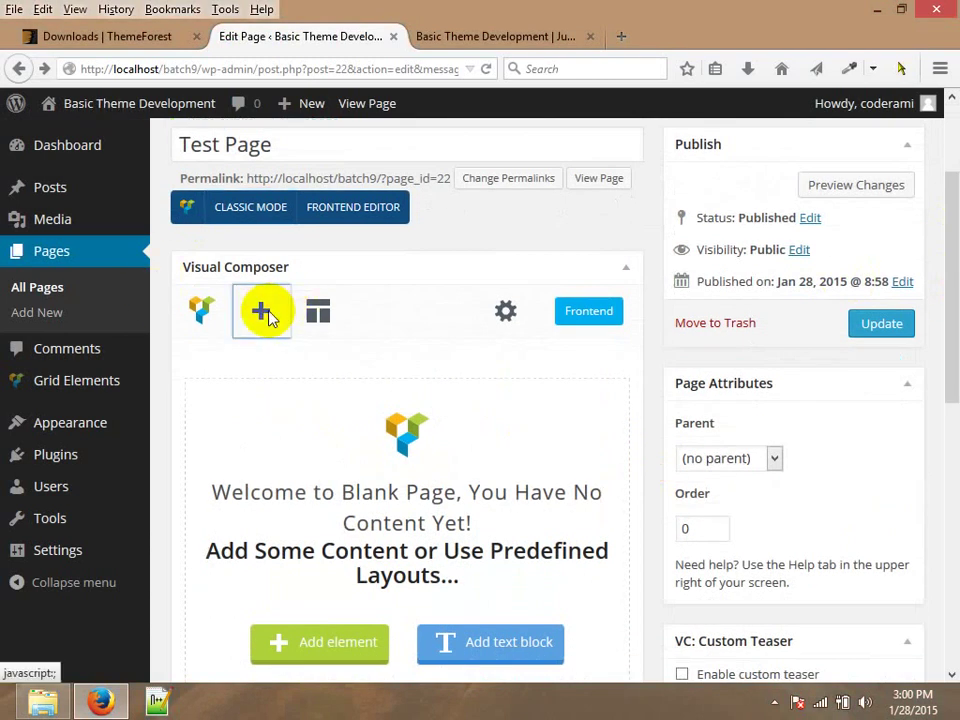
pyautogui.click(265, 314)
pyautogui.click(122, 250)
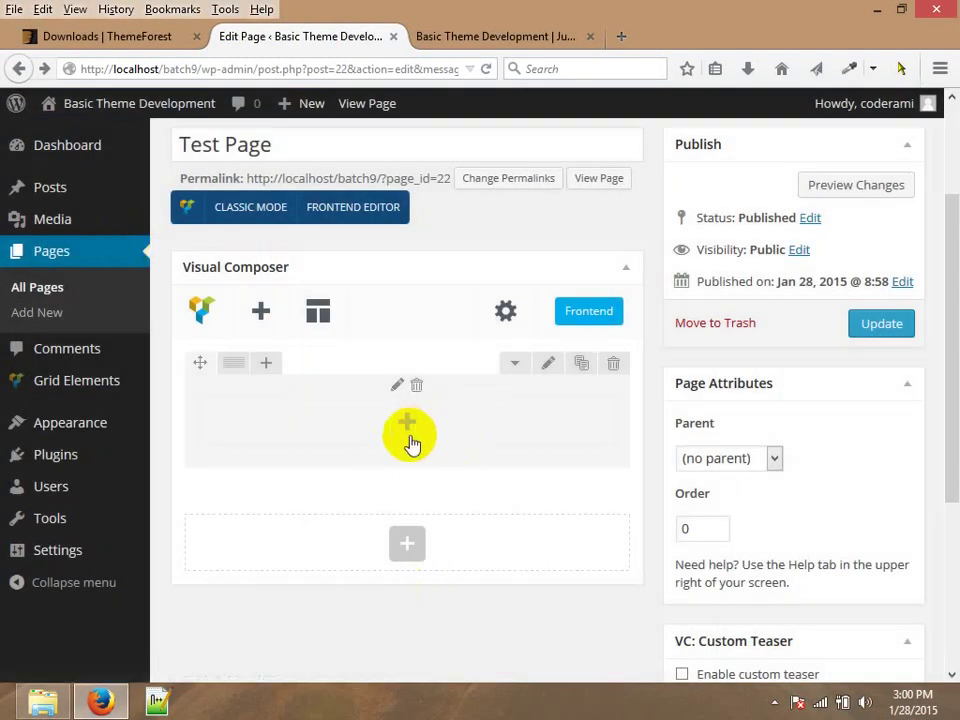
pyautogui.moveTo(248, 372)
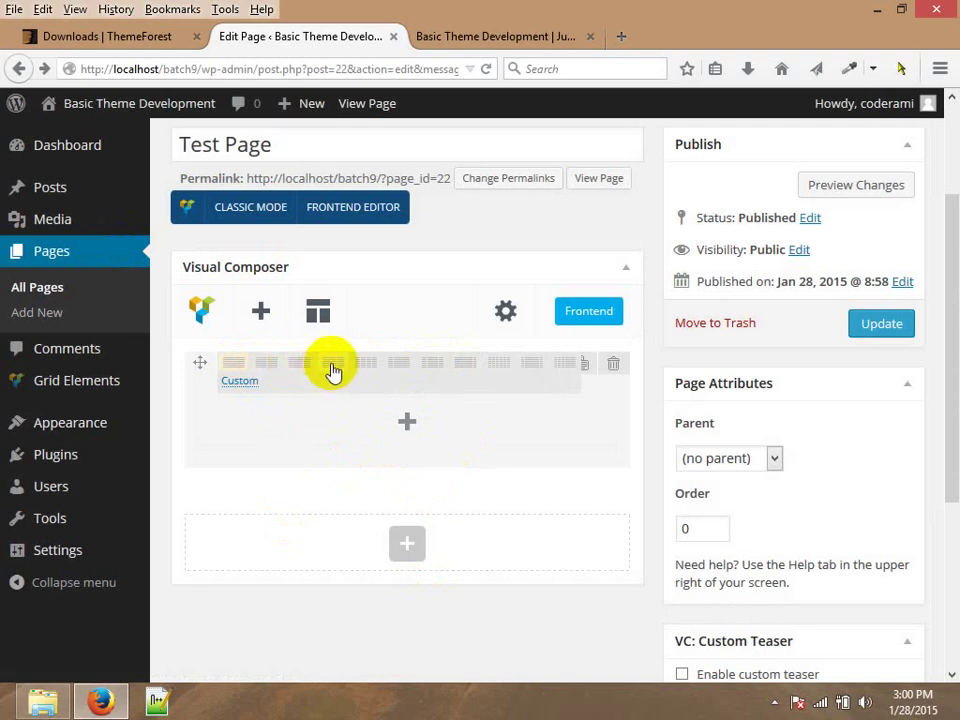
pyautogui.click(368, 366)
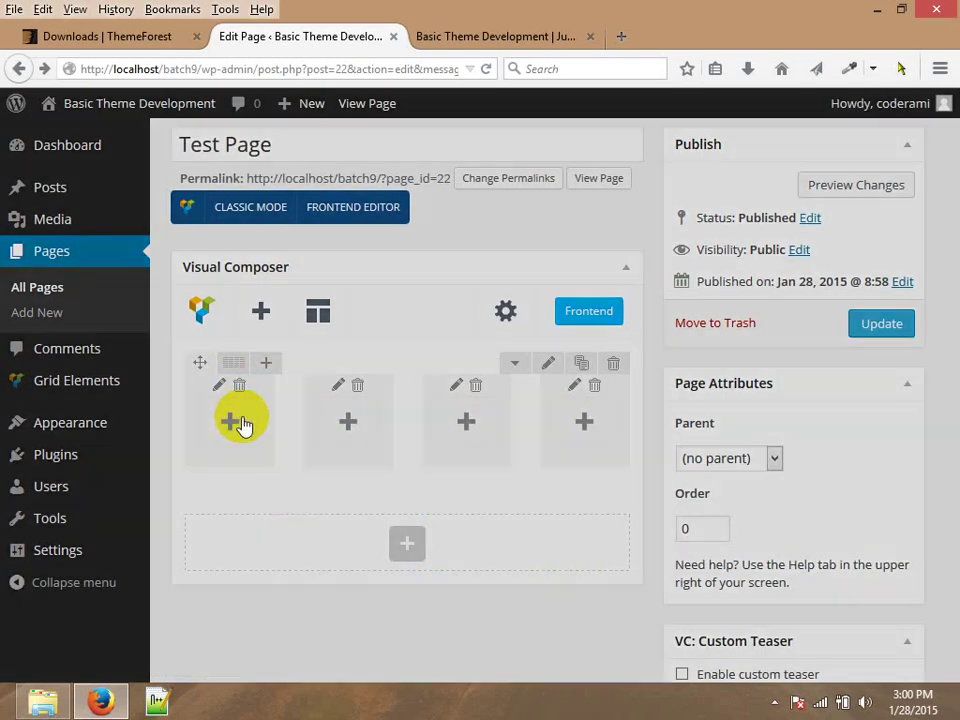
# Add a Raw HTML element to the row's first column and save it with its default content.
pyautogui.click(240, 421)
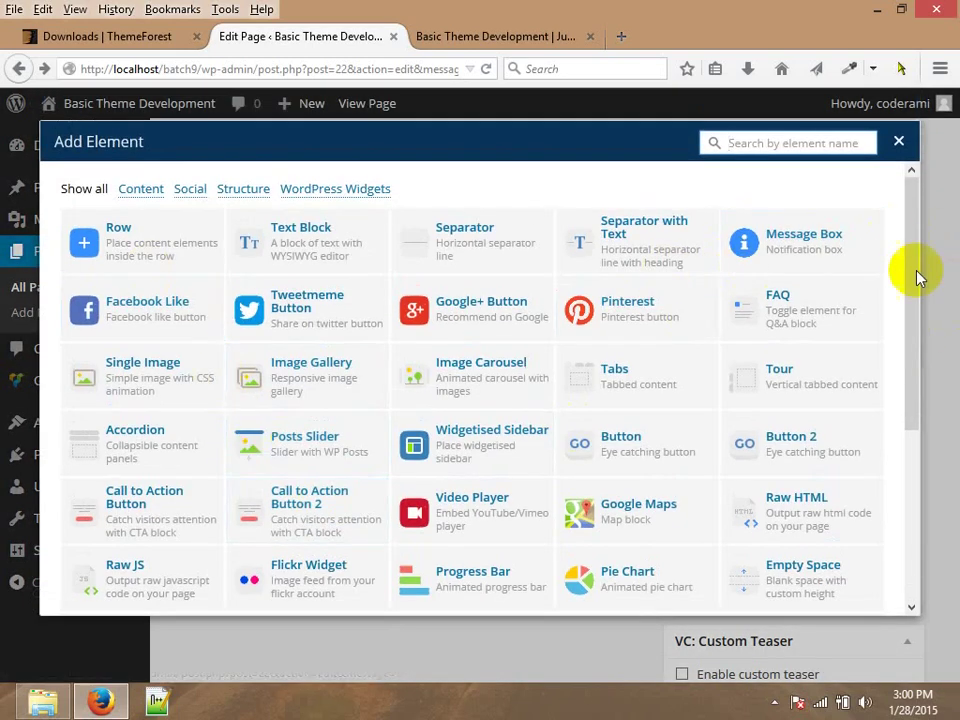
pyautogui.moveTo(913, 261); pyautogui.dragTo(921, 448)
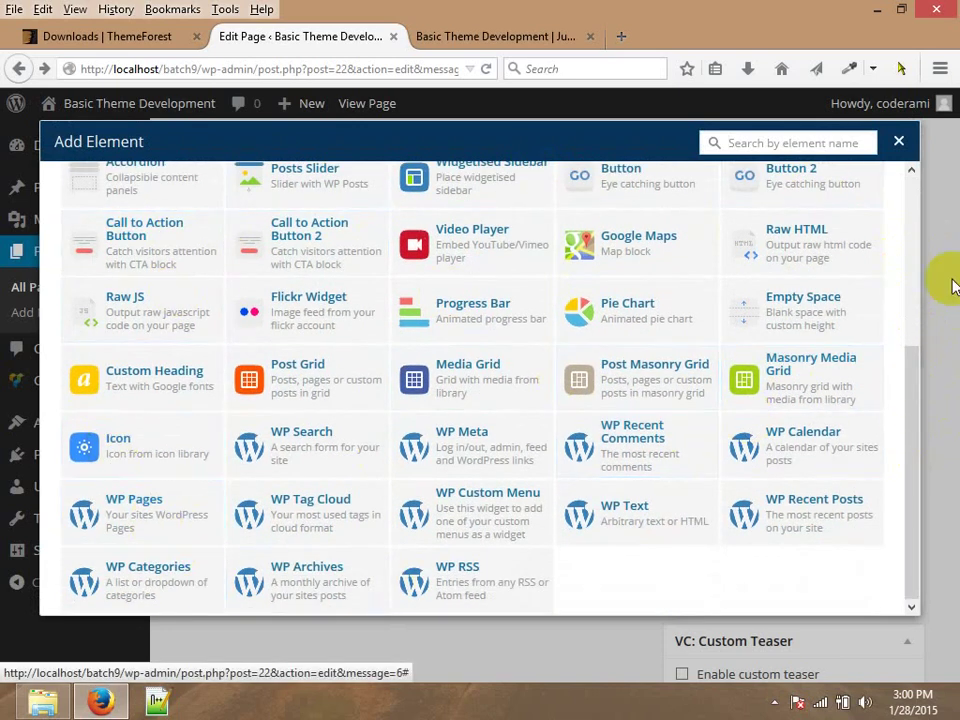
pyautogui.click(792, 247)
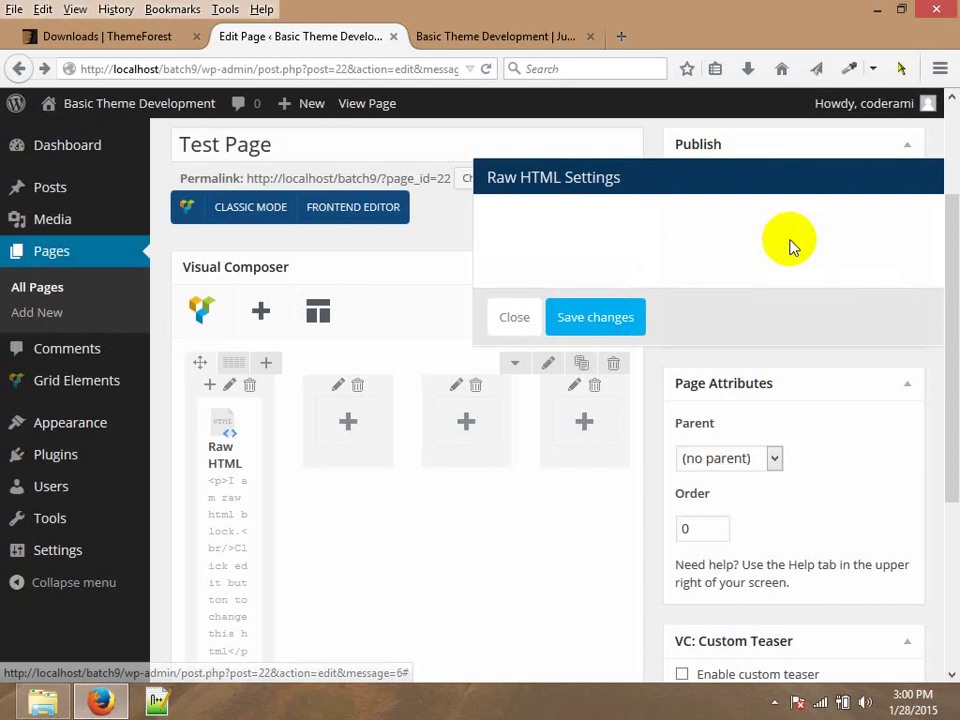
pyautogui.click(540, 246)
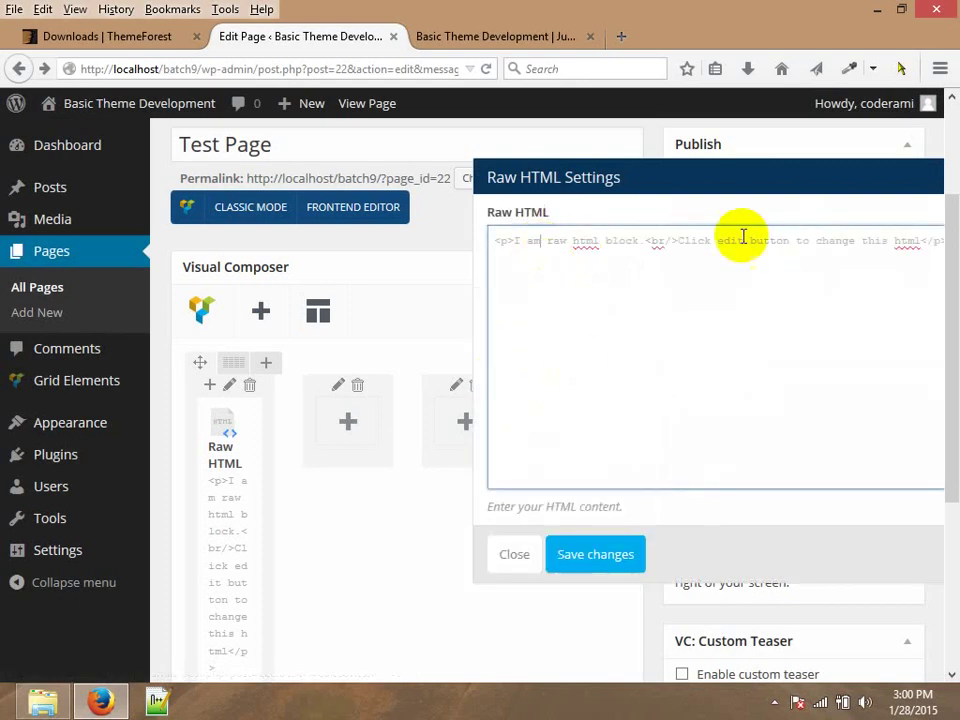
pyautogui.click(595, 554)
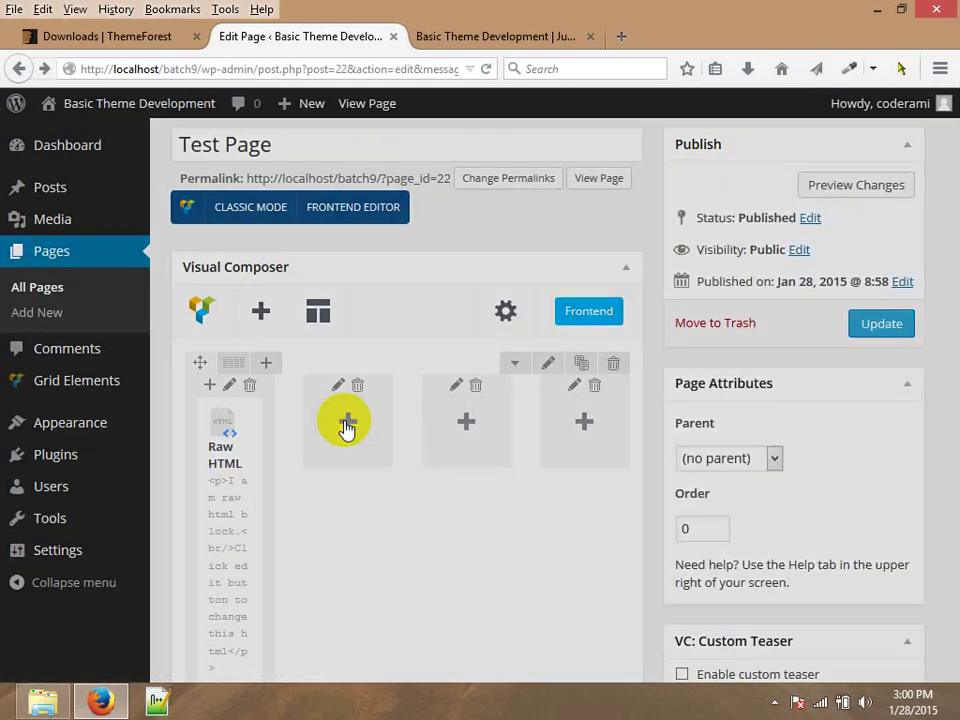
# Add a Raw HTML element with default content to each of the row's second, third and fourth columns.
pyautogui.click(347, 425)
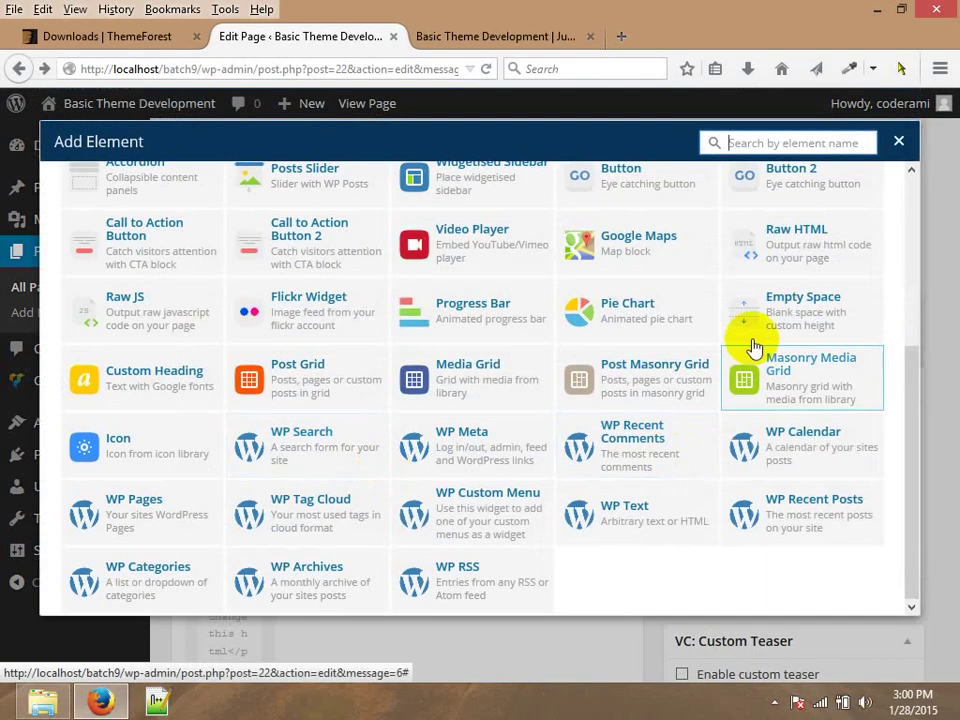
pyautogui.click(793, 259)
pyautogui.press('Escape')
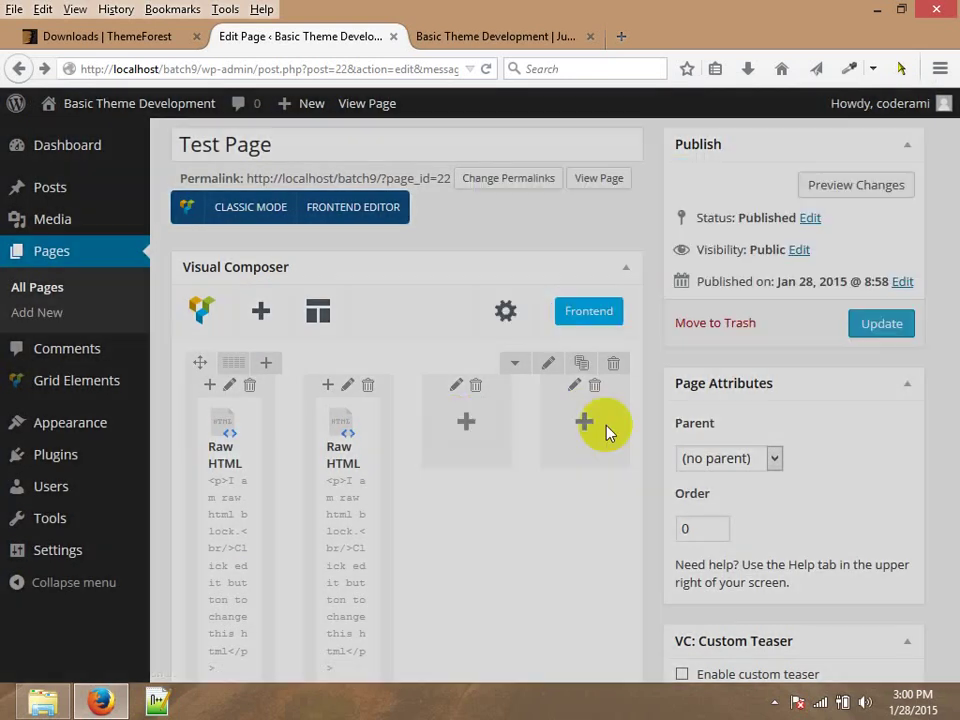
pyautogui.click(606, 429)
pyautogui.click(800, 262)
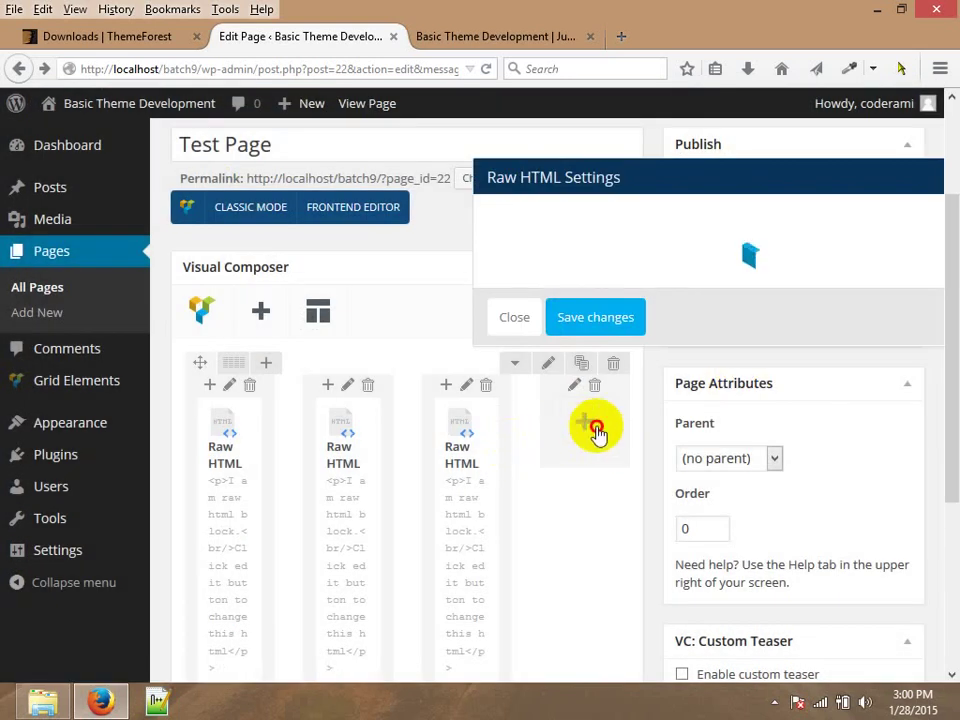
pyautogui.click(538, 562)
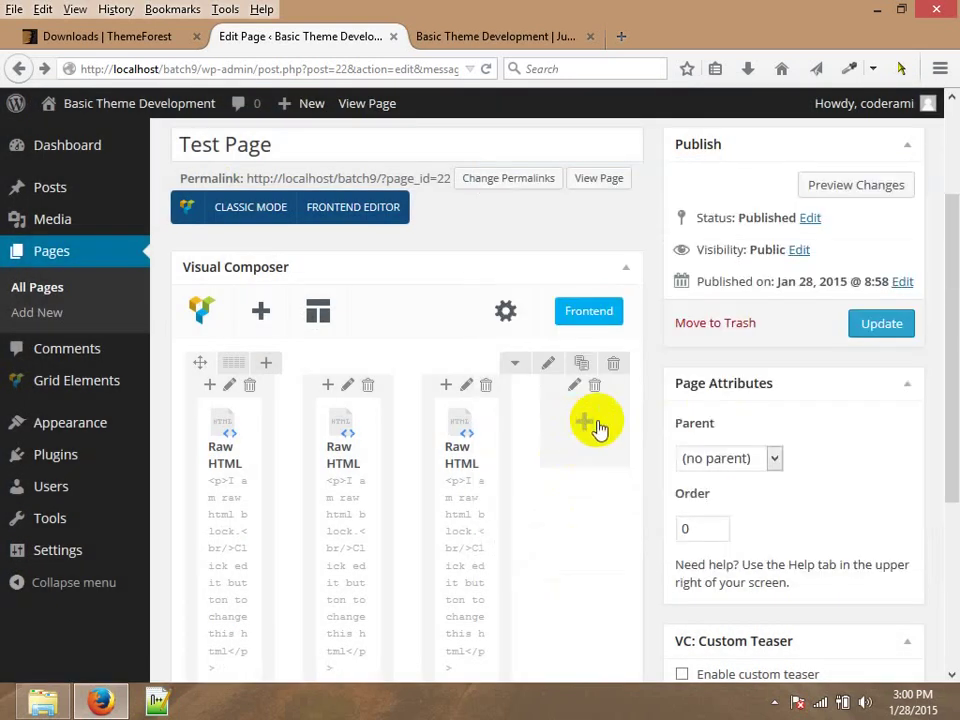
pyautogui.click(604, 437)
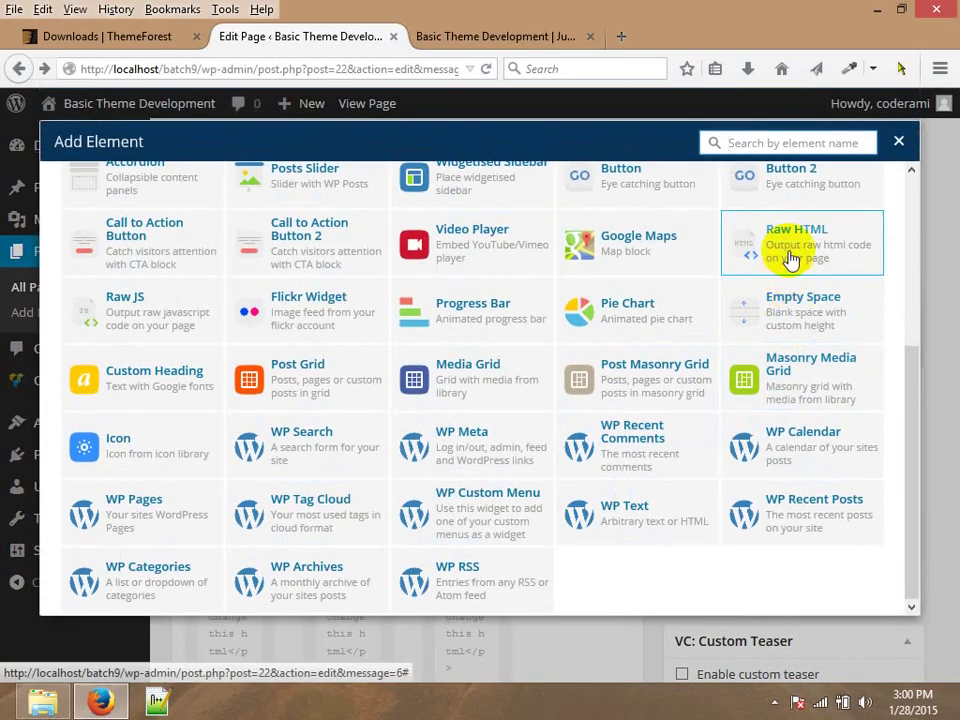
pyautogui.click(795, 248)
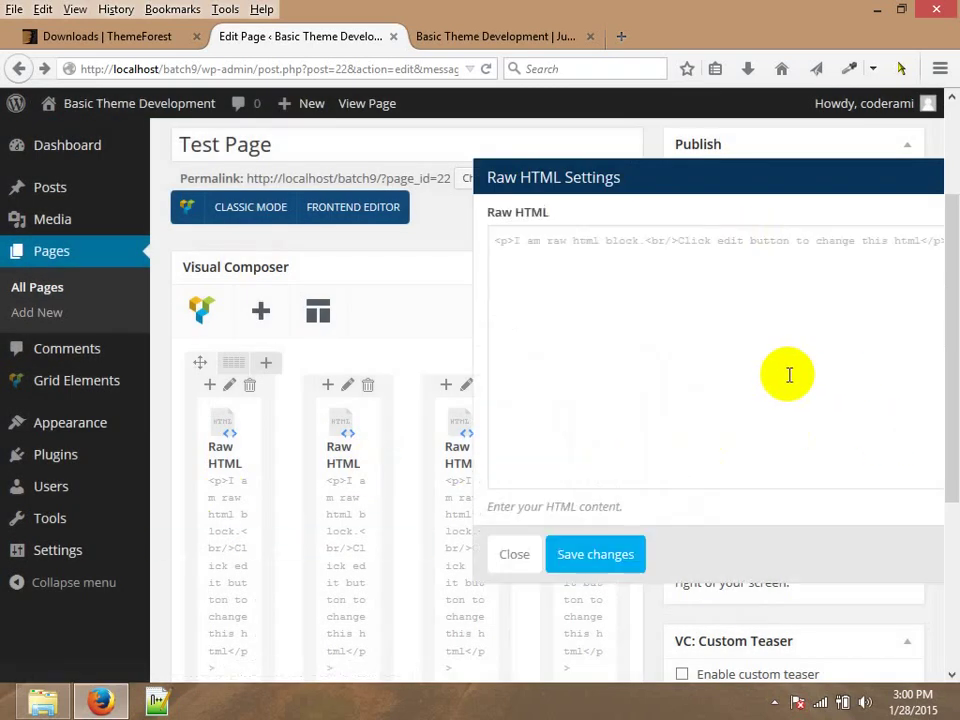
pyautogui.click(589, 560)
# Update Test Page and open the published page in a new browser tab to check the four columns.
pyautogui.click(910, 333)
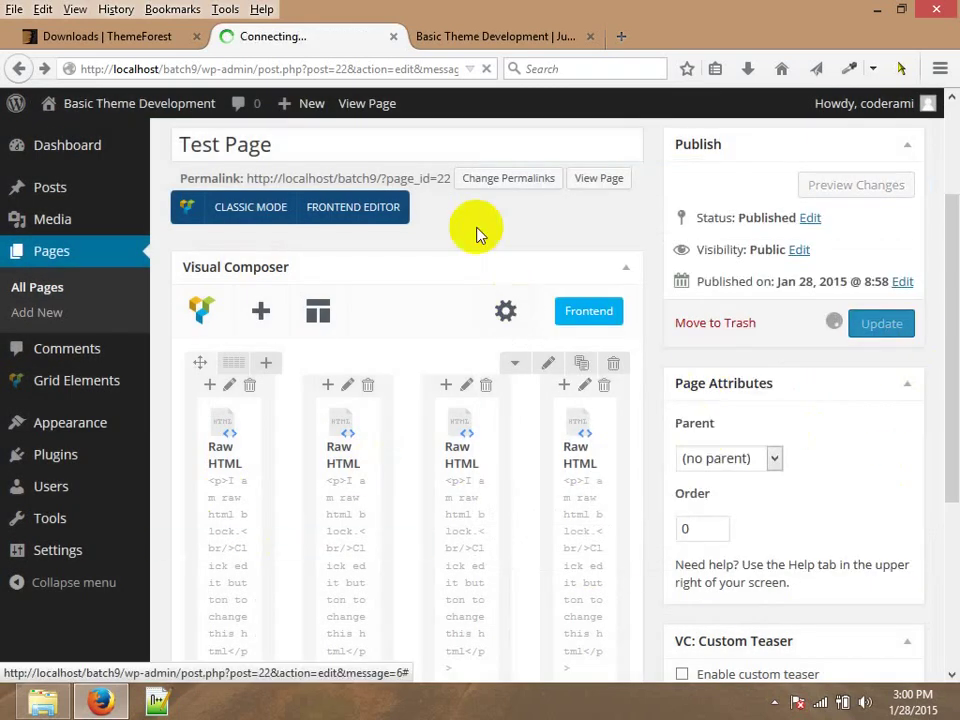
pyautogui.click(456, 40)
pyautogui.click(318, 44)
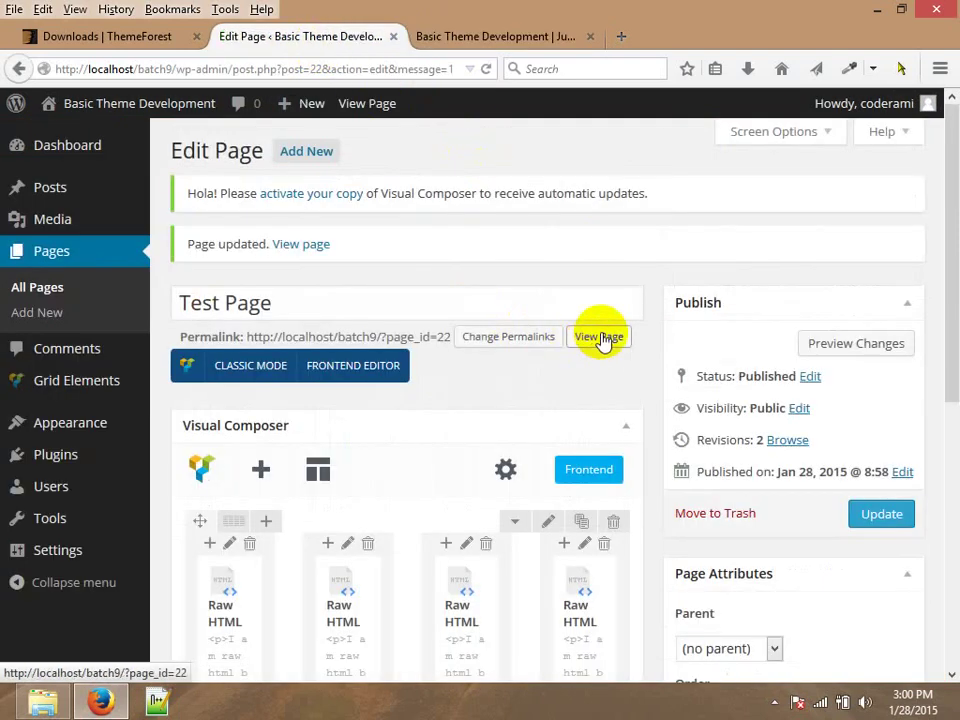
pyautogui.rightClick(600, 340)
pyautogui.click(680, 347)
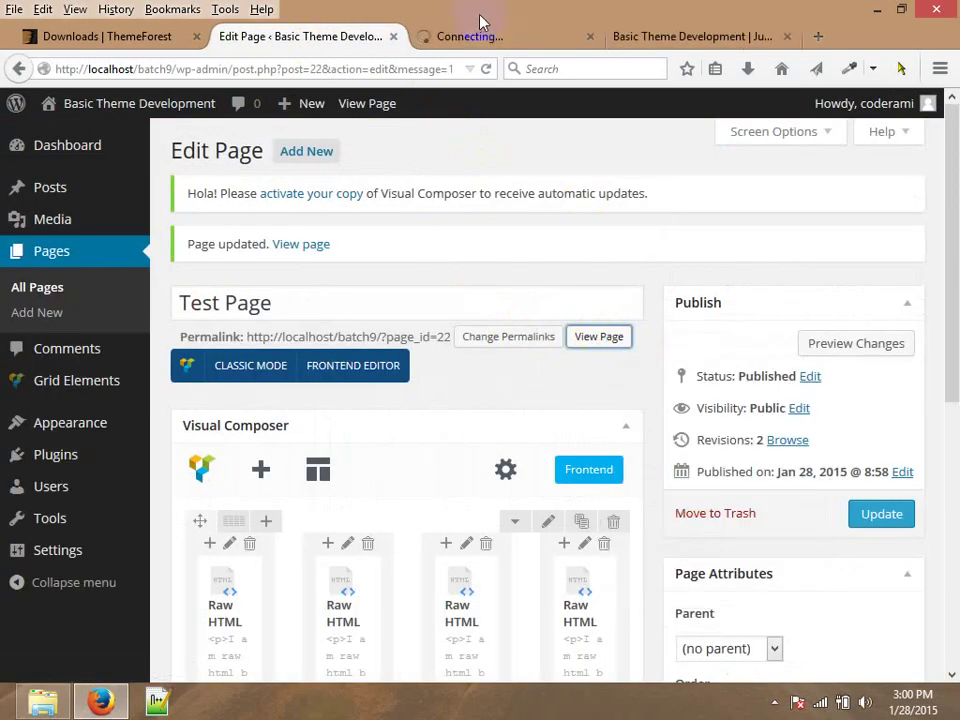
pyautogui.click(478, 36)
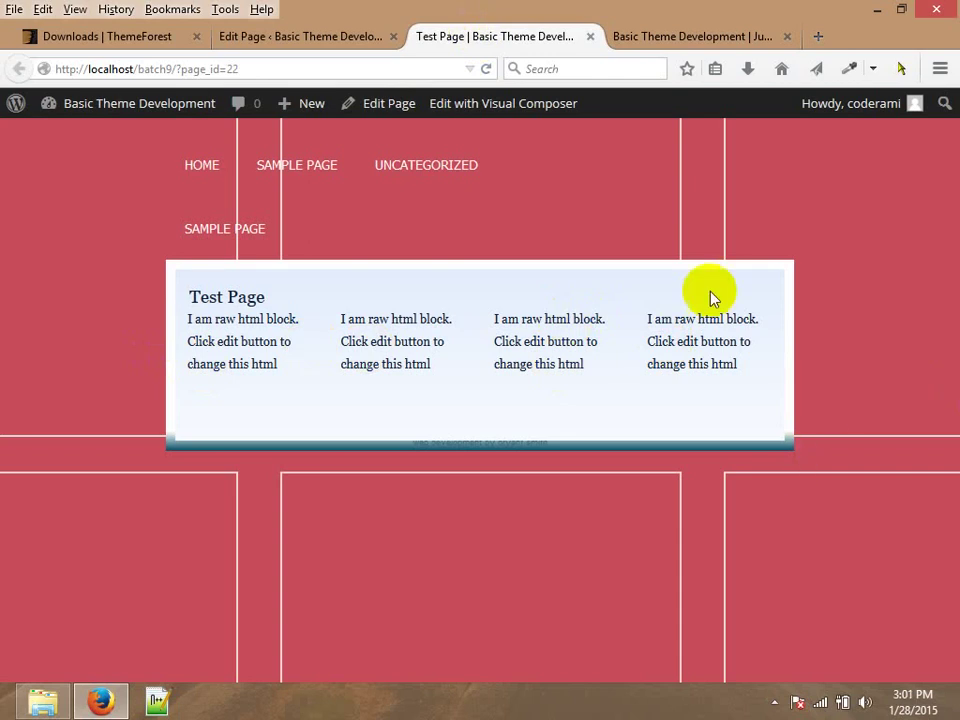
# Return to the Test Page editor, add a second row below the four columns and insert an Accordion in it.
pyautogui.click(320, 38)
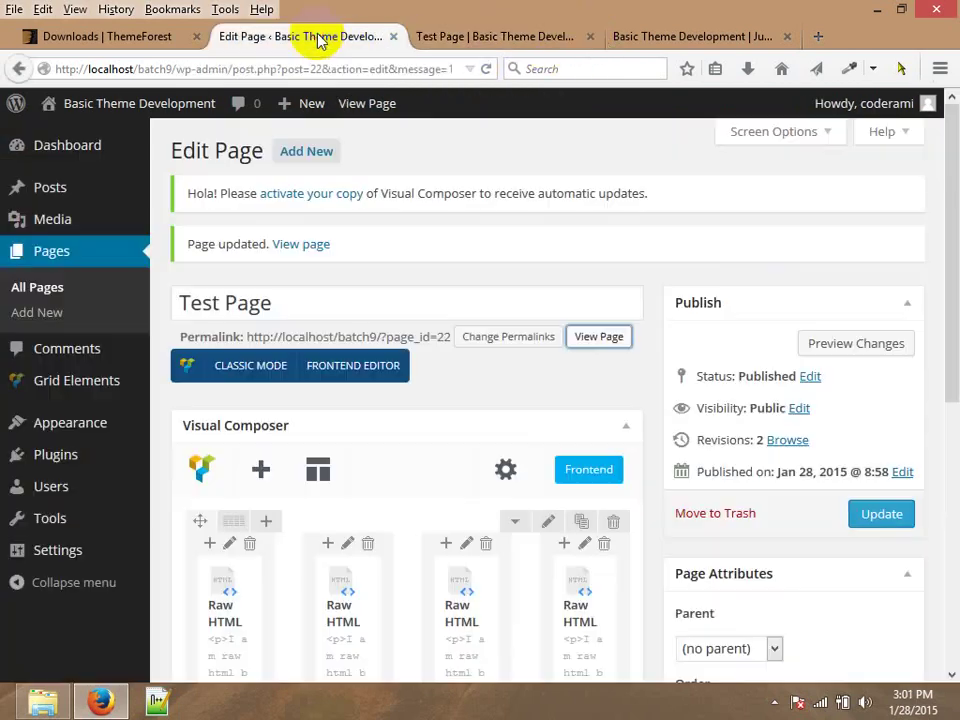
pyautogui.moveTo(948, 250); pyautogui.dragTo(950, 432)
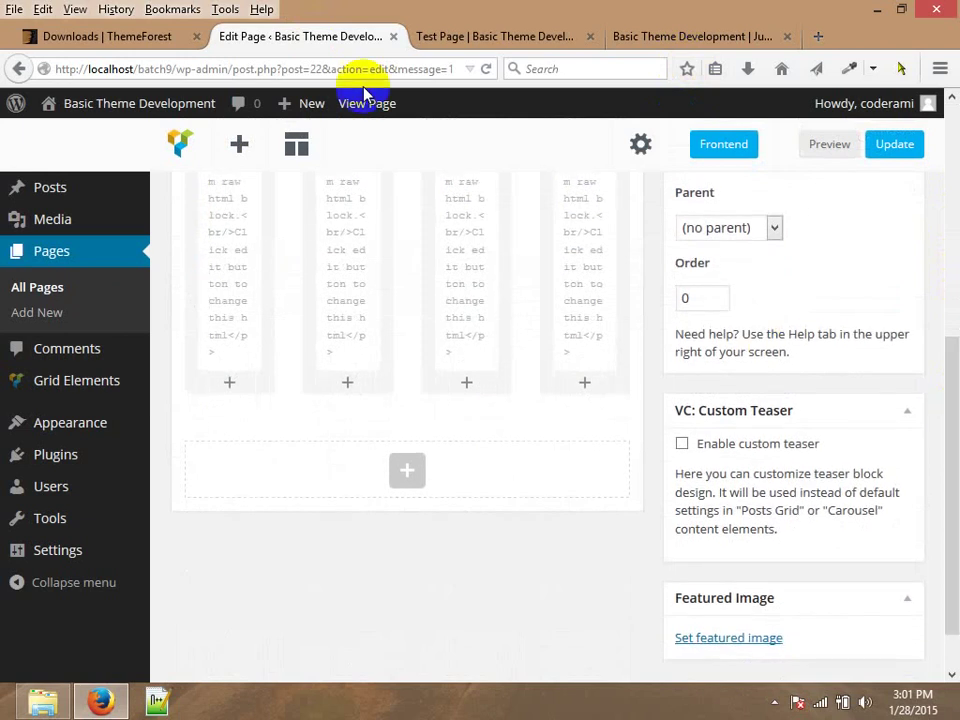
pyautogui.click(405, 478)
pyautogui.click(122, 240)
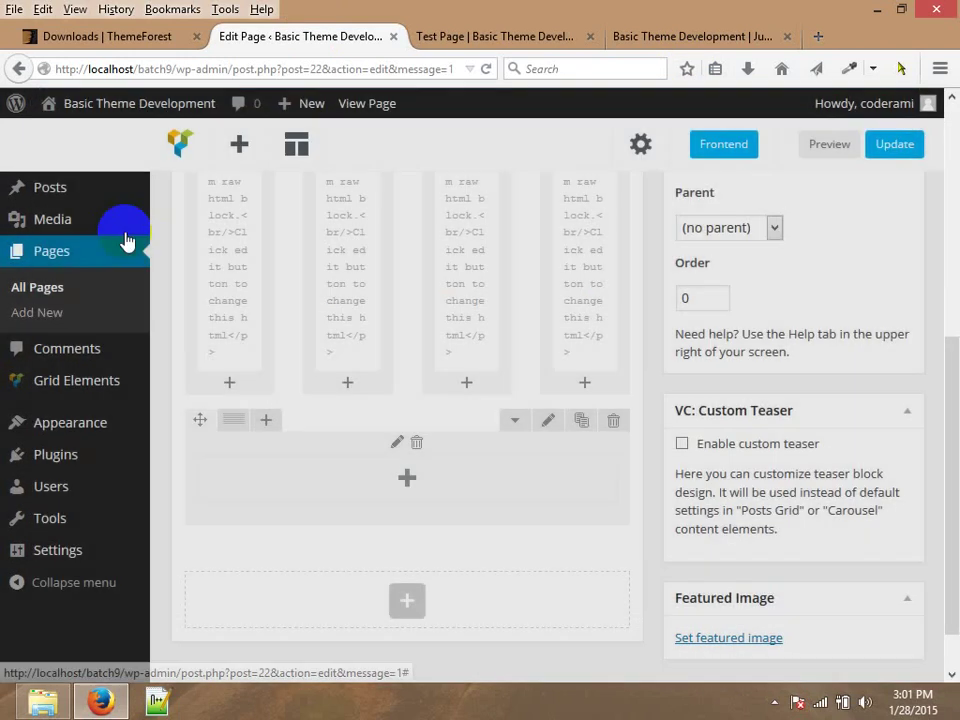
pyautogui.click(395, 484)
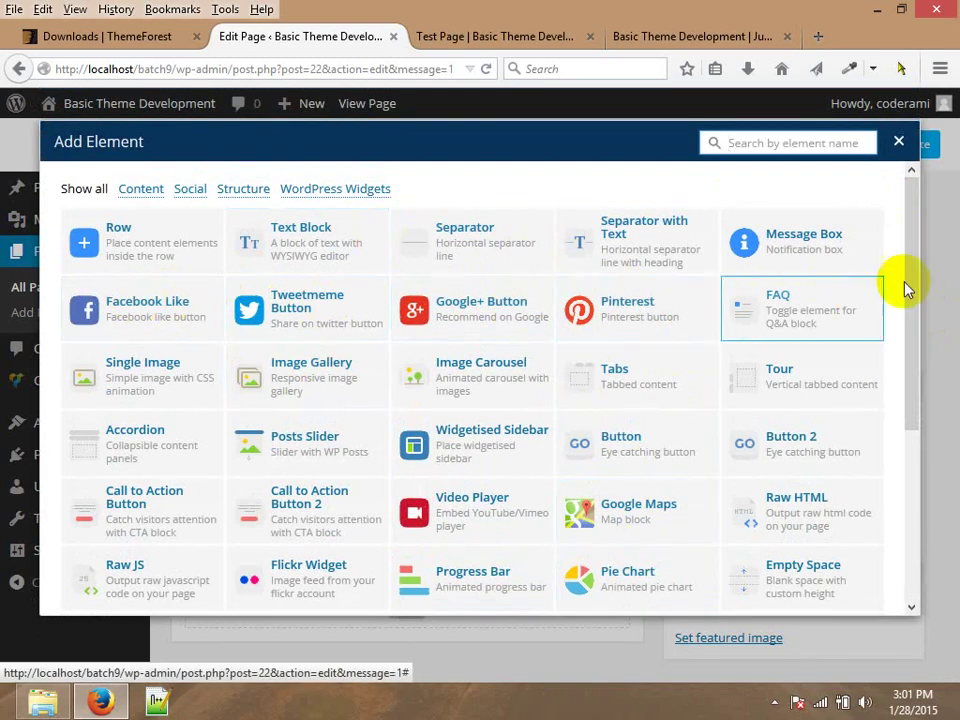
pyautogui.moveTo(915, 227); pyautogui.dragTo(922, 254)
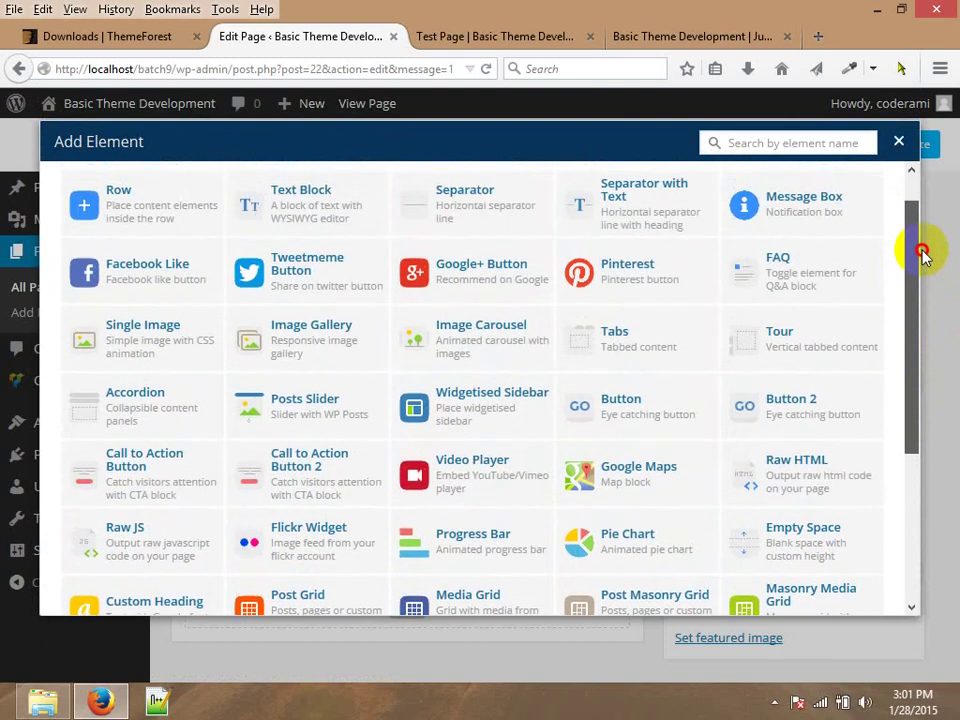
pyautogui.click(128, 411)
# Add two more sections to the accordion below Section 2.
pyautogui.moveTo(949, 288); pyautogui.dragTo(243, 397)
pyautogui.click(243, 397)
pyautogui.click(246, 448)
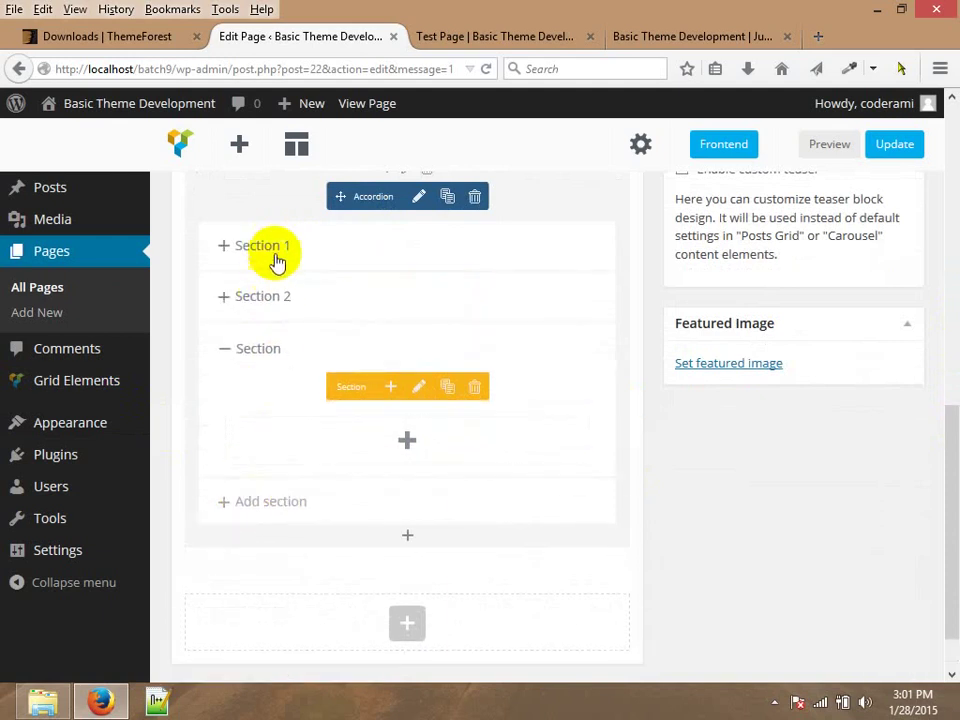
pyautogui.click(268, 249)
pyautogui.click(243, 405)
pyautogui.click(253, 450)
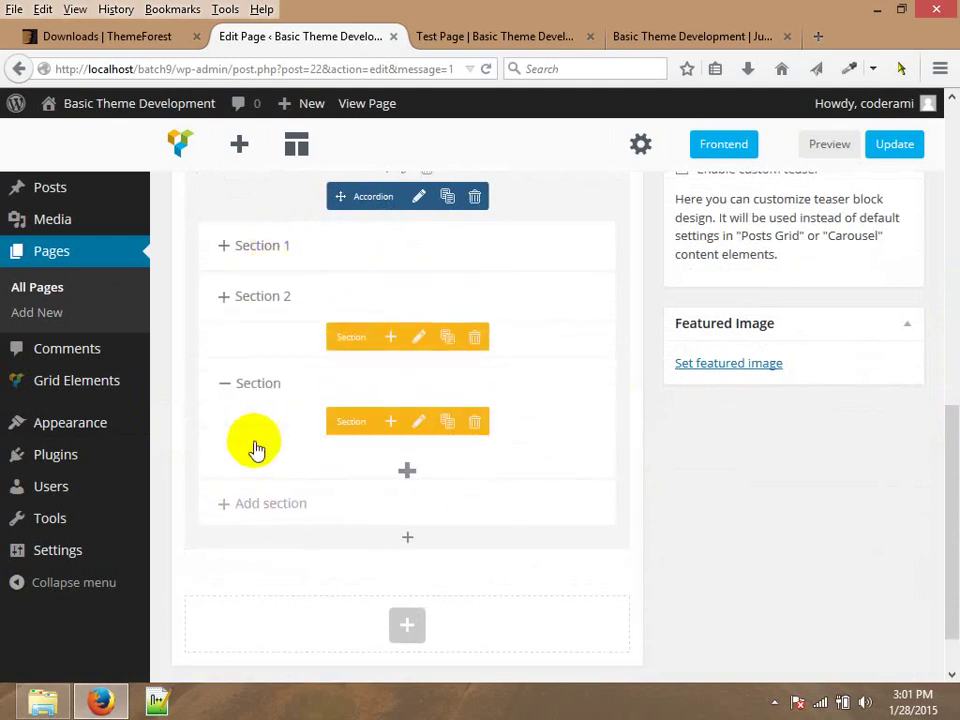
pyautogui.click(253, 503)
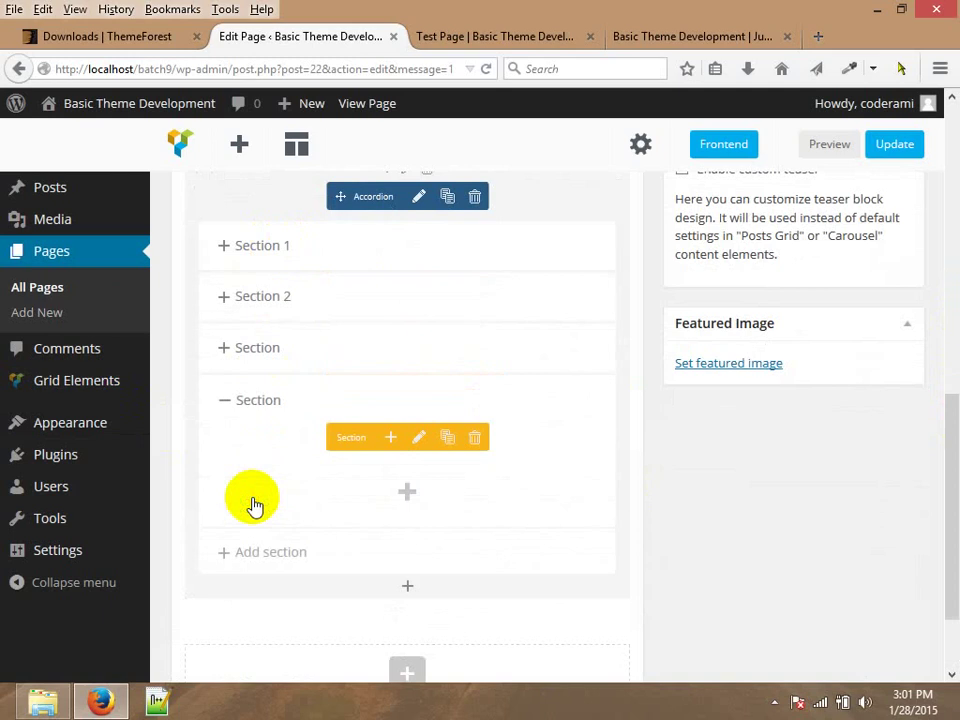
# Retitle the accordion's Section 1 as HOME and save the change.
pyautogui.click(266, 250)
pyautogui.click(428, 287)
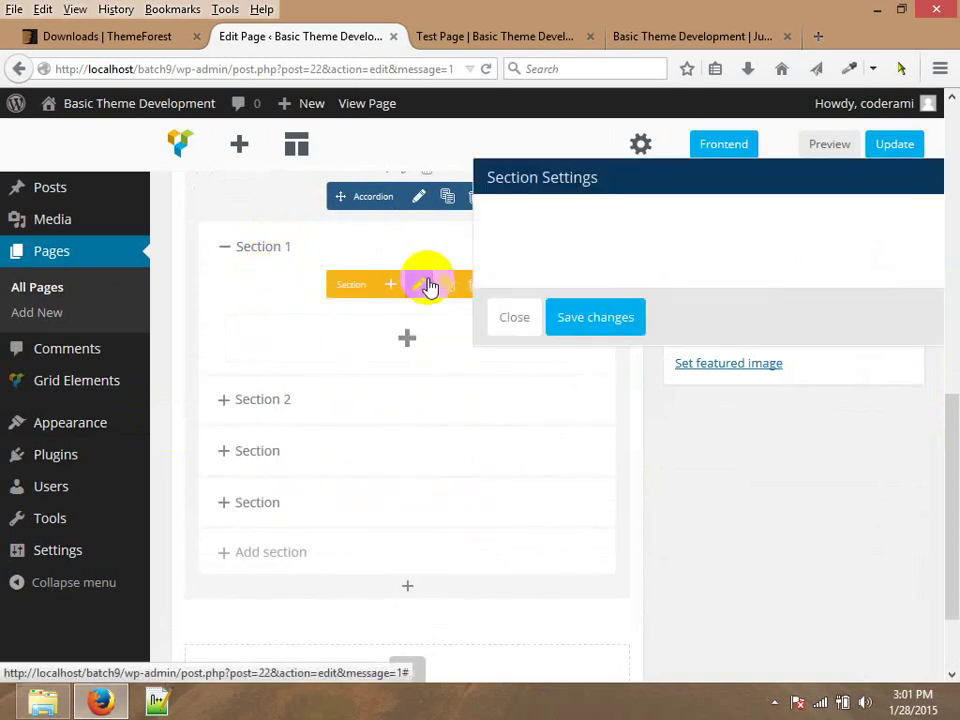
pyautogui.tripleClick(557, 242)
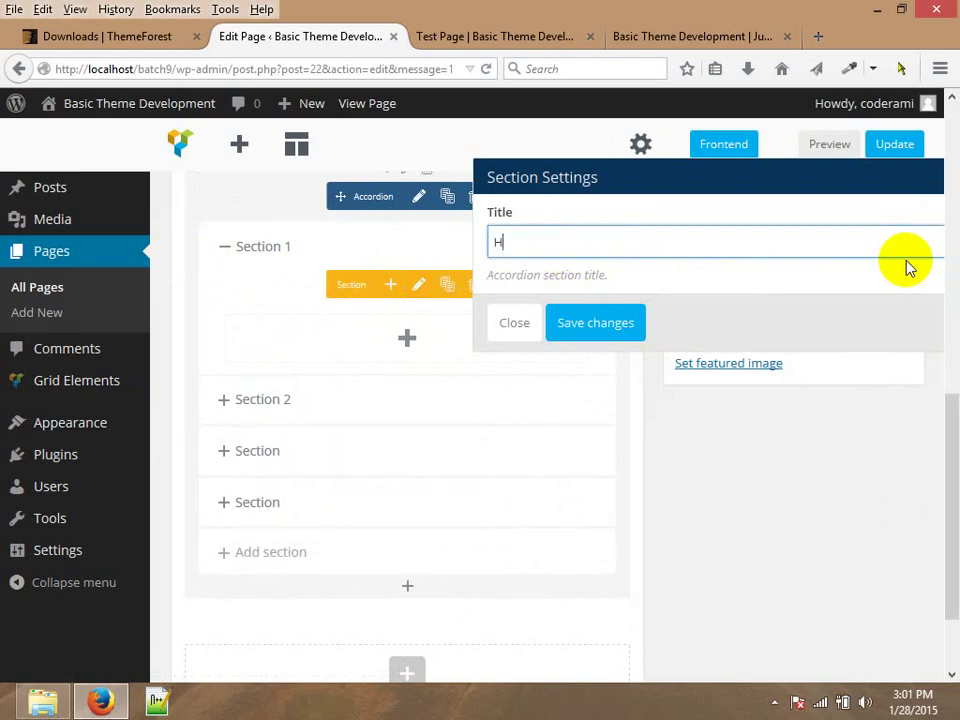
pyautogui.click(564, 330)
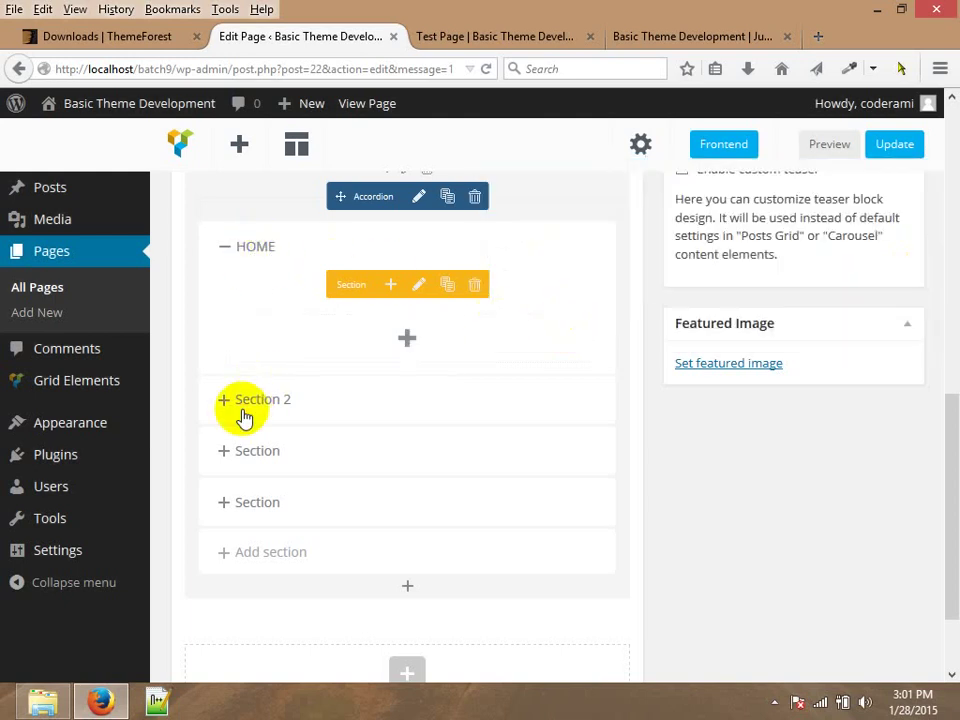
# Retitle the accordion's Section 2 as About Us and save the change.
pyautogui.click(243, 410)
pyautogui.click(419, 335)
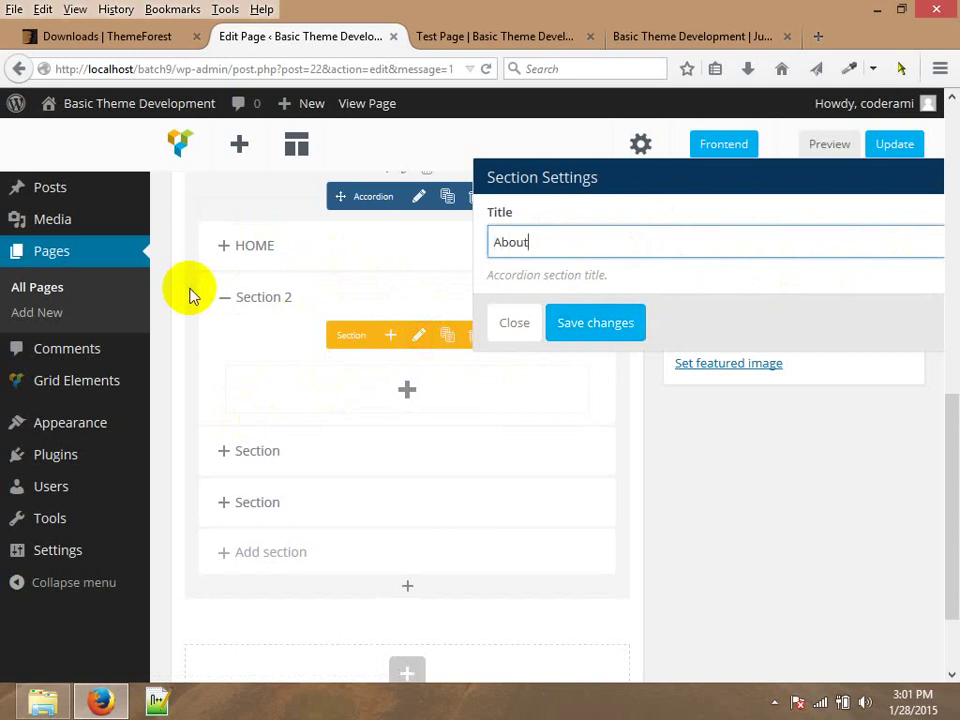
pyautogui.write('About Us')
pyautogui.click(638, 332)
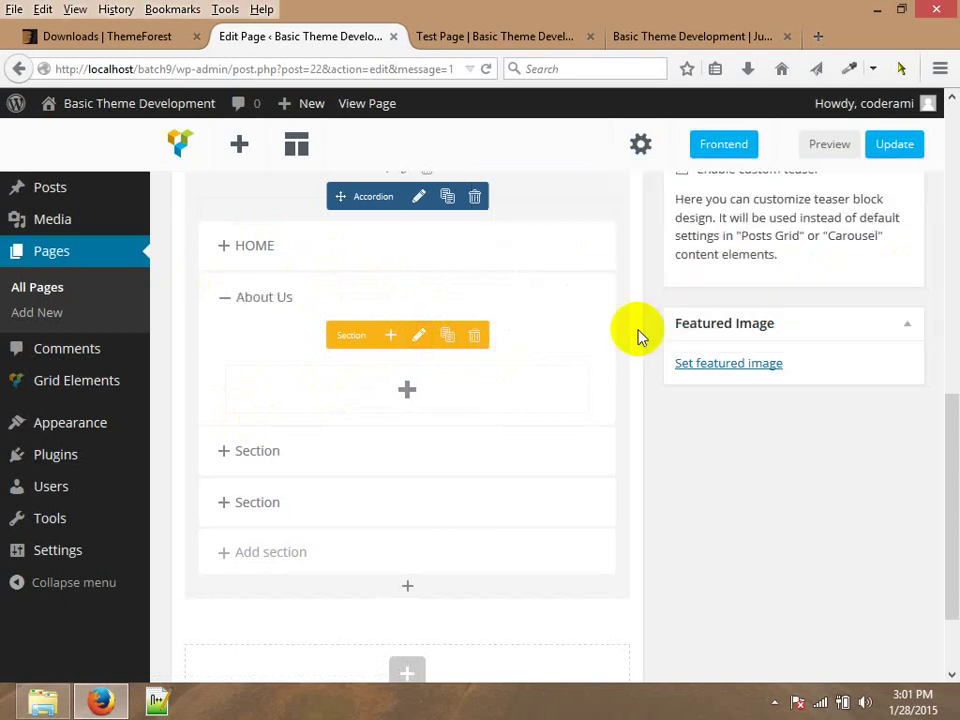
# Retitle the accordion's third section as Services and save the change.
pyautogui.click(311, 452)
pyautogui.click(424, 388)
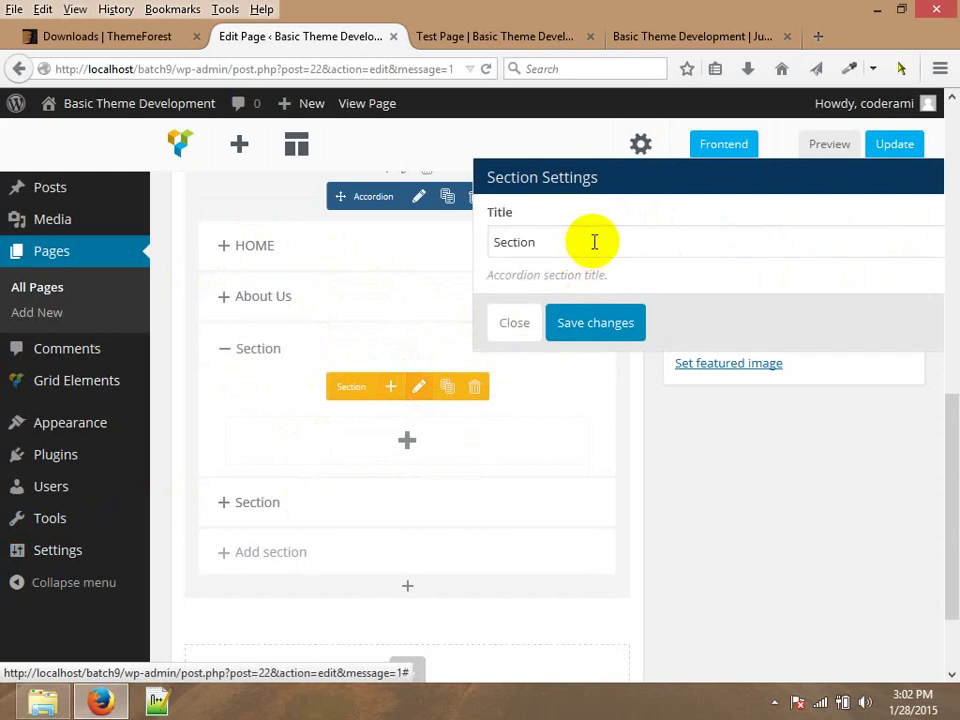
pyautogui.moveTo(593, 242); pyautogui.dragTo(243, 250)
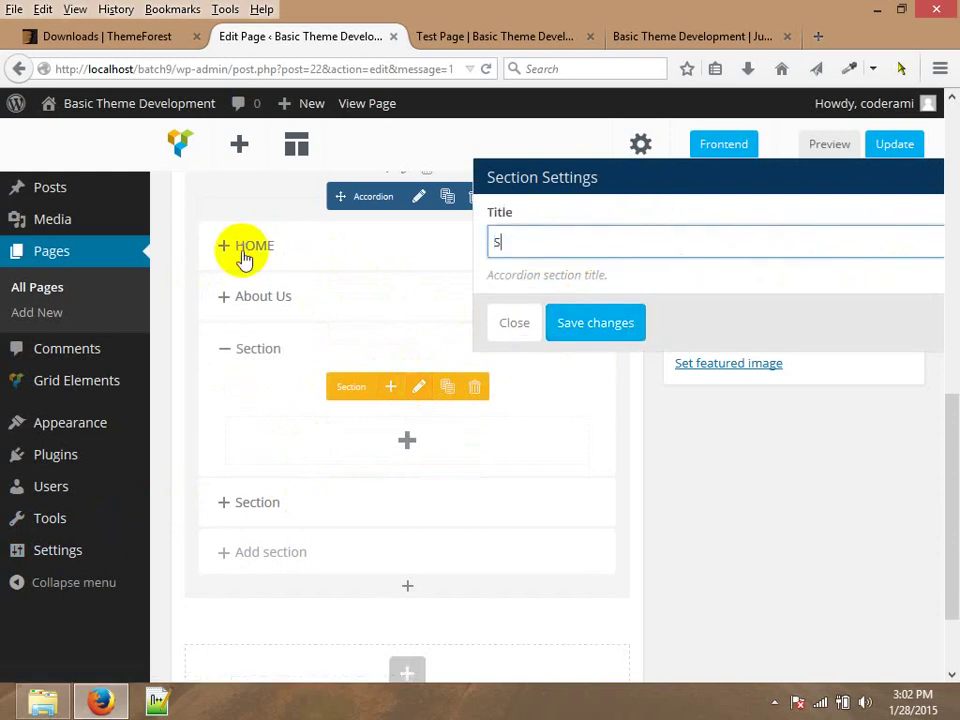
pyautogui.write('Services')
pyautogui.click(575, 322)
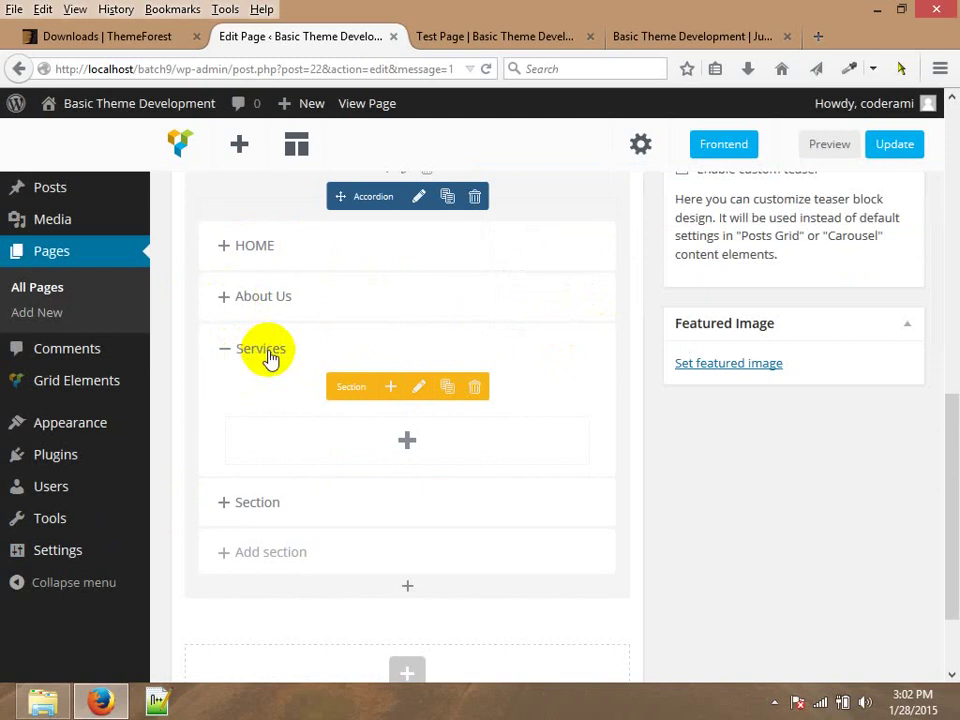
# Retitle the accordion's fourth section as Blog and save the change.
pyautogui.click(283, 511)
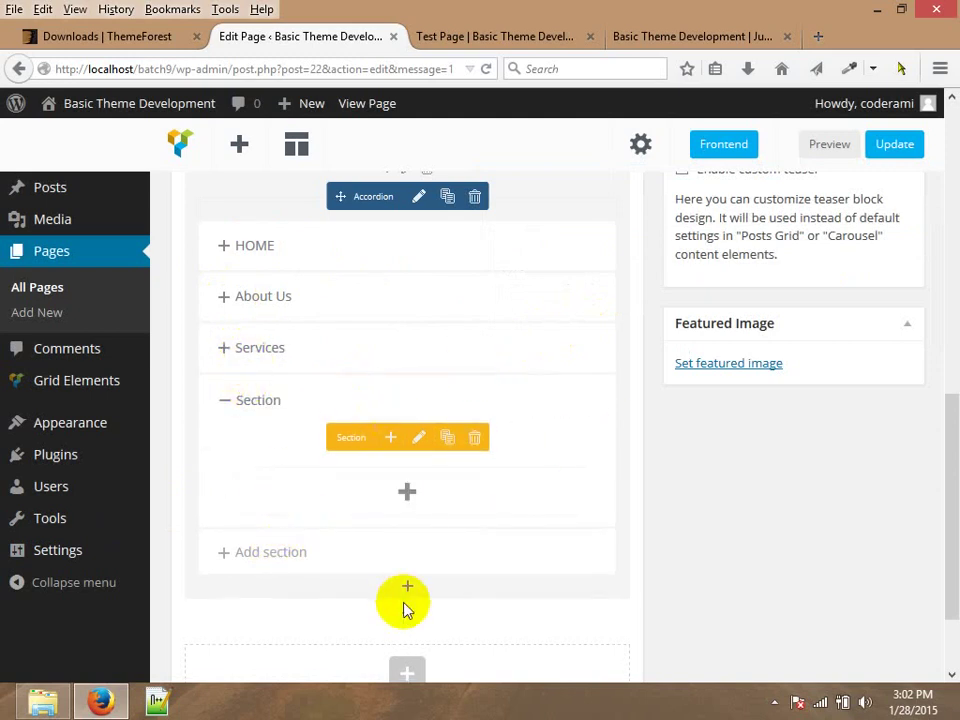
pyautogui.click(424, 438)
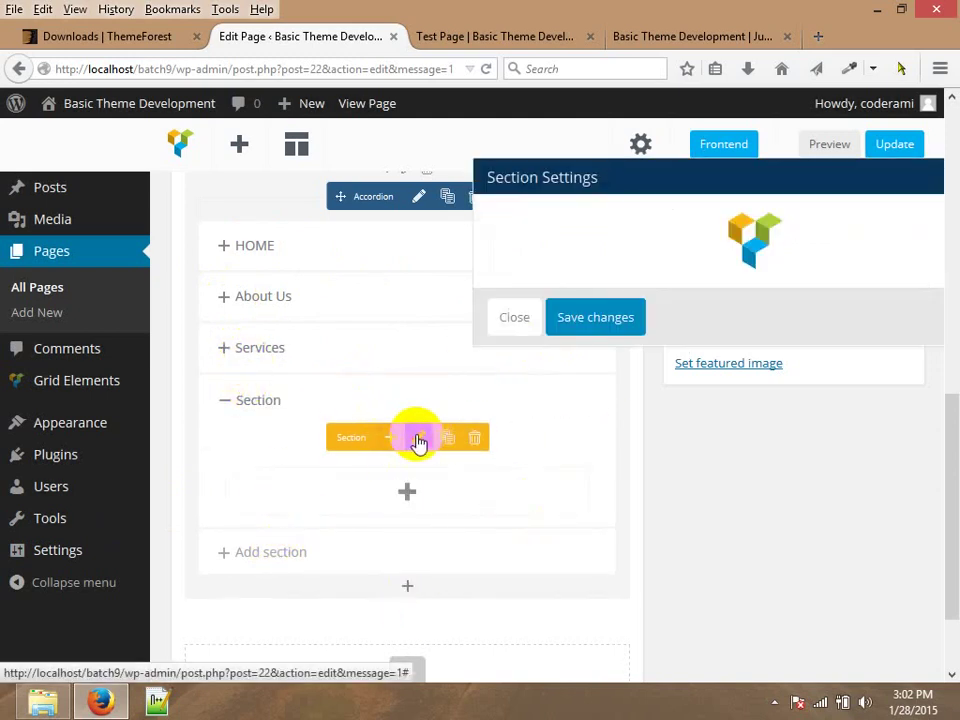
pyautogui.moveTo(540, 242); pyautogui.dragTo(247, 265)
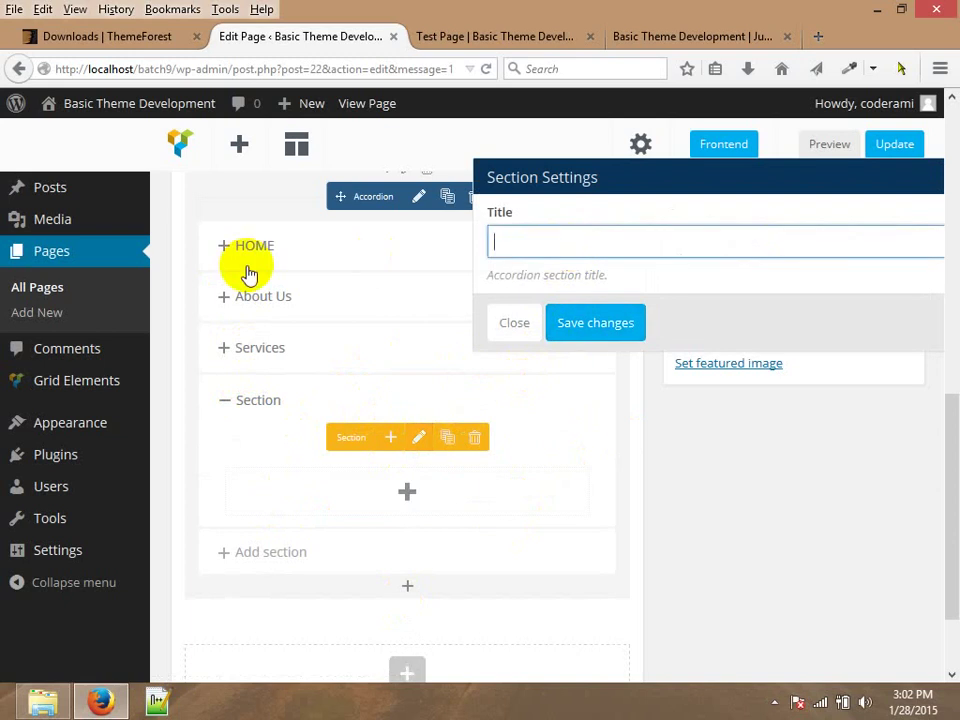
pyautogui.click(591, 321)
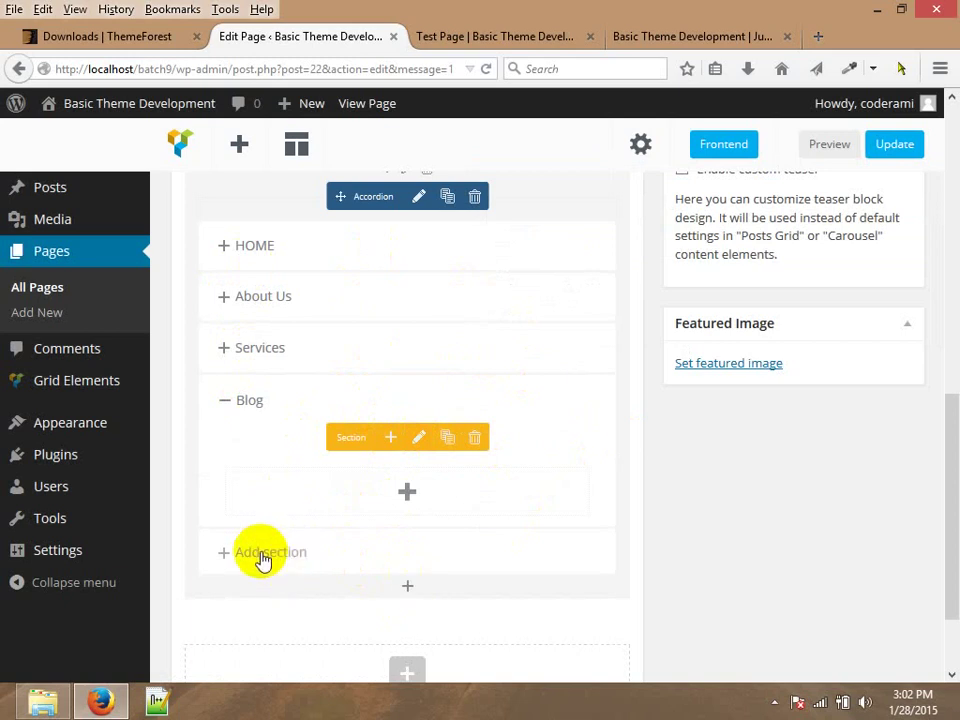
# Add a Progress Bar element to the accordion's HOME section and save it with its default settings.
pyautogui.click(259, 243)
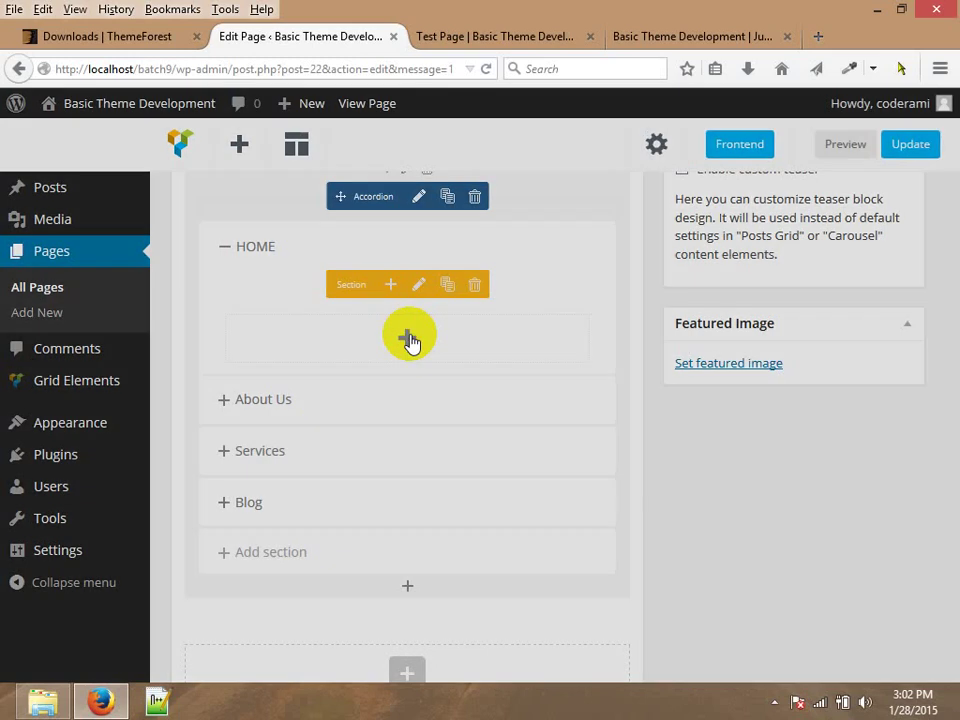
pyautogui.click(409, 339)
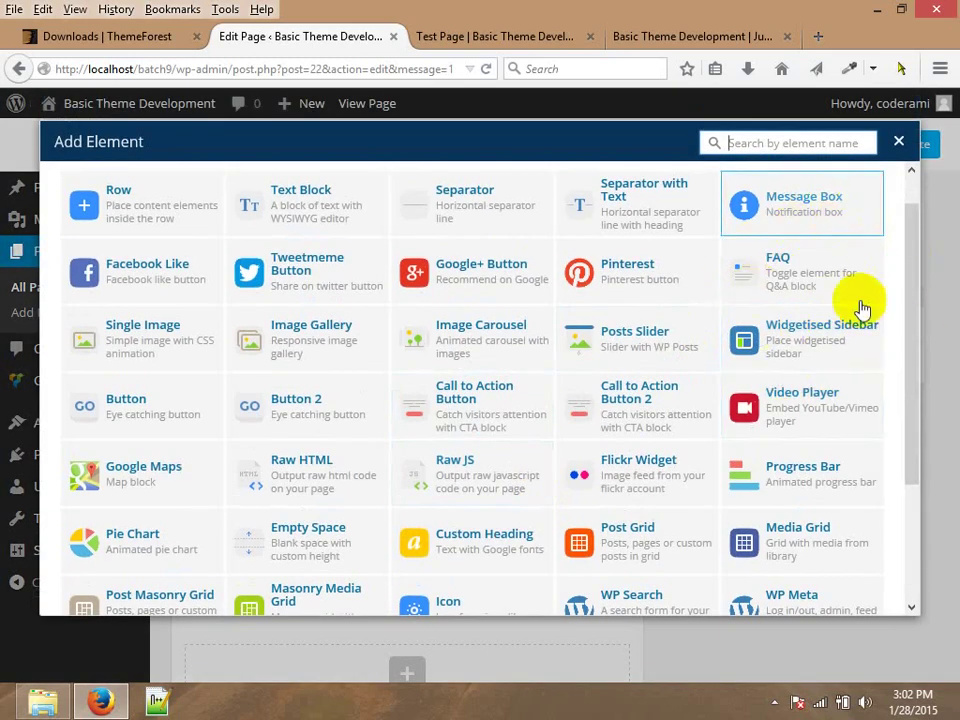
pyautogui.tripleClick(916, 228)
pyautogui.click(909, 232)
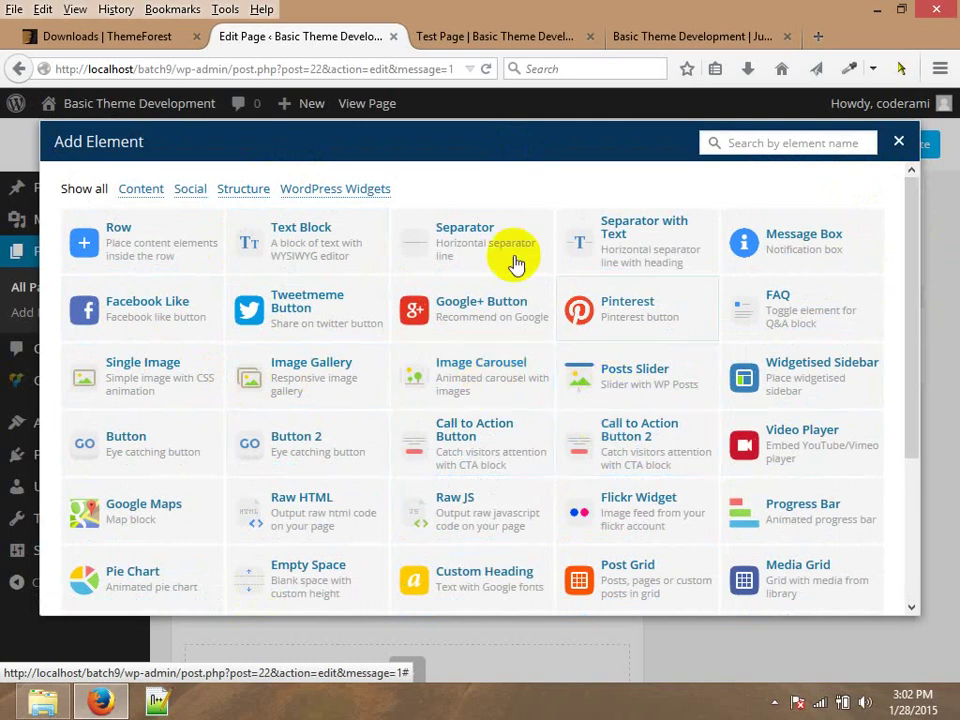
pyautogui.moveTo(911, 214); pyautogui.dragTo(908, 361)
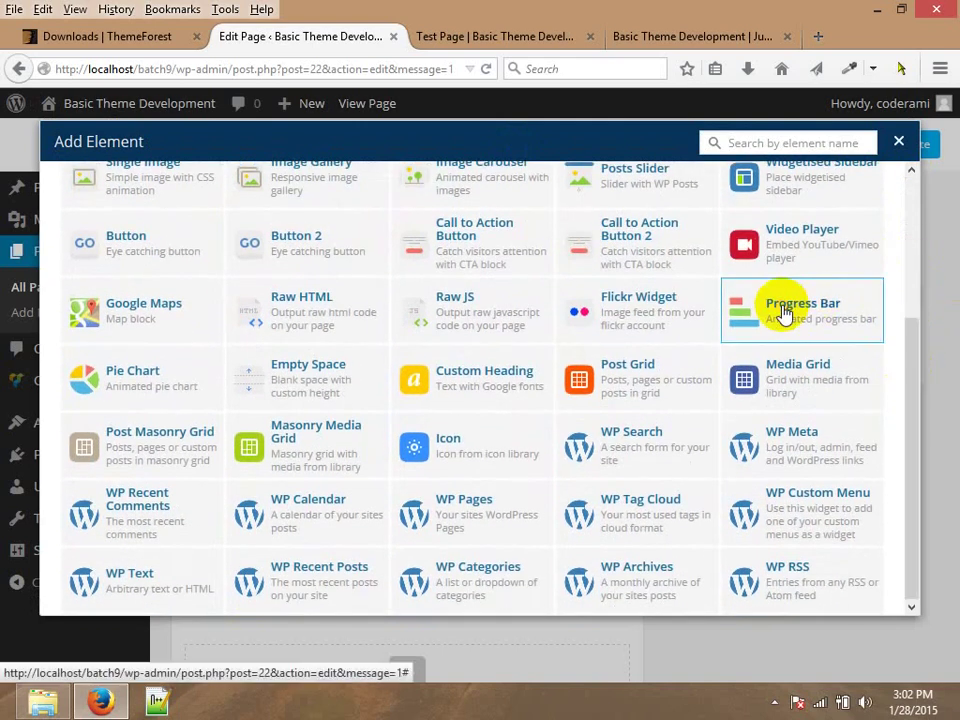
pyautogui.click(783, 312)
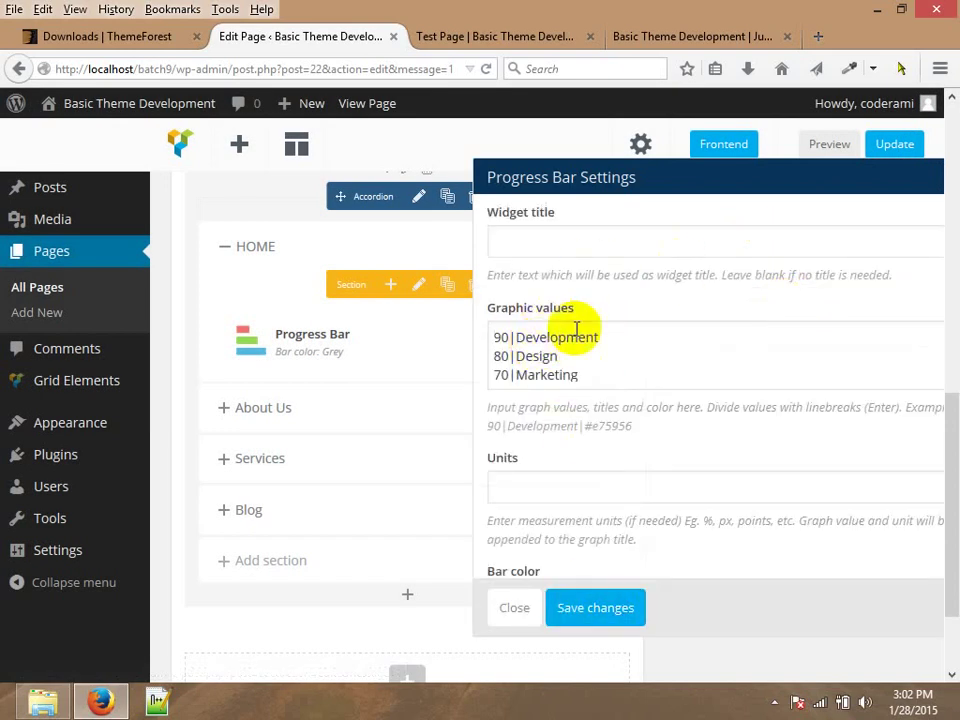
pyautogui.click(574, 613)
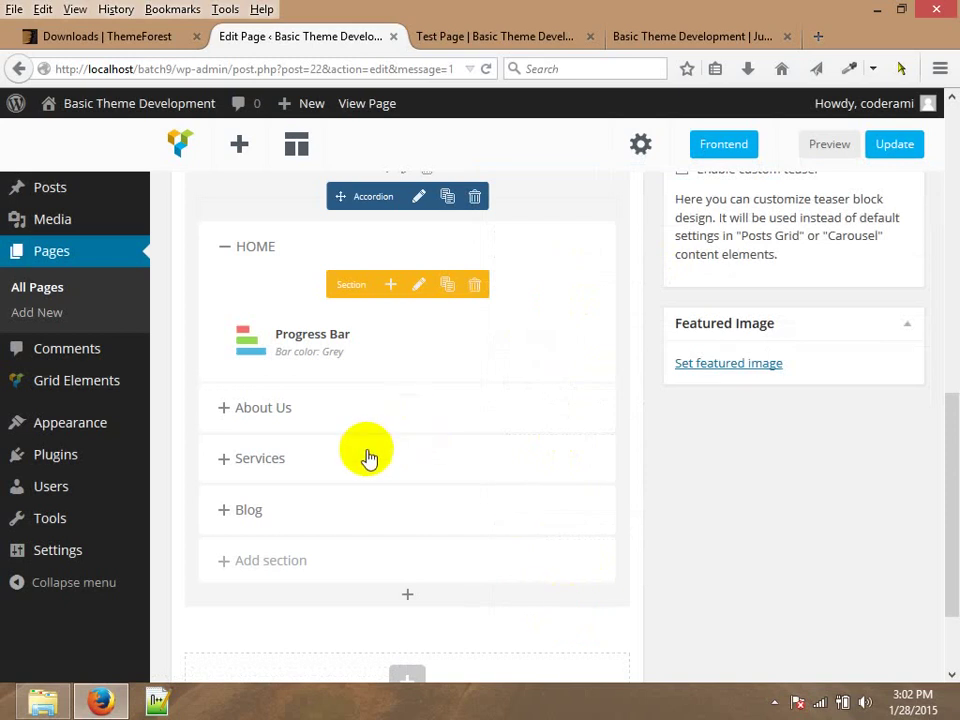
# Add a Text Block to the accordion's About Us section and save it with the placeholder text.
pyautogui.click(365, 415)
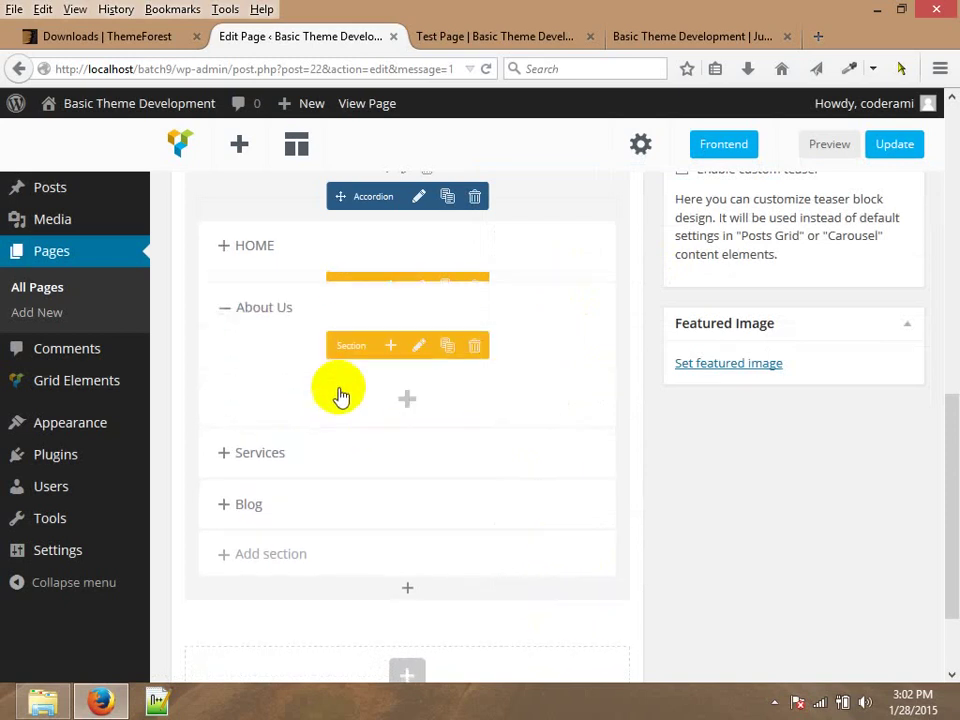
pyautogui.click(410, 397)
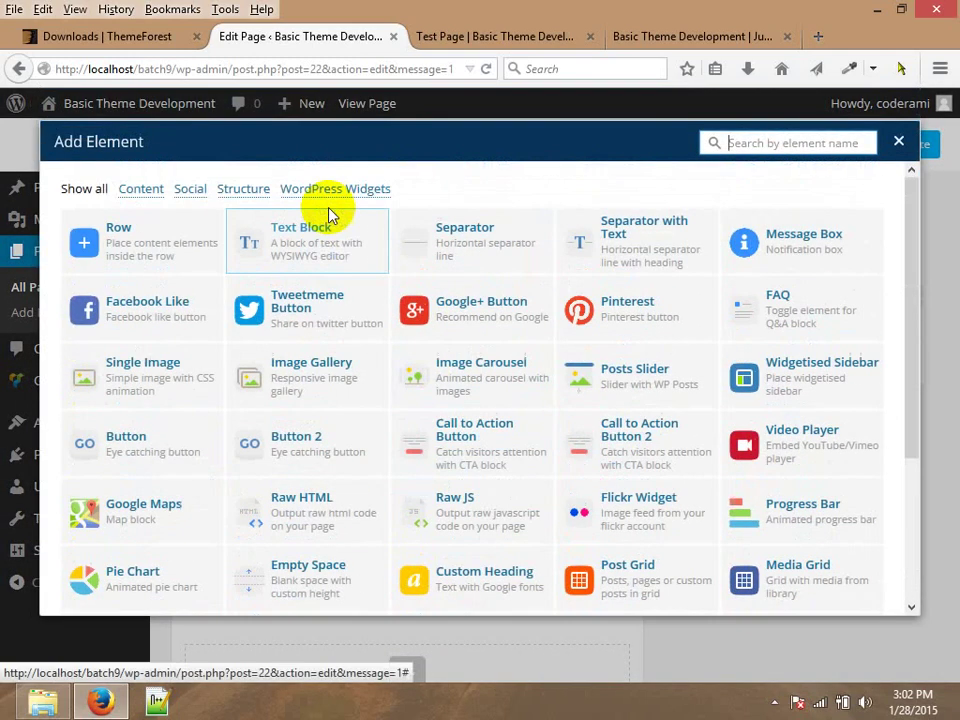
pyautogui.click(303, 243)
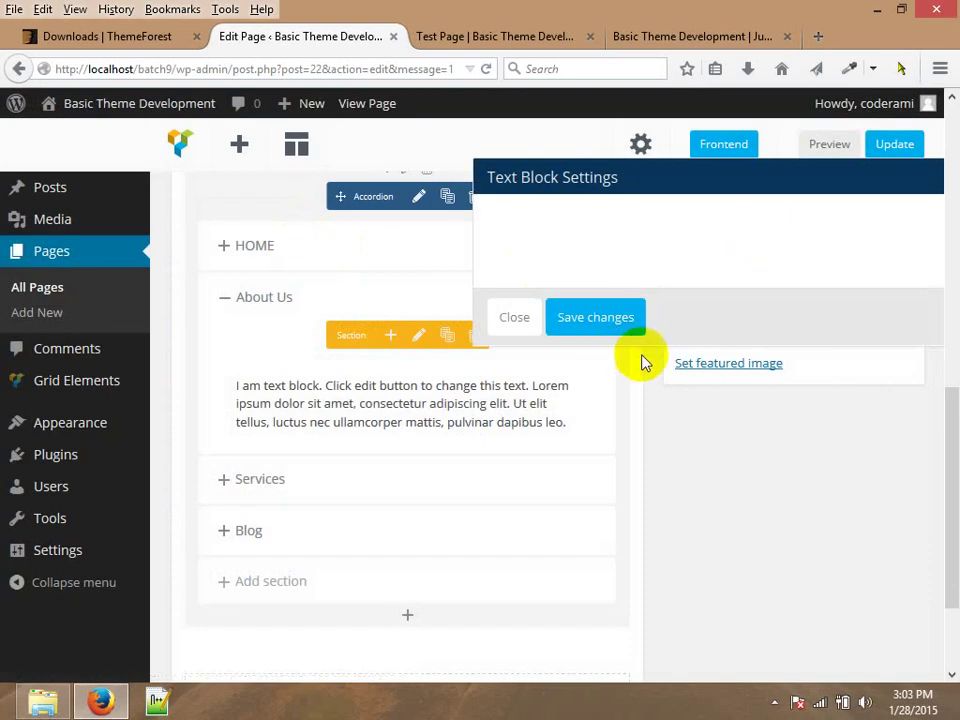
pyautogui.click(600, 656)
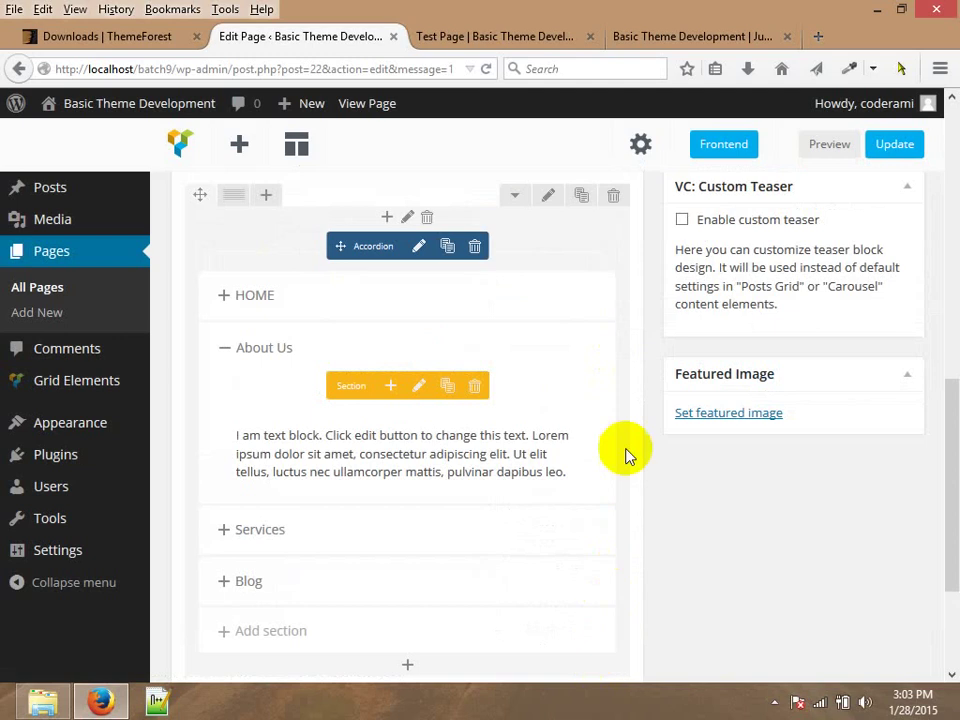
# Add an Image Gallery element to the accordion's Services section.
pyautogui.click(258, 532)
pyautogui.click(419, 444)
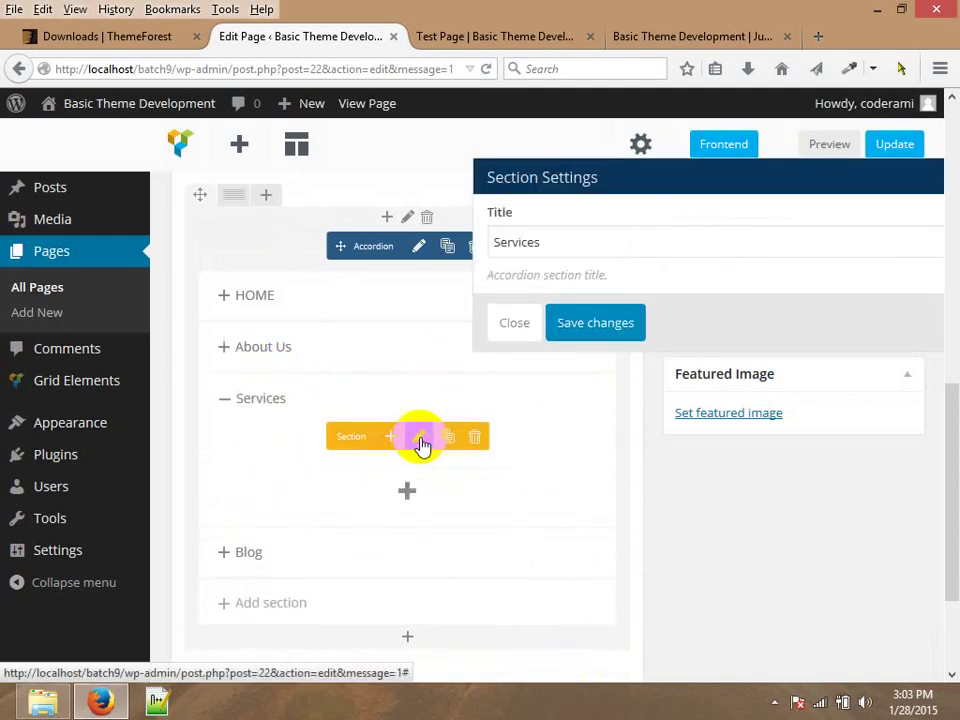
pyautogui.click(514, 322)
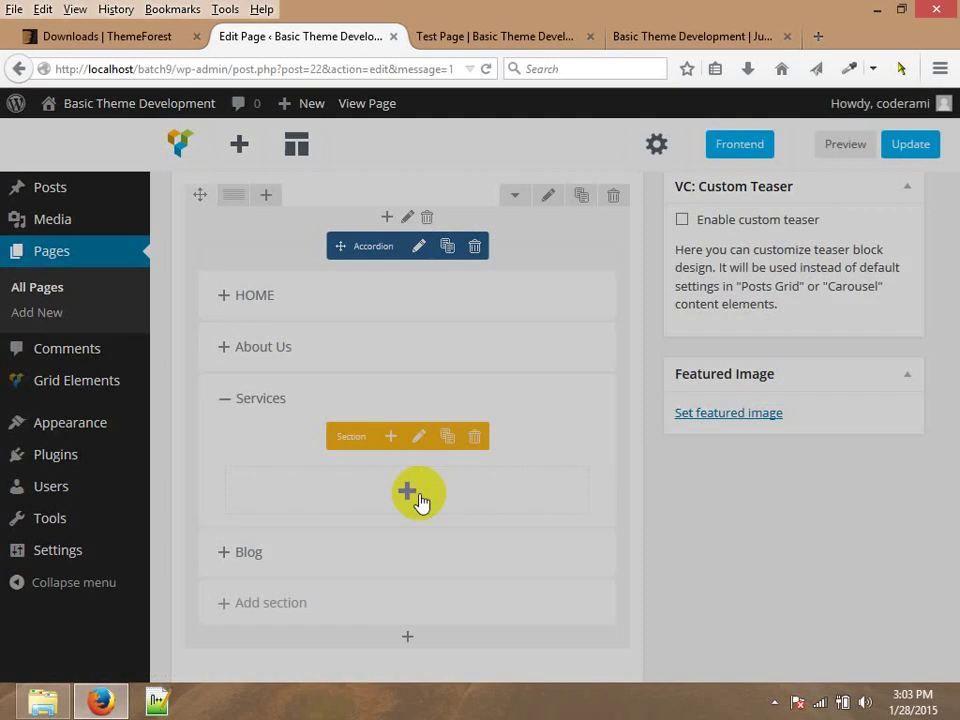
pyautogui.click(409, 492)
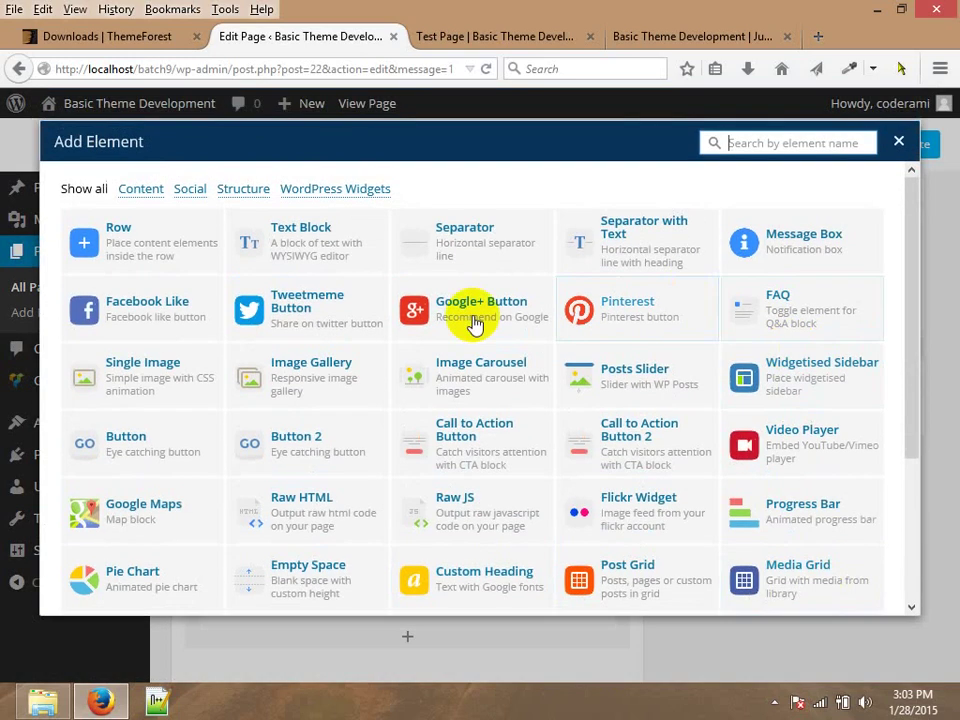
pyautogui.click(300, 386)
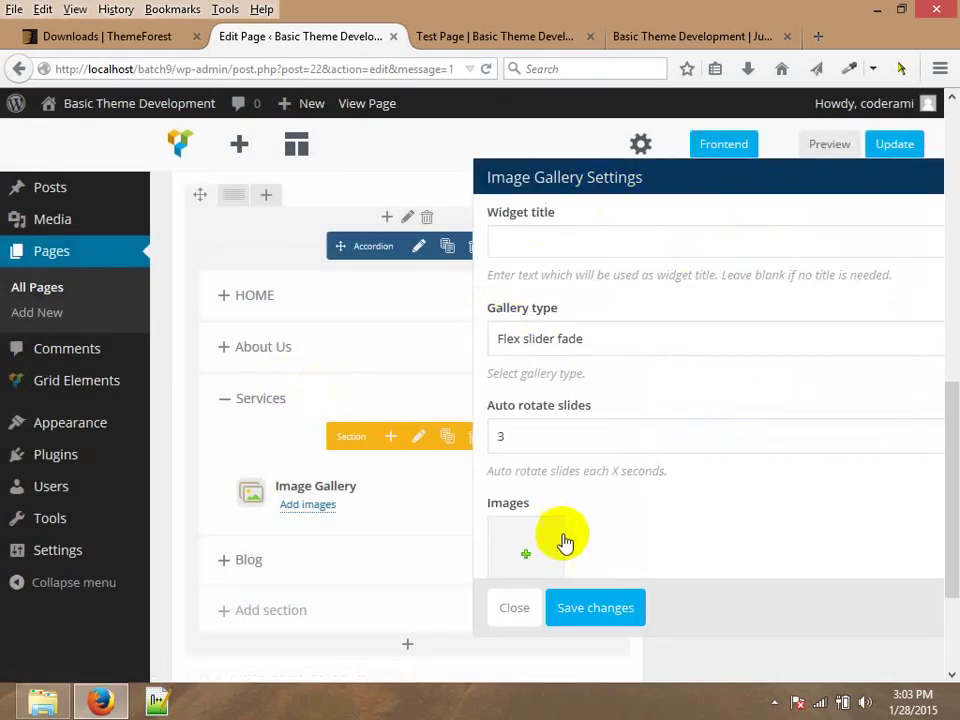
# Insert all four Media Library images into the Services section's image gallery and save the gallery settings.
pyautogui.click(527, 553)
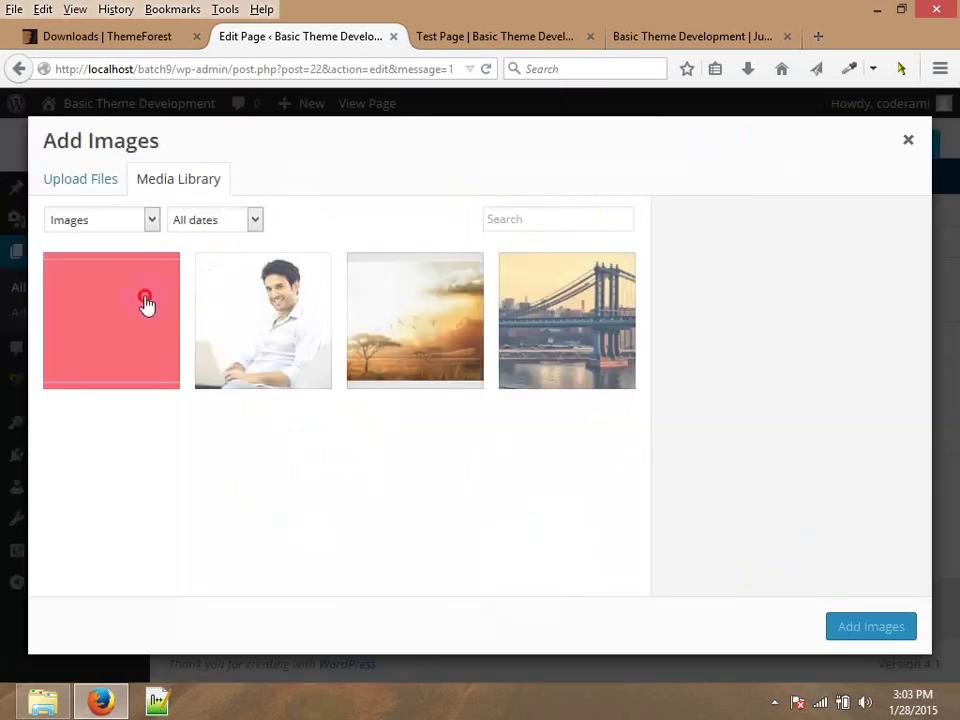
pyautogui.click(146, 302)
pyautogui.click(251, 310)
pyautogui.click(439, 311)
pyautogui.click(545, 355)
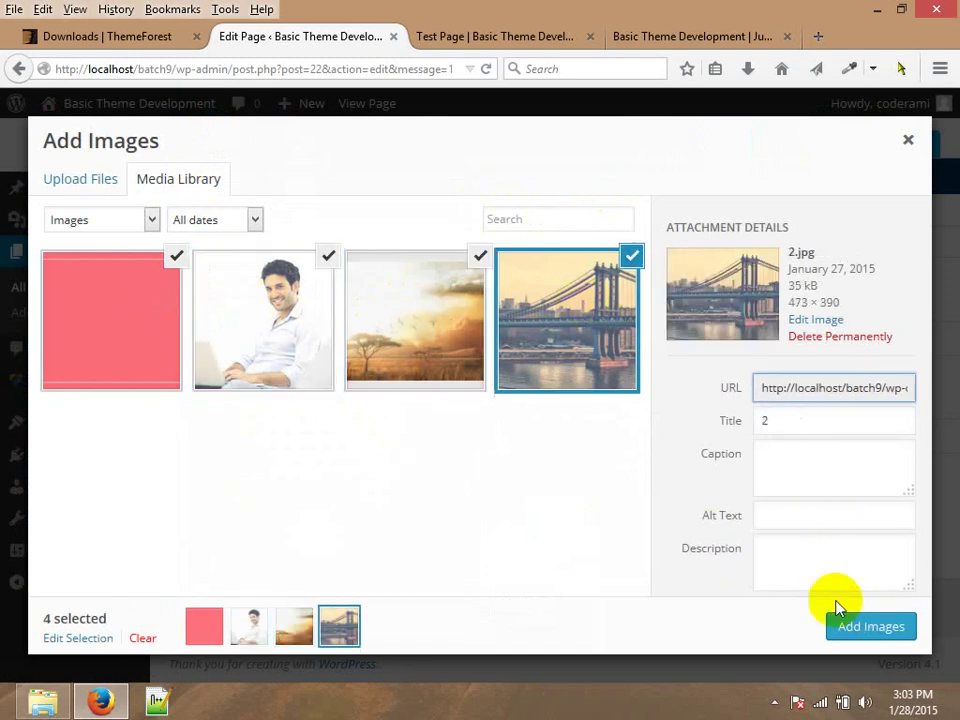
pyautogui.click(848, 632)
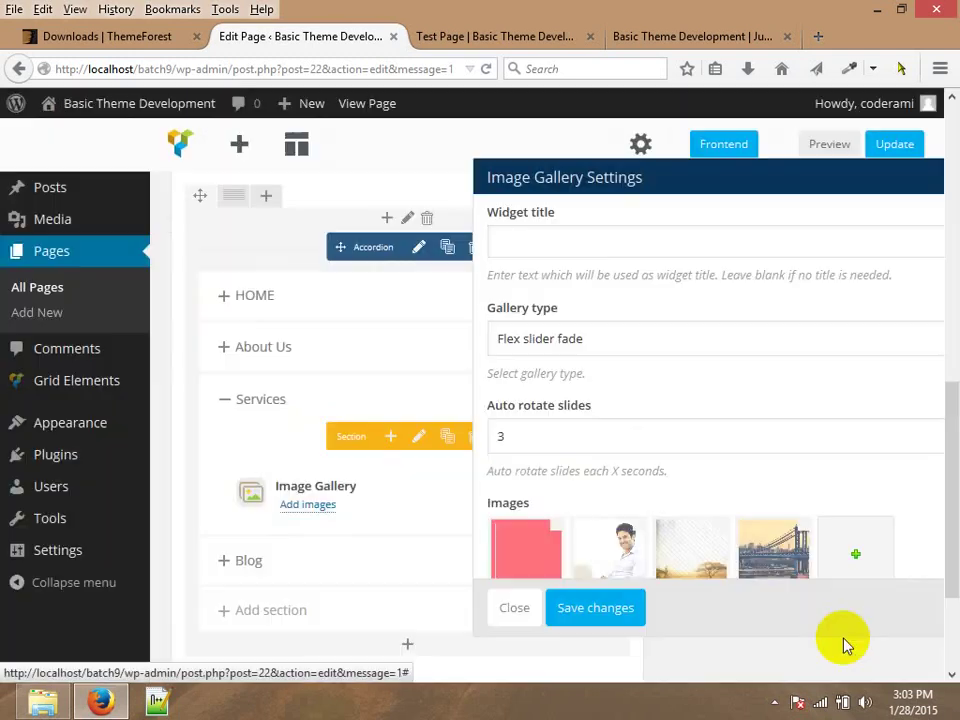
pyautogui.click(617, 612)
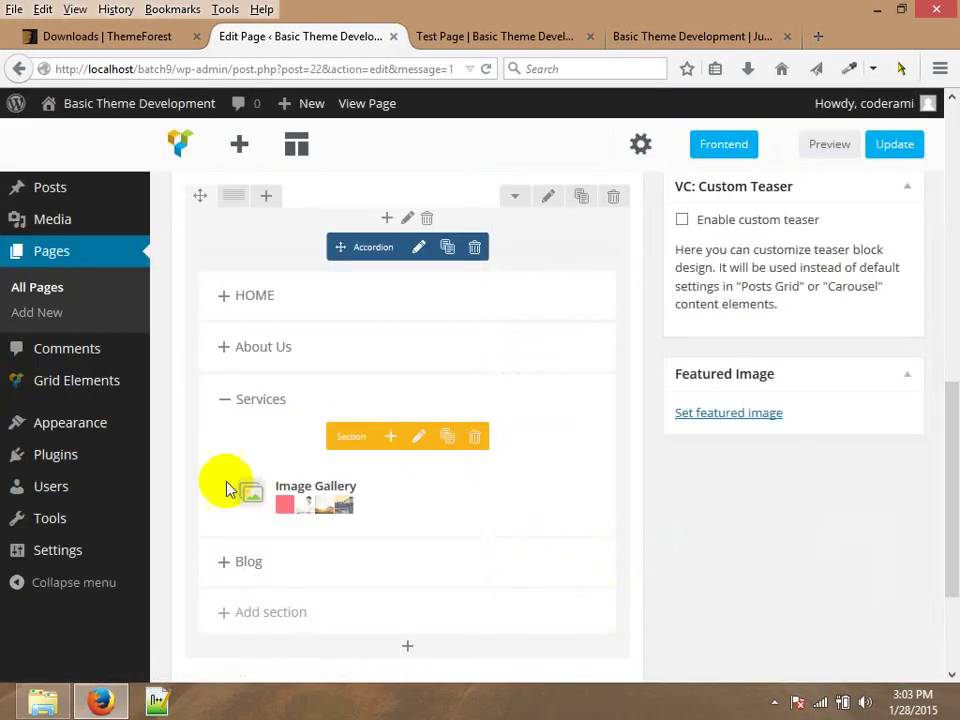
# Add a Post Grid element to the accordion's Blog section and save it with its default settings.
pyautogui.scroll(-3, 943, 514)
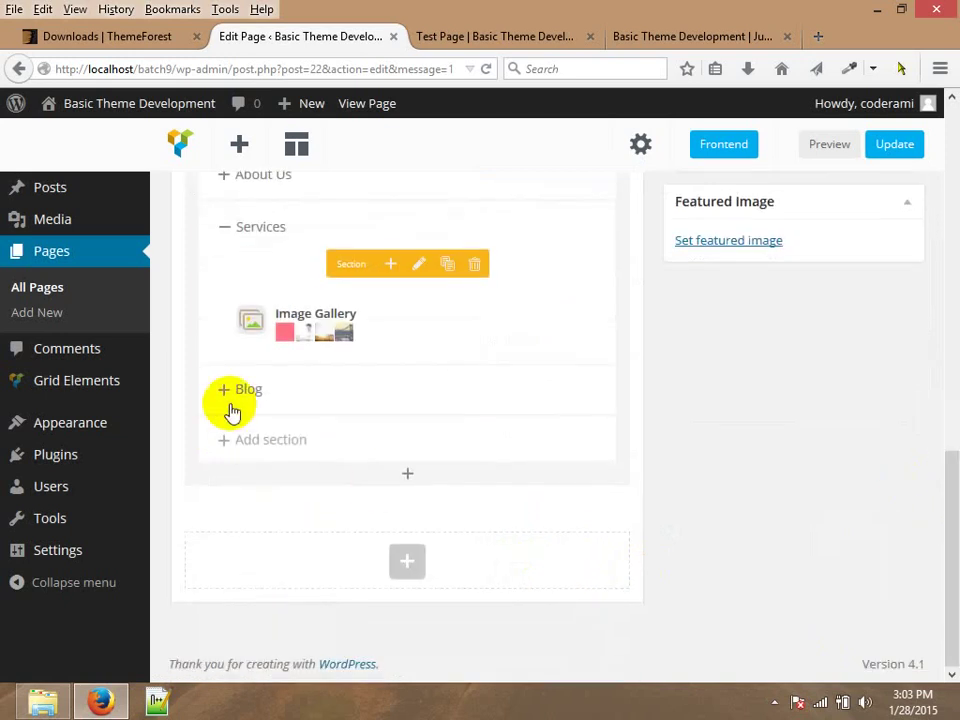
pyautogui.click(259, 393)
pyautogui.click(419, 325)
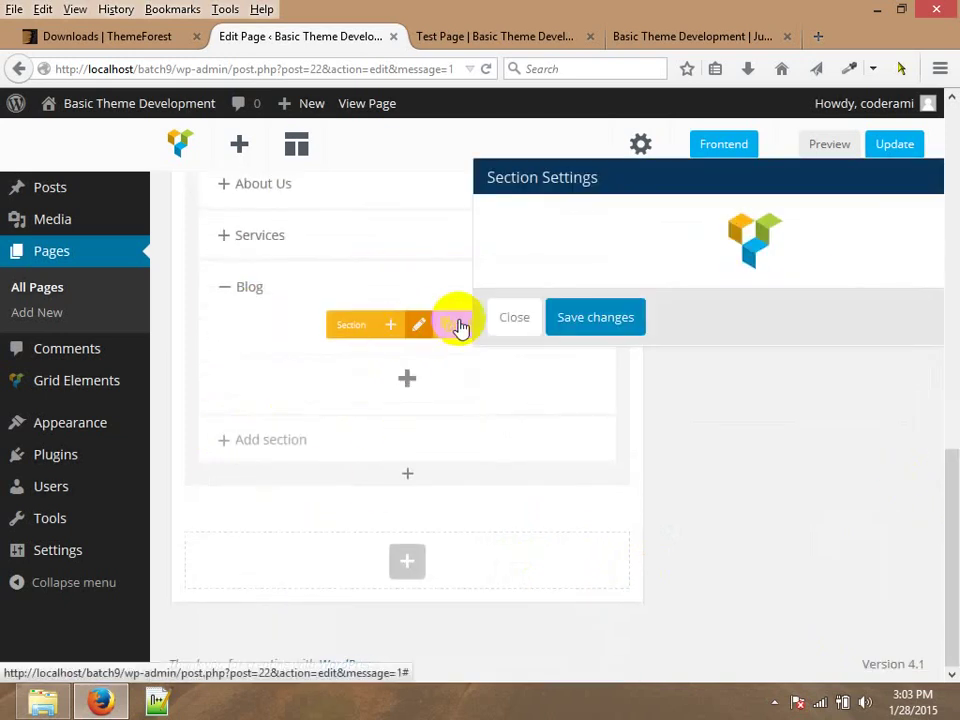
pyautogui.click(543, 320)
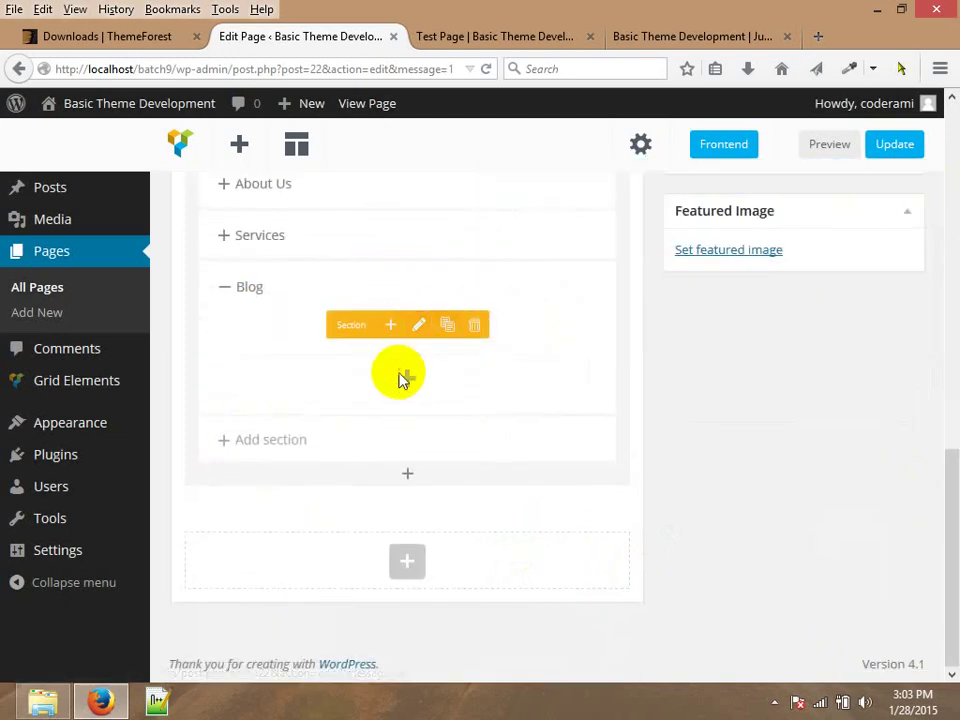
pyautogui.click(404, 376)
pyautogui.moveTo(898, 283); pyautogui.dragTo(906, 422)
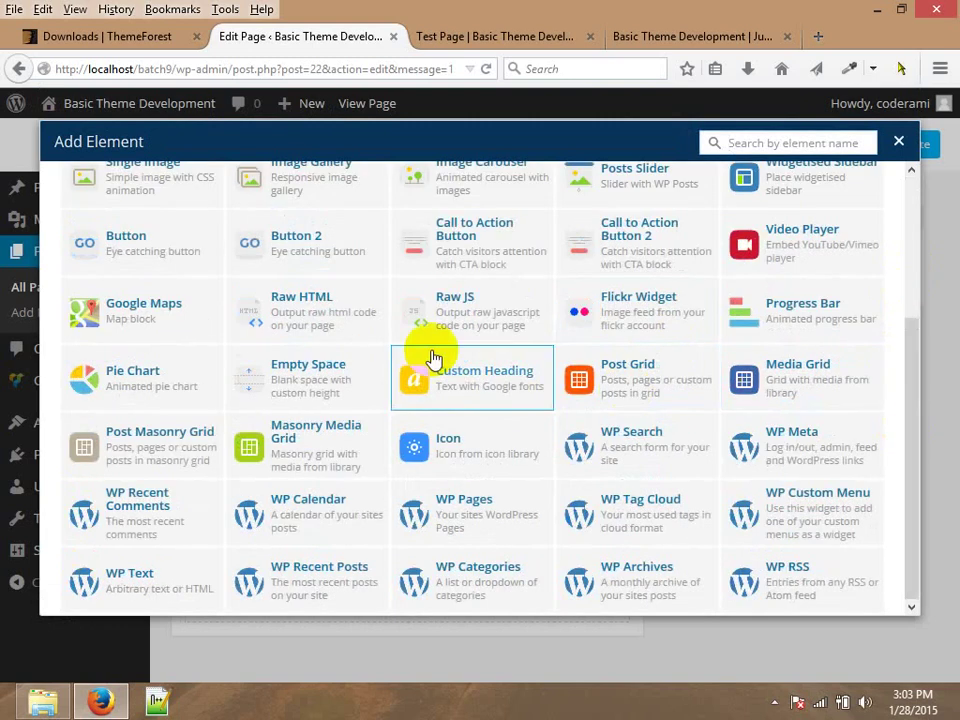
pyautogui.click(610, 377)
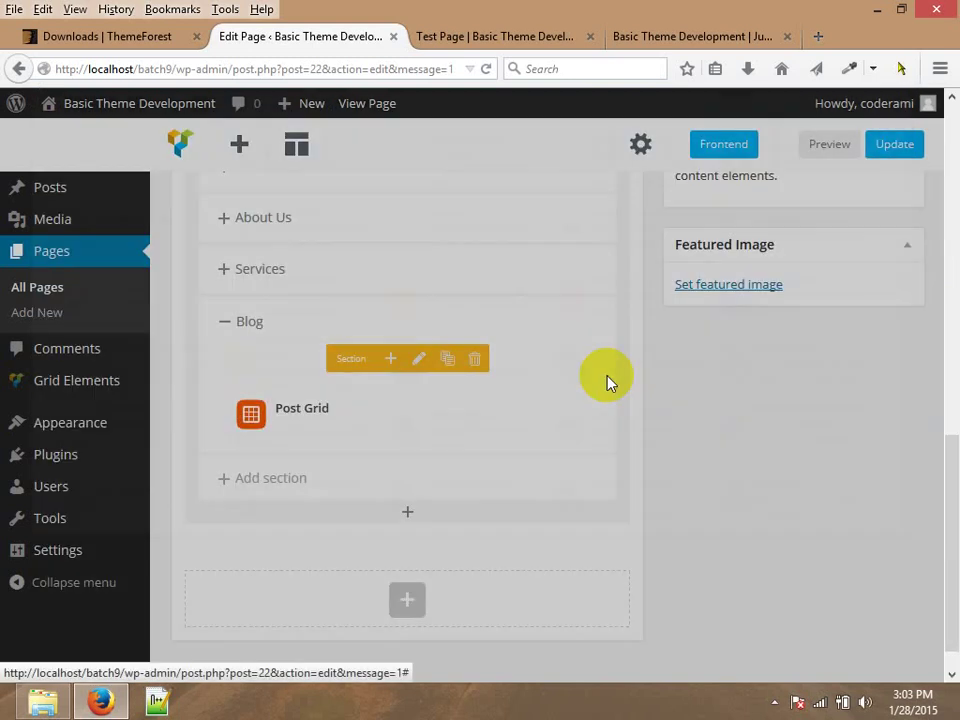
pyautogui.moveTo(553, 500); pyautogui.dragTo(491, 573)
pyautogui.scroll(-5, 600, 563)
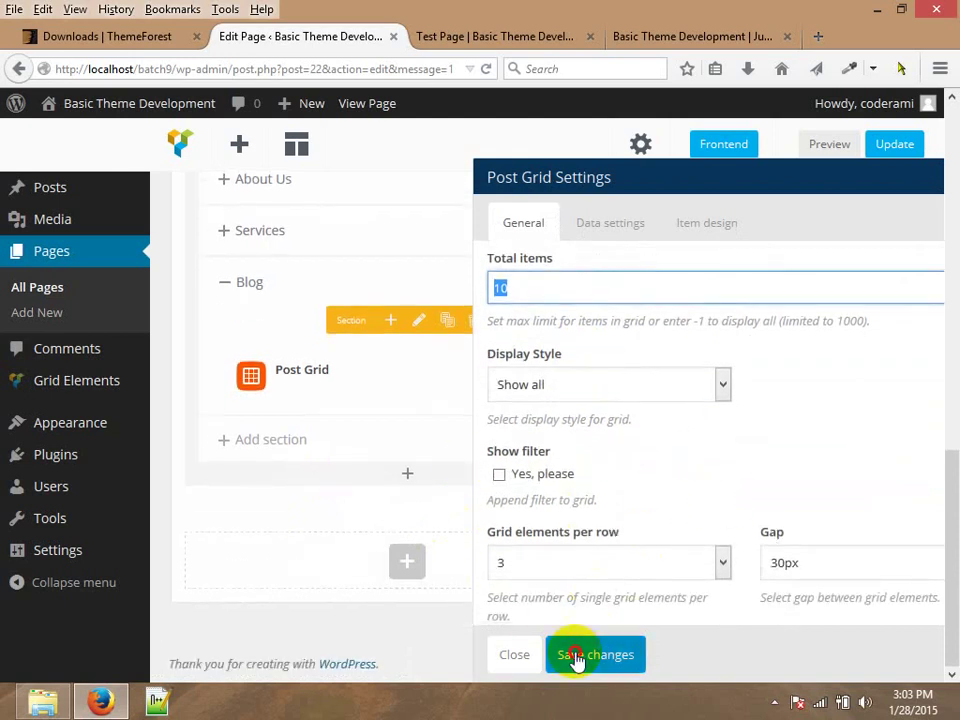
pyautogui.click(574, 658)
# Update the page and reload the published Test Page to load the saved accordion.
pyautogui.moveTo(945, 527); pyautogui.dragTo(943, 289)
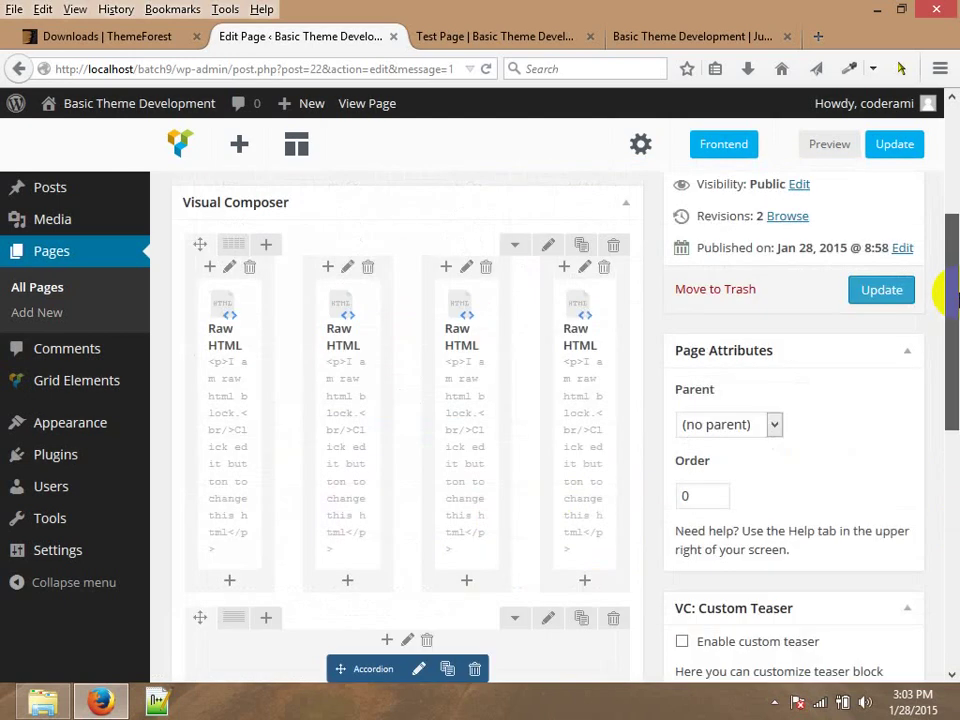
pyautogui.click(879, 292)
pyautogui.click(493, 40)
pyautogui.click(502, 506)
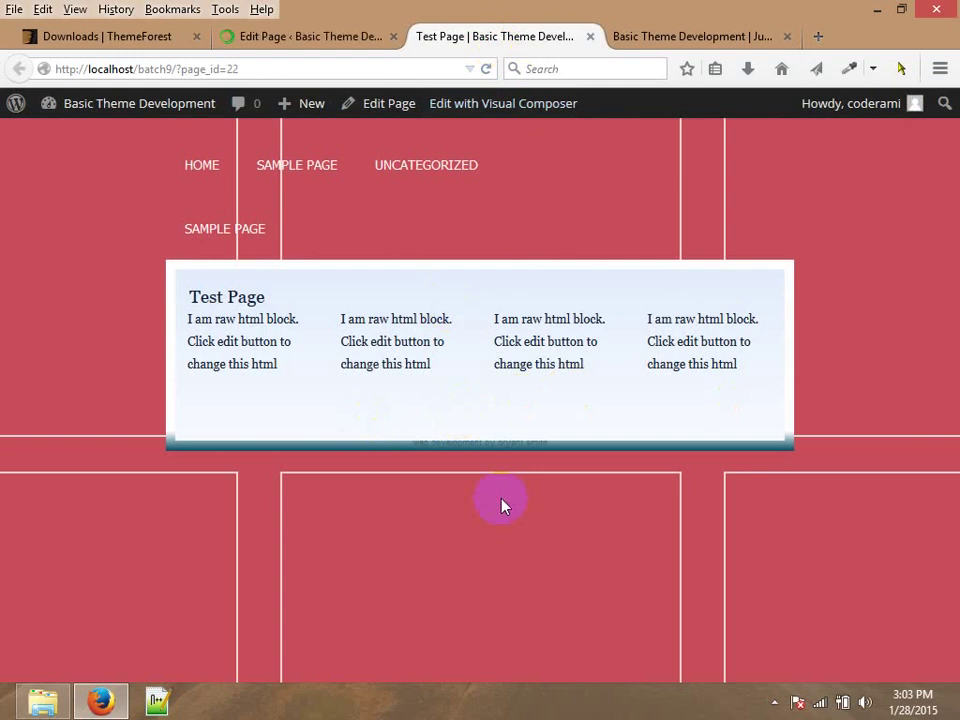
pyautogui.click(279, 70)
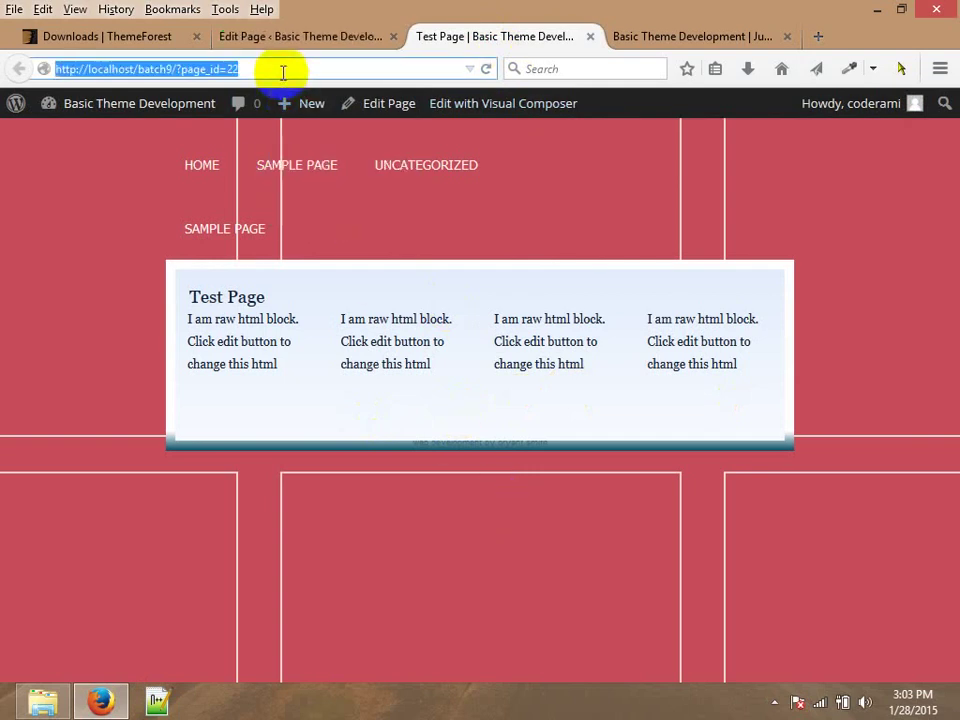
pyautogui.press('Return')
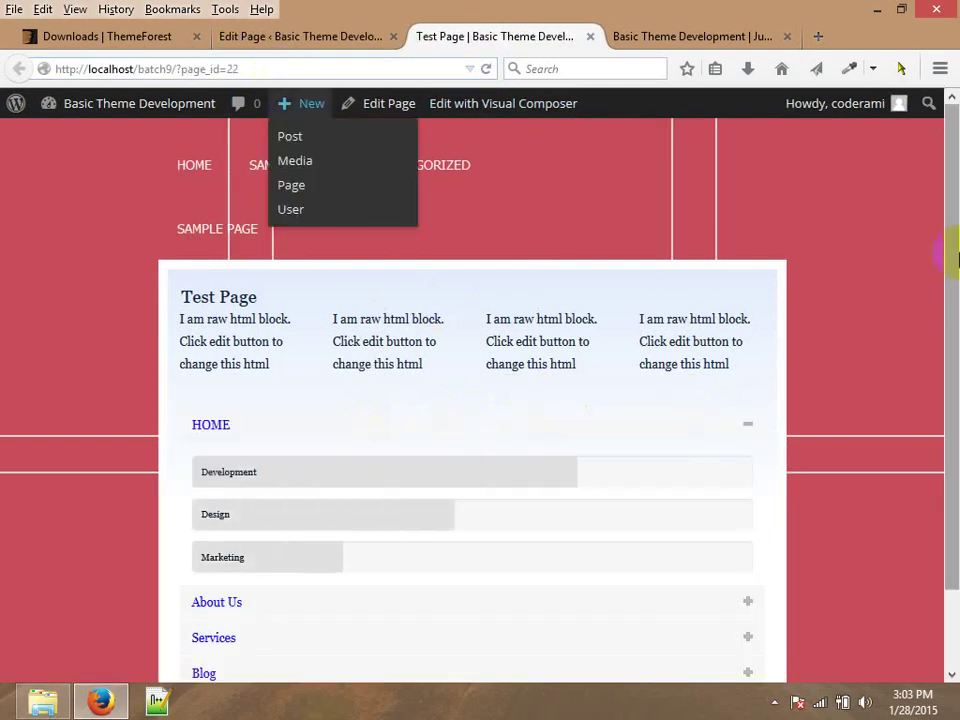
# Examine the published accordion by expanding About Us, Services and Blog, and step through the Services gallery's slides.
pyautogui.scroll(-2, 950, 370)
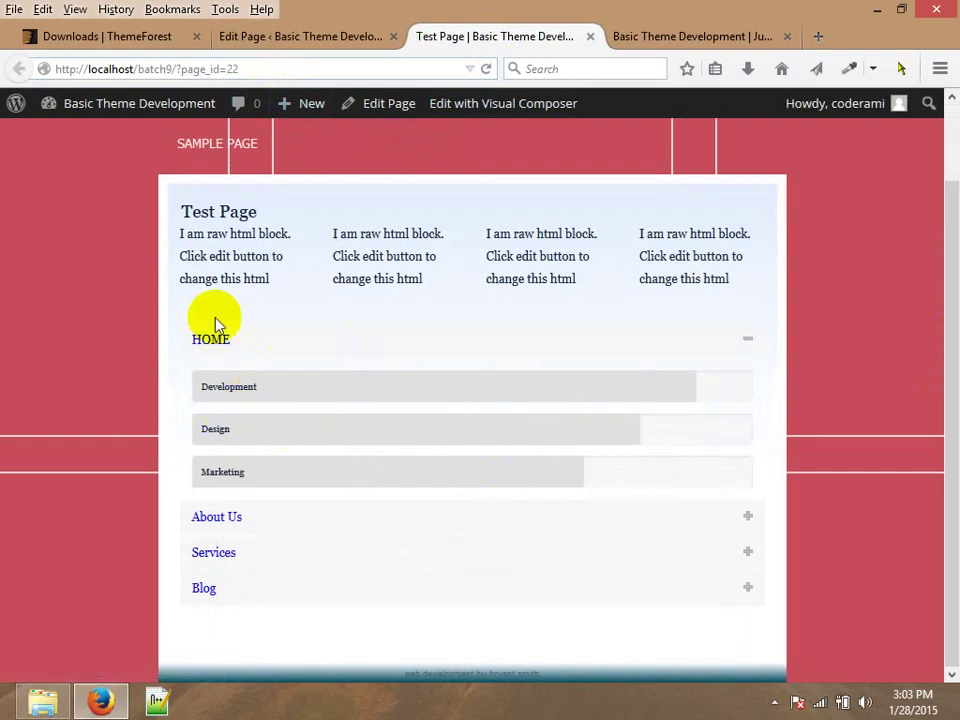
pyautogui.click(230, 518)
pyautogui.click(195, 556)
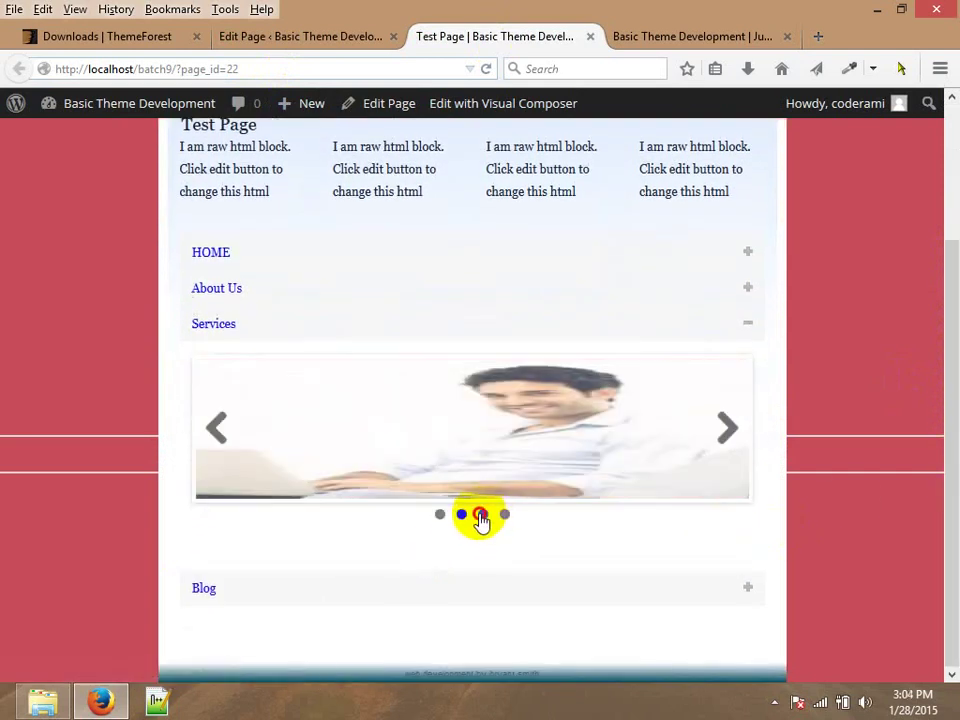
pyautogui.click(481, 514)
pyautogui.click(507, 514)
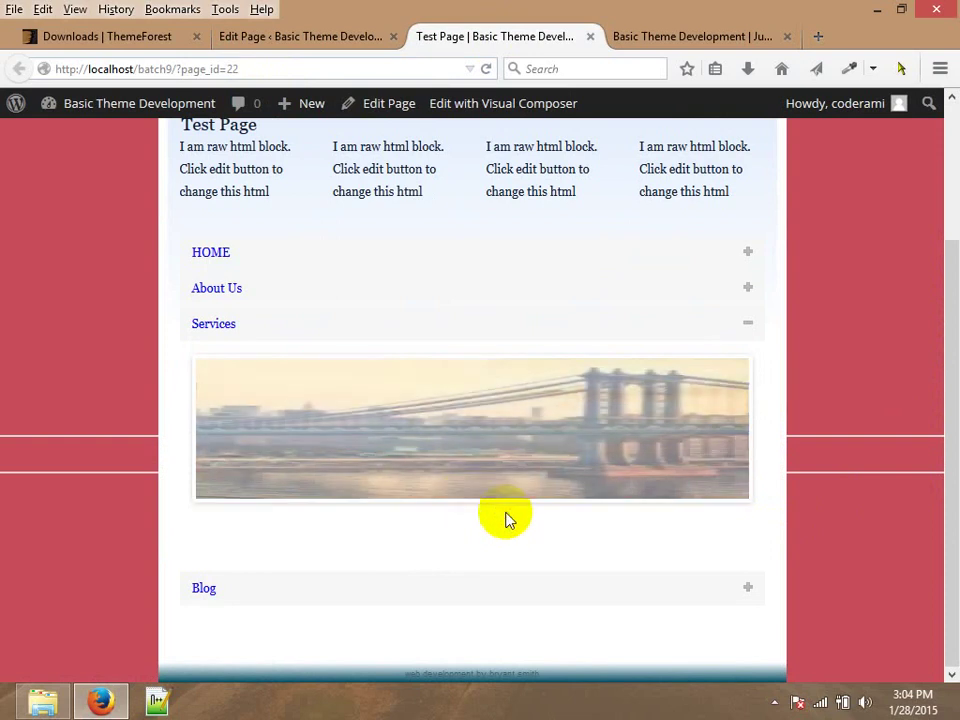
pyautogui.click(199, 592)
pyautogui.moveTo(955, 420); pyautogui.dragTo(955, 500)
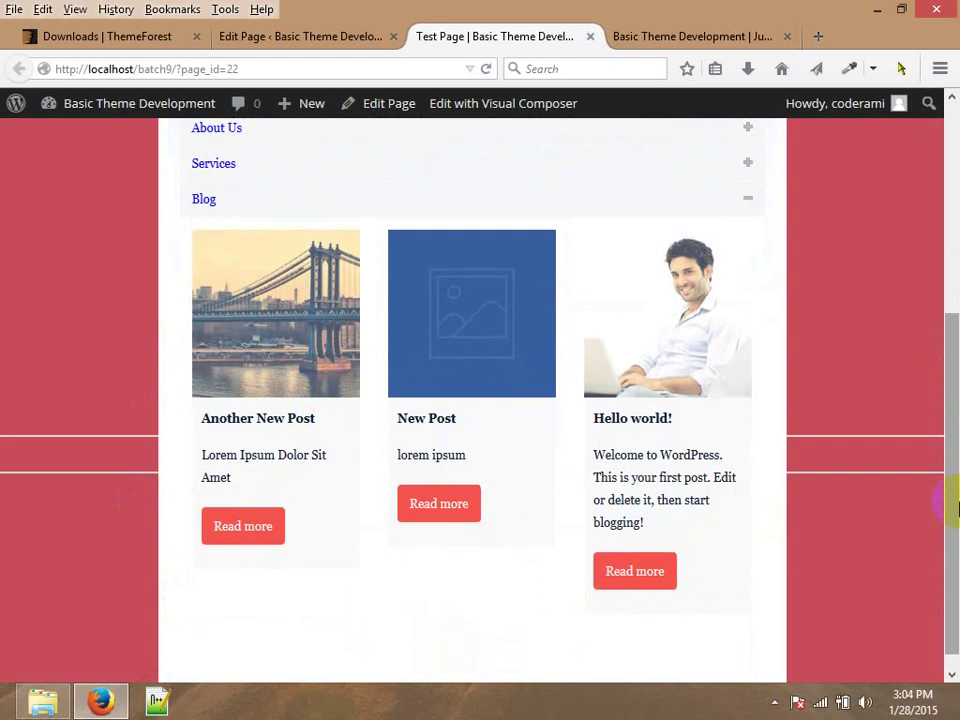
pyautogui.moveTo(955, 508); pyautogui.dragTo(954, 225)
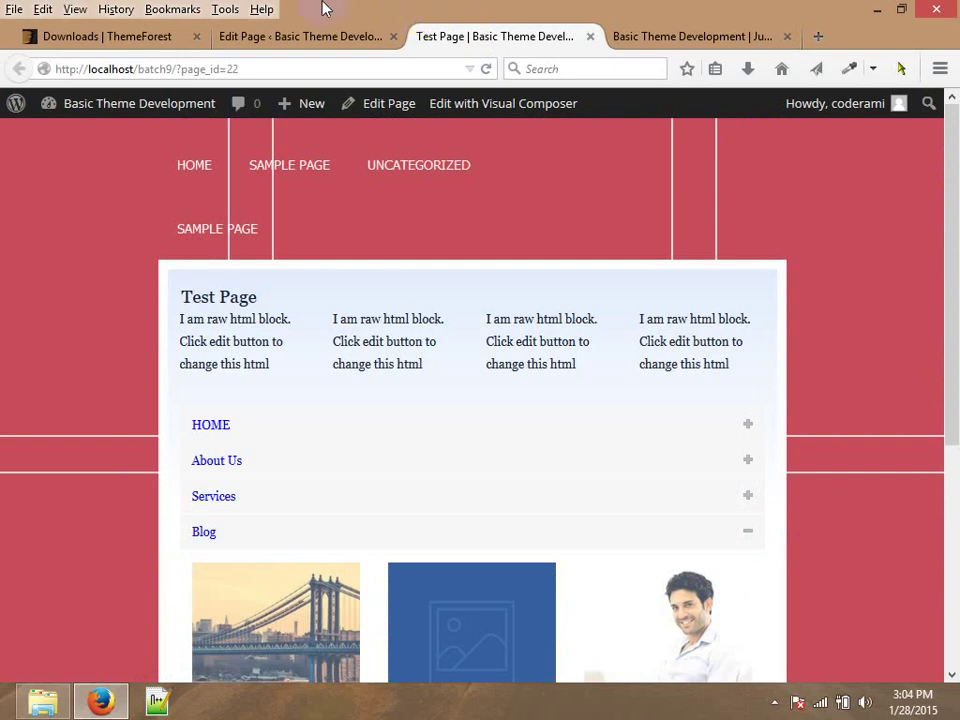
# Switch to the ThemeForest Downloads page and view the purchased Visual Composer plugins.
pyautogui.click(135, 33)
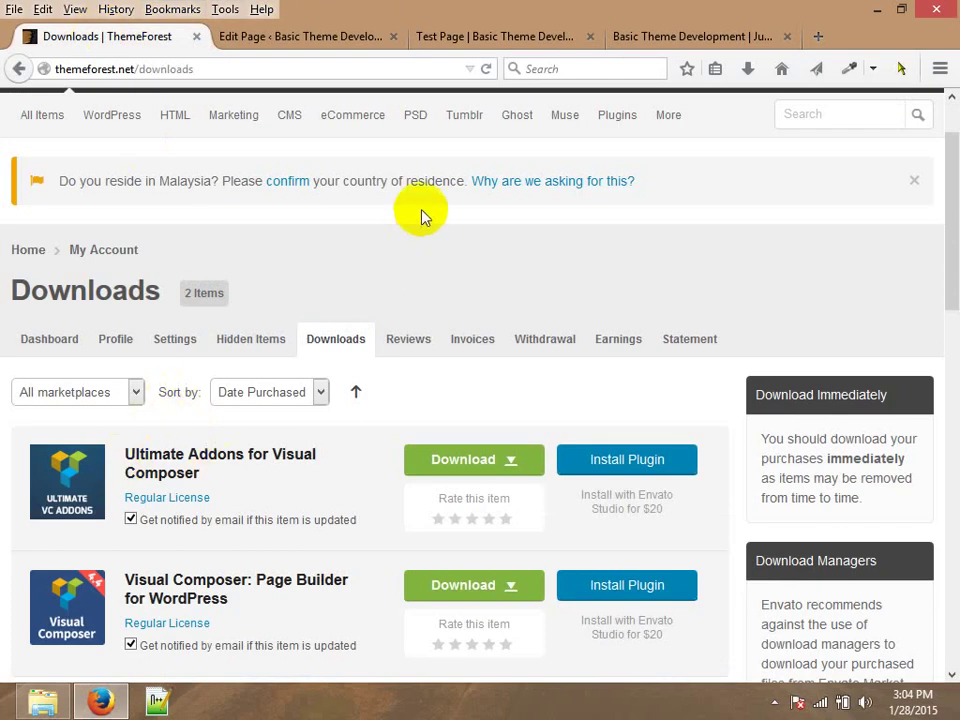
pyautogui.click(369, 256)
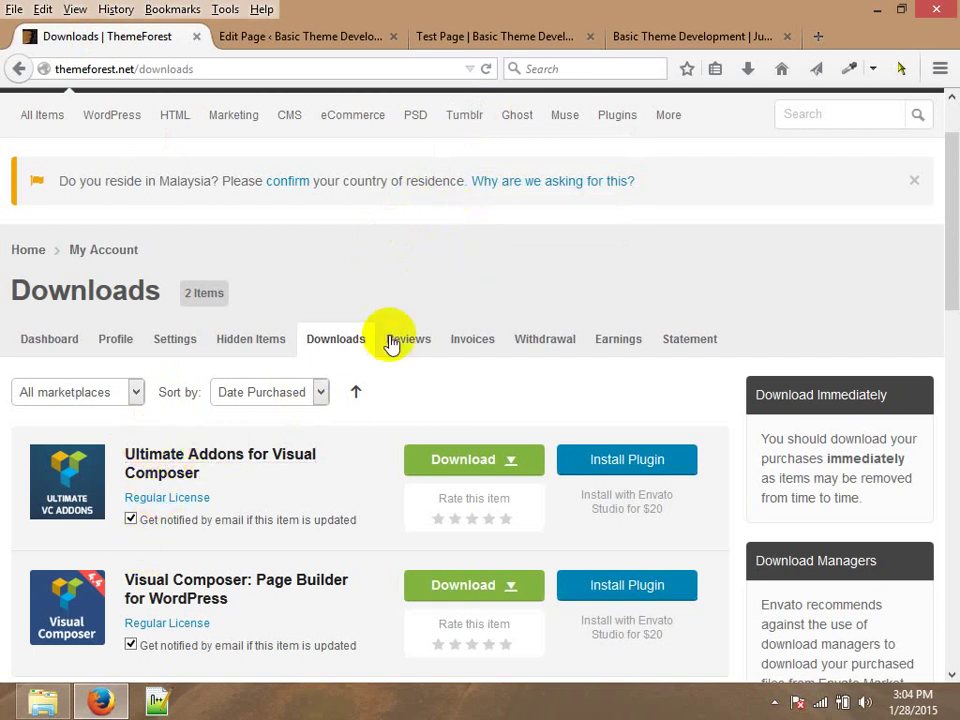
# Return to the Test Page editor and view the available Visual Composer elements in the Add Element list, then close it.
pyautogui.click(315, 38)
pyautogui.moveTo(950, 385); pyautogui.dragTo(945, 205)
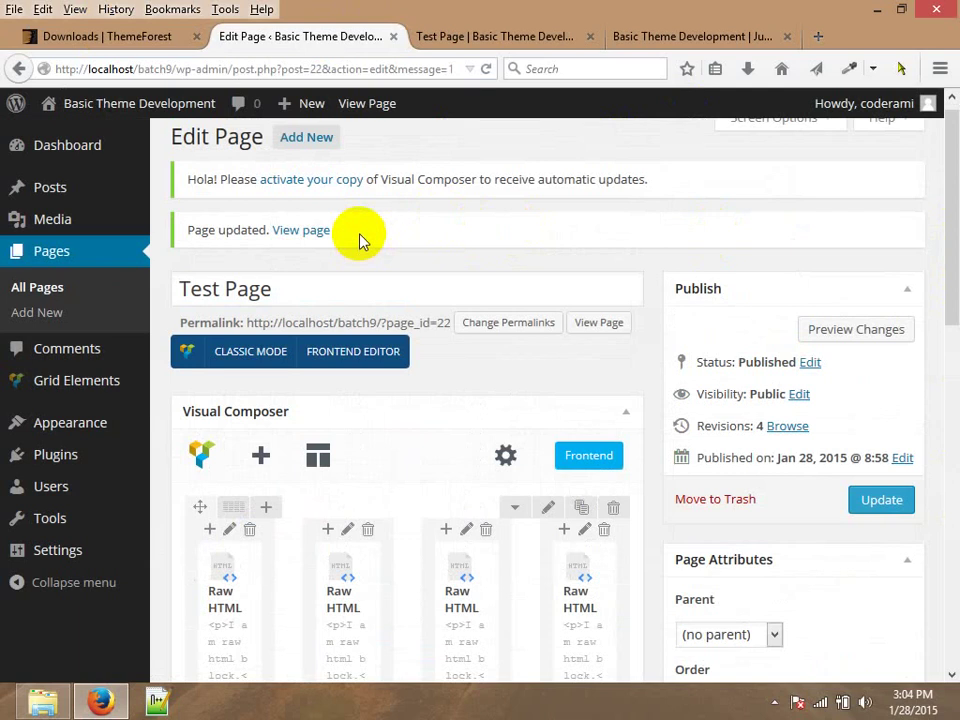
pyautogui.click(133, 40)
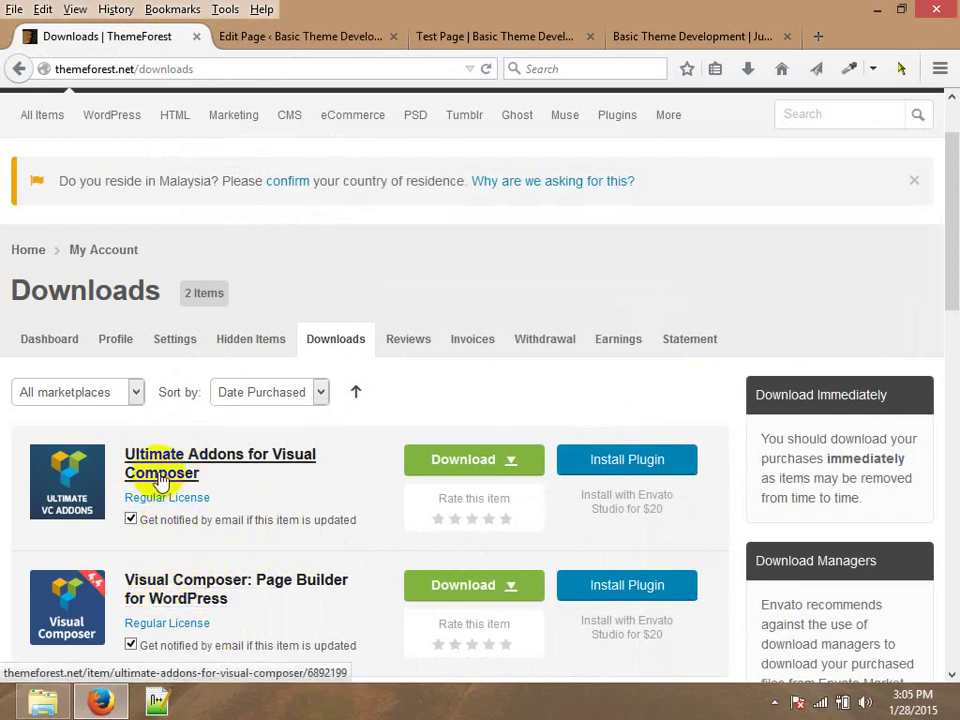
pyautogui.click(235, 31)
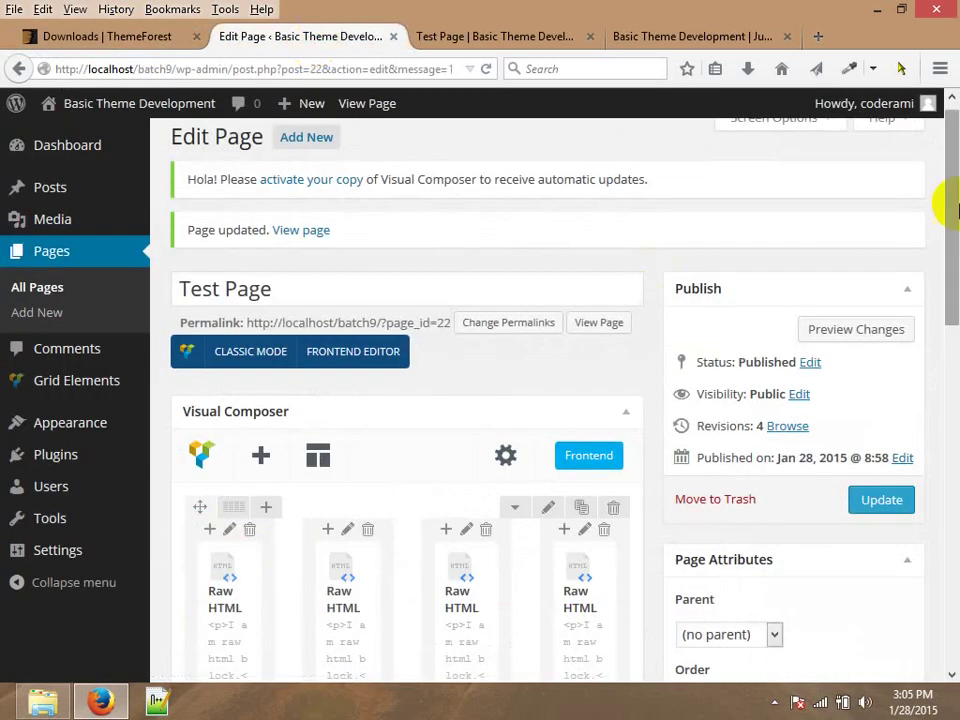
pyautogui.click(260, 455)
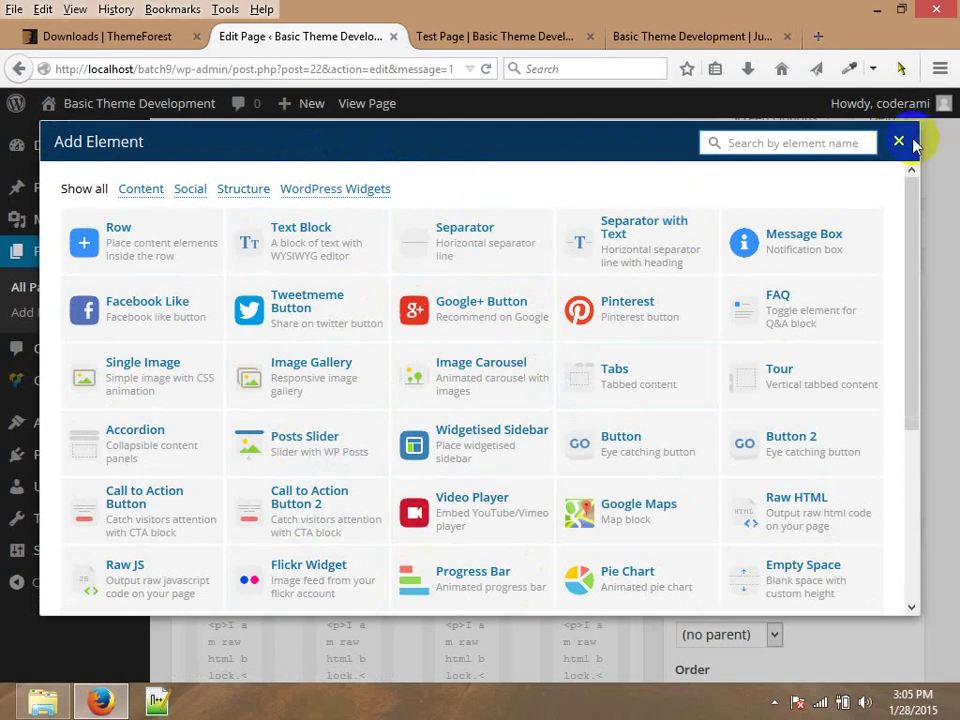
pyautogui.press('Escape')
# Download the Ultimate Addons for Visual Composer package from the ThemeForest Downloads page, using the Compressed category.
pyautogui.click(120, 40)
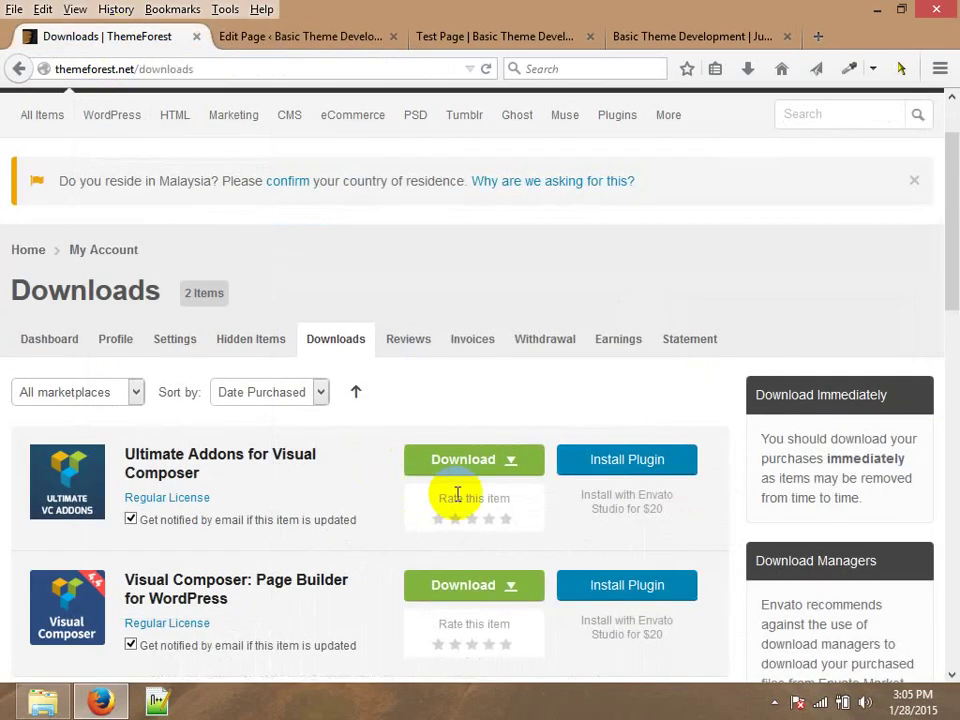
pyautogui.click(505, 459)
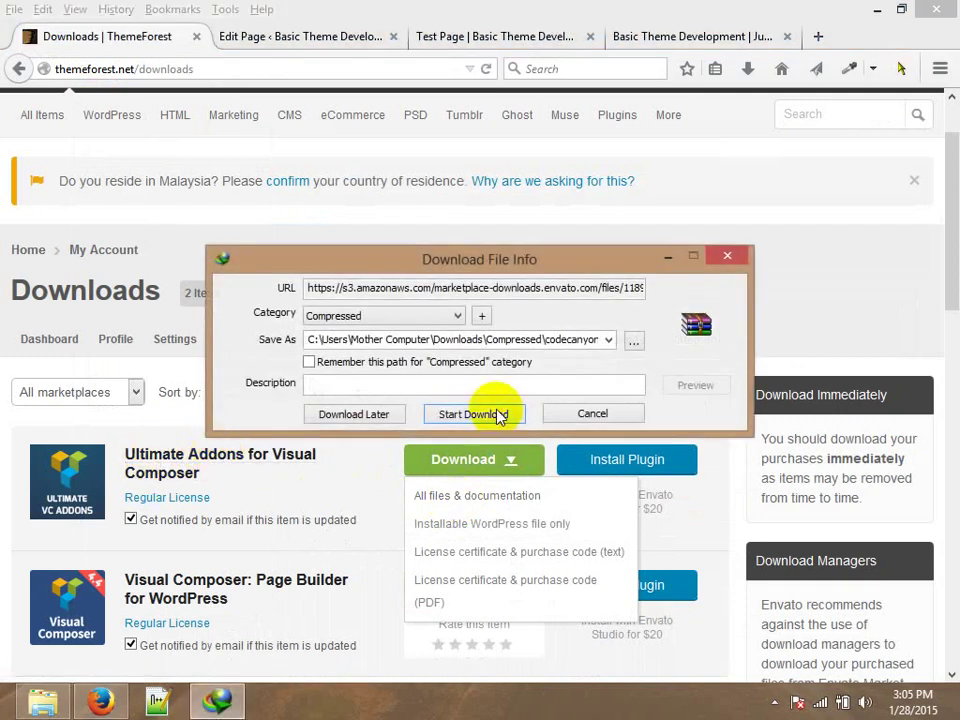
pyautogui.click(498, 414)
pyautogui.click(183, 510)
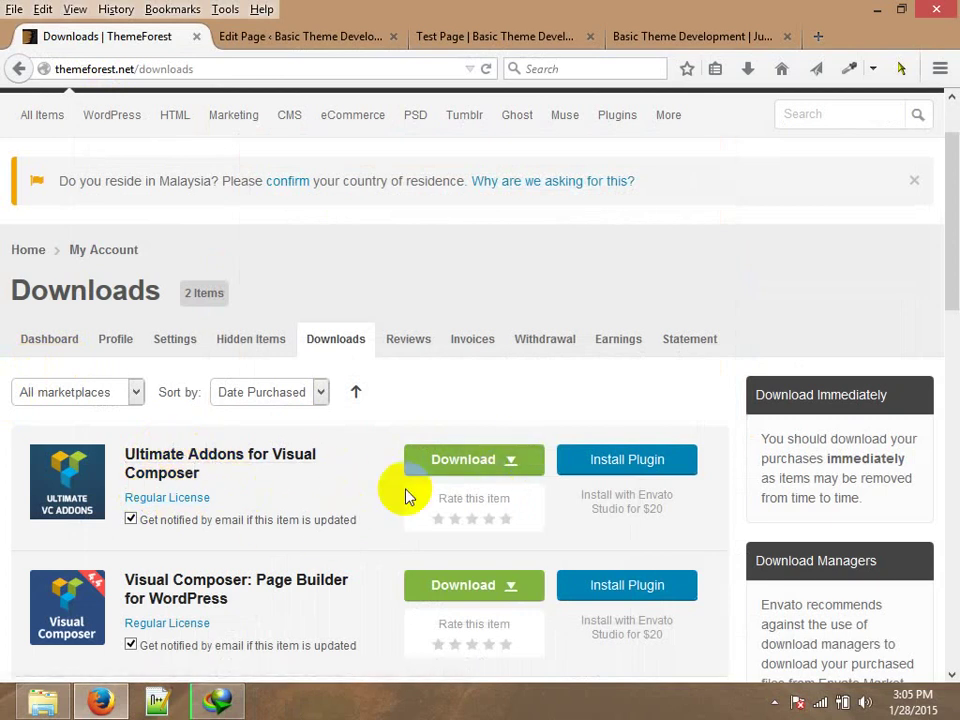
pyautogui.click(506, 467)
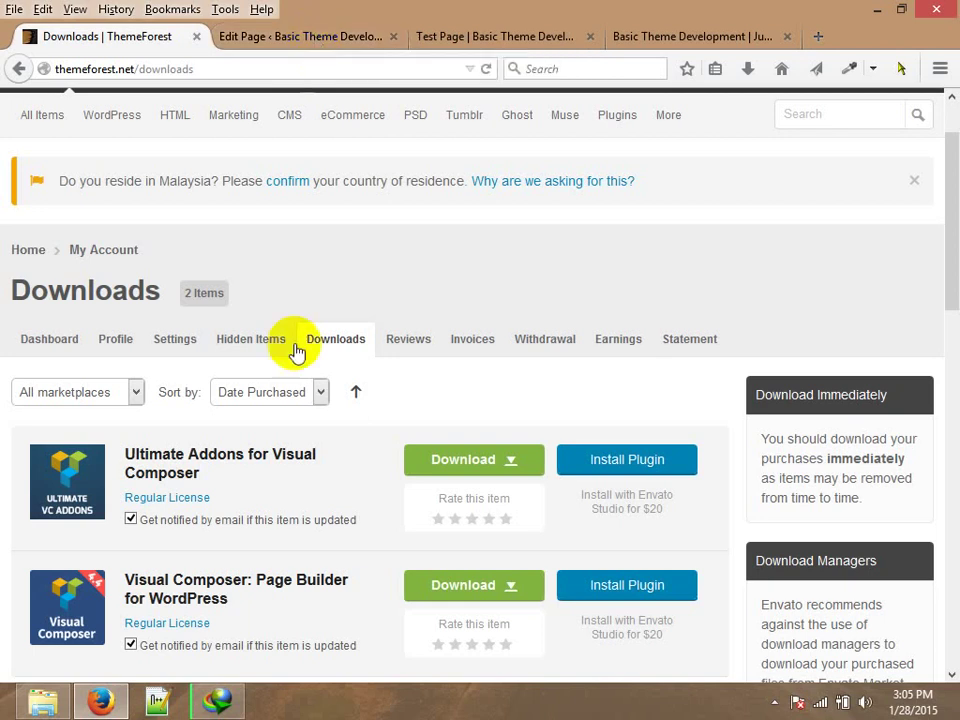
pyautogui.moveTo(482, 459)
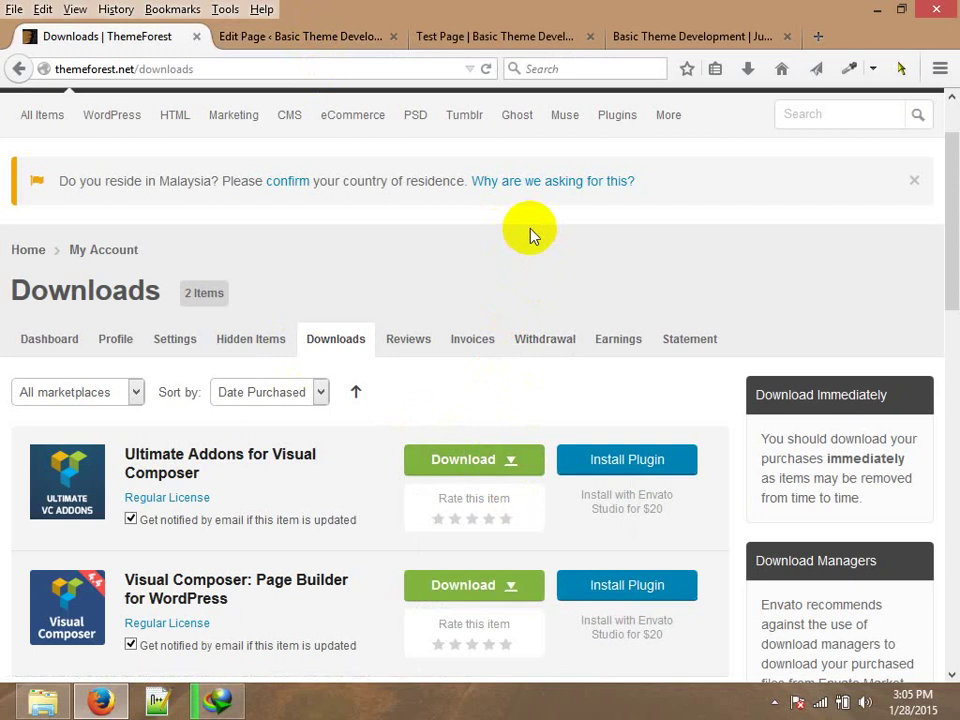
pyautogui.moveTo(213, 483); pyautogui.dragTo(118, 446)
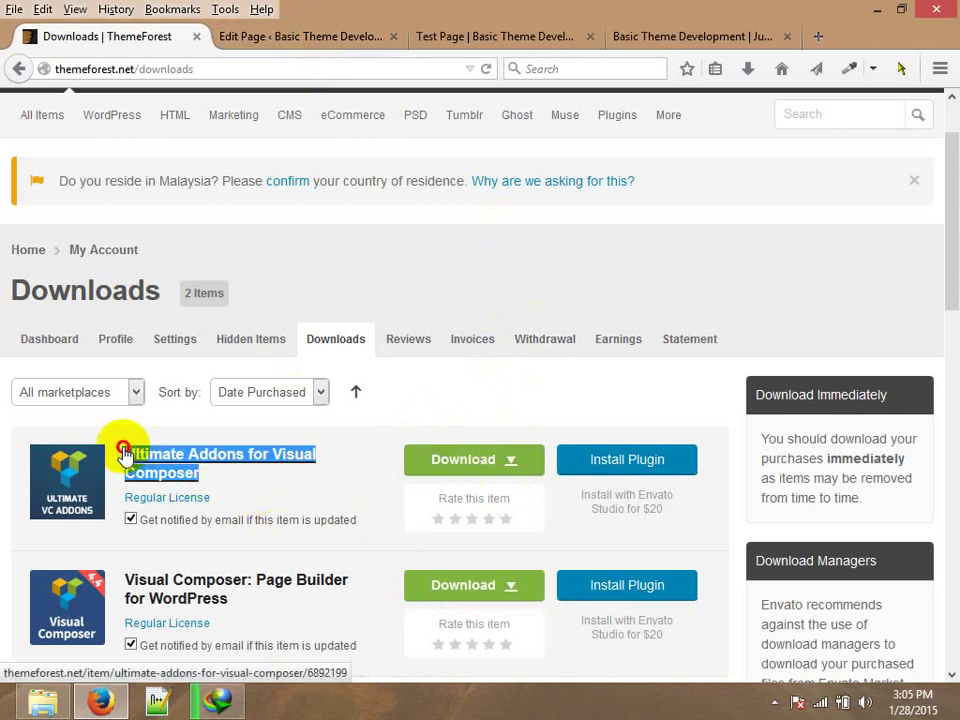
pyautogui.click(427, 273)
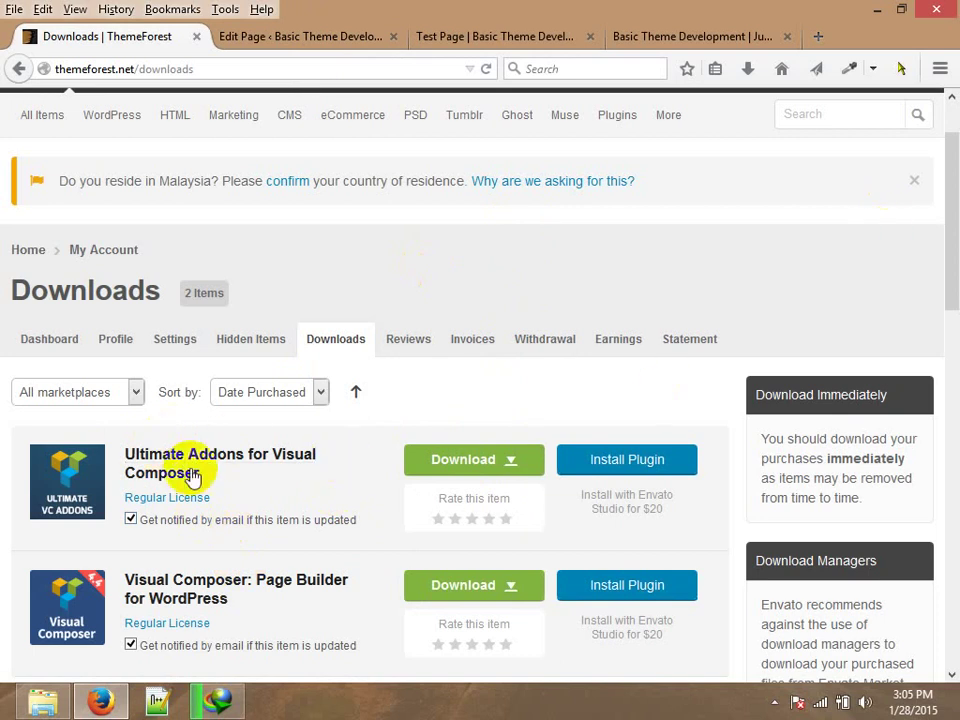
pyautogui.click(321, 36)
pyautogui.moveTo(958, 503)
pyautogui.mouseDown()
pyautogui.moveTo(943, 632)
pyautogui.moveTo(945, 135)
pyautogui.moveTo(957, 142)
pyautogui.mouseUp()
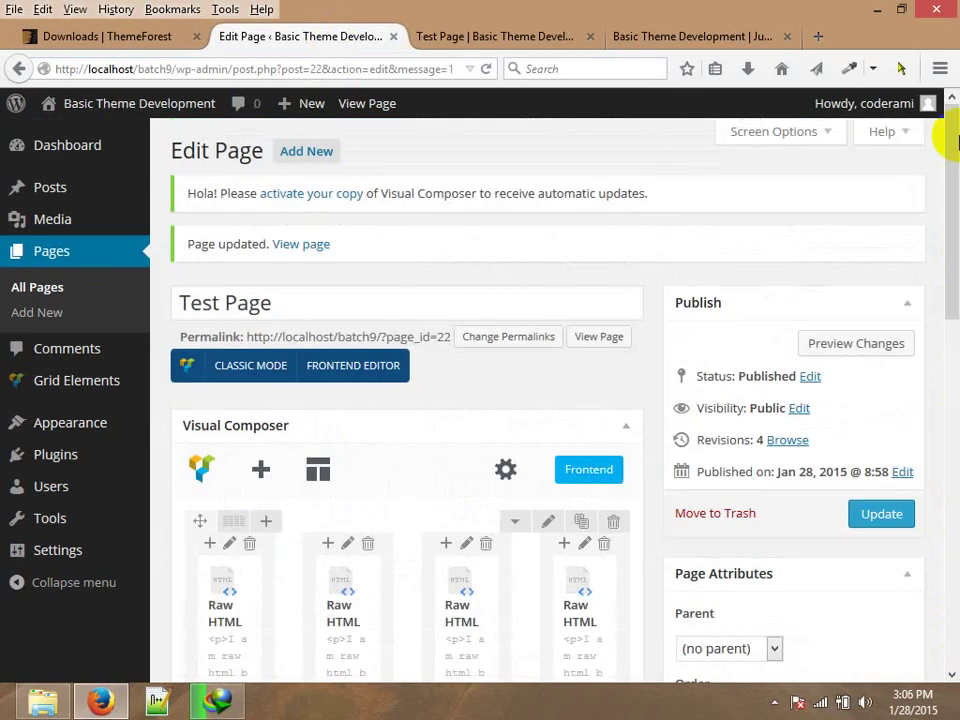
pyautogui.click(497, 167)
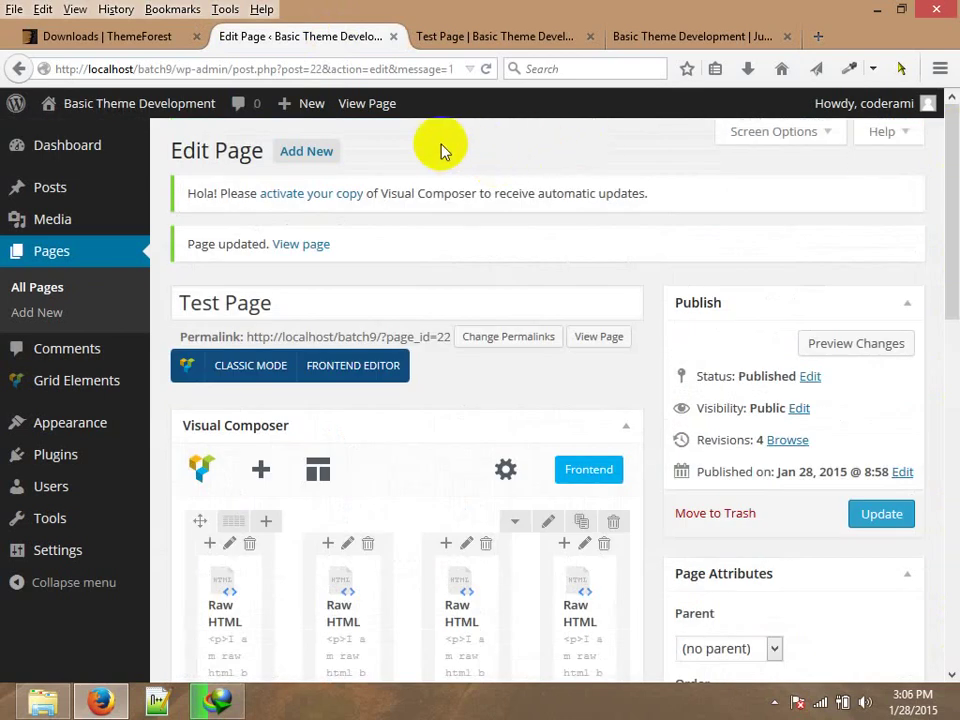
pyautogui.click(465, 32)
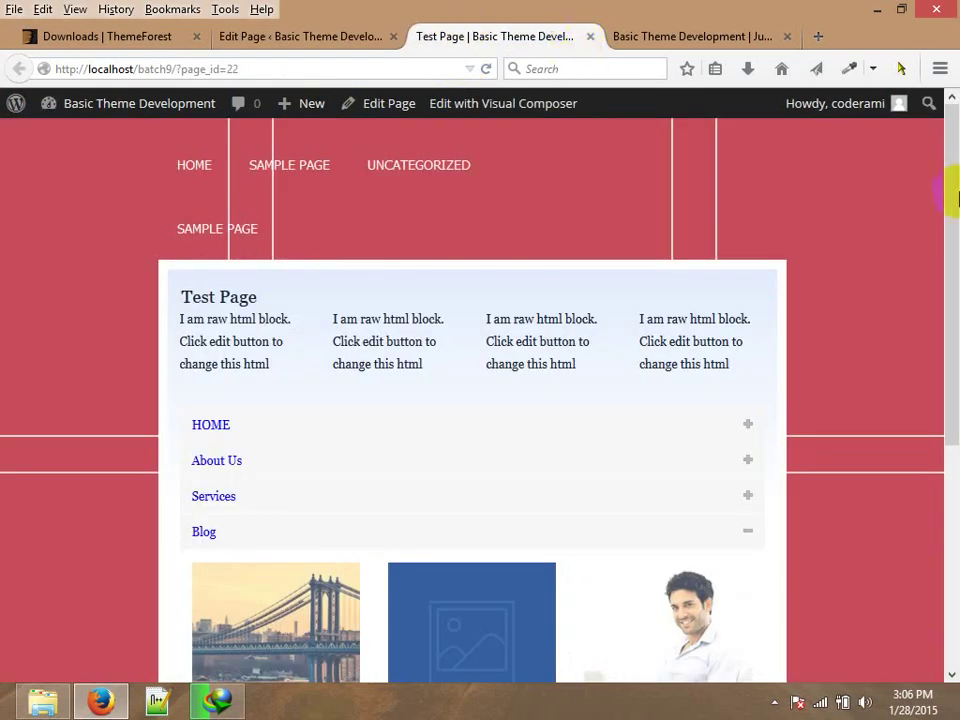
pyautogui.moveTo(955, 193)
pyautogui.mouseDown()
pyautogui.moveTo(955, 546)
pyautogui.moveTo(955, 193)
pyautogui.mouseUp()
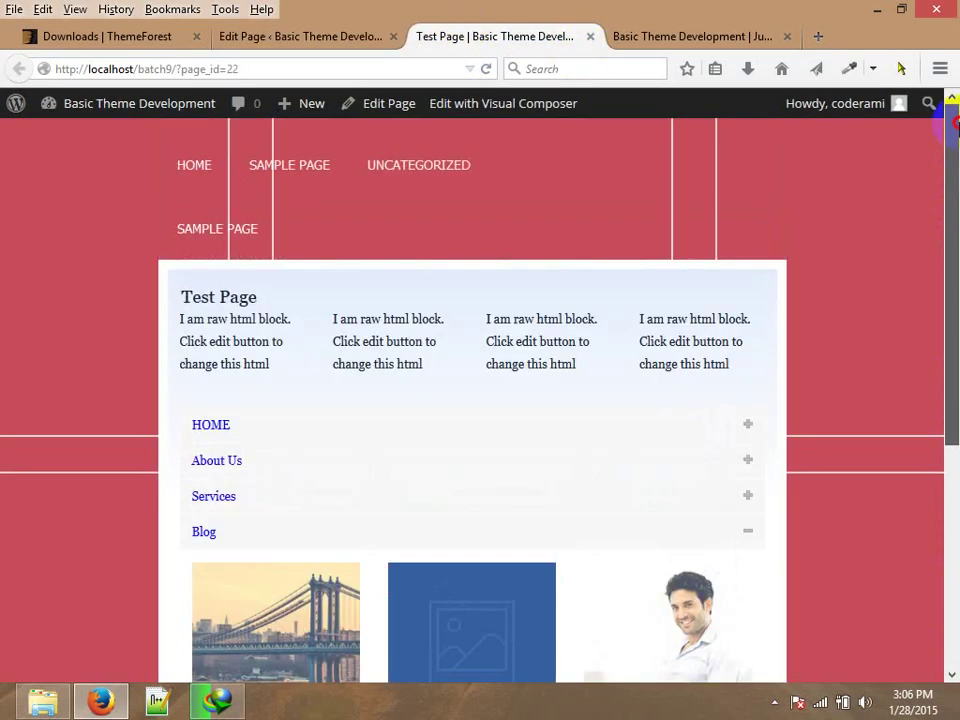
# Browse the WordPress Widgets, Social and Content categories of the Add Element list in the Test Page editor, and close it.
pyautogui.click(300, 34)
pyautogui.scroll(-15, 941, 504)
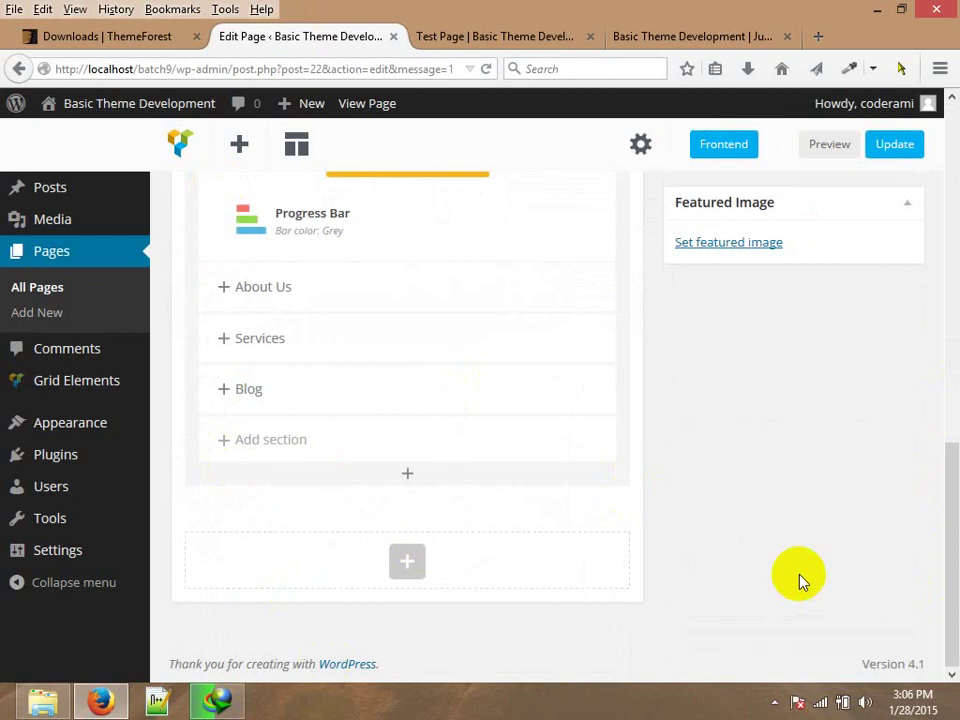
pyautogui.click(396, 561)
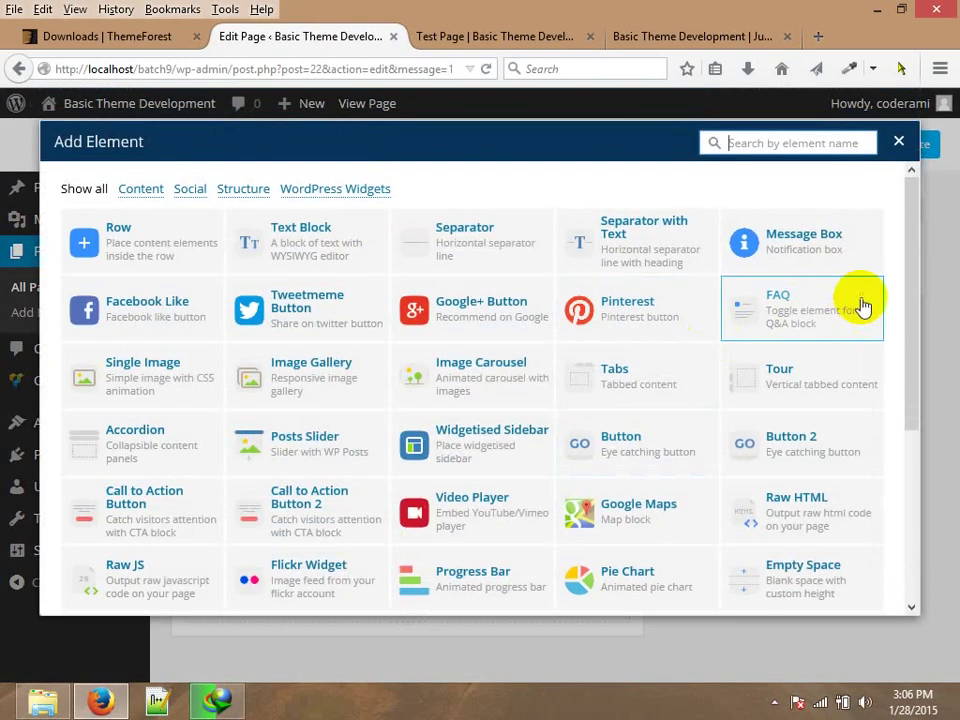
pyautogui.click(362, 195)
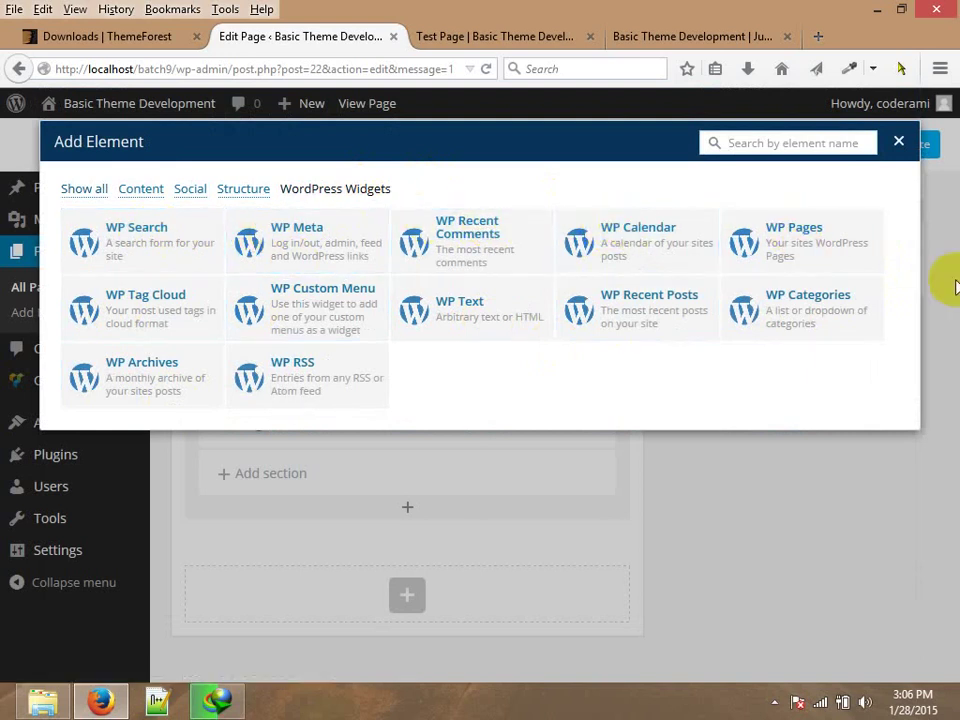
pyautogui.click(192, 189)
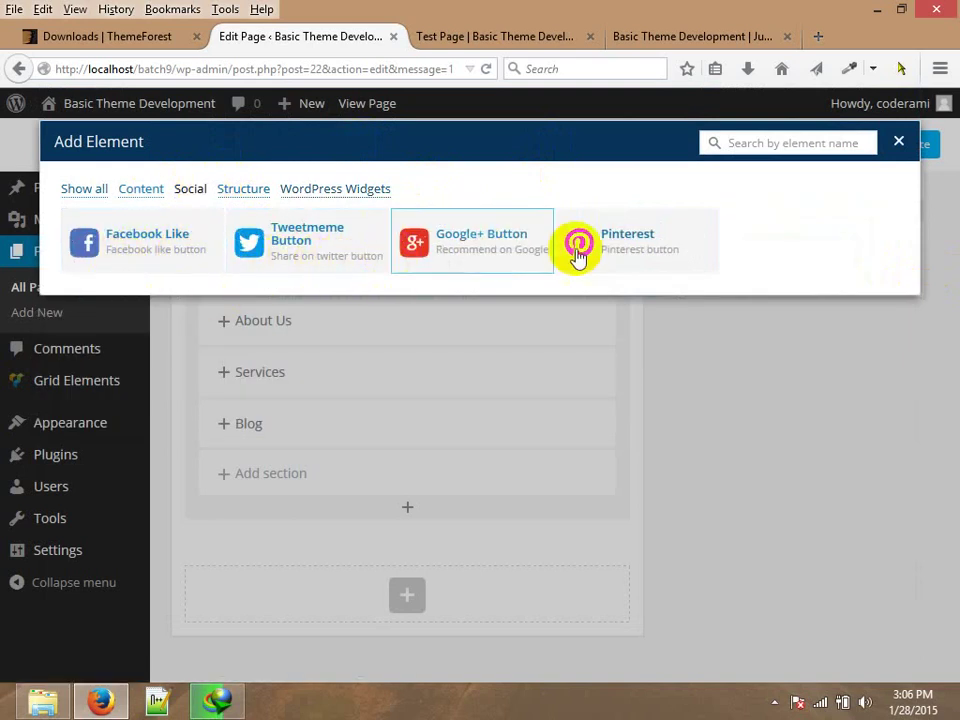
pyautogui.click(139, 190)
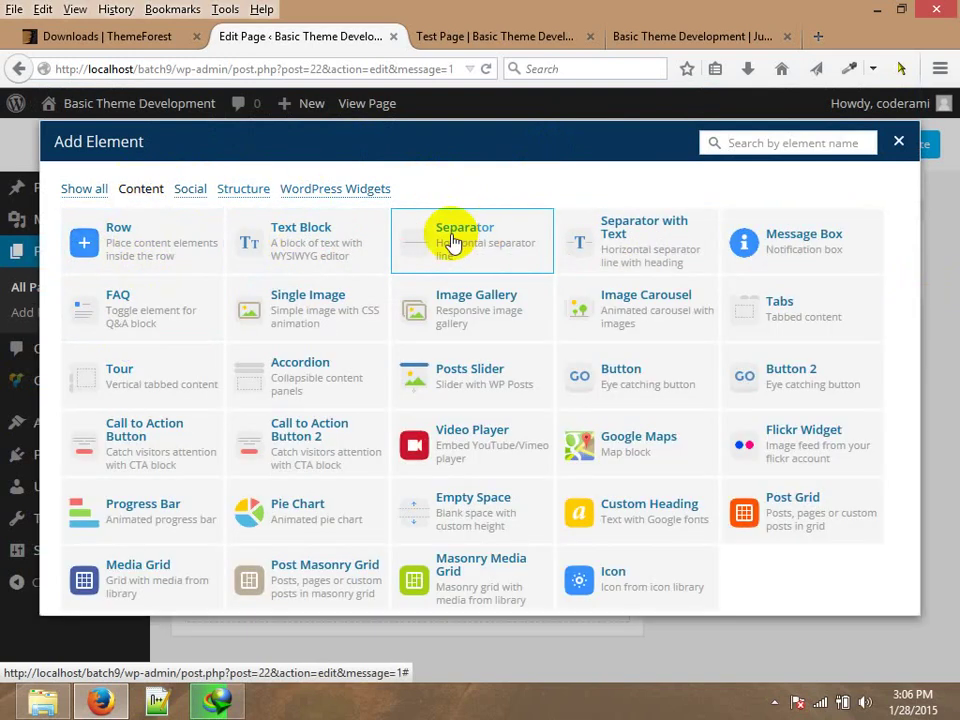
pyautogui.click(900, 143)
# Inspect the HOME accordion link on the published Test Page and add color: red to its .wpb_accordion_header a rule.
pyautogui.click(469, 33)
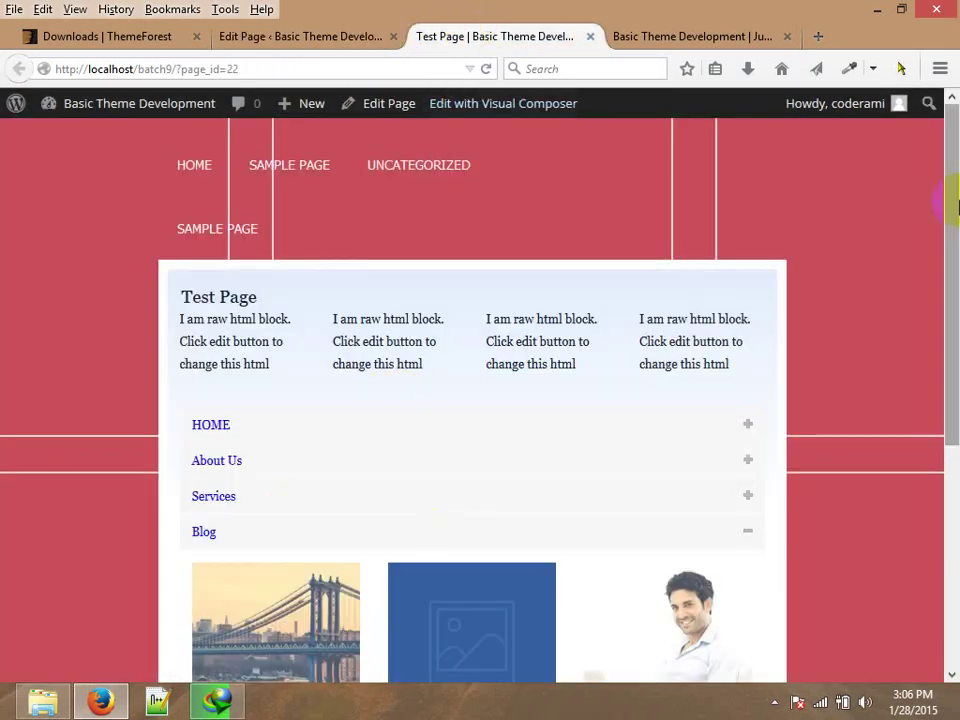
pyautogui.moveTo(957, 205); pyautogui.dragTo(957, 318)
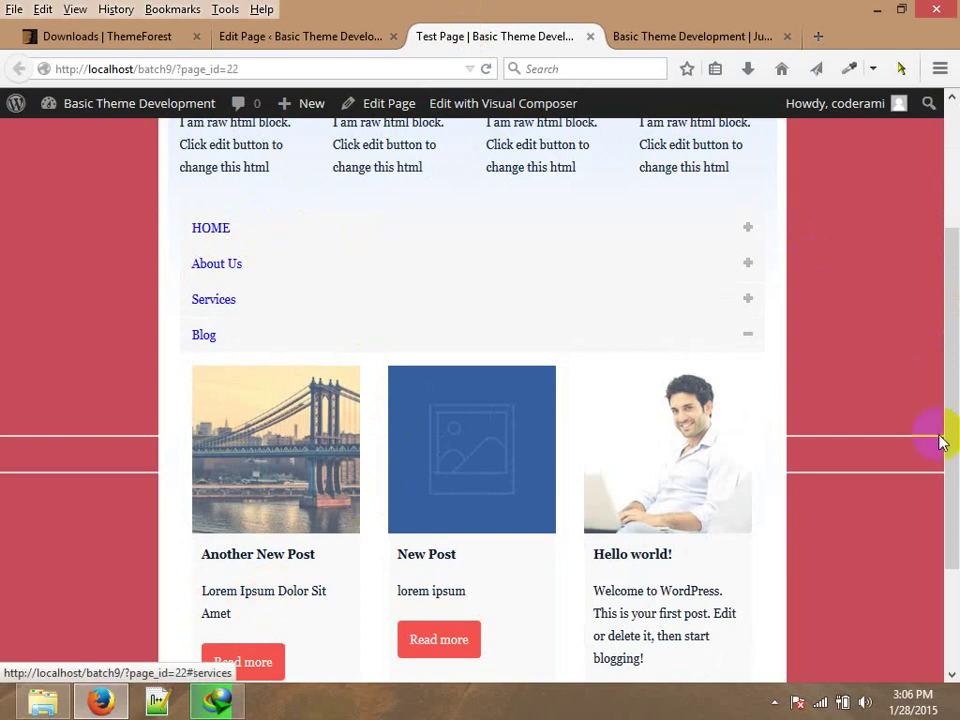
pyautogui.rightClick(214, 229)
pyautogui.click(317, 418)
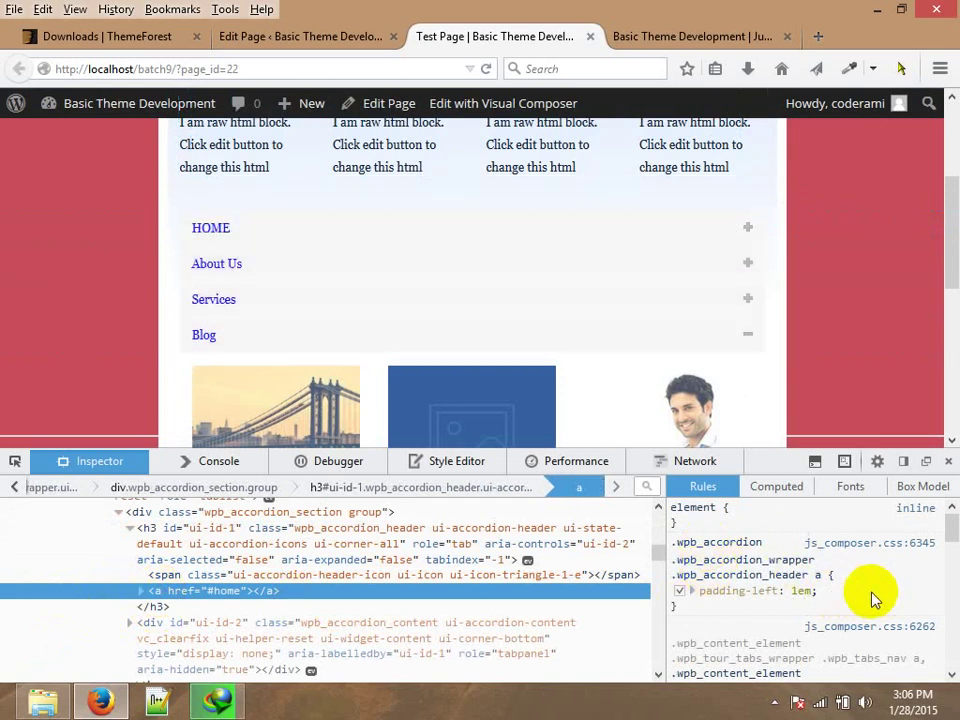
pyautogui.click(878, 597)
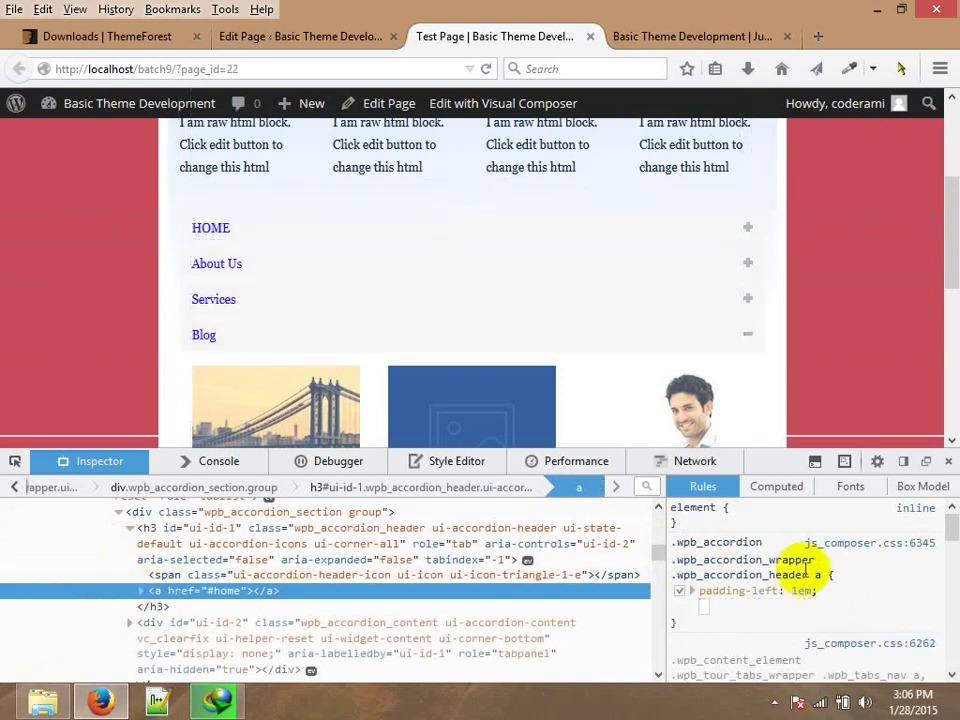
pyautogui.write('colo')
pyautogui.press('Tab')
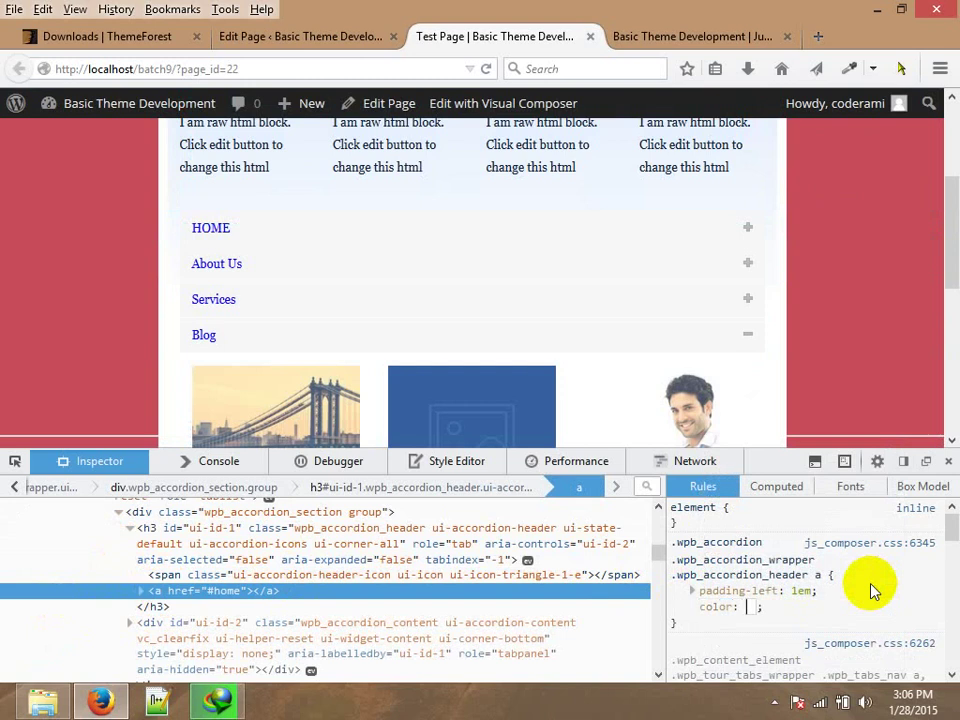
pyautogui.write('#')
pyautogui.press('BackSpace')
pyautogui.write('red')
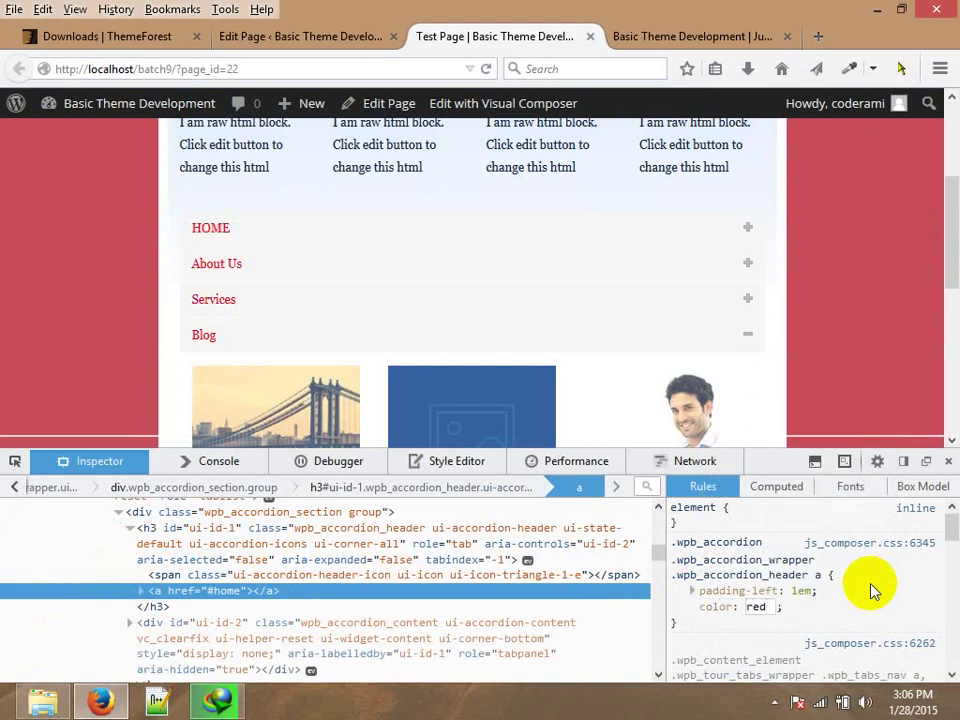
pyautogui.press('Return')
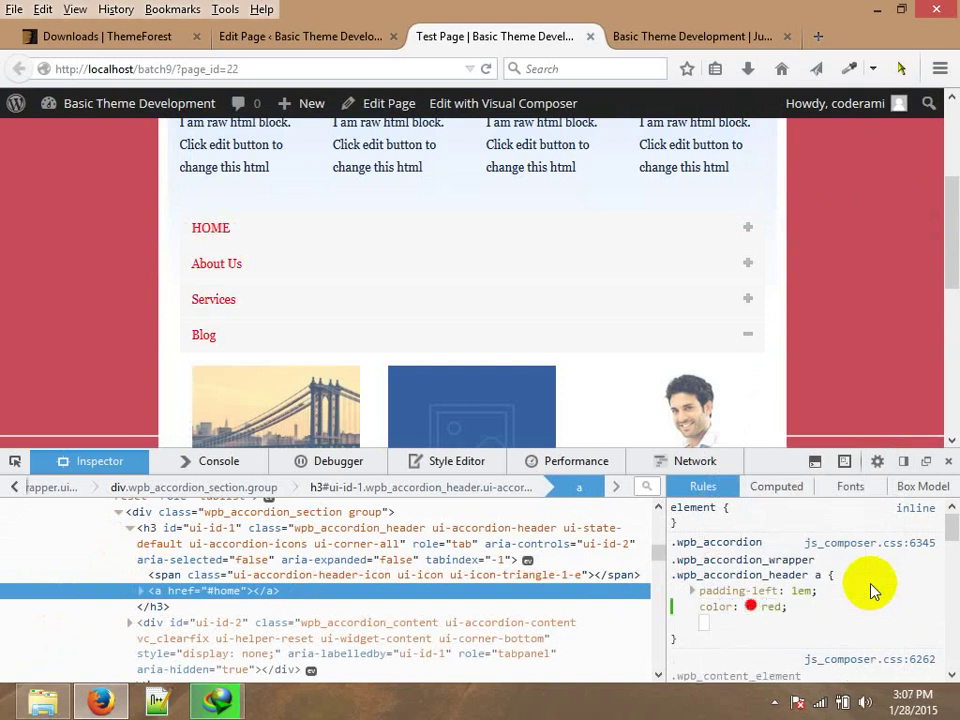
# Add font-family: tahoma to the accordion header link rule.
pyautogui.write('font-family')
pyautogui.press('Tab')
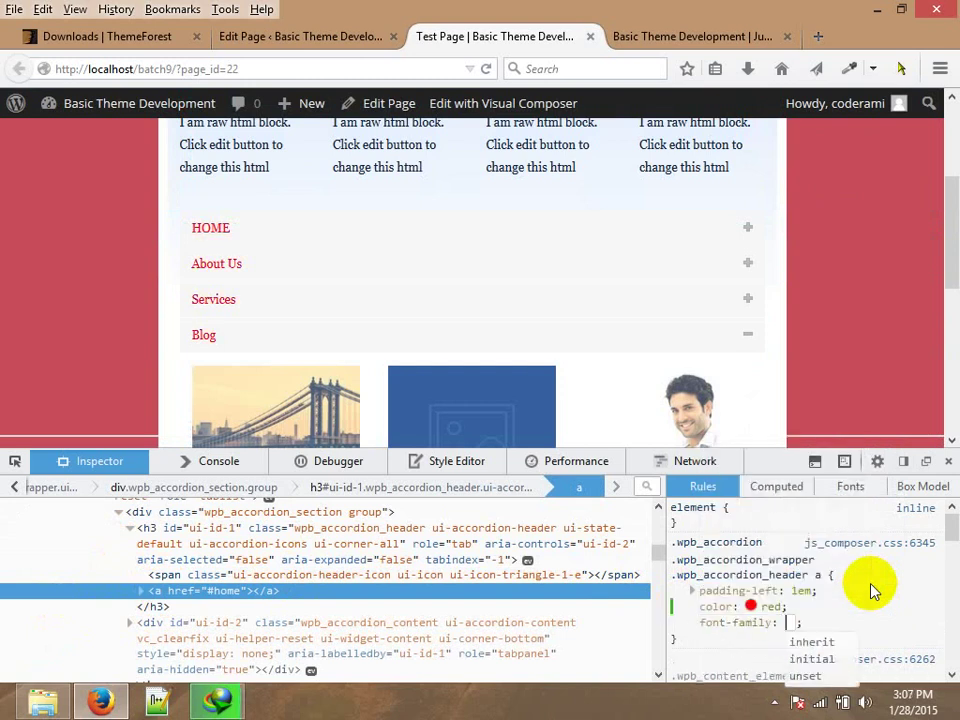
pyautogui.write('tahoma')
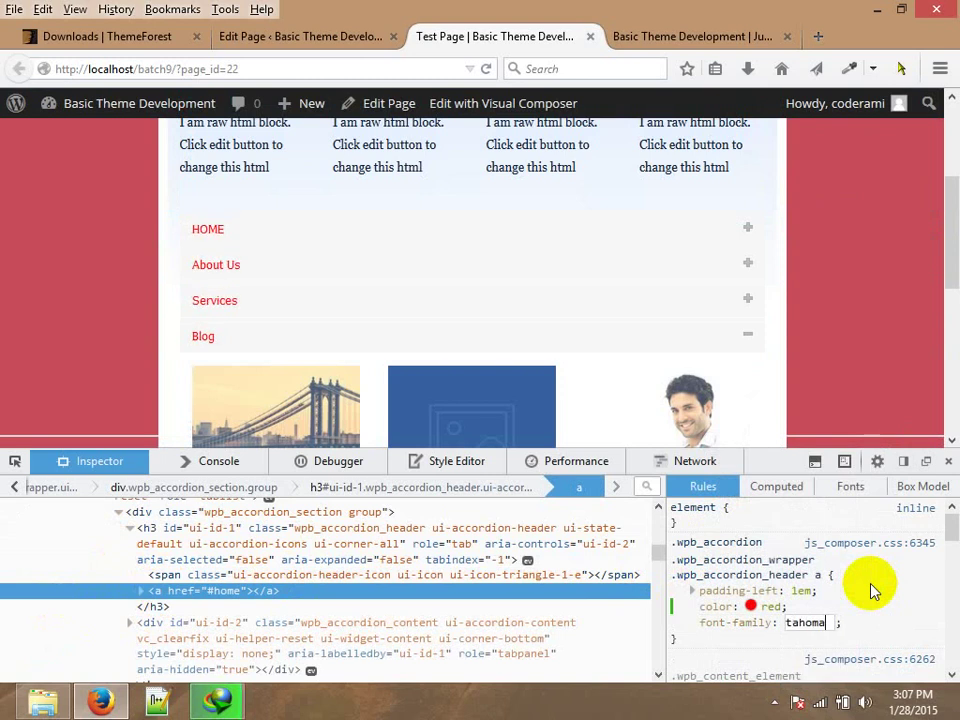
pyautogui.press('Return')
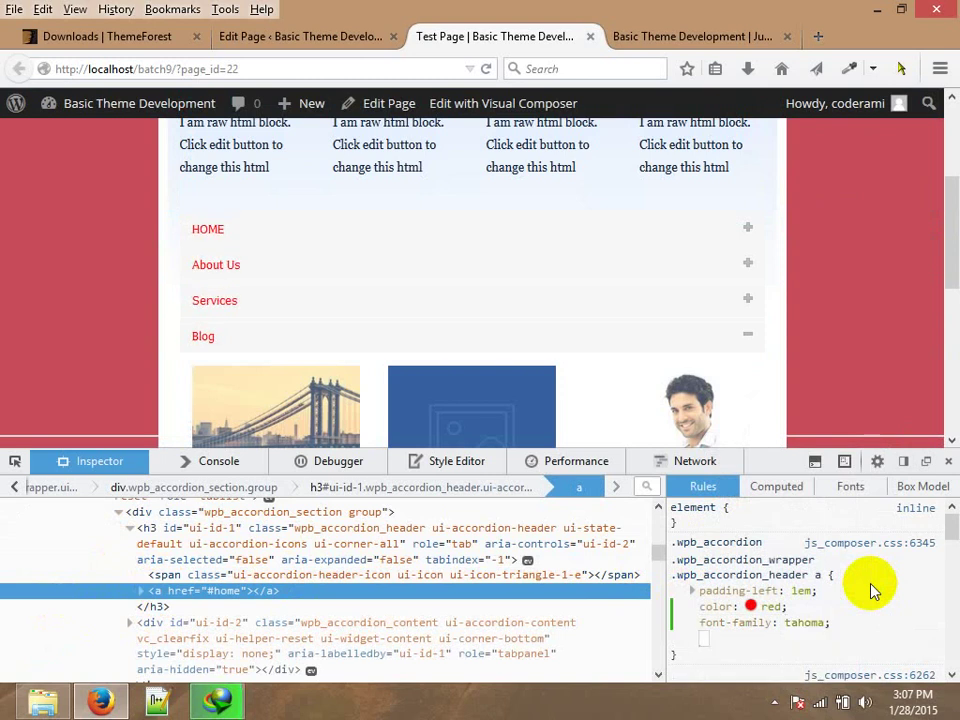
# Add a font-size property to the accordion header link rule, trying 20px and settling on 14px.
pyautogui.write('font-size')
pyautogui.press('Tab')
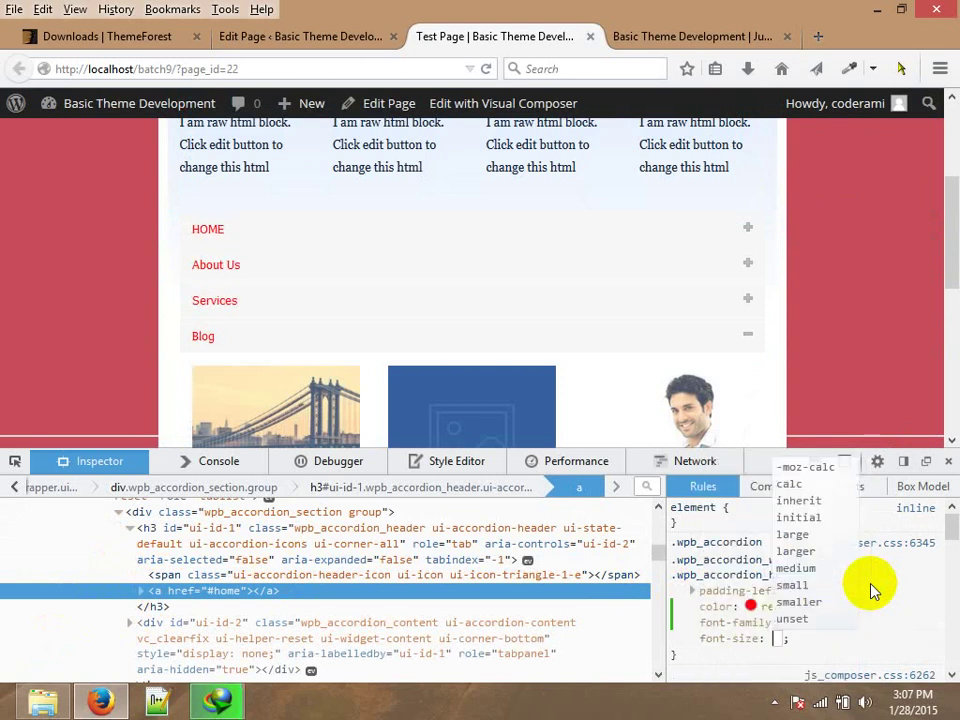
pyautogui.write('20px')
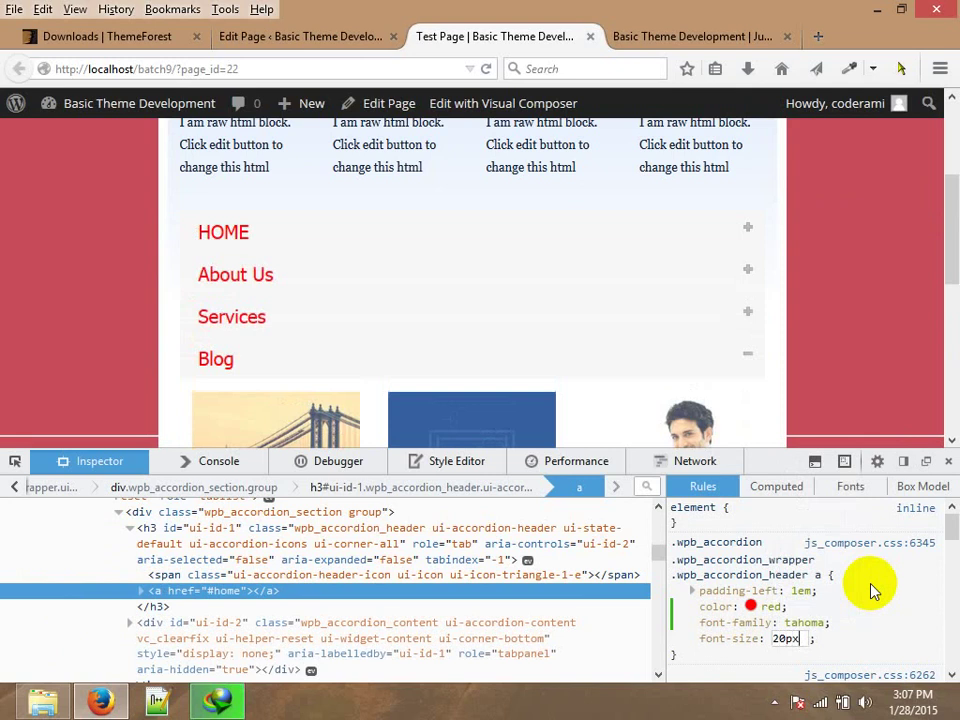
pyautogui.press('BackSpace')
pyautogui.press('BackSpace')
pyautogui.press('BackSpace')
pyautogui.press('BackSpace')
pyautogui.write('14px')
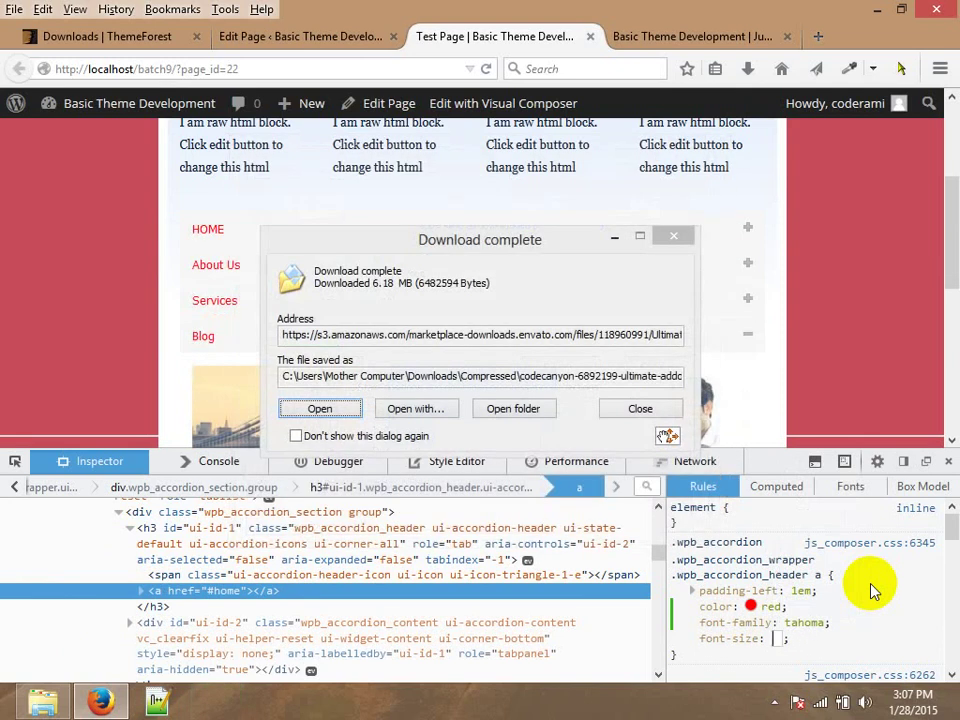
pyautogui.press('Return')
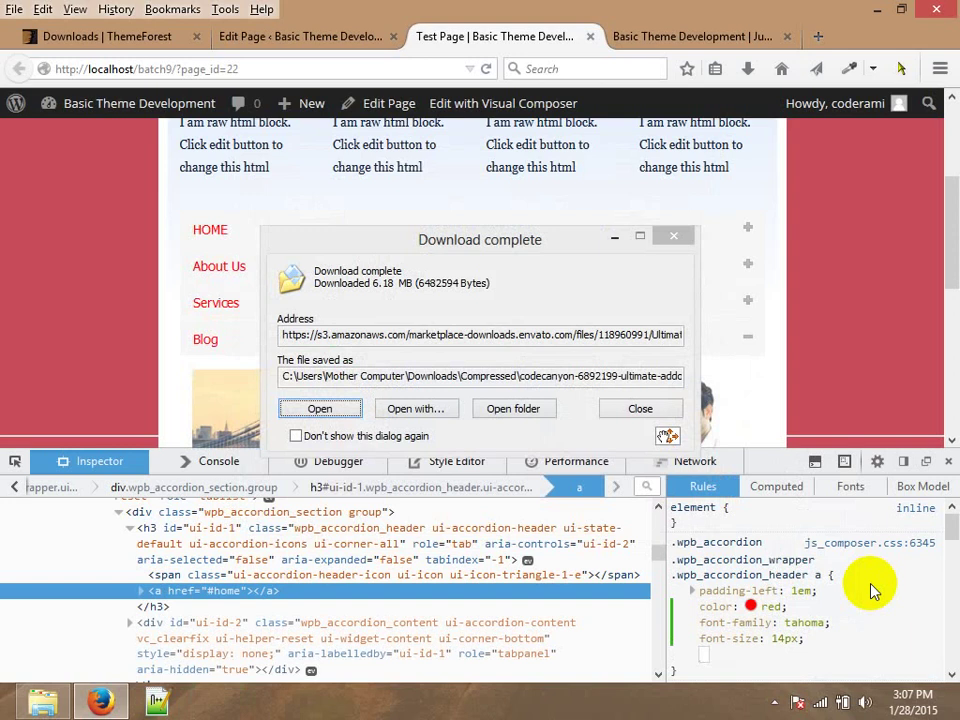
# Add background: green to the accordion header link rule and set its color to #FFFFFF.
pyautogui.write('background')
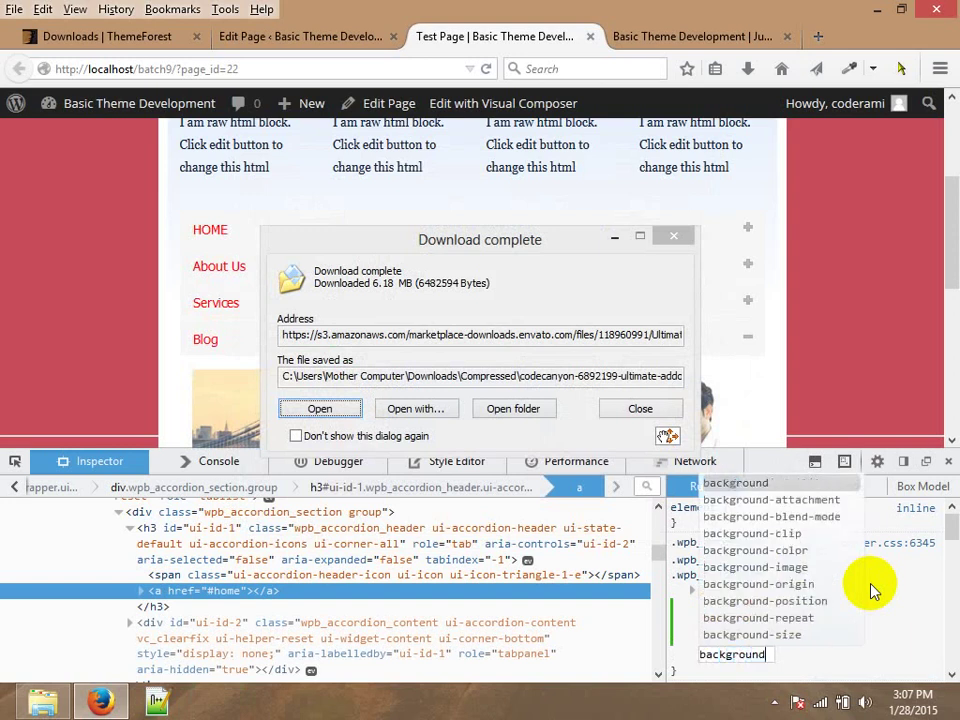
pyautogui.press('Tab')
pyautogui.write('green')
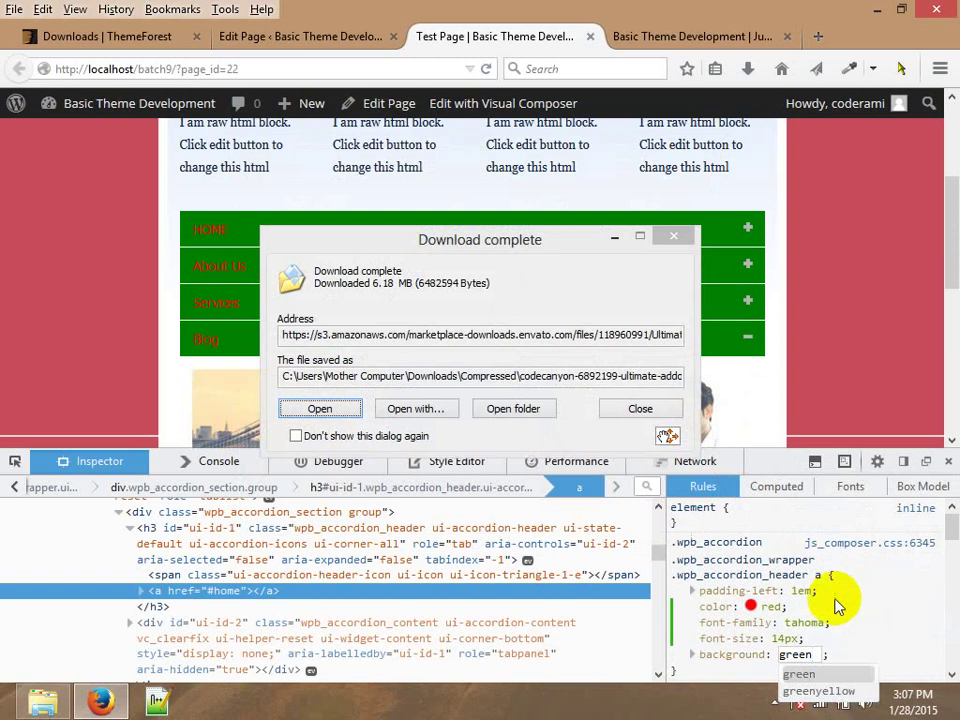
pyautogui.press('Return')
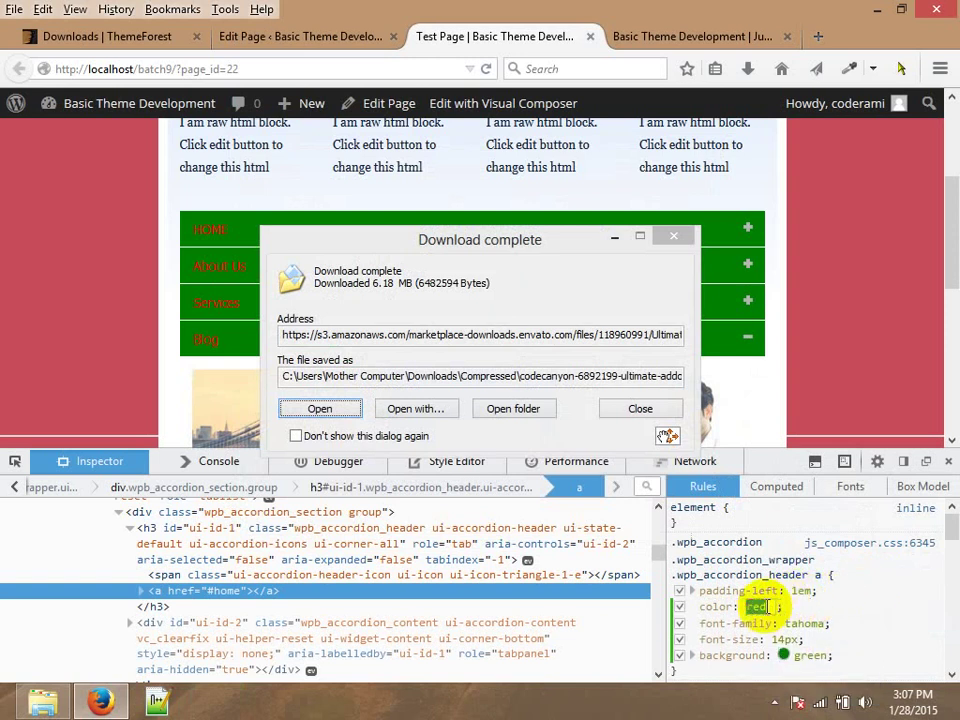
pyautogui.click(775, 507)
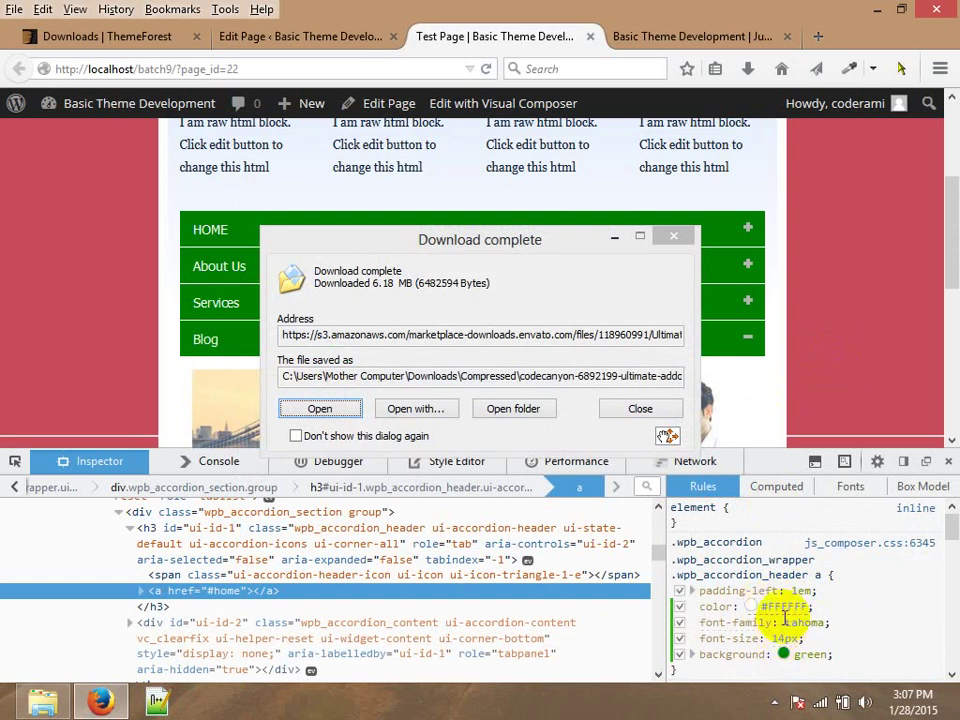
# Copy the entire edited .wpb_accordion_header a rule, from its .wpb_accordion selector through the closing brace.
pyautogui.scroll(-1, 949, 596)
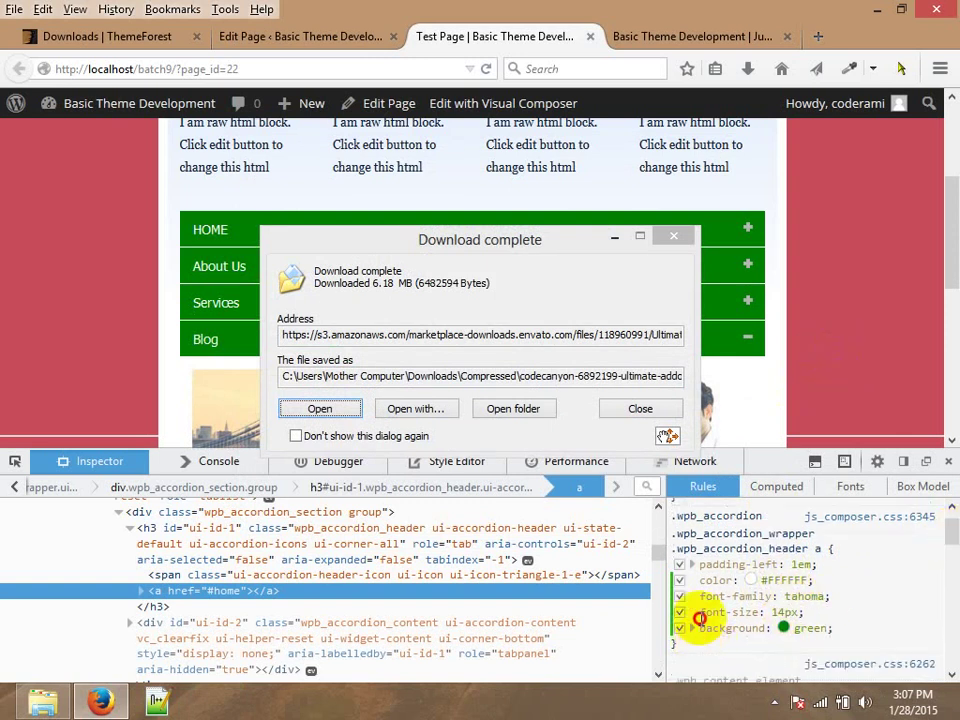
pyautogui.moveTo(700, 618); pyautogui.dragTo(660, 515)
pyautogui.hotkey('ctrl', 'c')
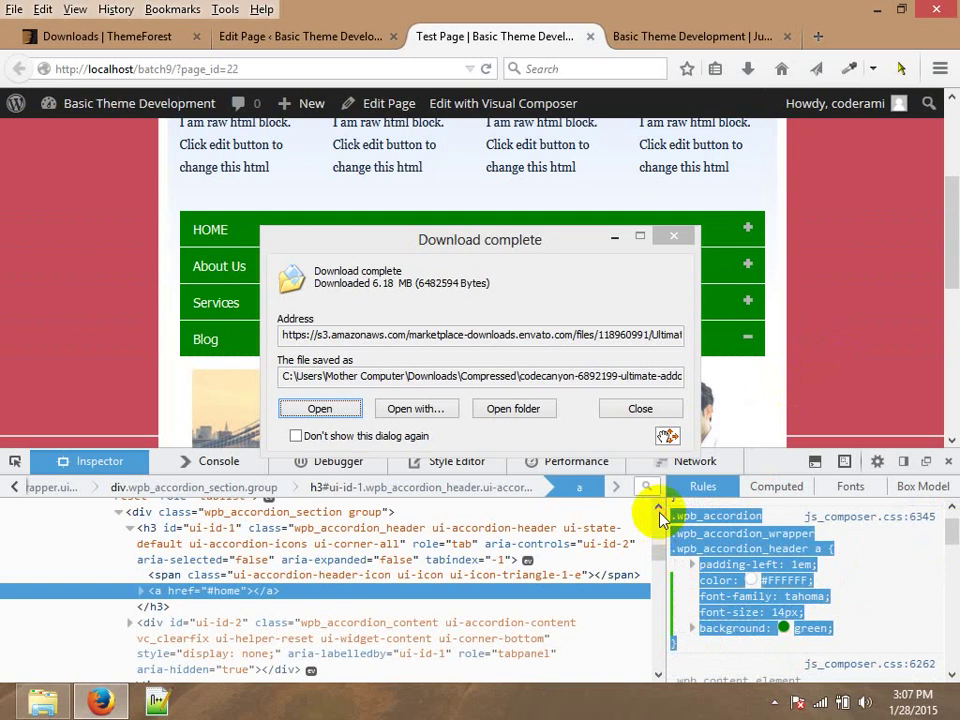
pyautogui.scroll(1, 947, 528)
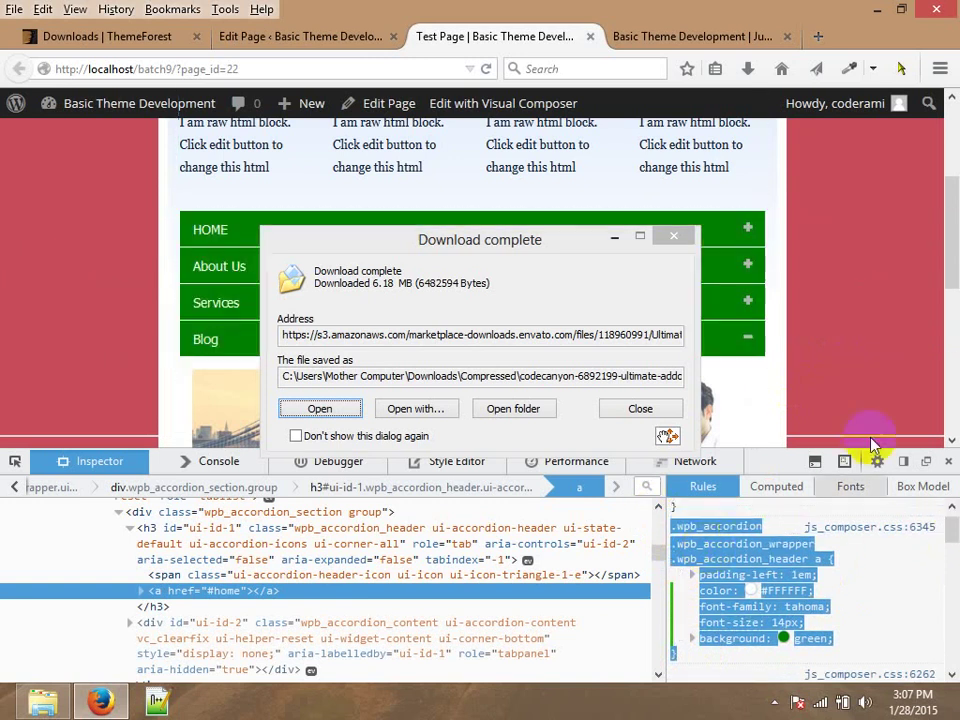
# Close the page inspector and minimize the download-complete dialog.
pyautogui.click(947, 461)
pyautogui.click(614, 237)
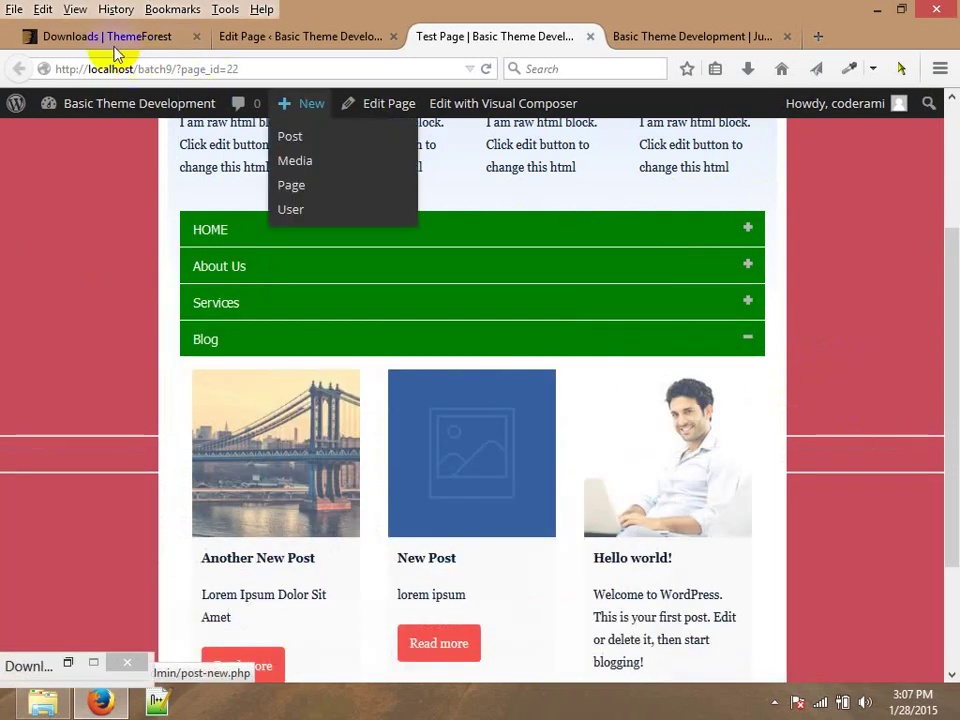
pyautogui.click(110, 37)
pyautogui.click(292, 37)
# Switch to File Explorer and open style.css from the oceansky theme folder under wp-content in Notepad++.
pyautogui.click(42, 702)
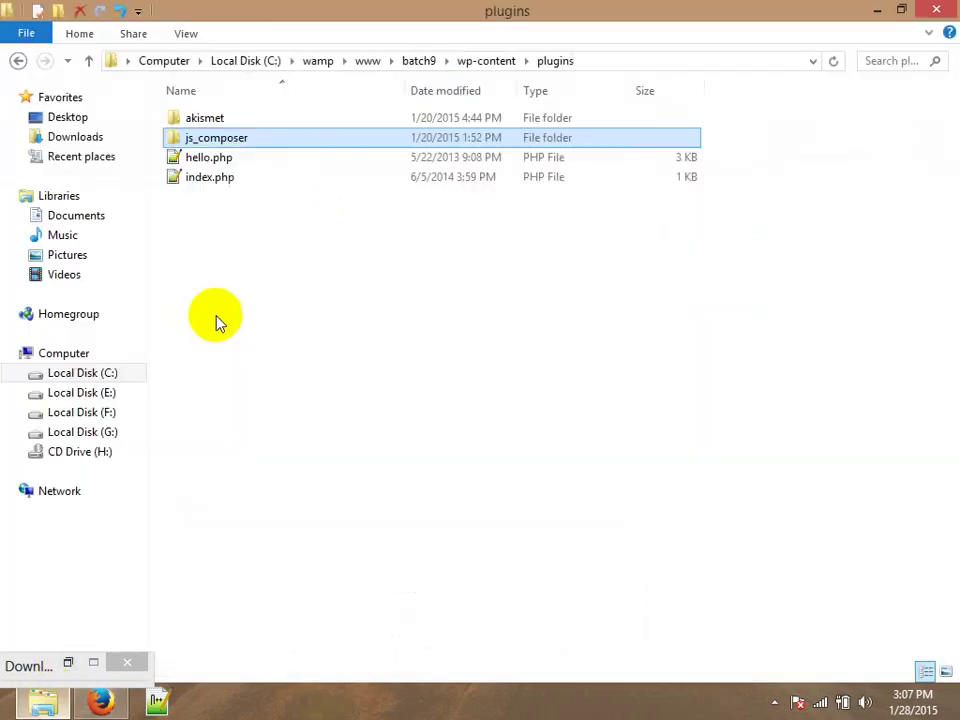
pyautogui.click(490, 62)
pyautogui.doubleClick(212, 137)
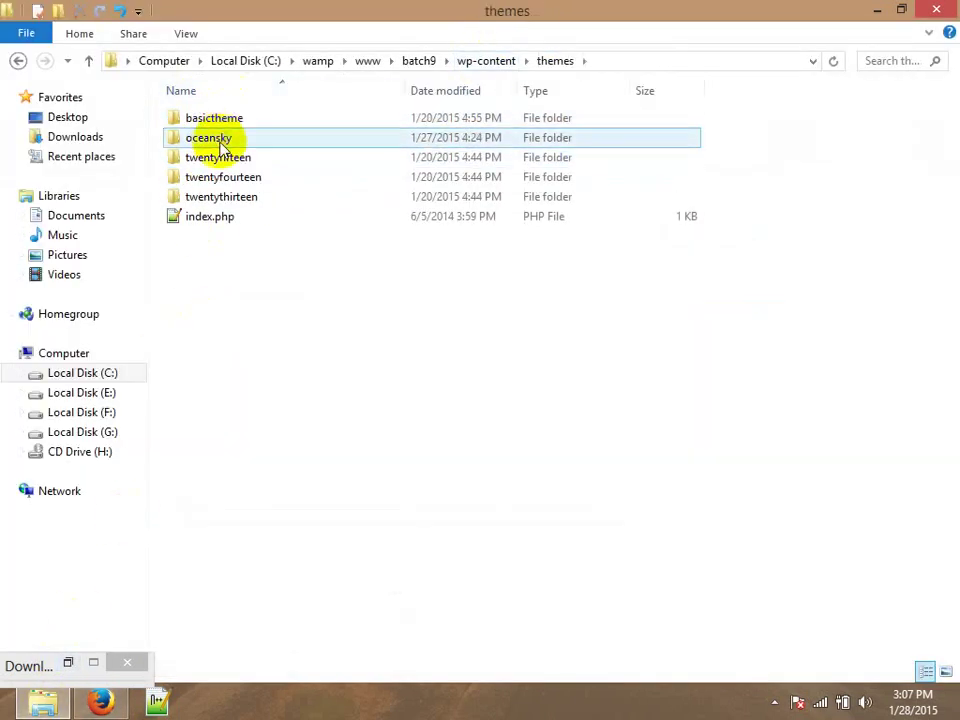
pyautogui.doubleClick(220, 141)
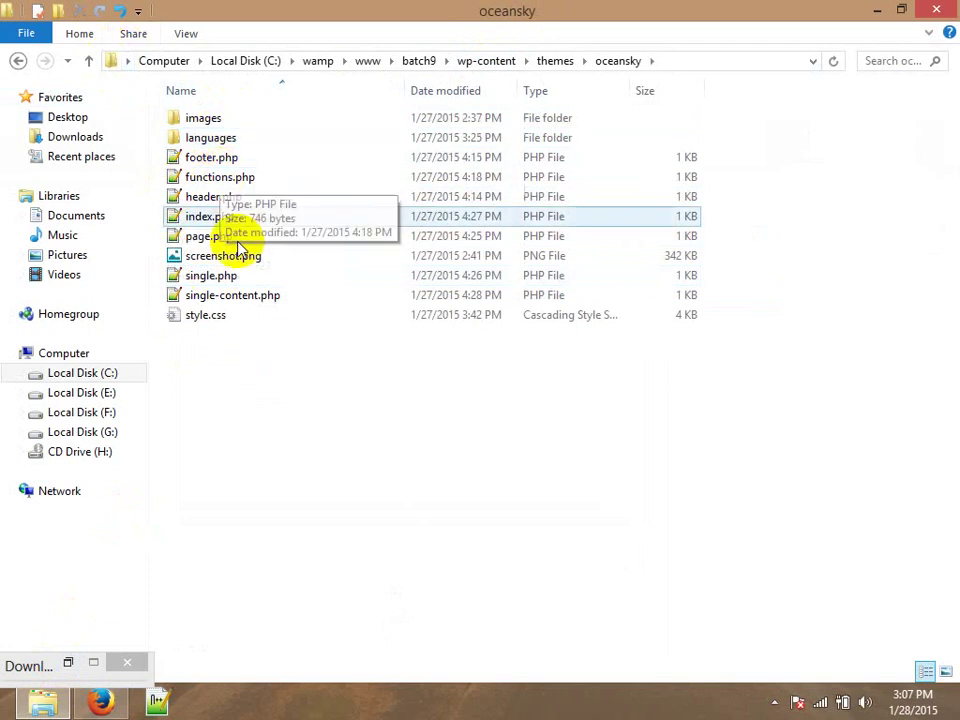
pyautogui.click(197, 316)
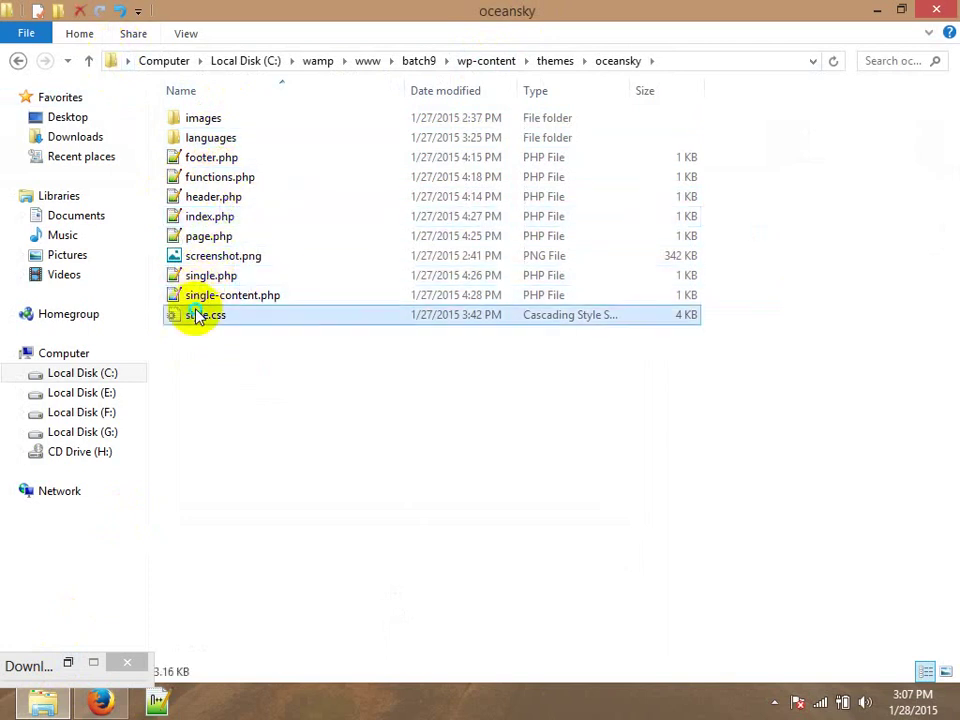
pyautogui.rightClick(210, 316)
pyautogui.click(231, 362)
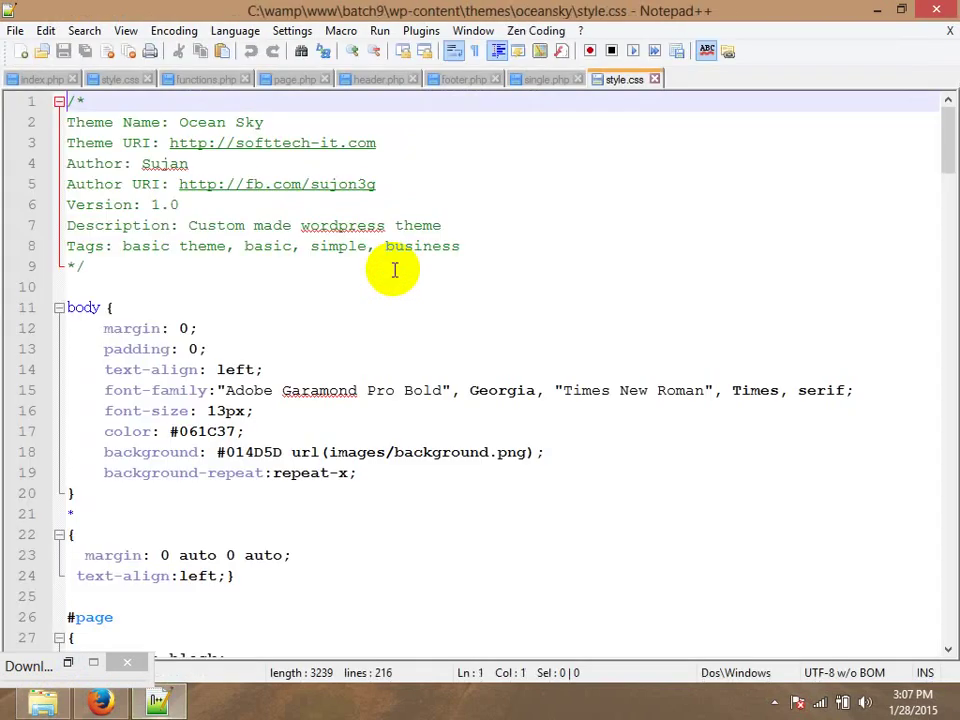
# Append the comment "/* js composer */" at the end of the stylesheet, paste the copied accordion header rule below it, and save.
pyautogui.scroll(-20, 394, 270)
pyautogui.scroll(-20, 394, 270)
pyautogui.click(107, 636)
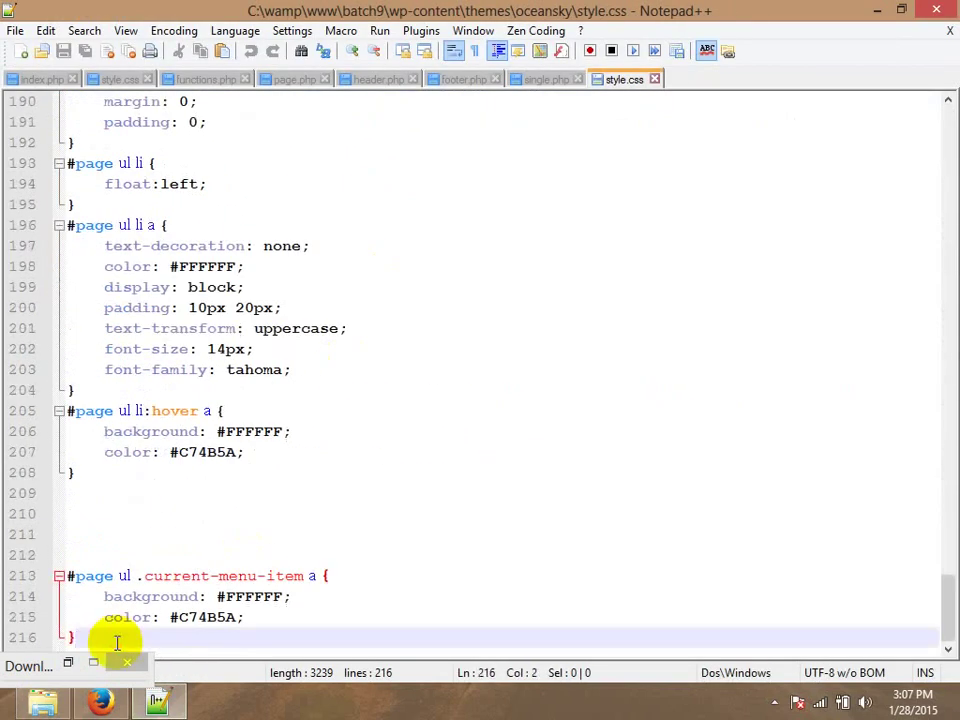
pyautogui.press('Return')
pyautogui.press('Return')
pyautogui.press('Return')
pyautogui.press('Return')
pyautogui.press('Return')
pyautogui.press('Return')
pyautogui.press('Return')
pyautogui.press('Return')
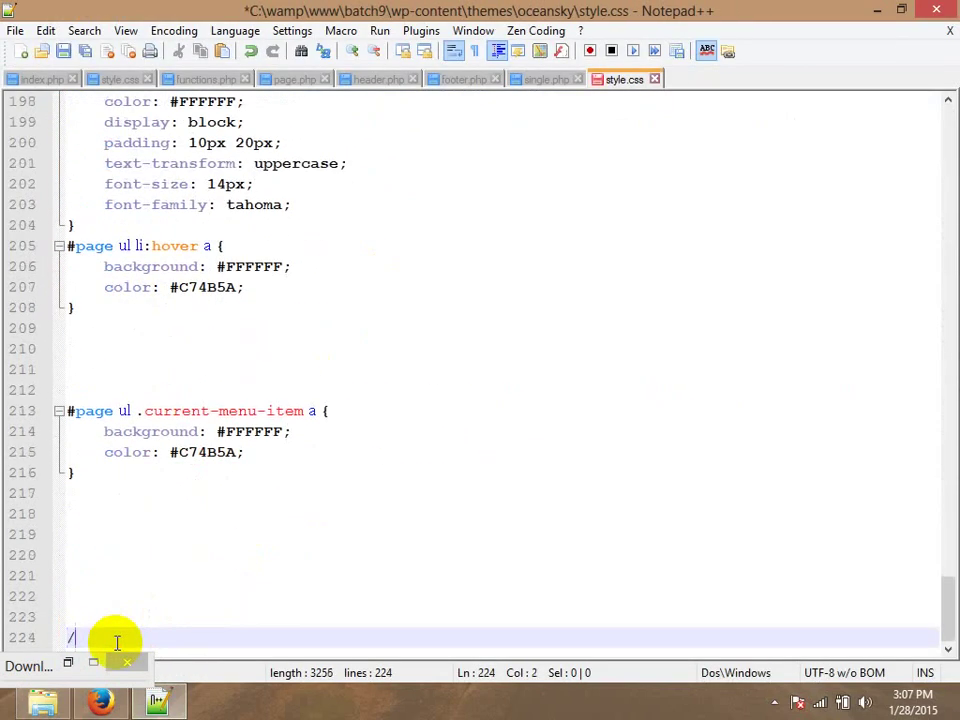
pyautogui.write('/* js composer')
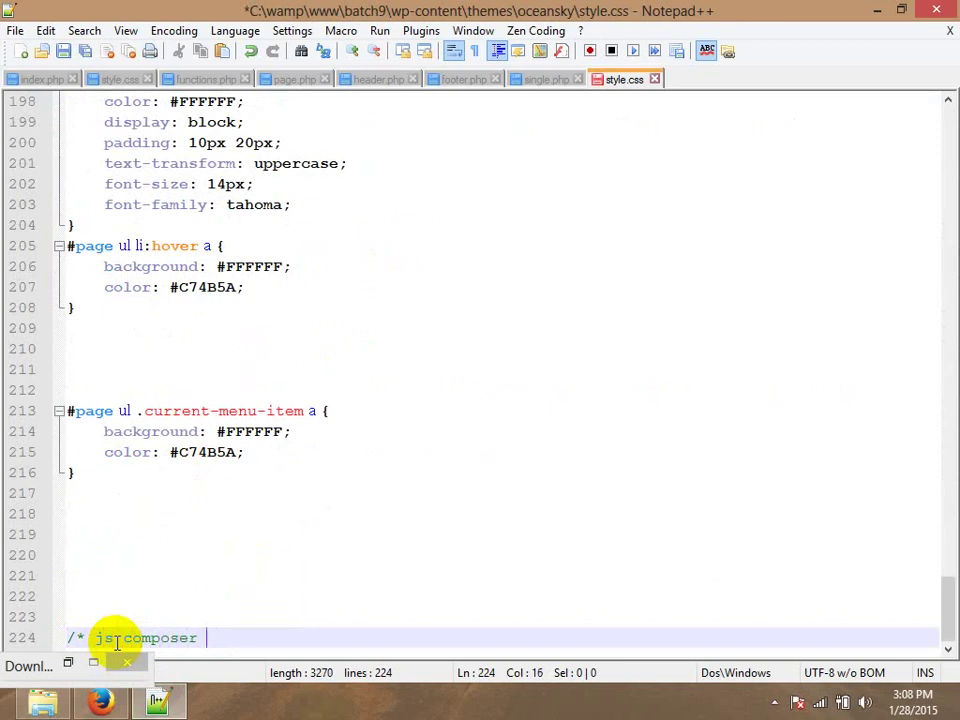
pyautogui.write(' */')
pyautogui.press('Return')
pyautogui.hotkey('ctrl', 'v')
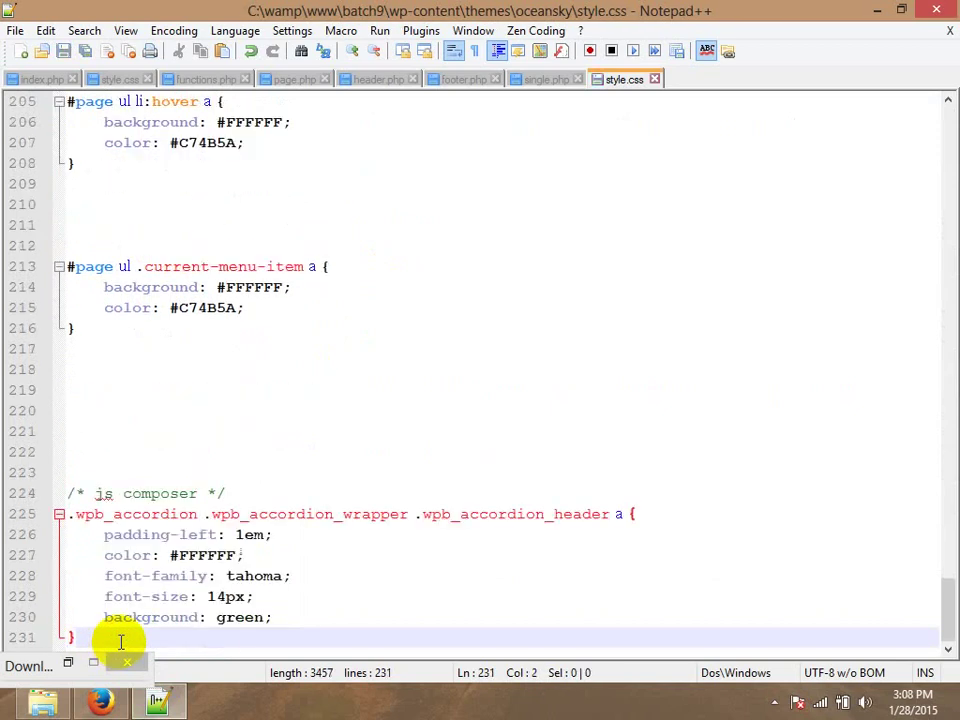
# Minimize Notepad++ and reload the Test Page in Firefox to check the accordion styling.
pyautogui.click(877, 9)
pyautogui.click(461, 39)
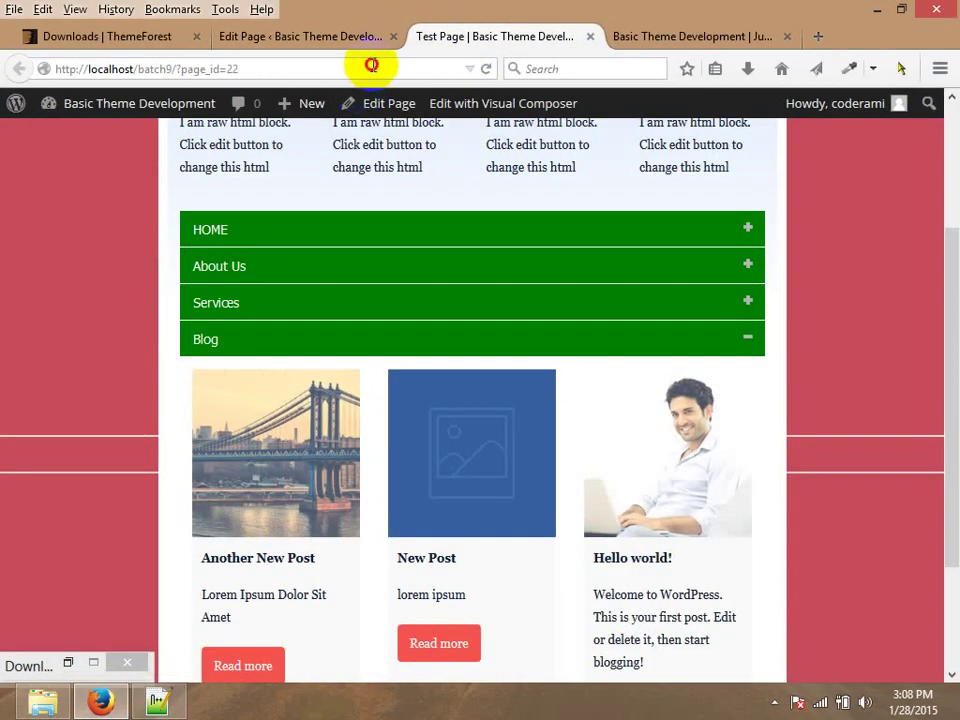
pyautogui.click(373, 64)
pyautogui.press('Return')
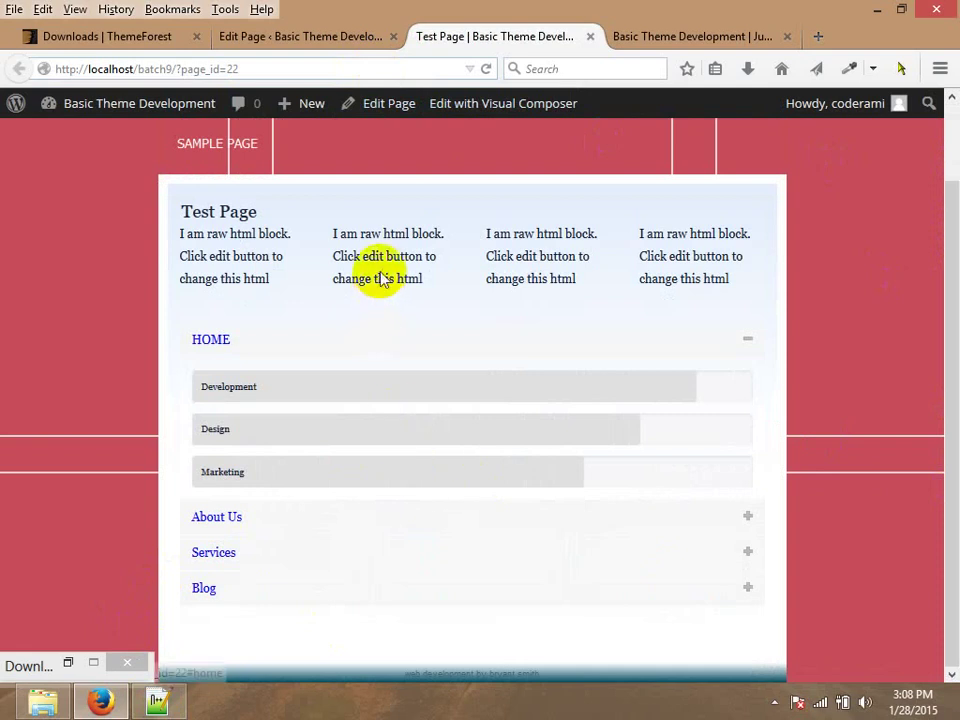
# Inspect the HOME accordion link and check which CSS rules apply to it, closing the inspector when done.
pyautogui.rightClick(226, 341)
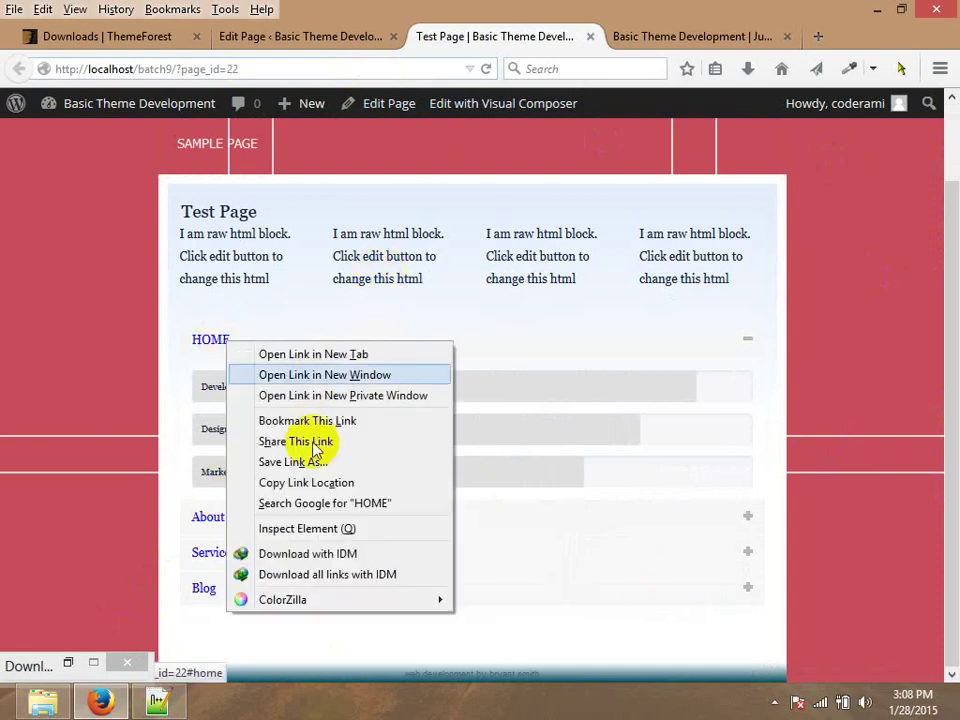
pyautogui.click(285, 529)
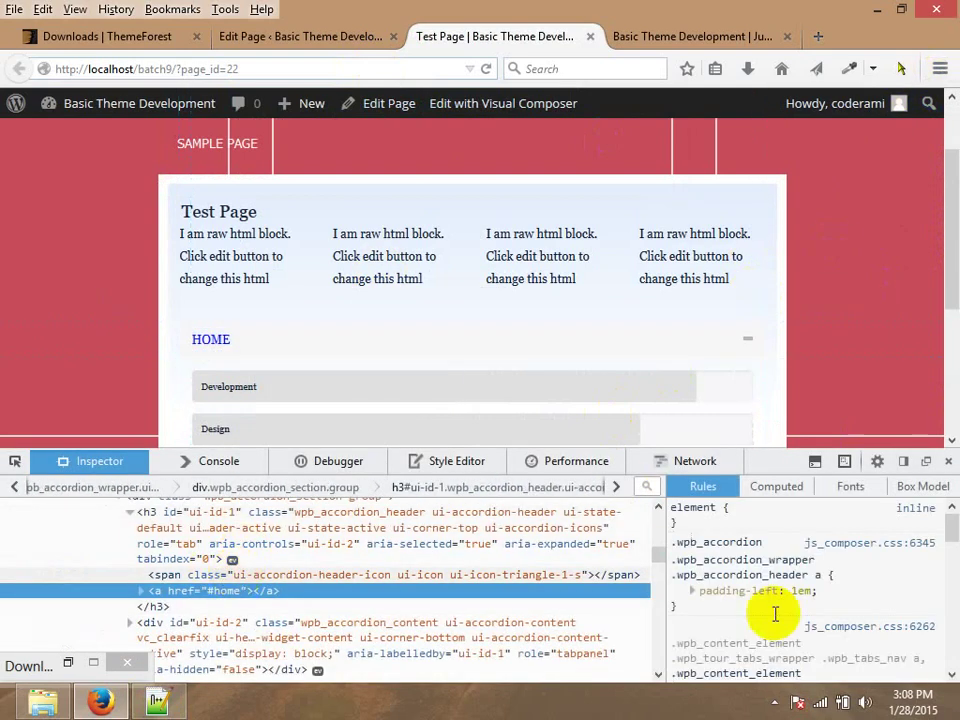
pyautogui.moveTo(952, 513); pyautogui.dragTo(955, 483)
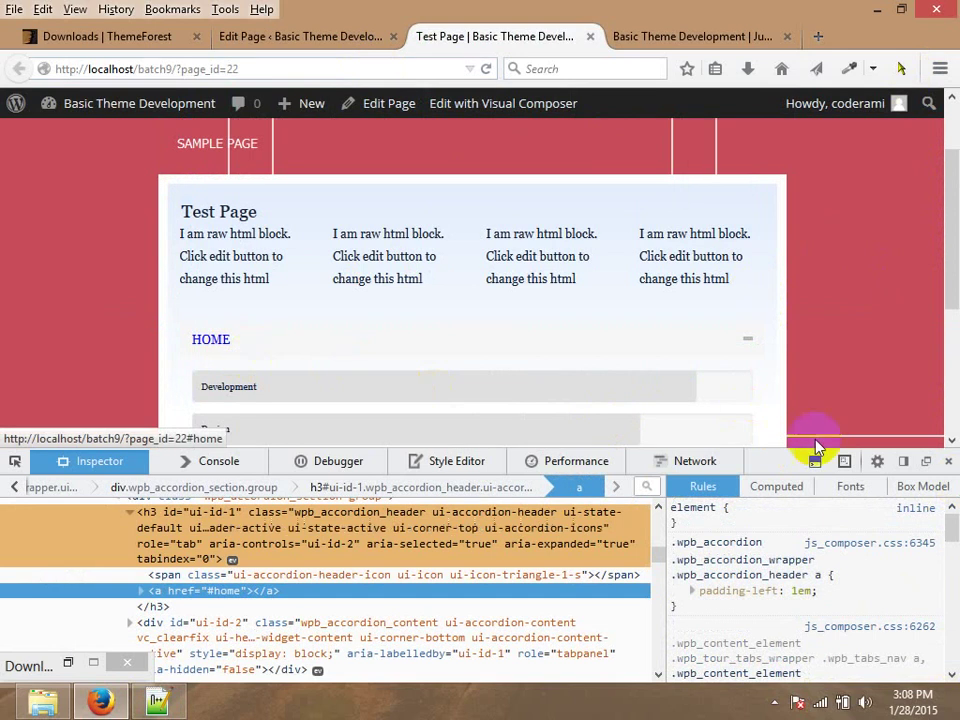
pyautogui.click(948, 461)
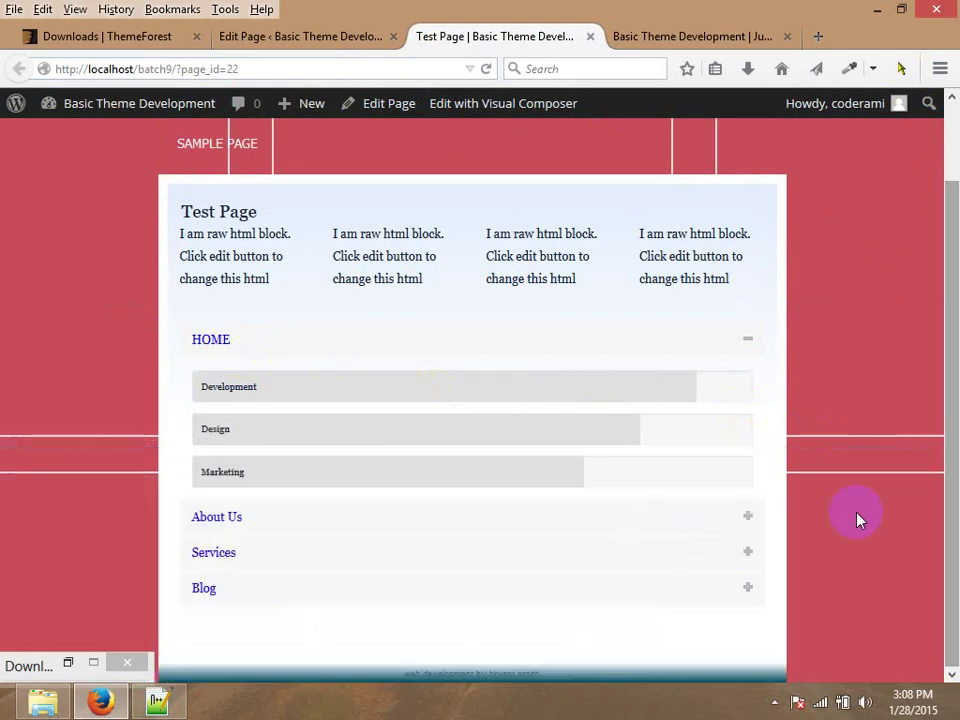
# View the page source and check the end of the linked oceansky style.css for the added accordion rule.
pyautogui.rightClick(47, 176)
pyautogui.click(73, 310)
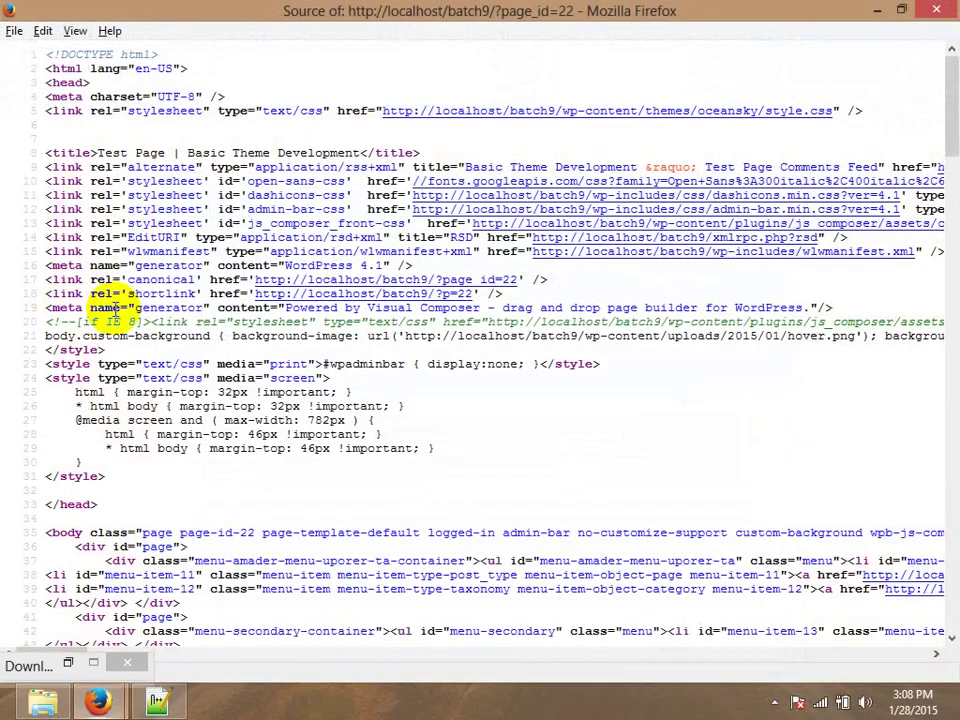
pyautogui.click(461, 113)
pyautogui.moveTo(946, 72); pyautogui.dragTo(936, 636)
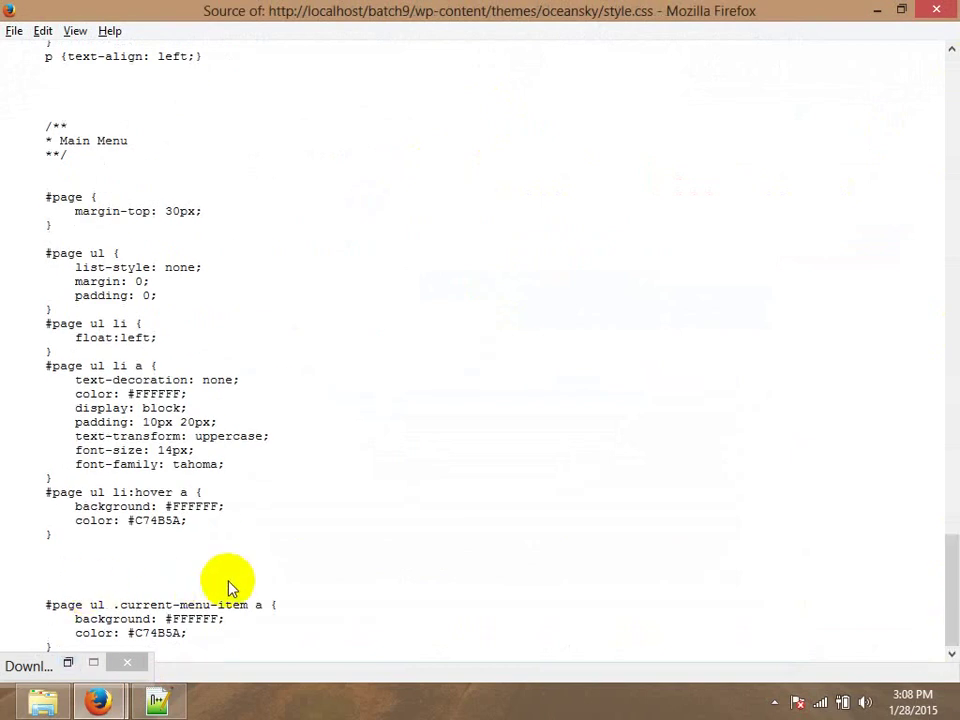
pyautogui.click(936, 9)
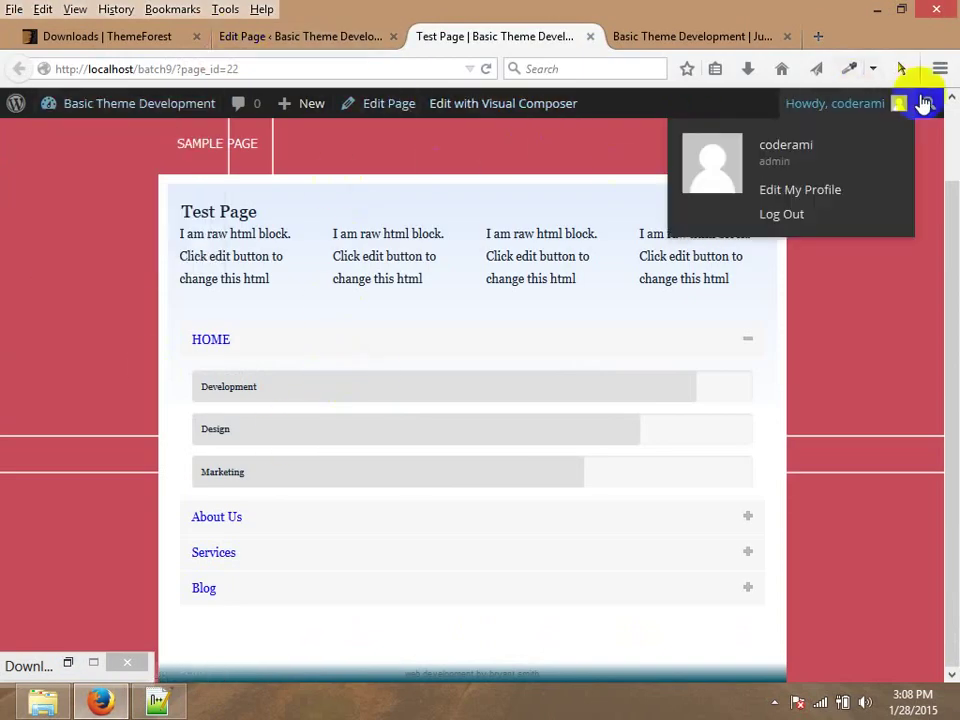
# Clear all Firefox history, including cookies and cache, with the time range Everything, keeping the download dialog minimized.
pyautogui.click(940, 70)
pyautogui.click(816, 270)
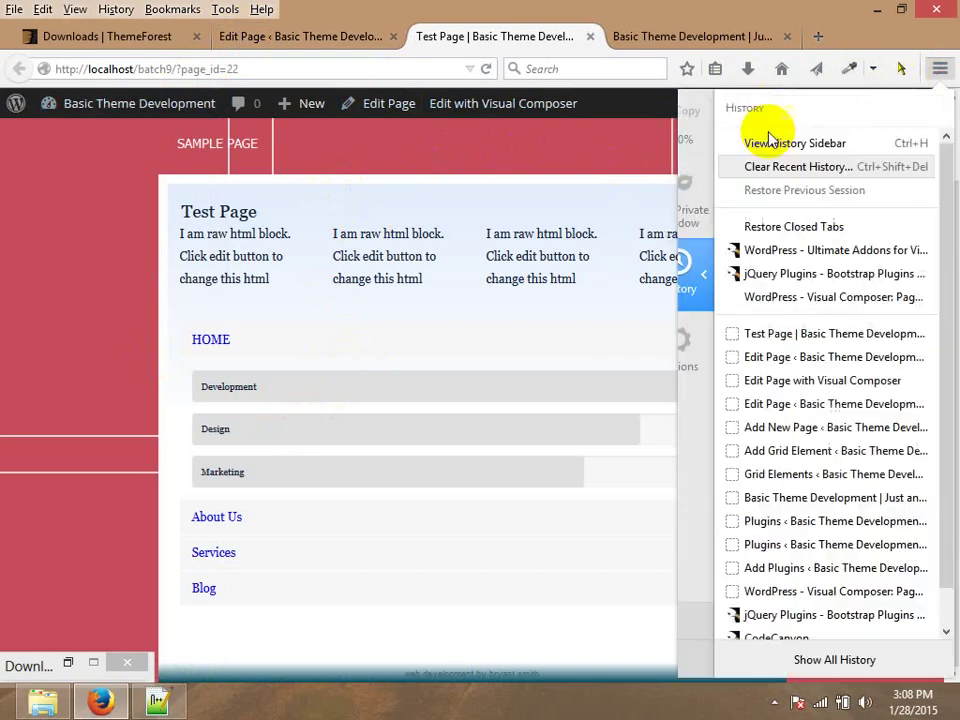
pyautogui.click(758, 166)
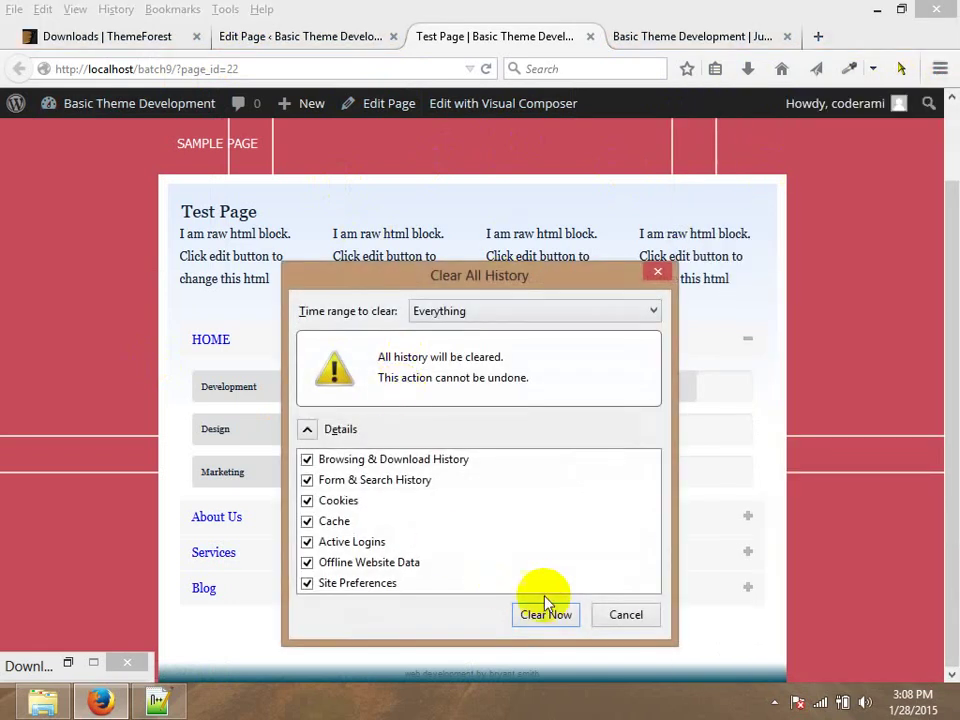
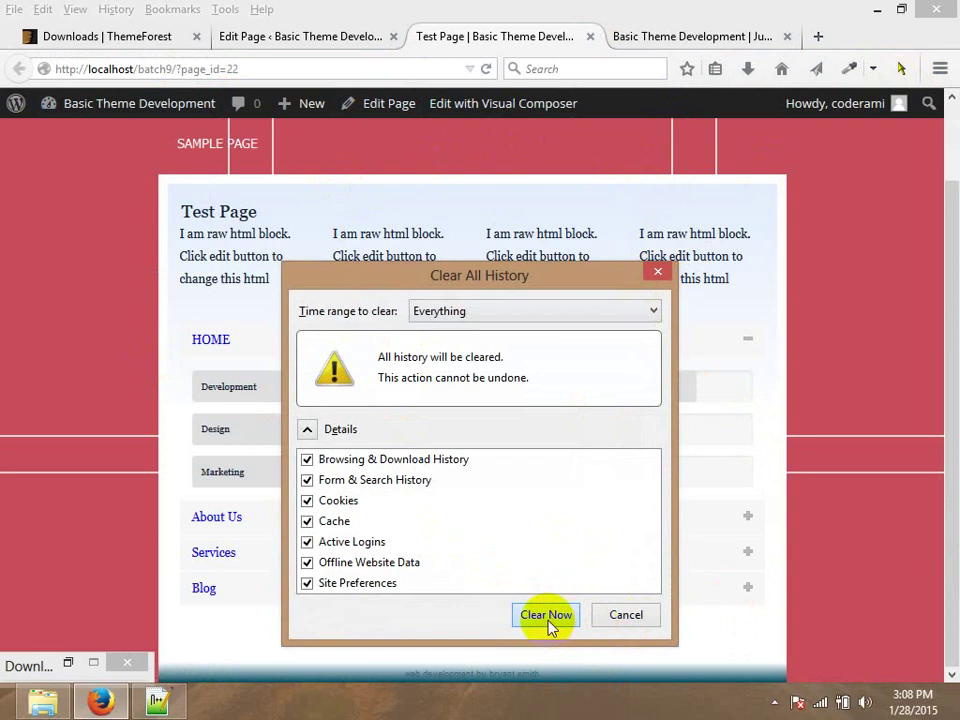
pyautogui.click(68, 666)
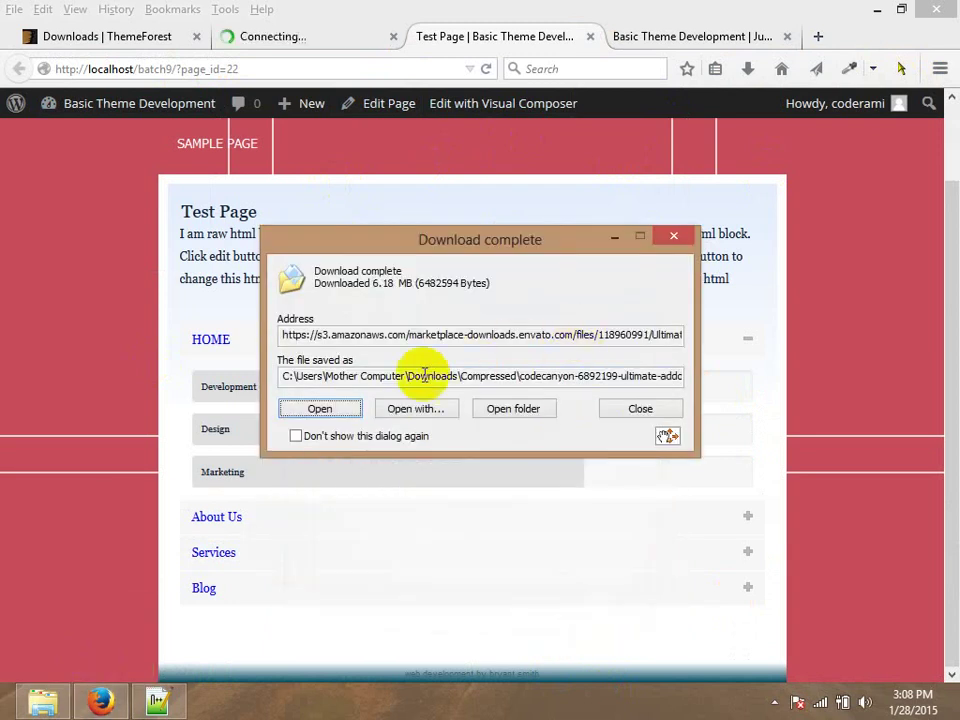
pyautogui.click(614, 236)
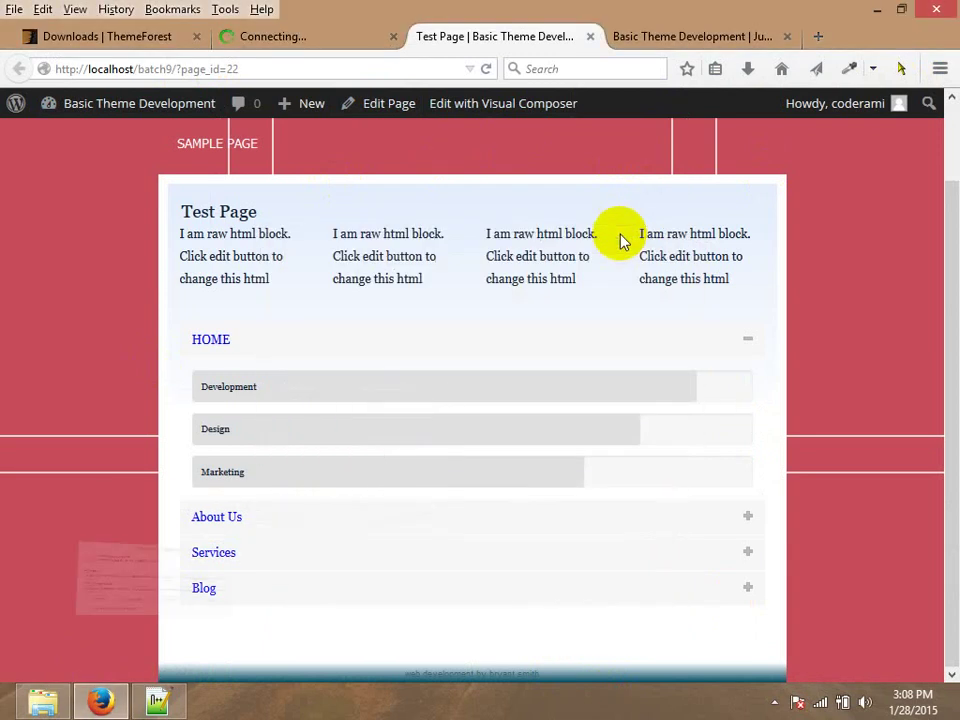
# Reload the Test Page and try out the About Us, Services, Blog and HOME accordion sections.
pyautogui.click(418, 68)
pyautogui.press('Return')
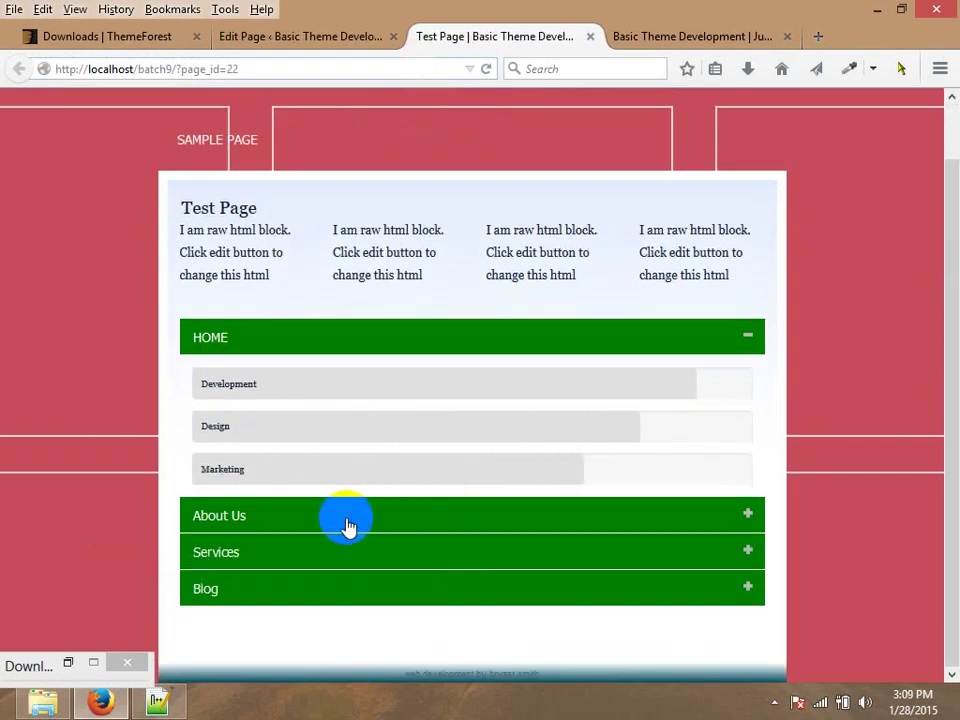
pyautogui.click(347, 527)
pyautogui.click(311, 545)
pyautogui.scroll(-3, 290, 600)
pyautogui.click(265, 598)
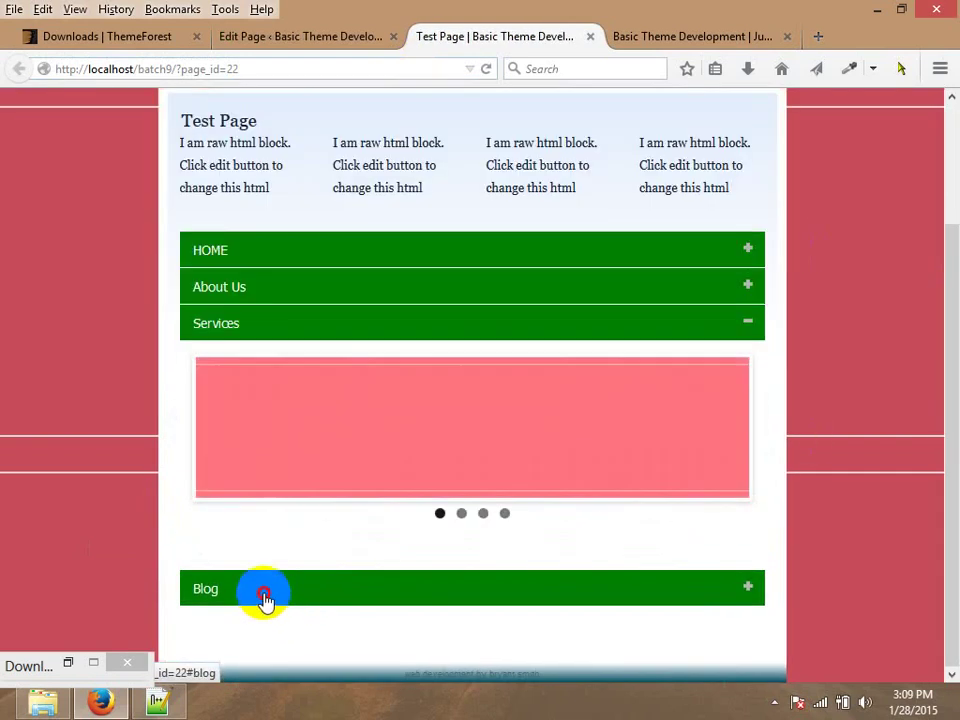
pyautogui.moveTo(955, 460); pyautogui.dragTo(955, 368)
pyautogui.click(253, 276)
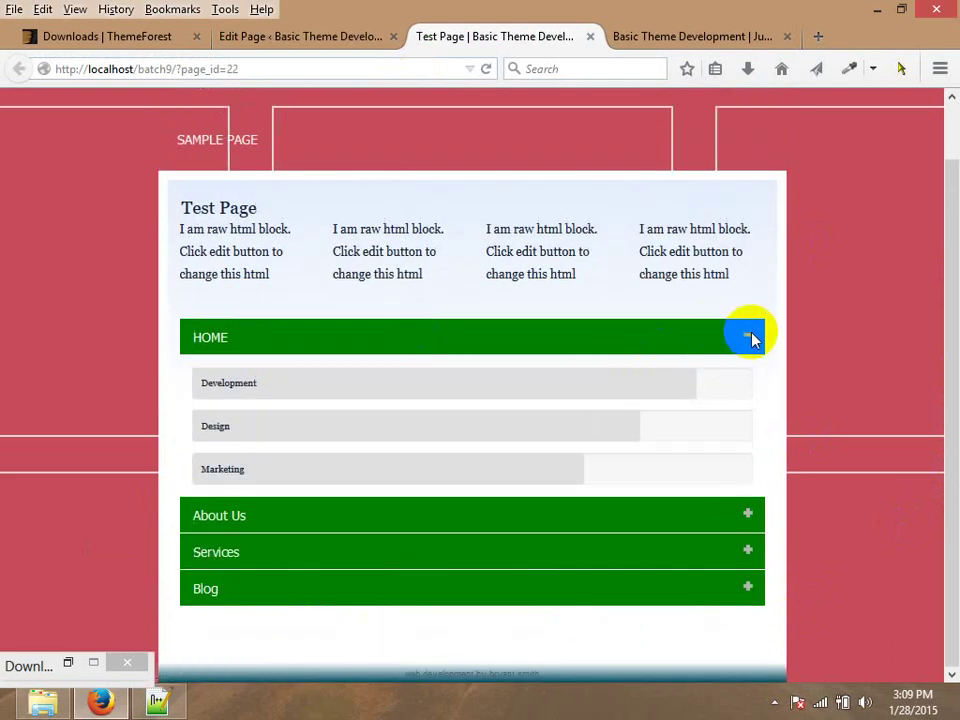
# Inspect the HOME section's toggle icon and examine its background-image rule against the other section icons.
pyautogui.rightClick(751, 341)
pyautogui.click(747, 524)
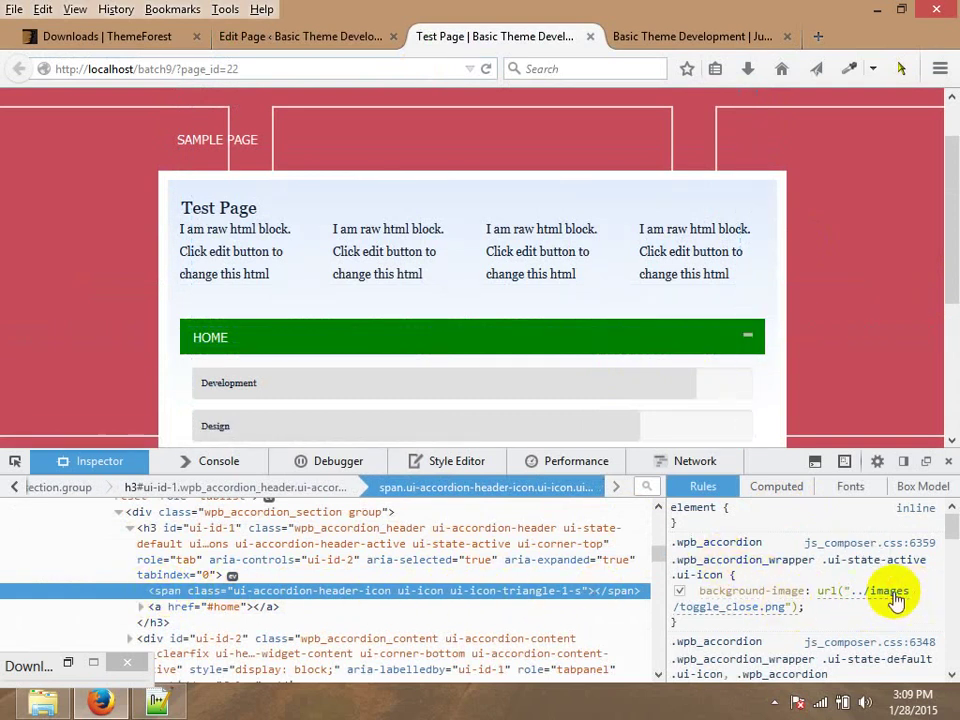
pyautogui.moveTo(895, 598)
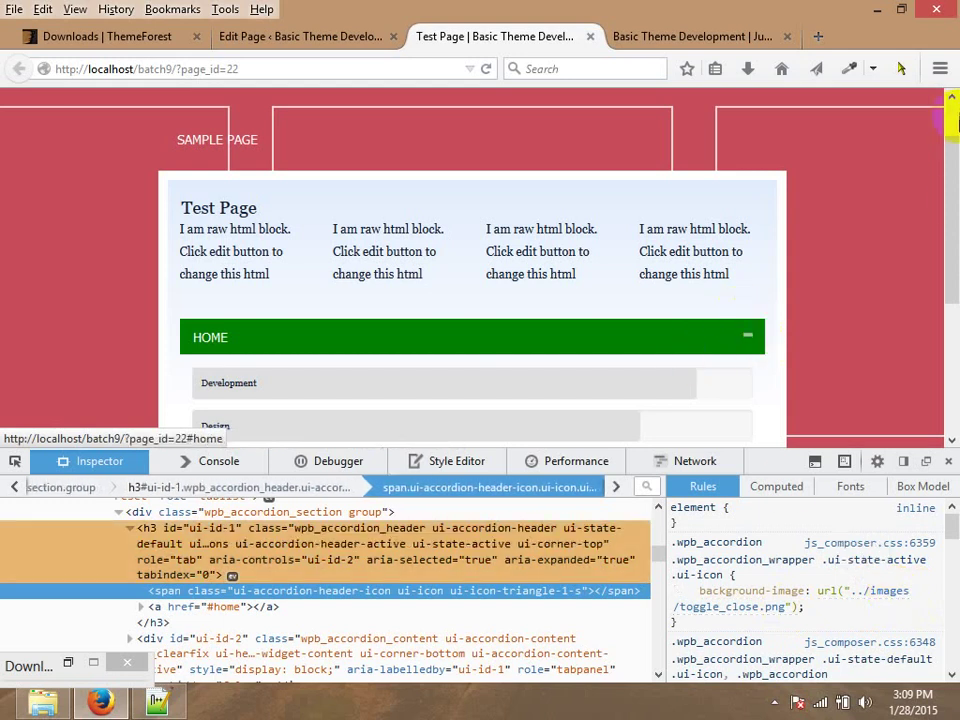
pyautogui.moveTo(955, 205); pyautogui.dragTo(955, 288)
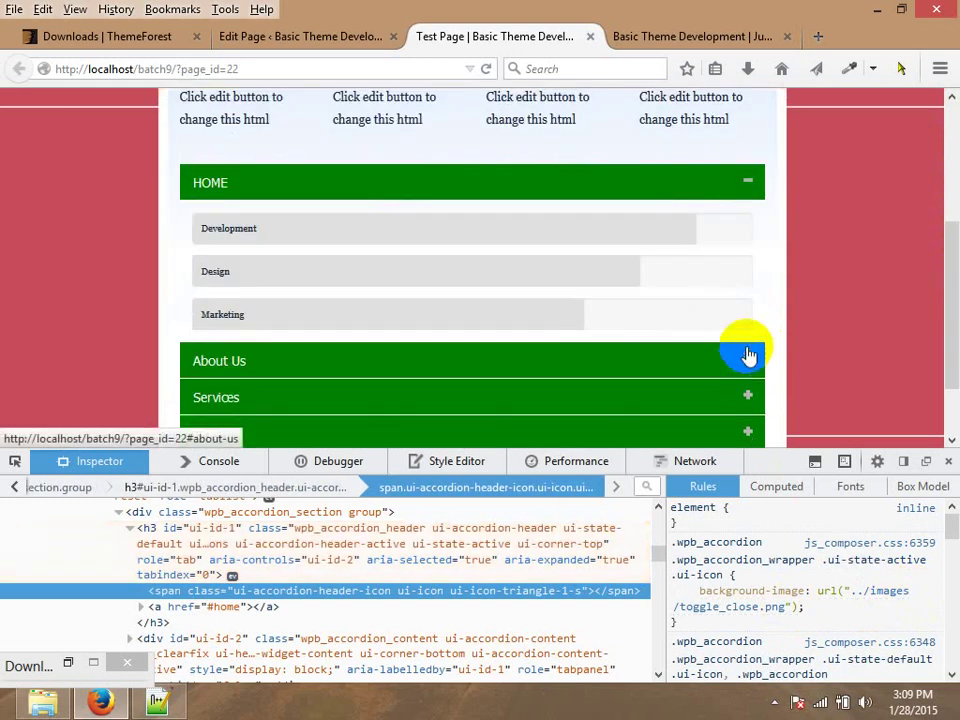
pyautogui.moveTo(678, 622); pyautogui.dragTo(672, 528)
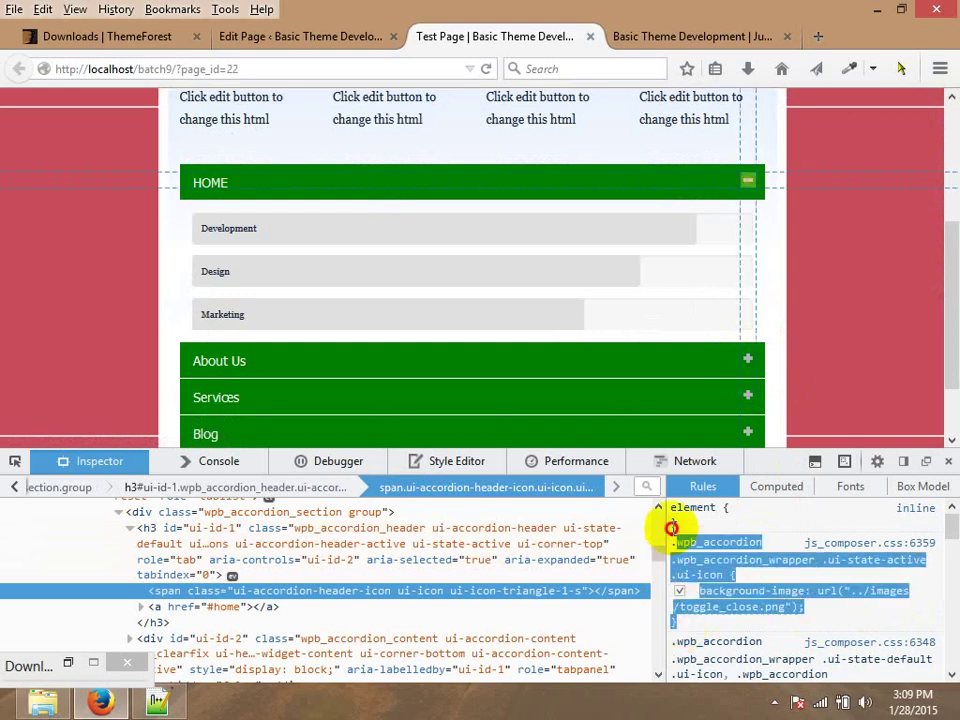
pyautogui.moveTo(849, 600)
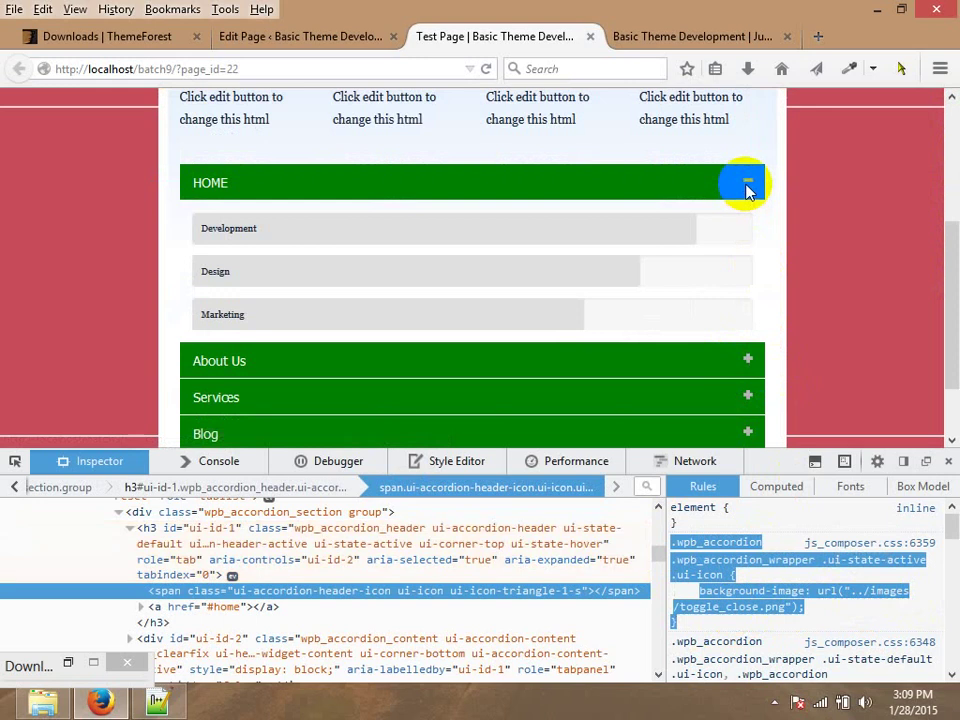
pyautogui.click(948, 461)
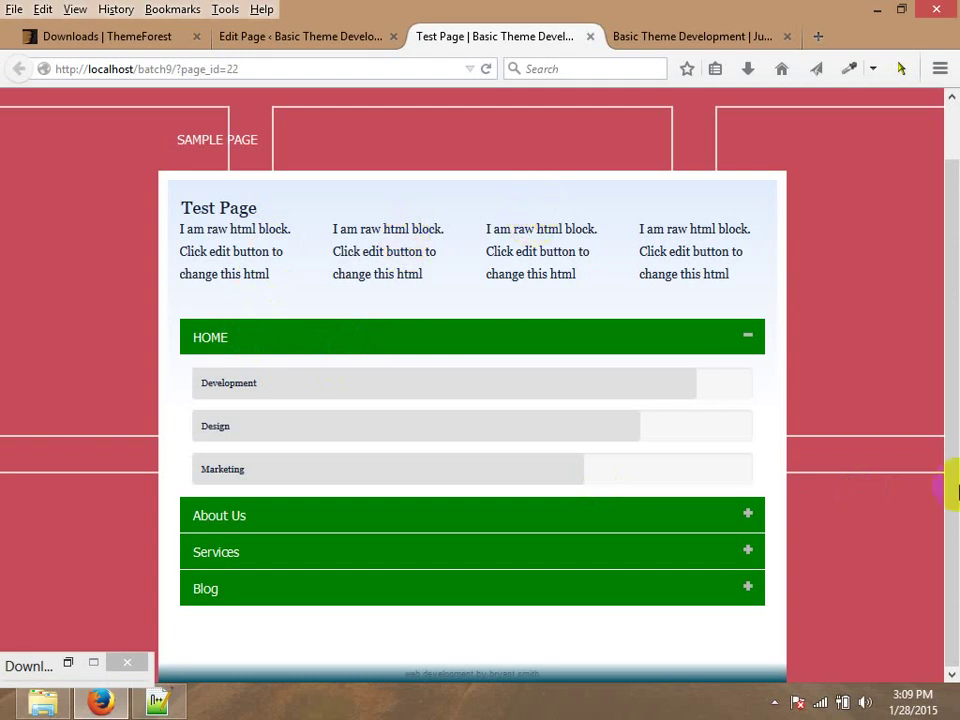
# Return to the Edit Page tab and log back in to WordPress with the account username and password.
pyautogui.moveTo(948, 490); pyautogui.dragTo(951, 261)
pyautogui.click(288, 38)
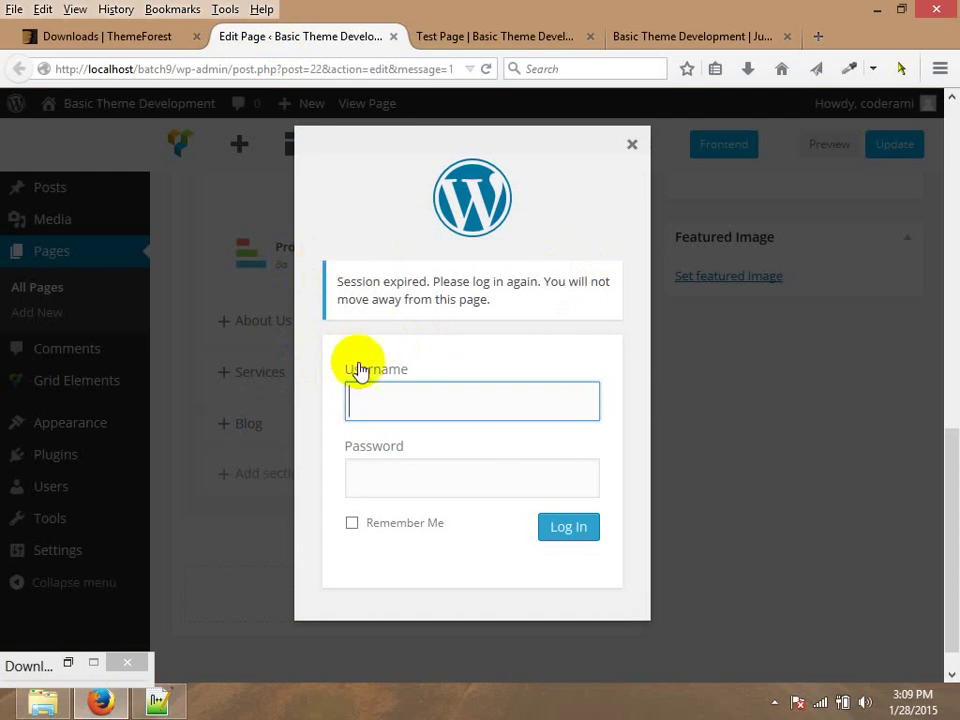
pyautogui.click(365, 397)
pyautogui.click(369, 435)
pyautogui.click(546, 537)
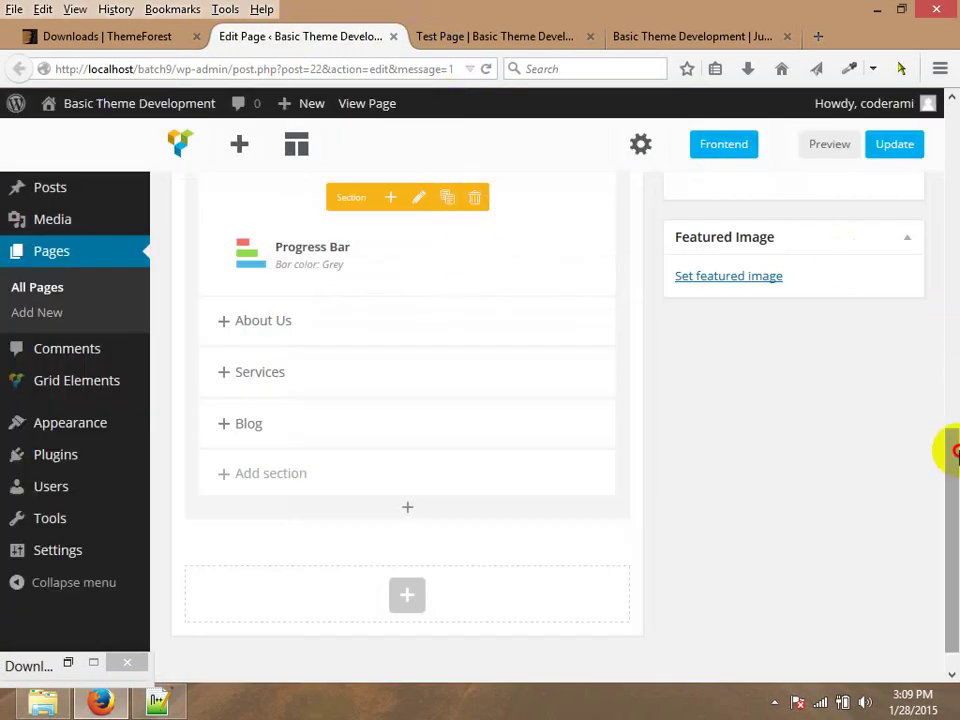
# Open the Test Page in Visual Composer's frontend editor.
pyautogui.moveTo(953, 450); pyautogui.dragTo(945, 126)
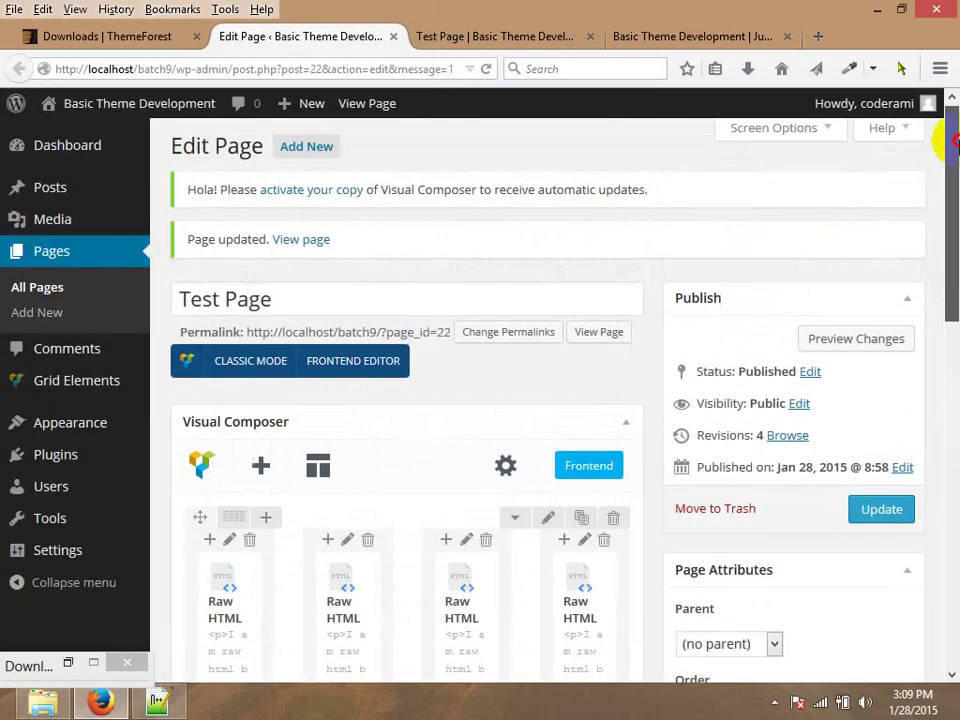
pyautogui.scroll(-3, 485, 250)
pyautogui.click(350, 292)
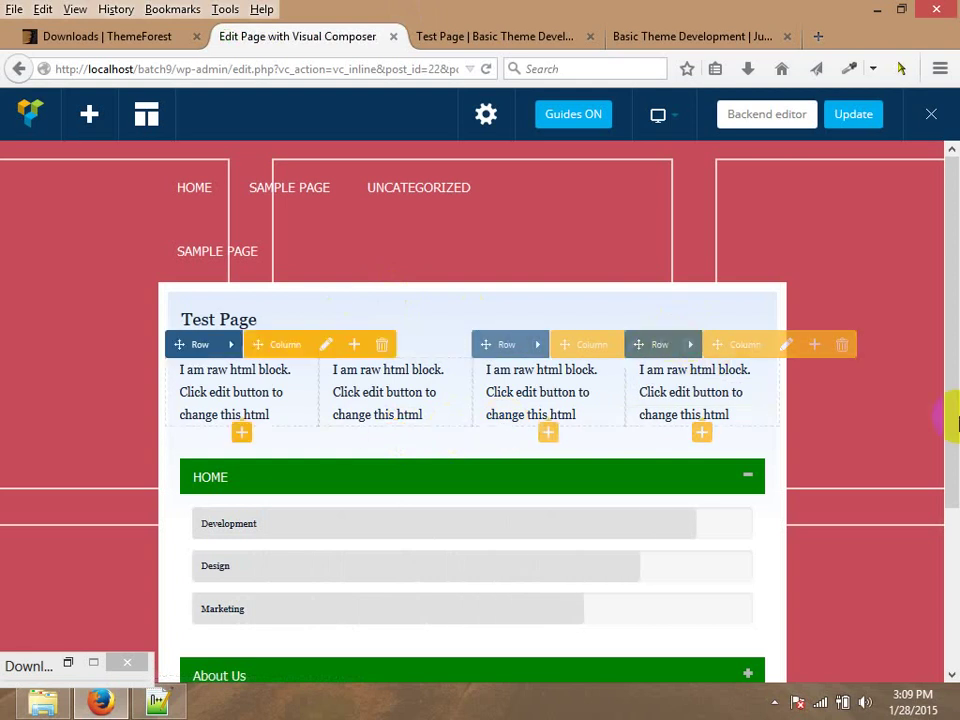
# Add a new empty row below the accordion on the Test Page.
pyautogui.scroll(-3, 952, 422)
pyautogui.click(202, 615)
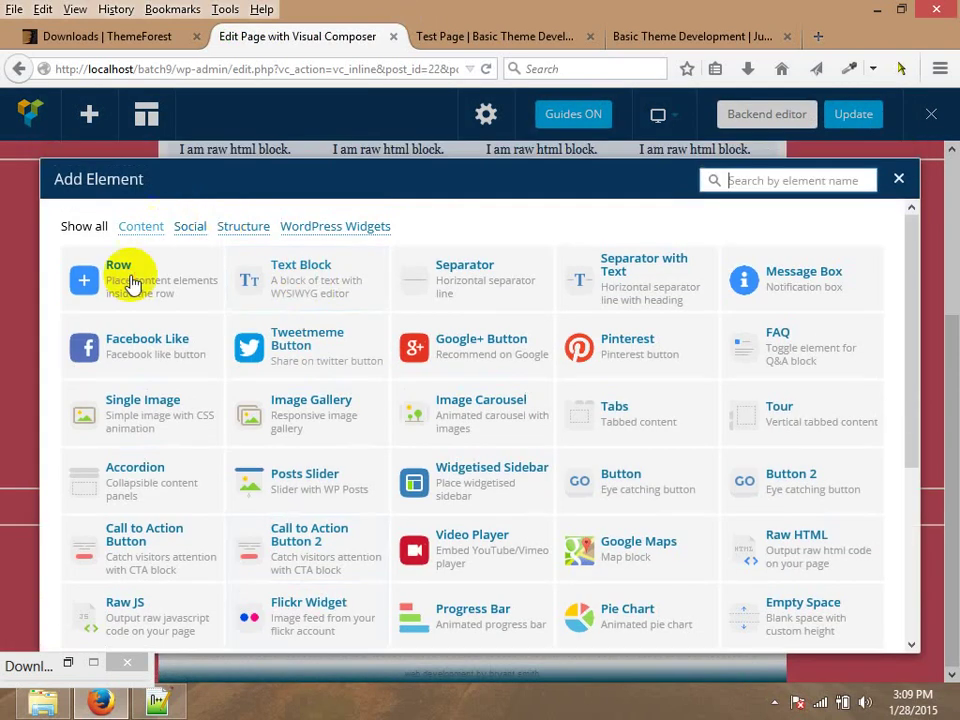
pyautogui.click(110, 268)
pyautogui.moveTo(955, 550); pyautogui.dragTo(955, 627)
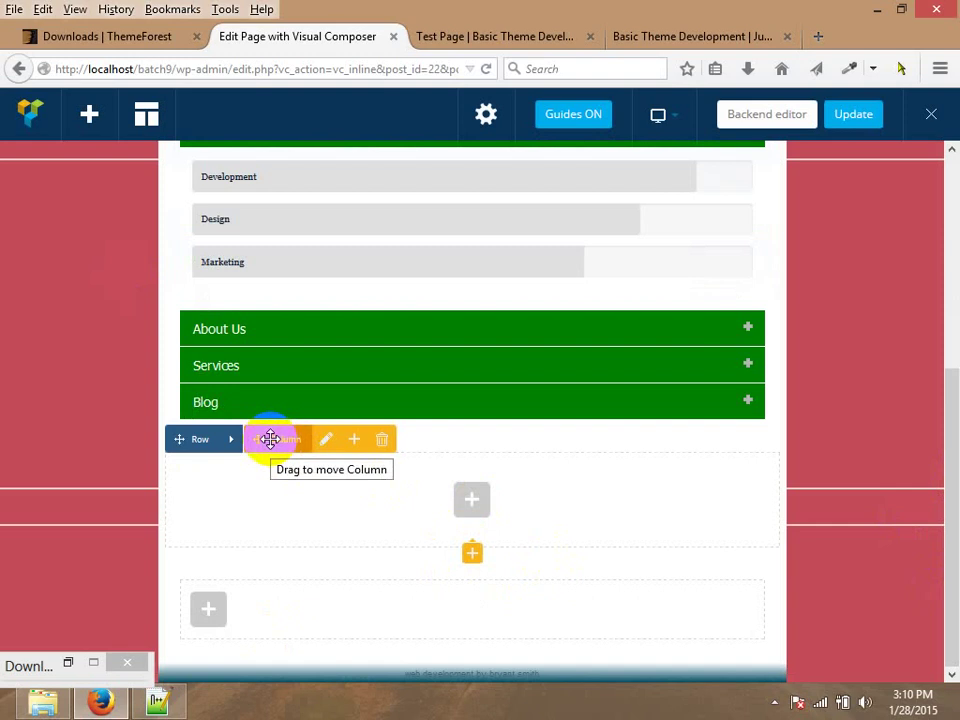
pyautogui.moveTo(270, 439); pyautogui.dragTo(349, 600)
pyautogui.moveTo(283, 540); pyautogui.dragTo(354, 626)
pyautogui.scroll(-2, 354, 620)
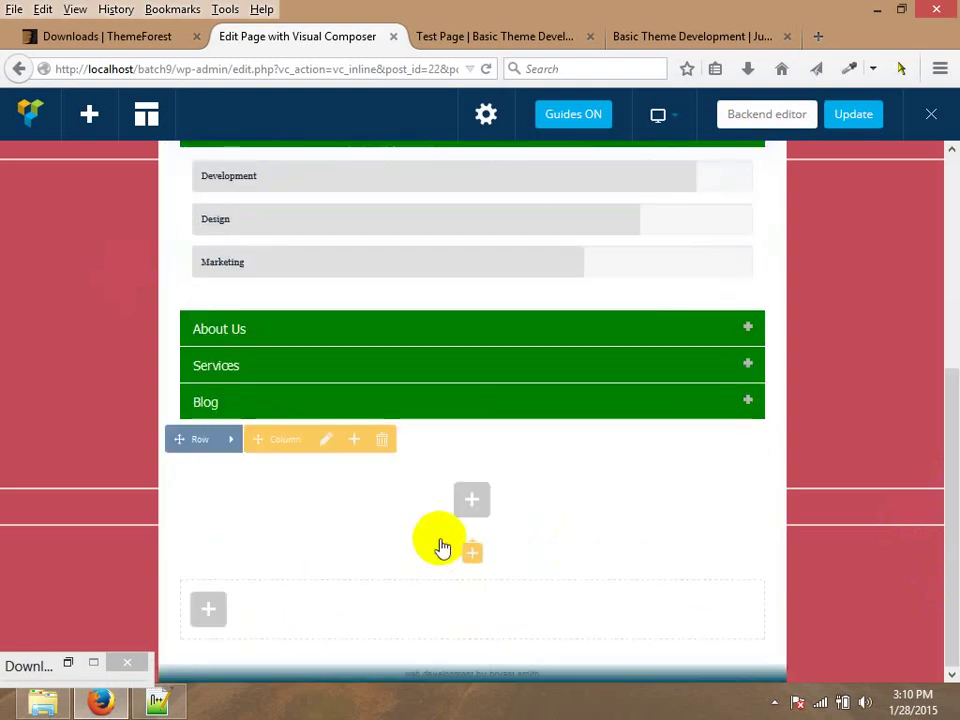
pyautogui.click(357, 441)
pyautogui.click(898, 180)
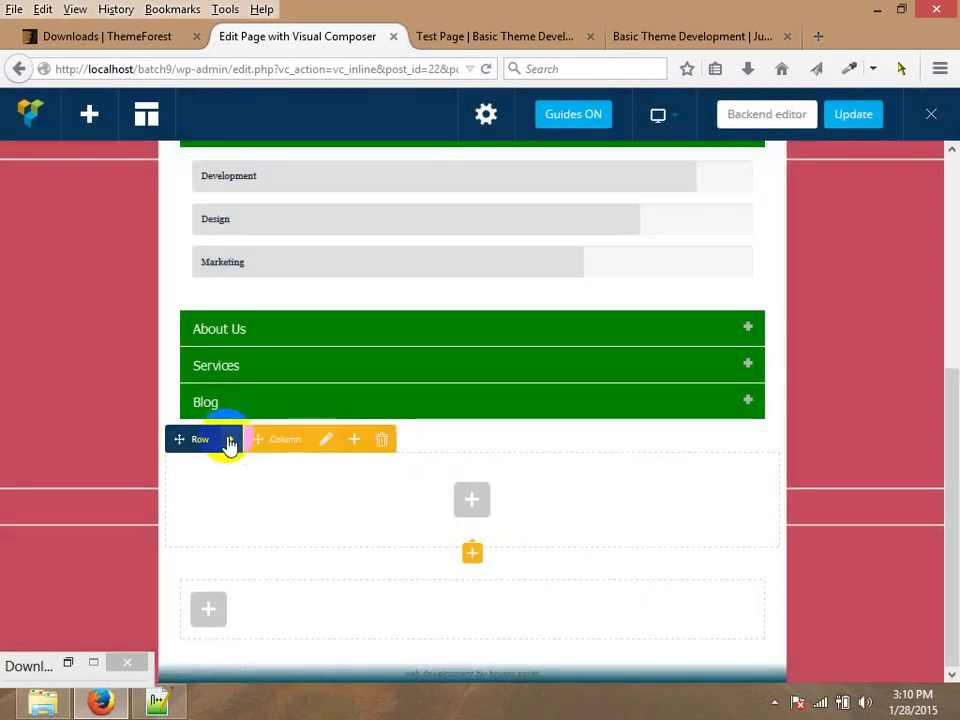
# Split the new row below the accordion into three equal columns with the layout 1/3 + 1/3 + 1/3.
pyautogui.moveTo(231, 439)
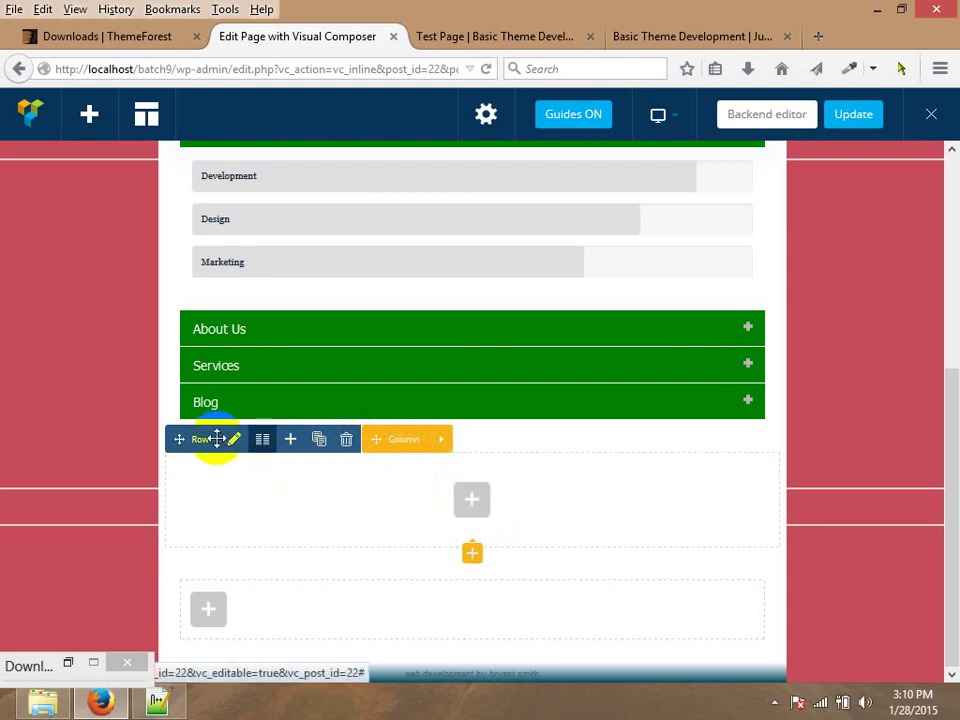
pyautogui.click(262, 441)
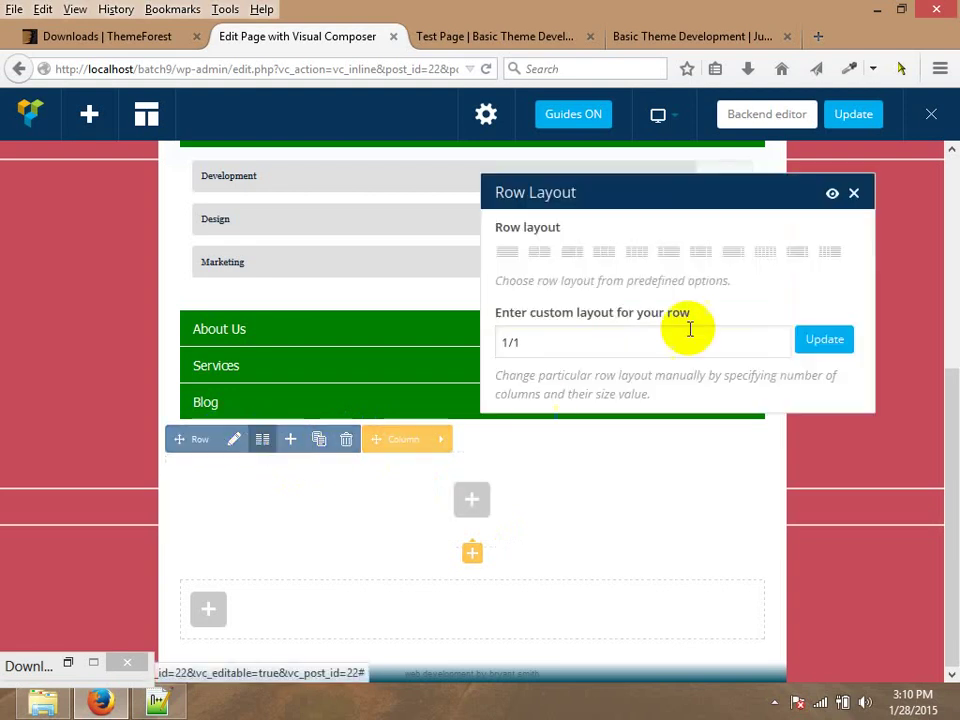
pyautogui.click(604, 254)
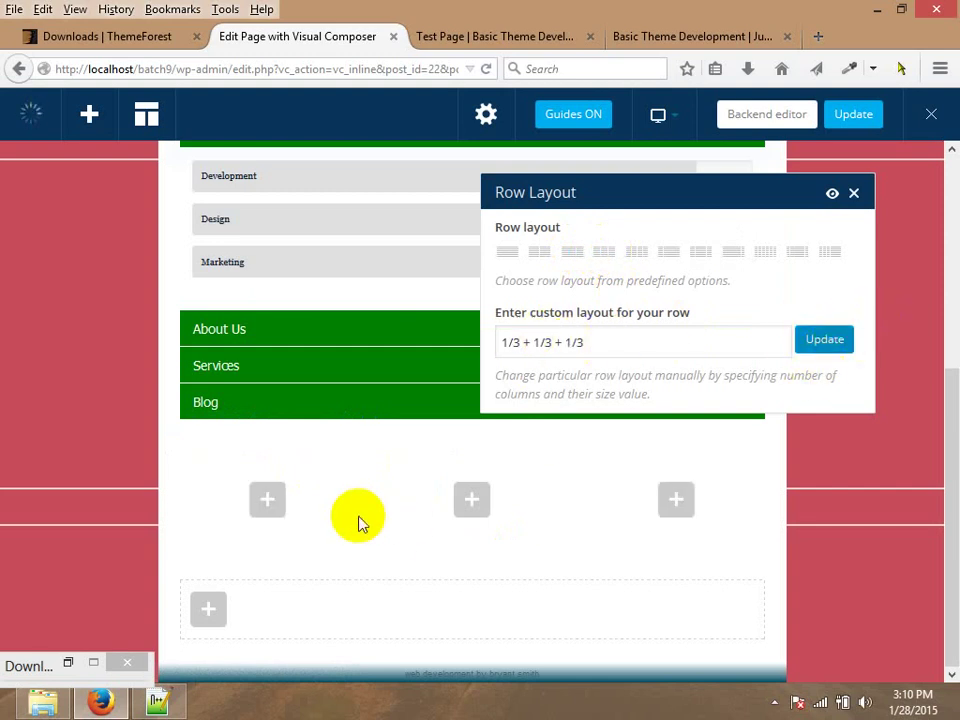
pyautogui.click(858, 193)
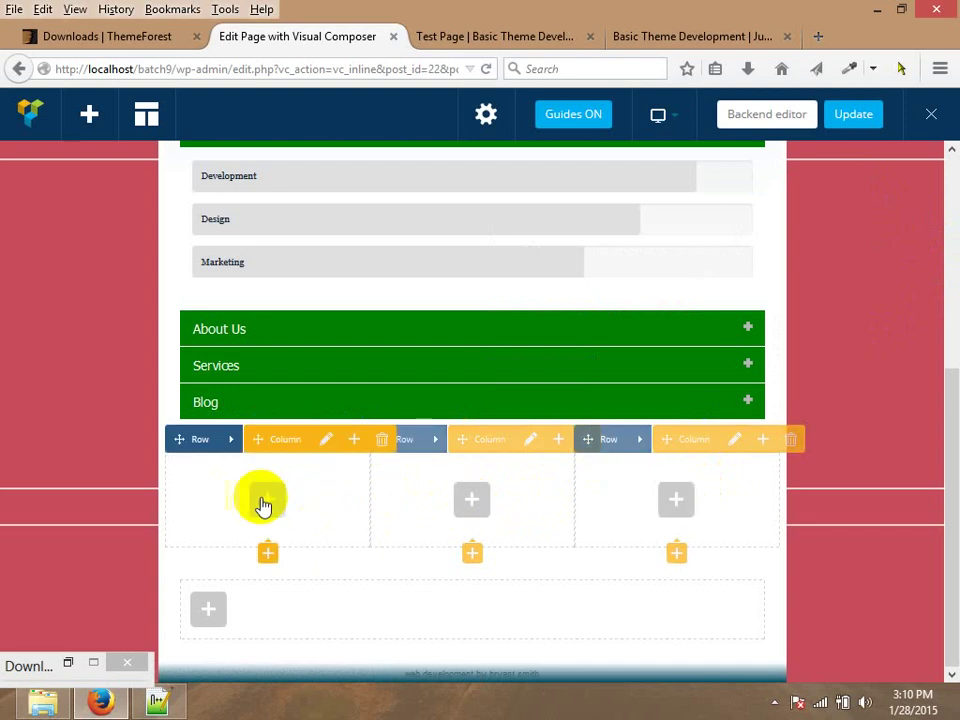
# Leave the frontend editor without saving the new row and return to the Test Page's backend Edit Page screen.
pyautogui.scroll(5, 750, 283)
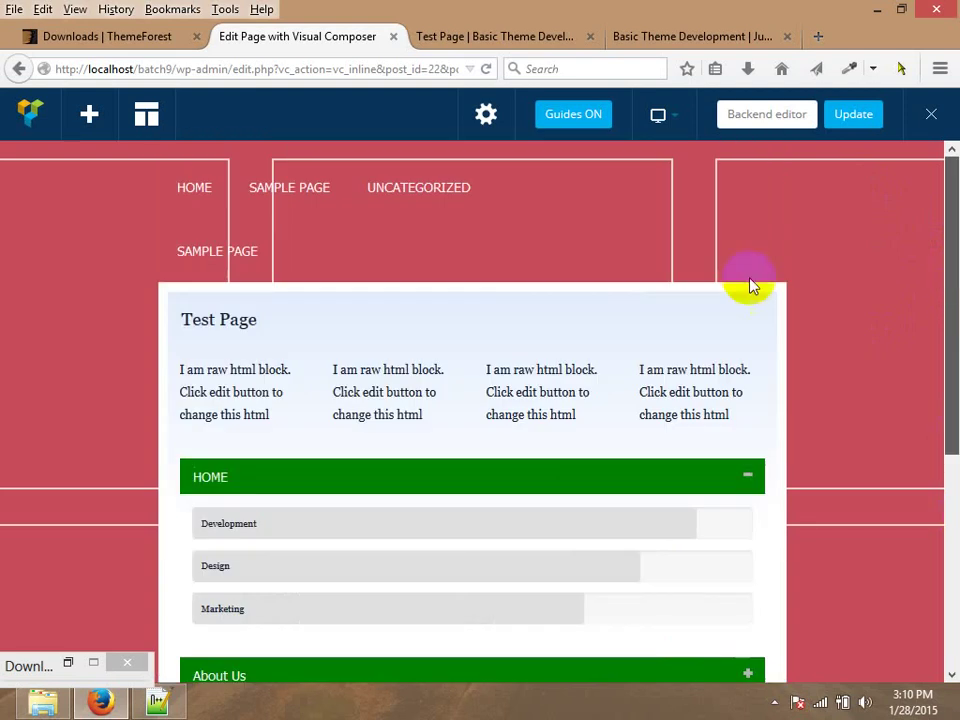
pyautogui.scroll(-5, 671, 497)
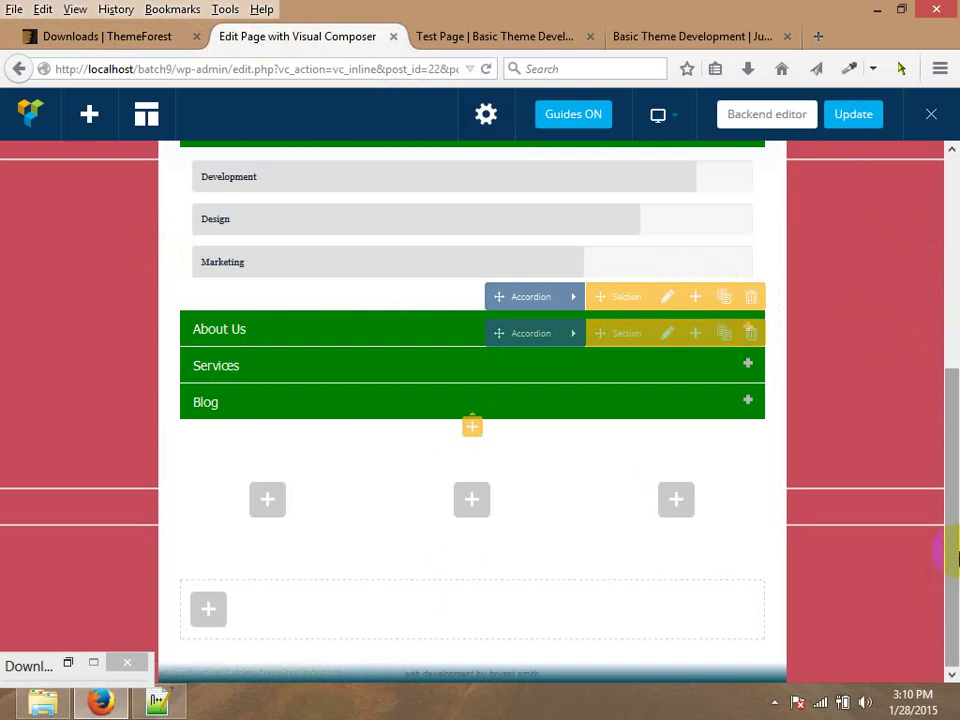
pyautogui.moveTo(955, 392); pyautogui.dragTo(956, 253)
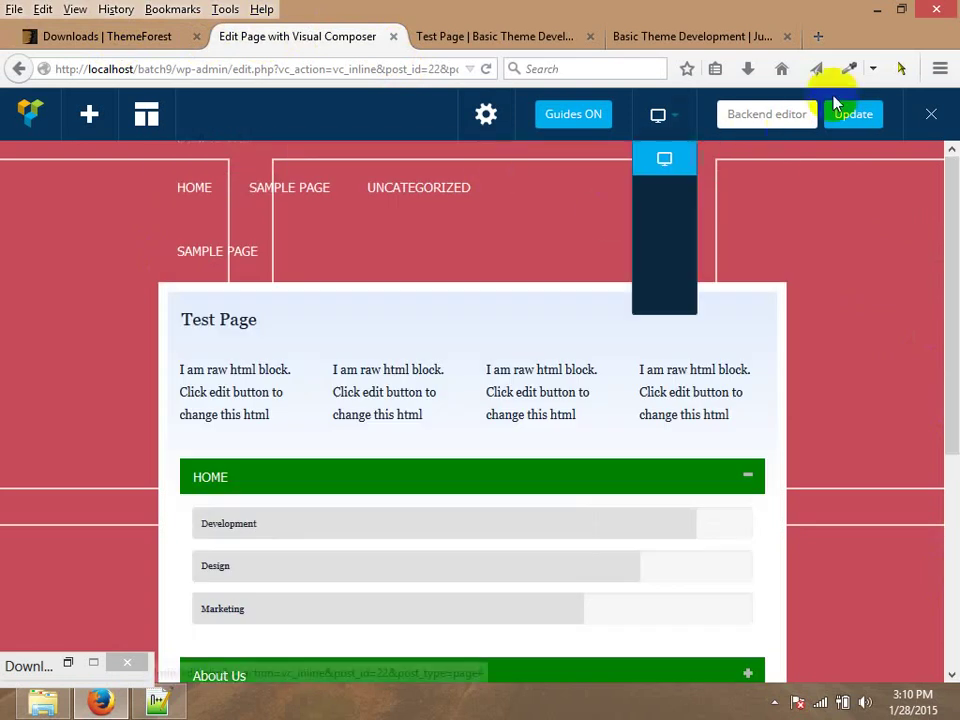
pyautogui.click(929, 116)
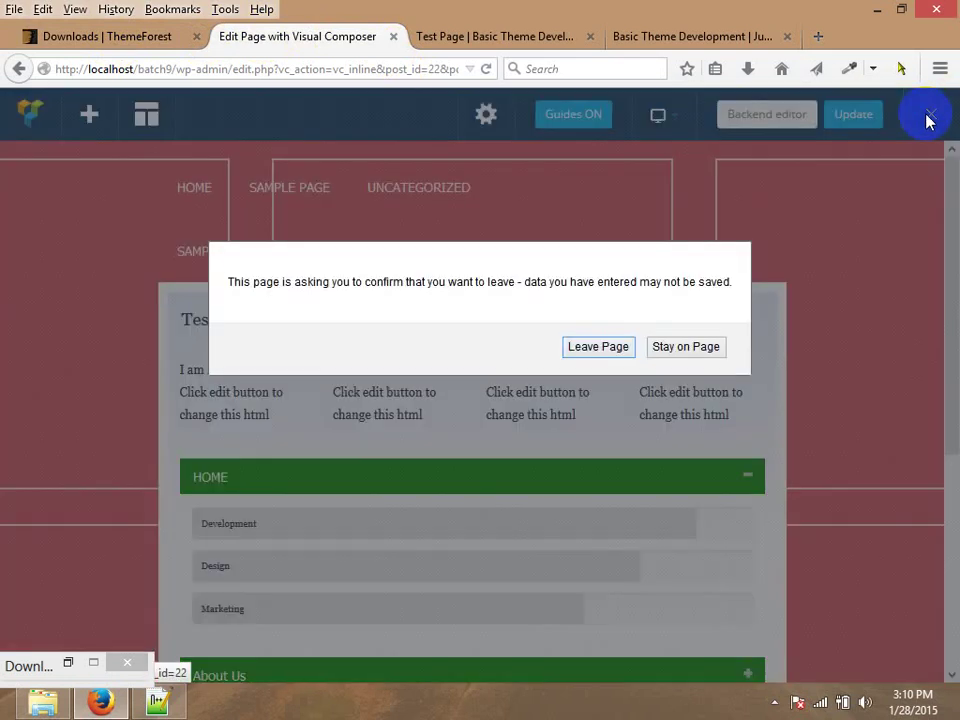
pyautogui.click(598, 347)
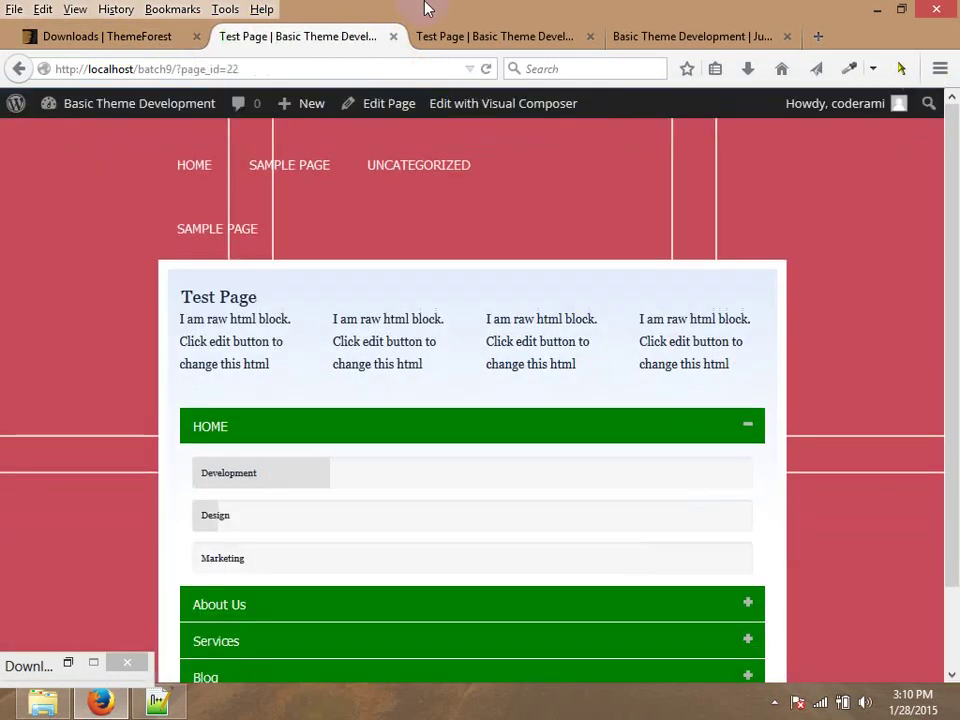
pyautogui.click(32, 80)
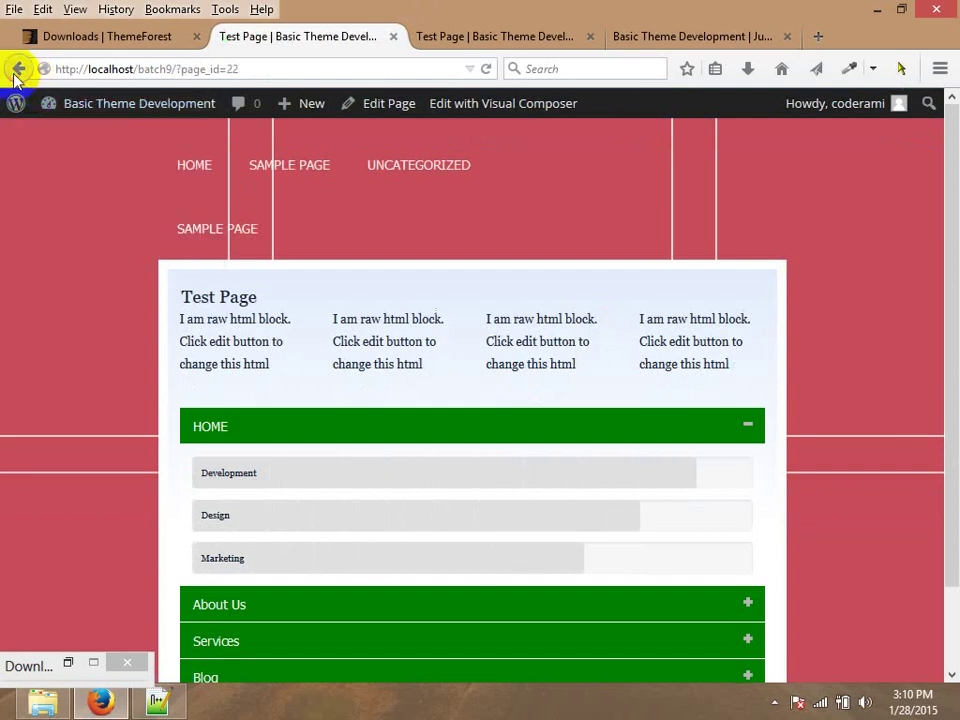
pyautogui.click(18, 68)
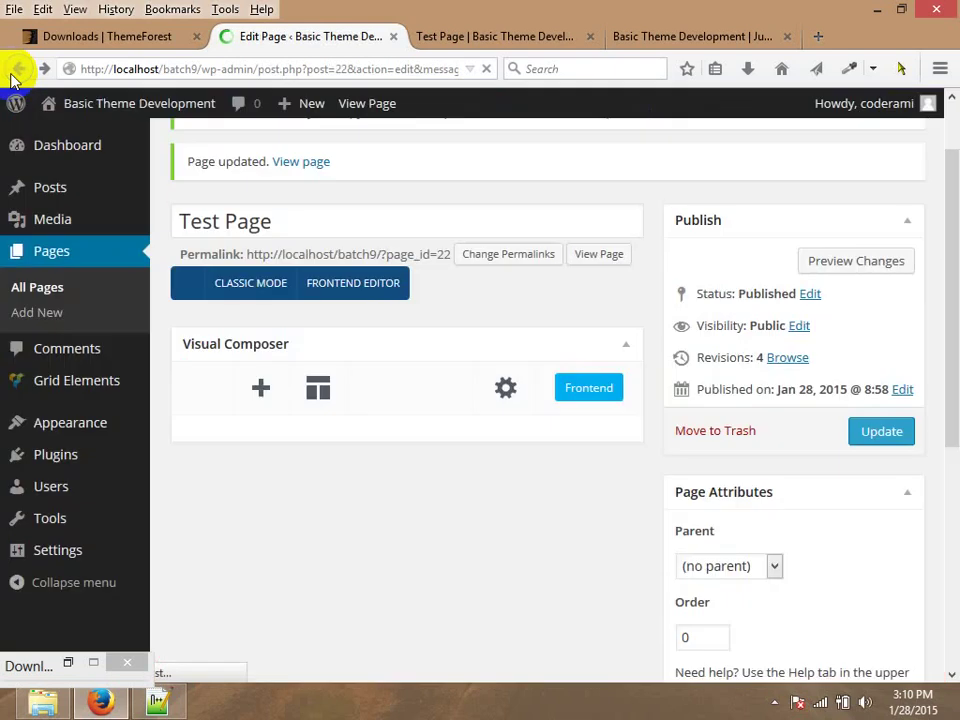
pyautogui.moveTo(948, 190); pyautogui.dragTo(945, 514)
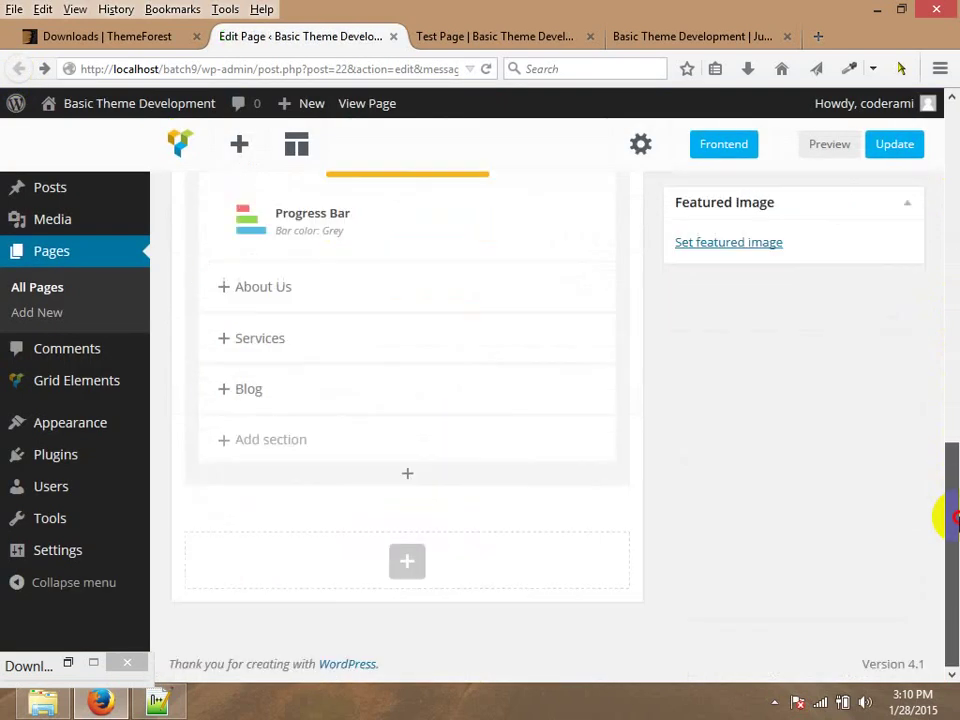
# Open the downloaded Ultimate Addons for Visual Composer archive and find Ultimate_VC_Addons.zip in its Latest Version 3.8.0 folder.
pyautogui.click(748, 68)
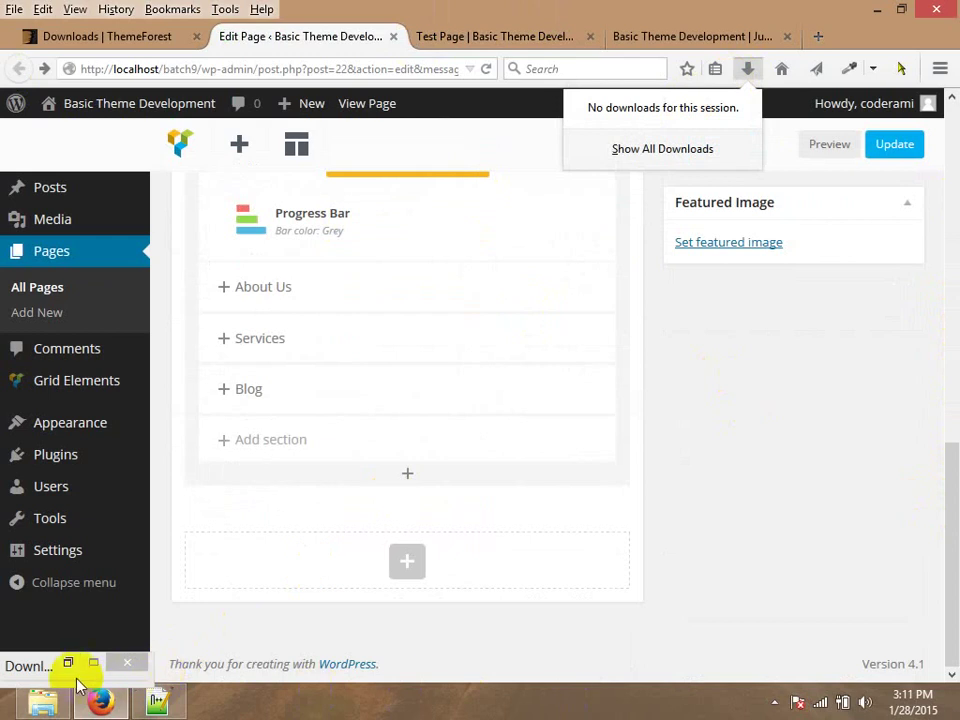
pyautogui.click(45, 665)
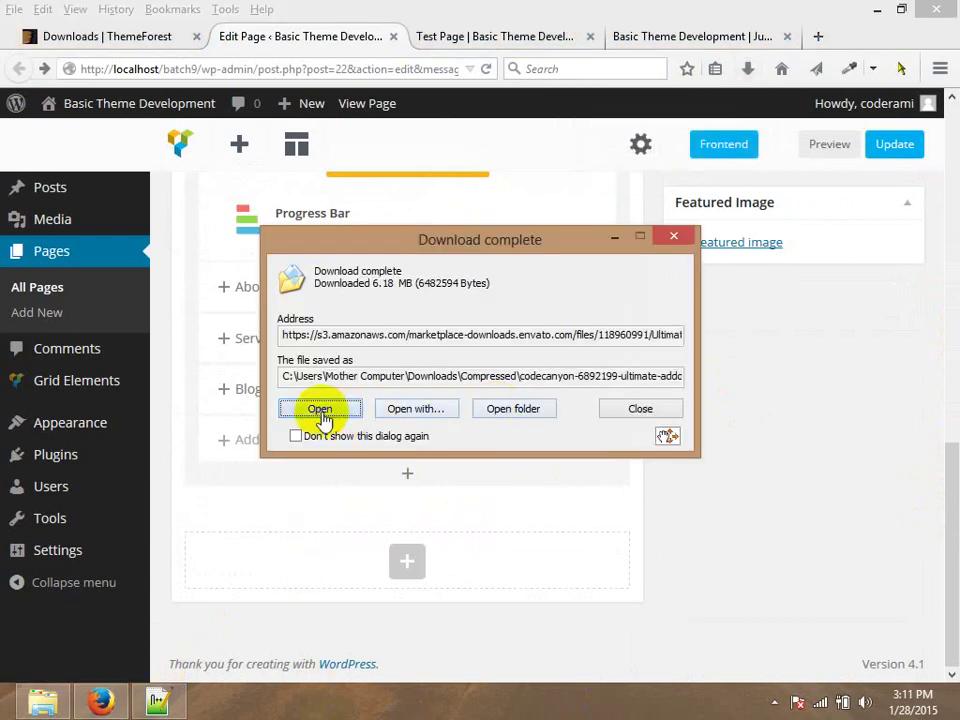
pyautogui.click(321, 414)
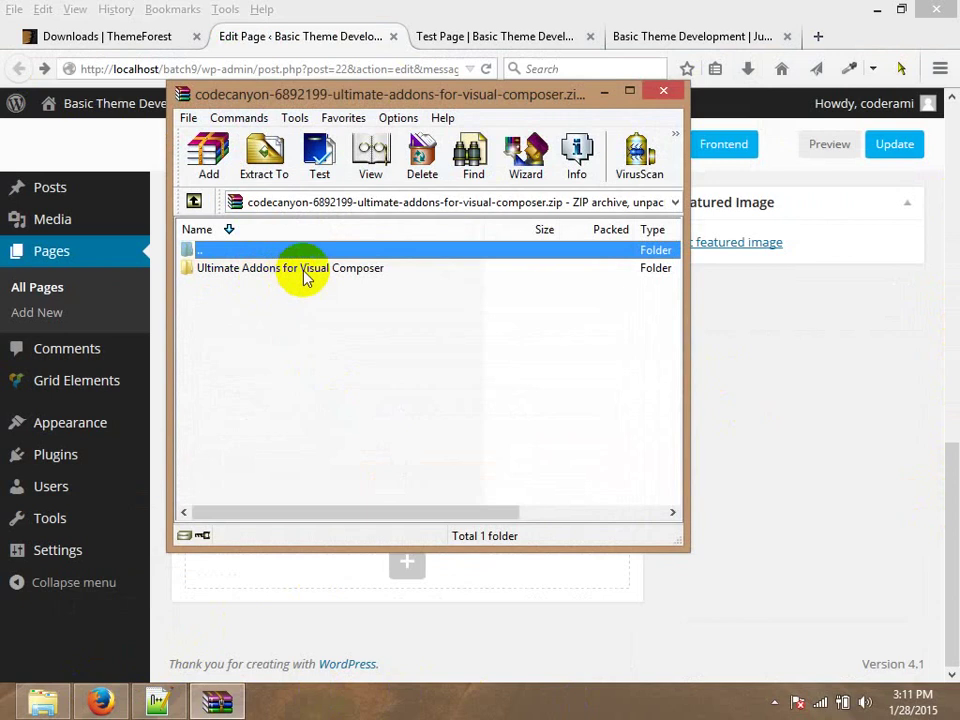
pyautogui.doubleClick(303, 277)
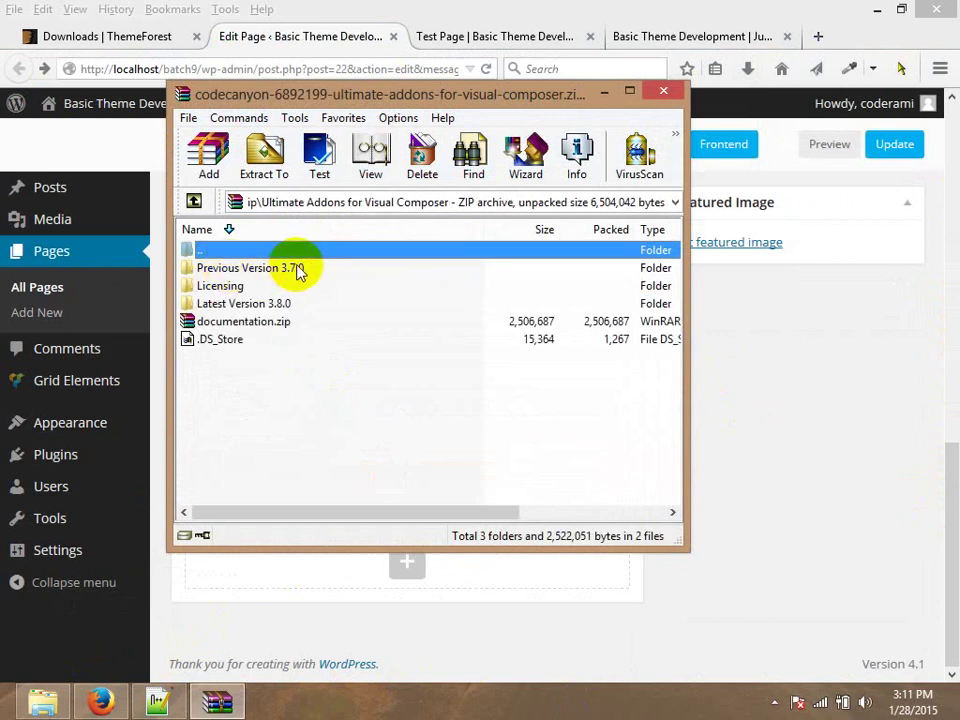
pyautogui.doubleClick(230, 305)
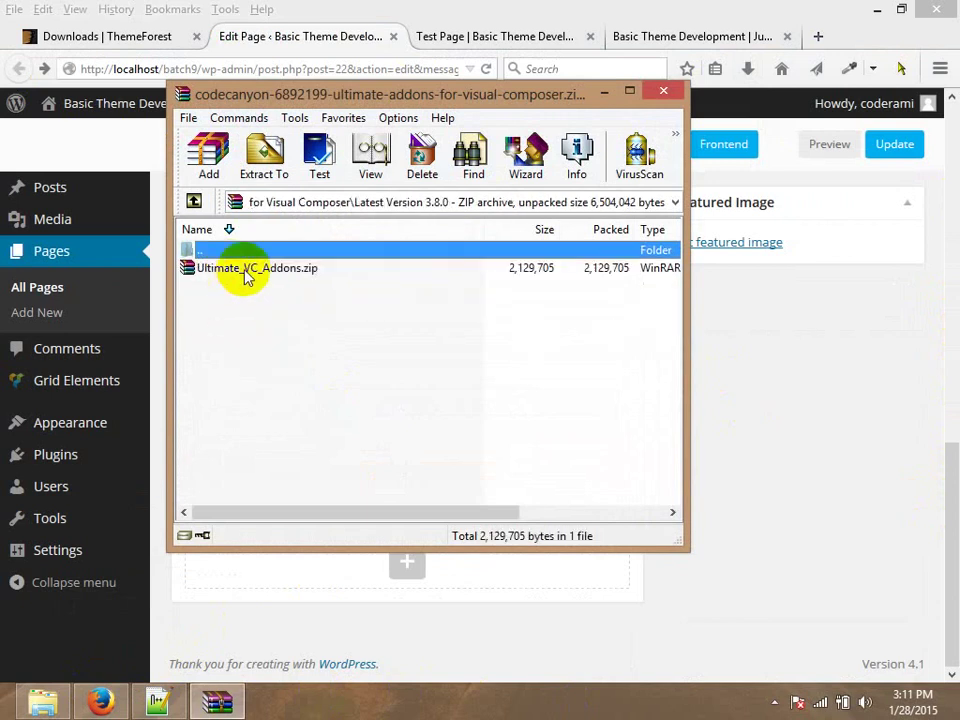
pyautogui.click(246, 272)
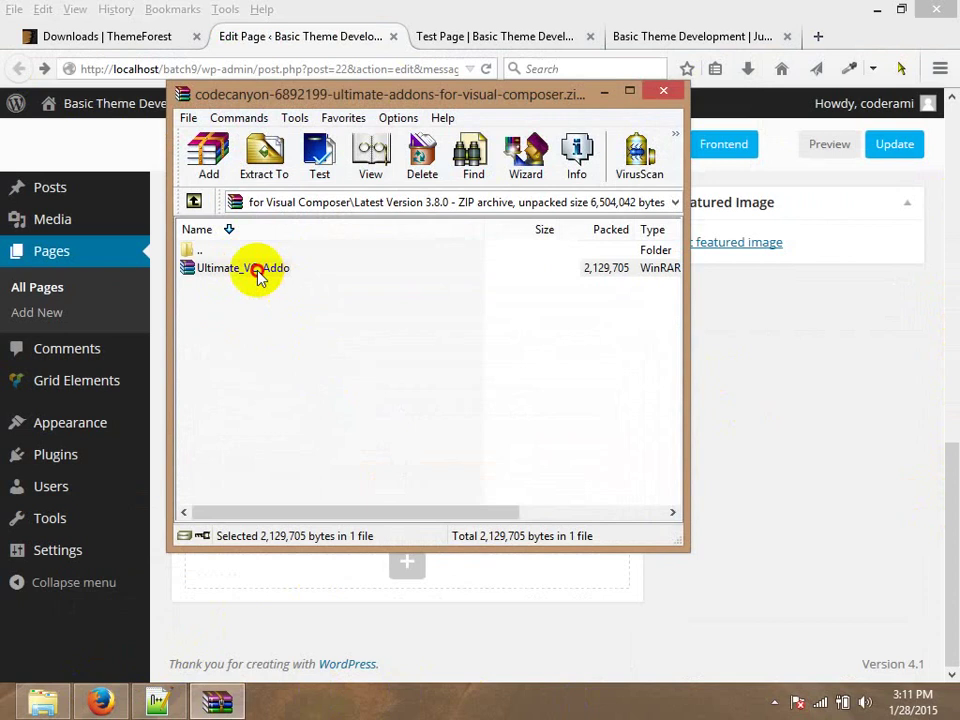
pyautogui.click(257, 276)
pyautogui.click(775, 362)
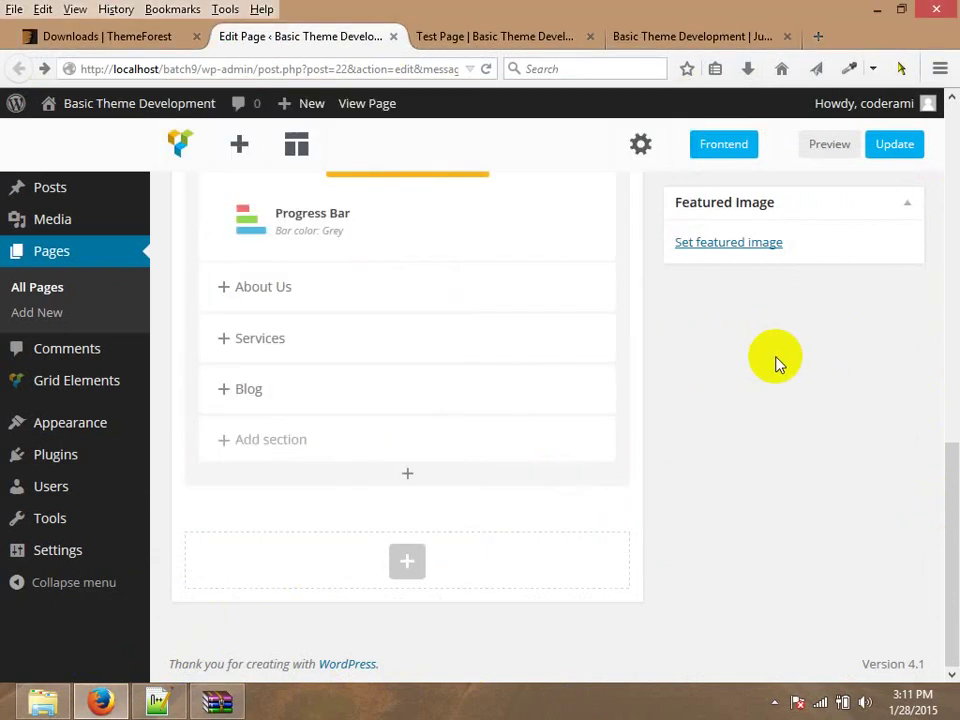
# Open codecanyon-6892199-ultimate-addons-for-visual-composer.zip from Internet Download Manager's download list.
pyautogui.click(774, 702)
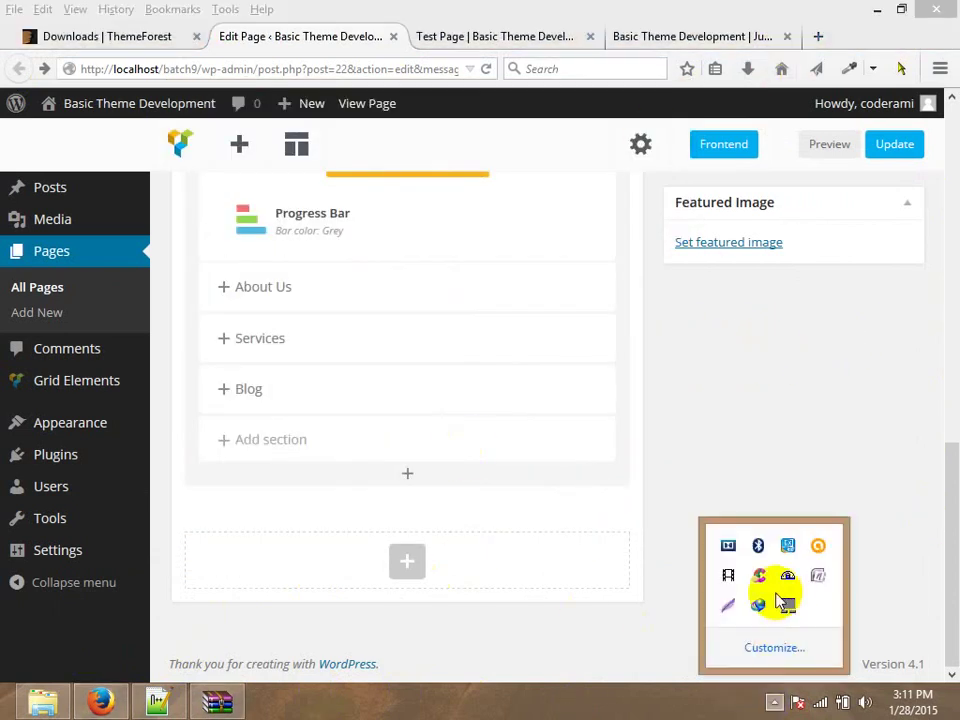
pyautogui.click(760, 605)
pyautogui.click(383, 513)
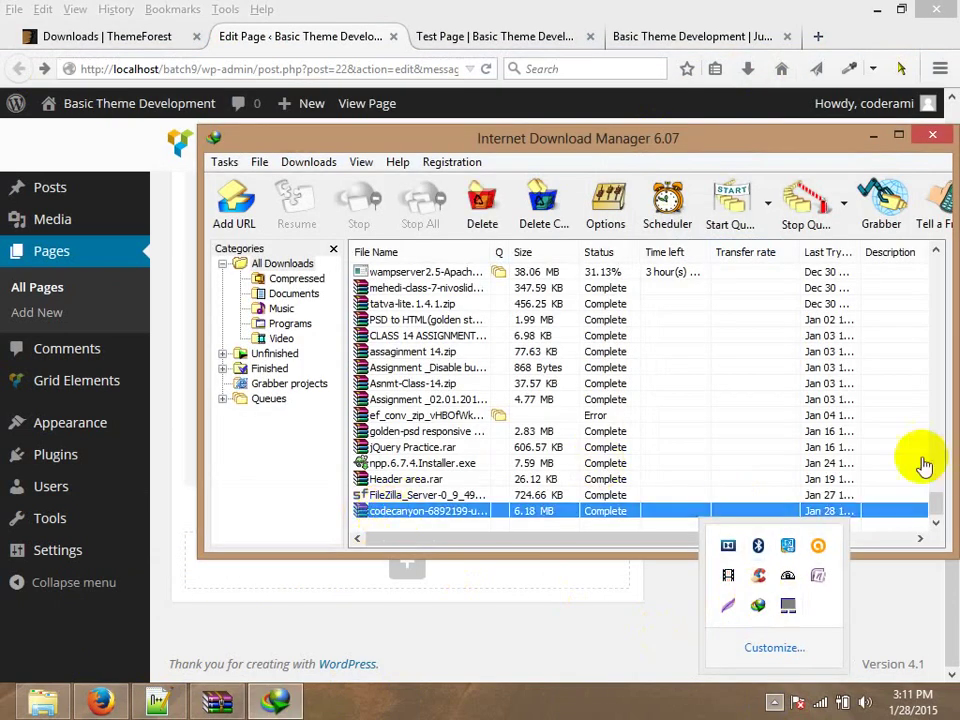
pyautogui.doubleClick(476, 510)
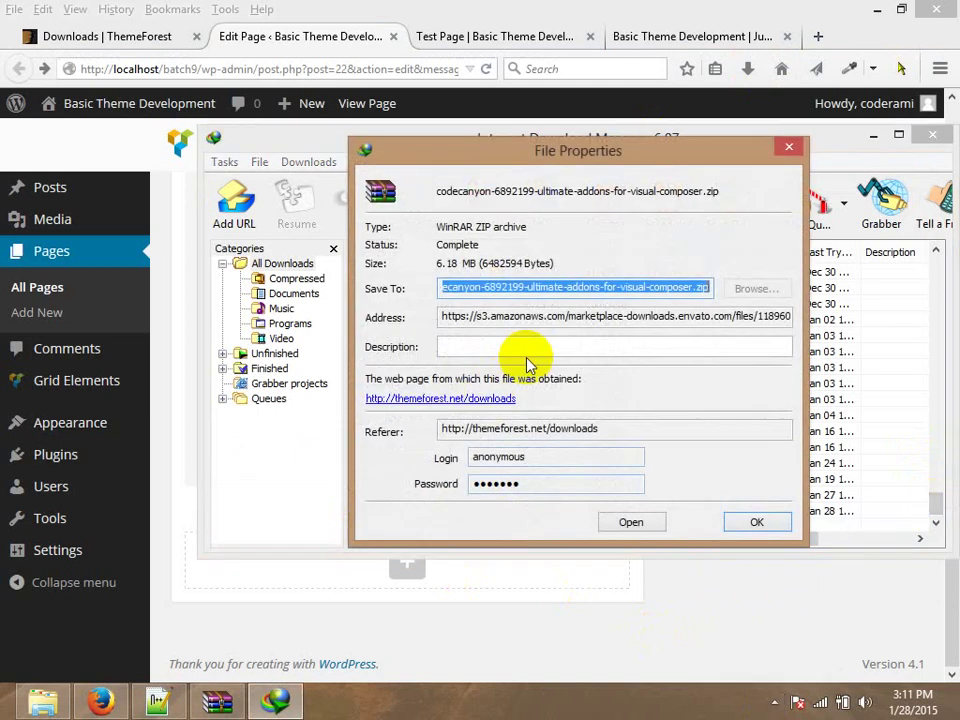
pyautogui.click(640, 525)
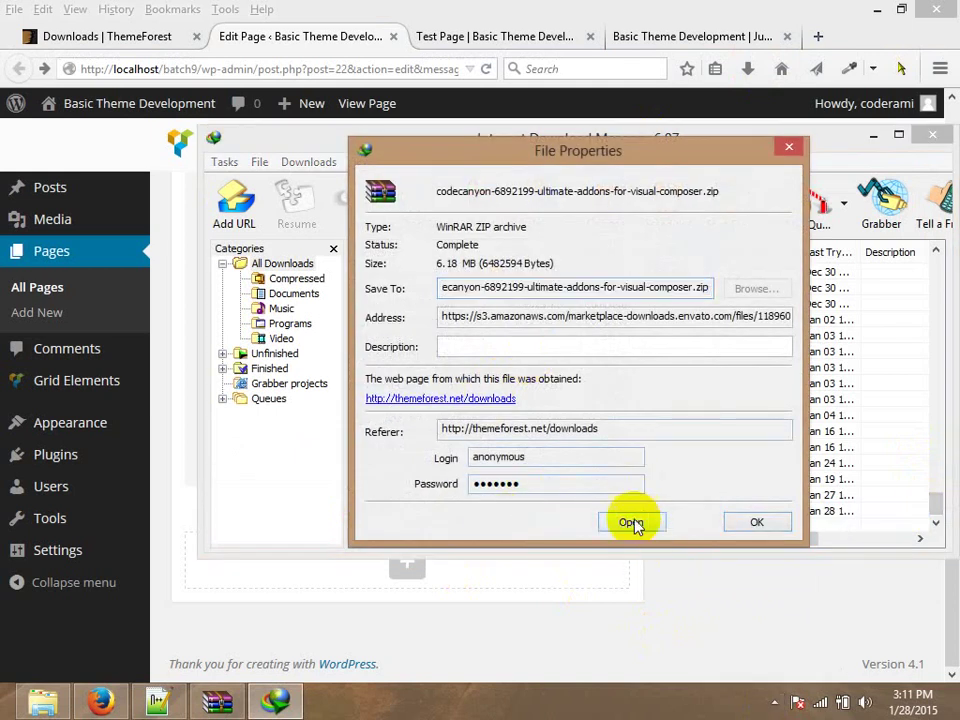
# Open Ultimate_VC_Addons.zip from the Latest Version 3.8.0 folder and look inside its Ultimate_VC_Addons folder.
pyautogui.doubleClick(135, 240)
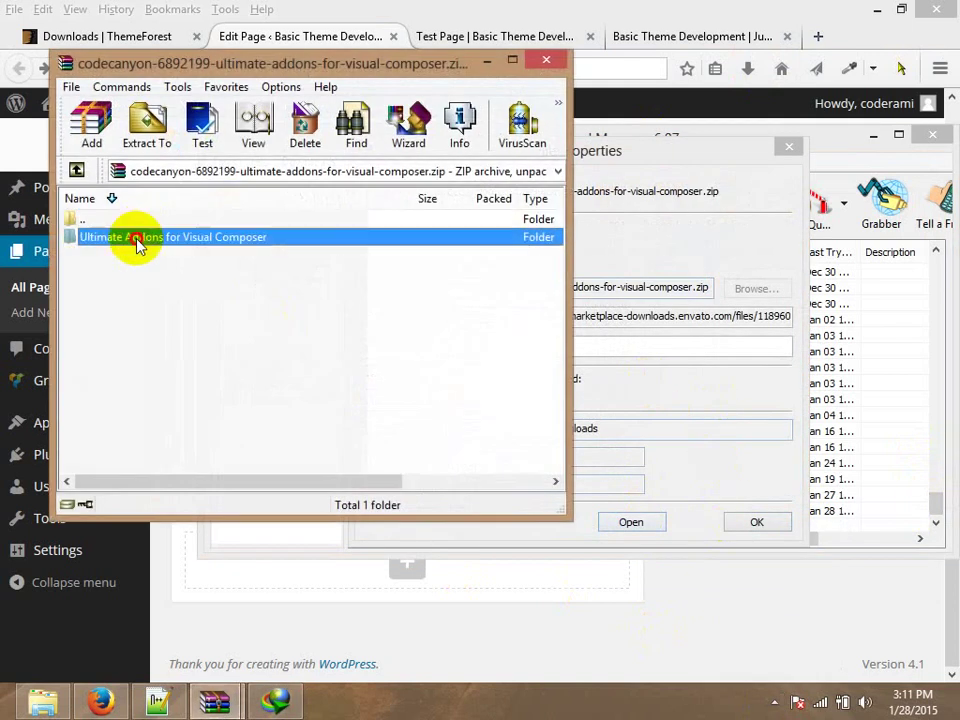
pyautogui.doubleClick(128, 274)
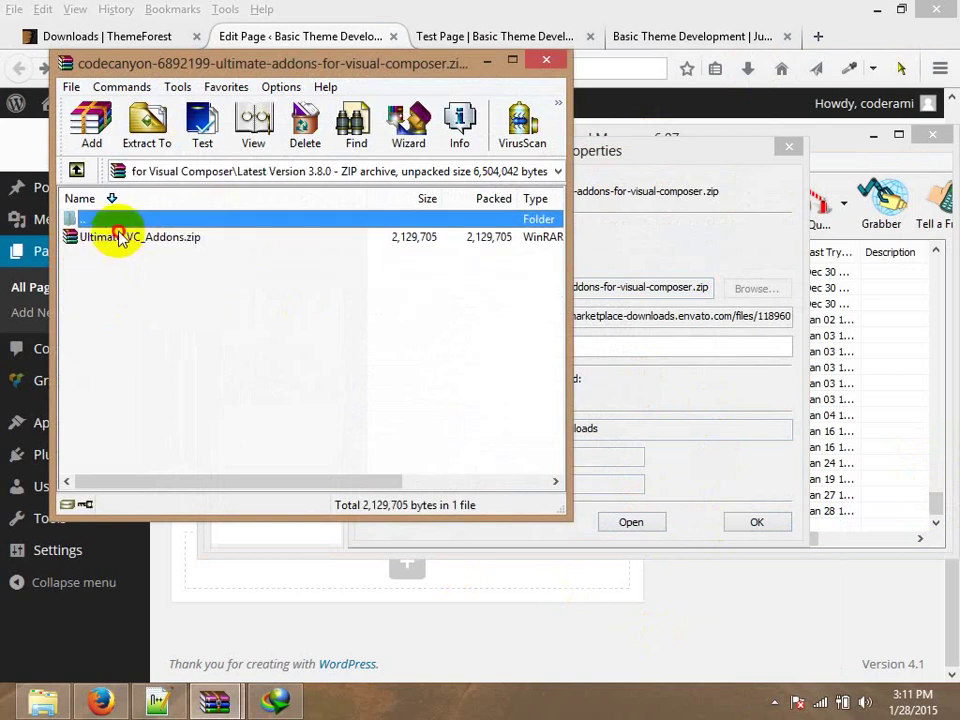
pyautogui.doubleClick(160, 237)
pyautogui.click(236, 276)
pyautogui.doubleClick(236, 276)
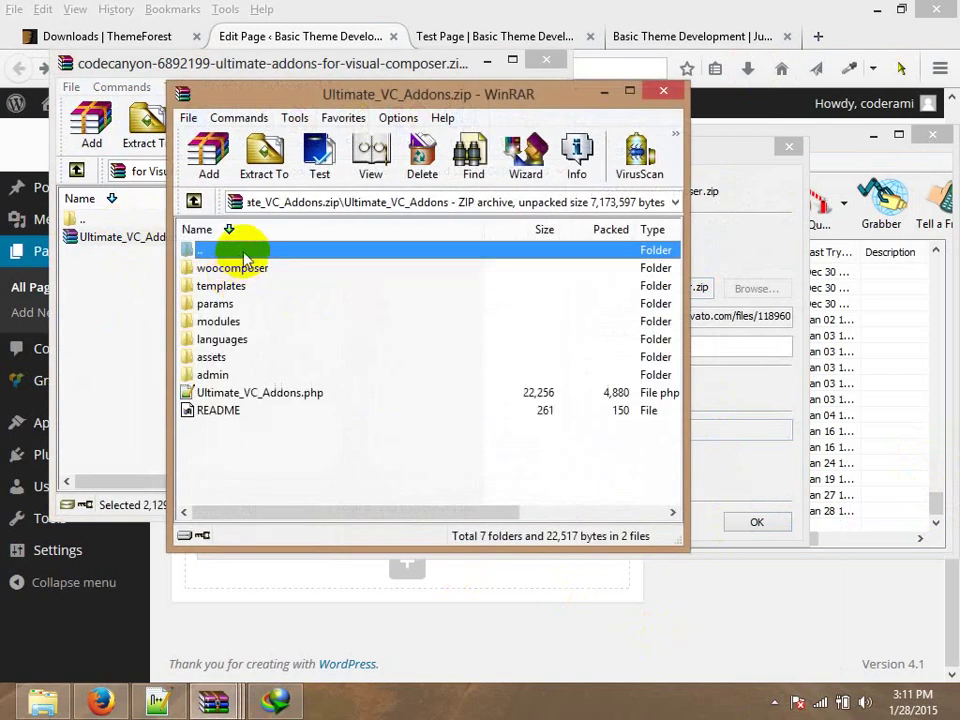
# Return to the root of Ultimate_VC_Addons.zip and open the batch9 site's wp-content plugins folder in File Explorer.
pyautogui.doubleClick(246, 251)
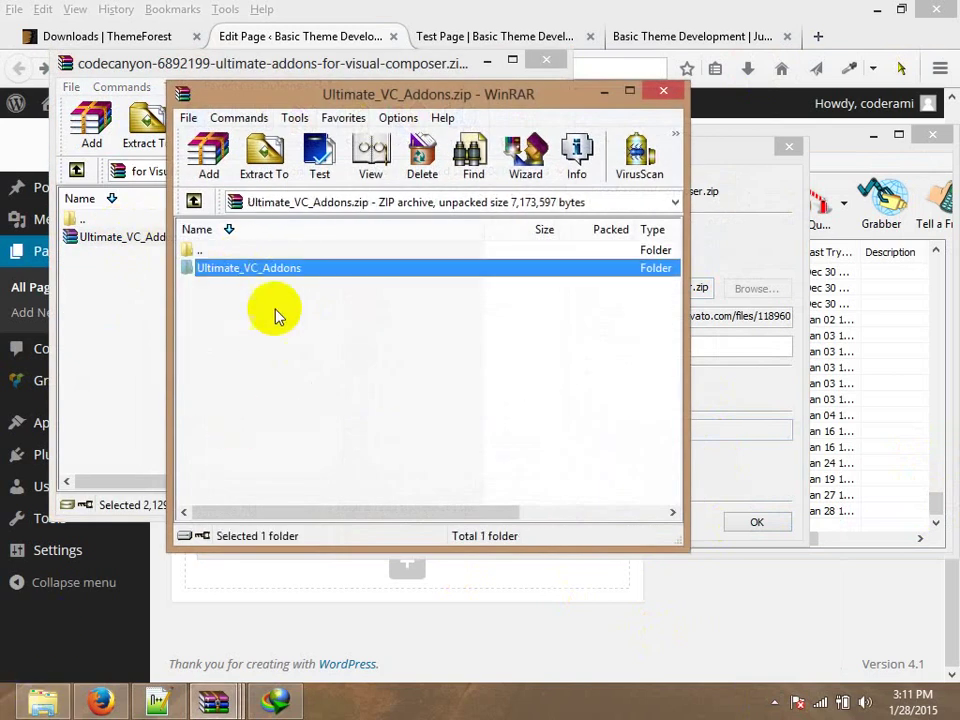
pyautogui.doubleClick(250, 268)
pyautogui.doubleClick(246, 252)
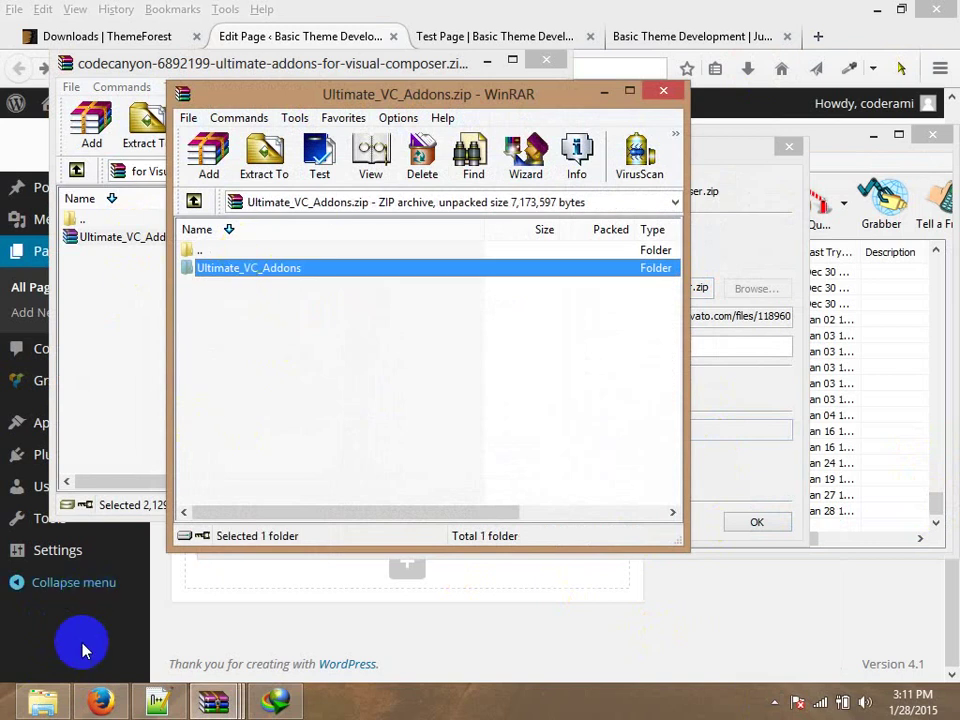
pyautogui.click(42, 700)
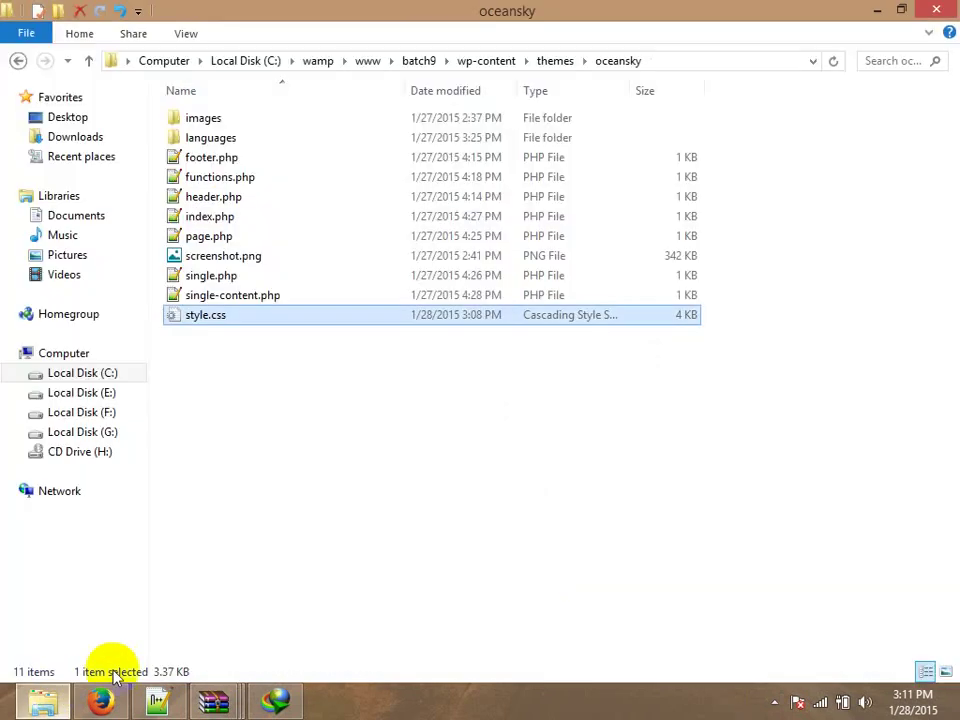
pyautogui.click(90, 61)
pyautogui.click(90, 61)
pyautogui.click(198, 117)
pyautogui.doubleClick(198, 117)
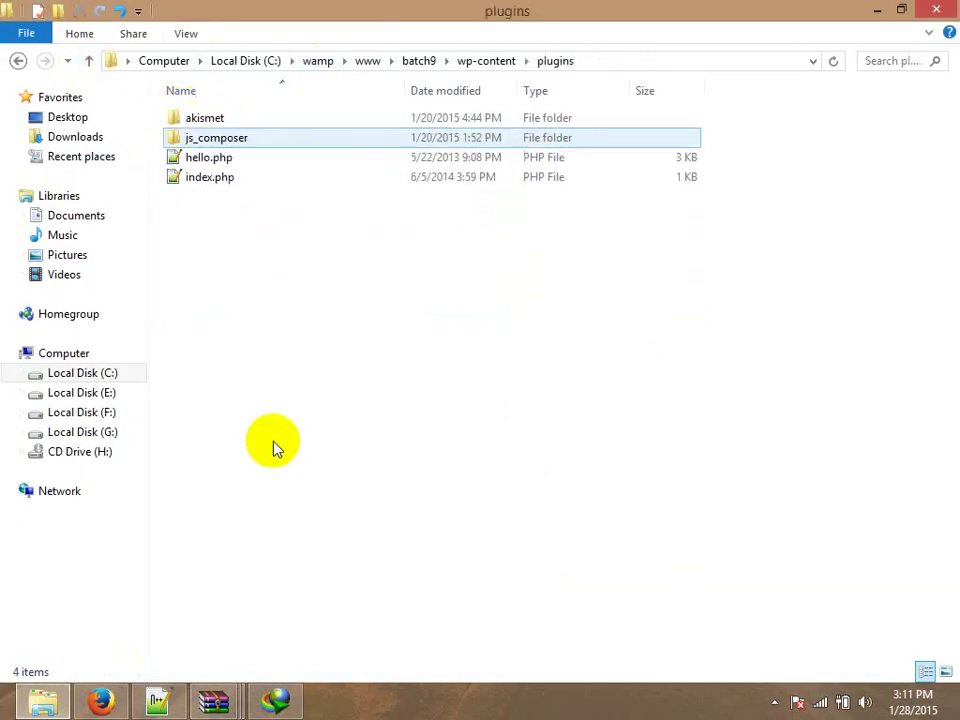
# Extract the Ultimate_VC_Addons folder from the WinRAR archive into the batch9 site's plugins folder.
pyautogui.click(215, 698)
pyautogui.click(563, 598)
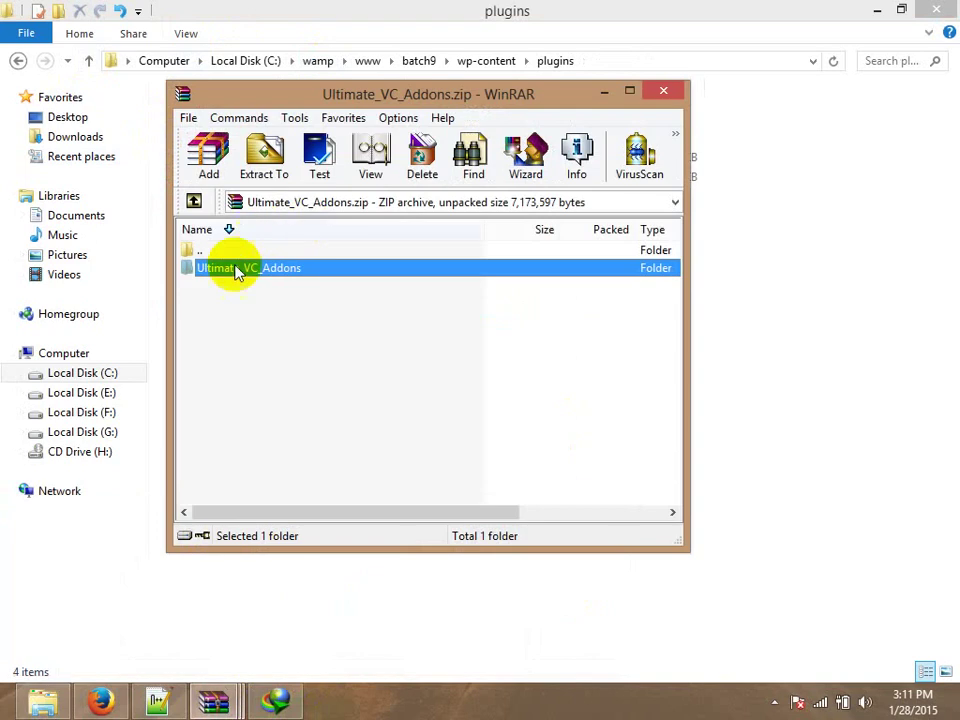
pyautogui.moveTo(227, 269); pyautogui.dragTo(790, 330)
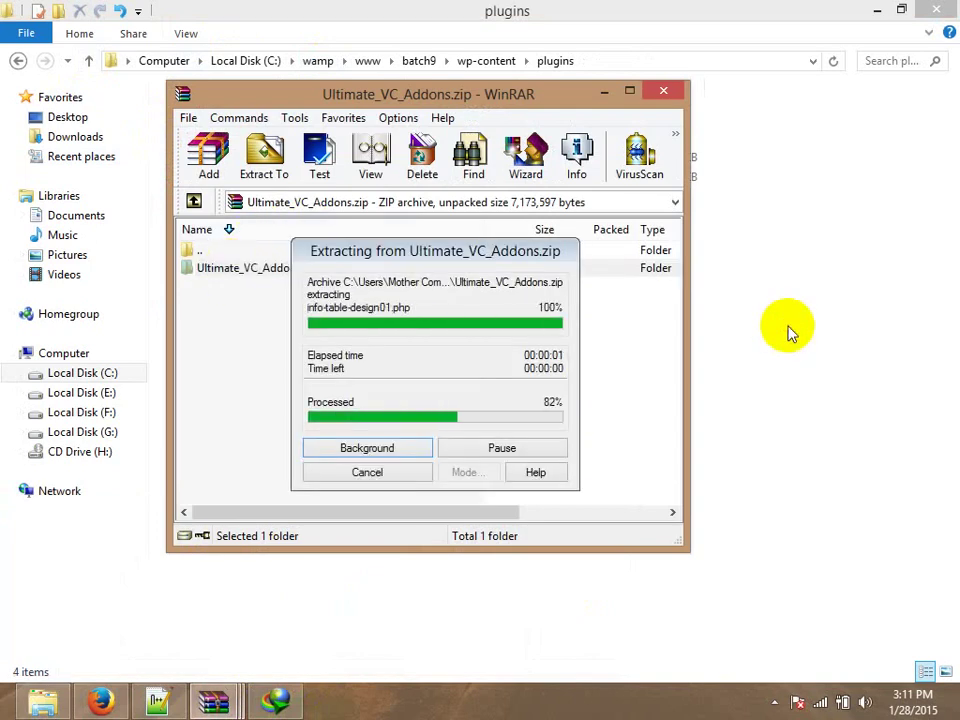
pyautogui.click(789, 330)
pyautogui.click(230, 497)
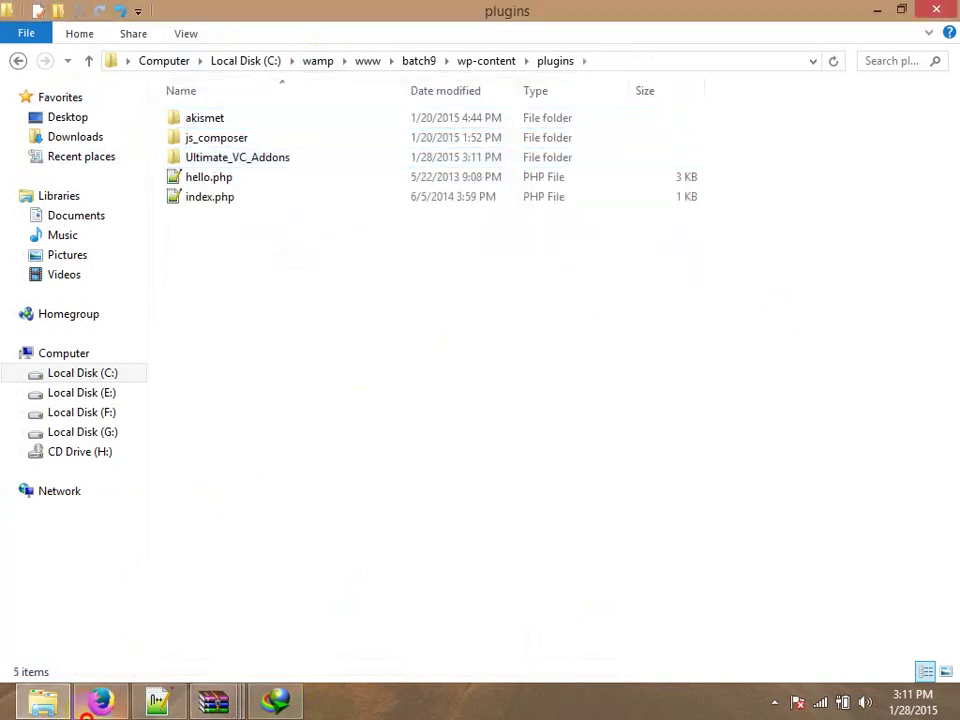
# Switch back to Firefox and activate the Ultimate Addons for Visual Composer plugin on the WordPress site.
pyautogui.click(90, 706)
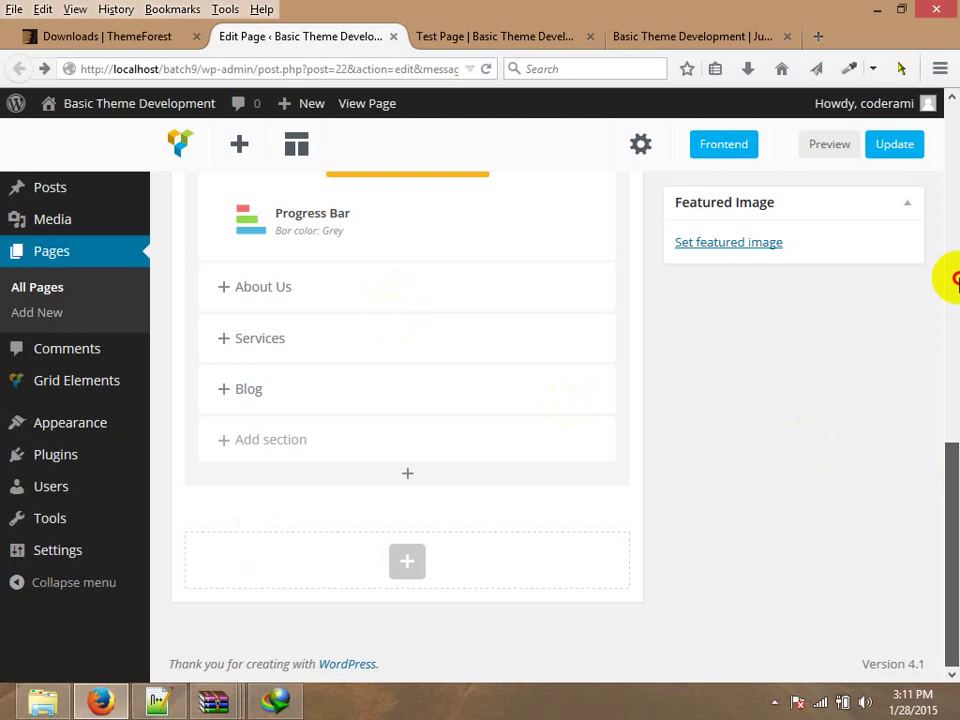
pyautogui.click(958, 279)
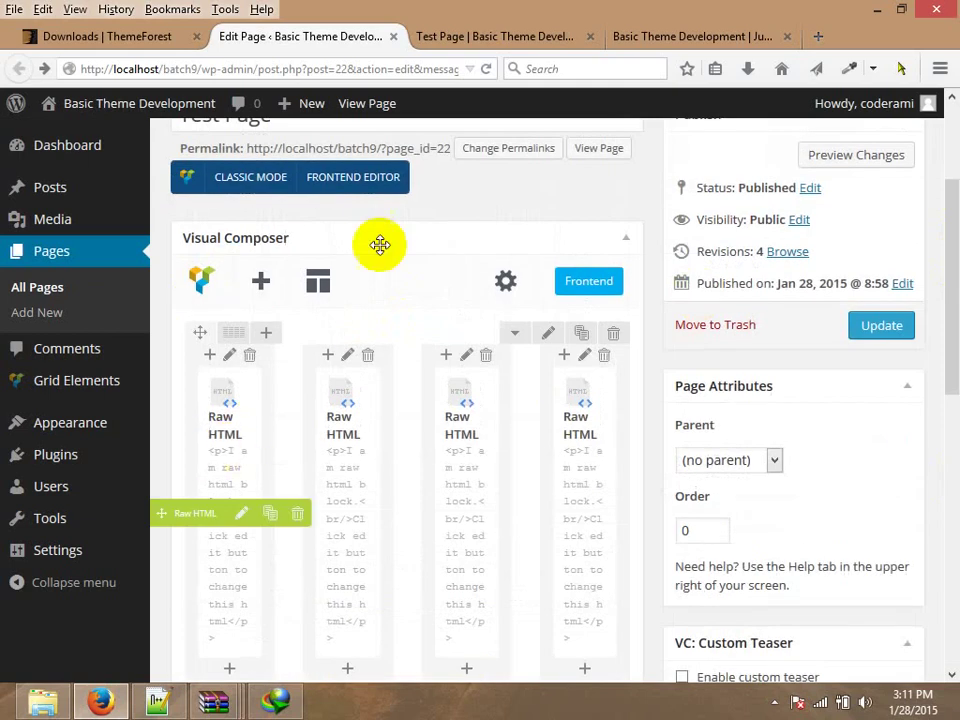
pyautogui.moveTo(183, 428)
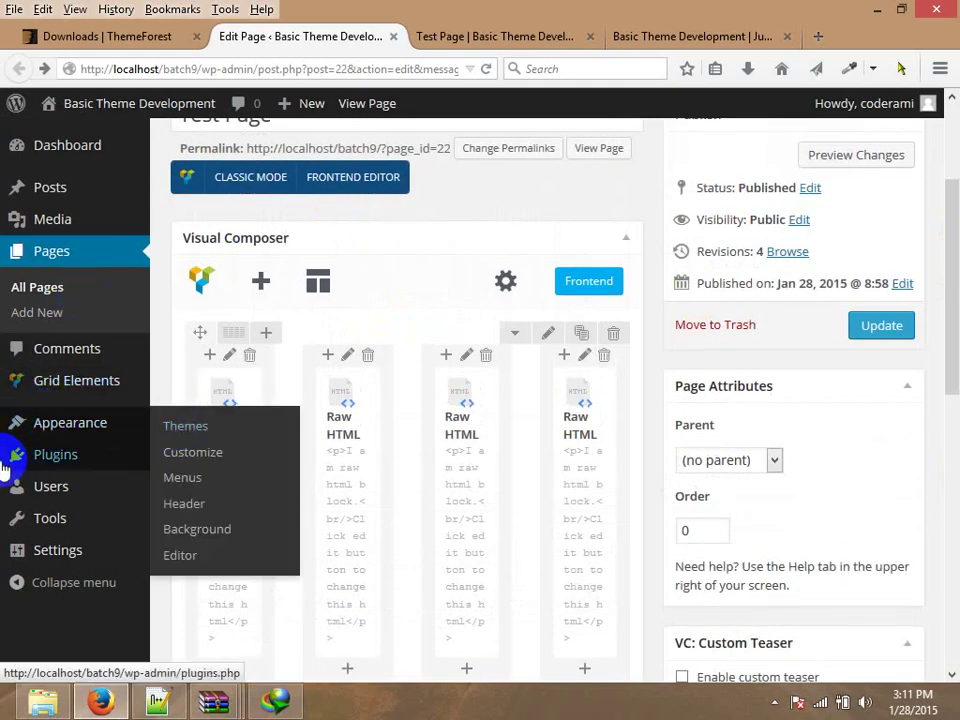
pyautogui.moveTo(40, 454)
pyautogui.click(192, 462)
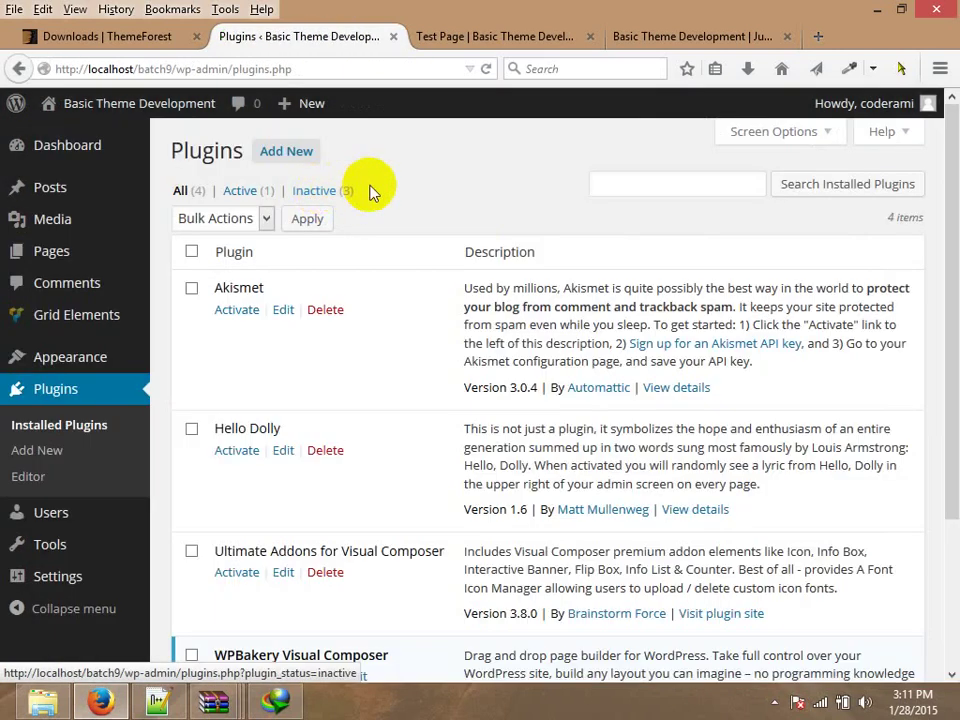
pyautogui.moveTo(943, 150); pyautogui.dragTo(937, 461)
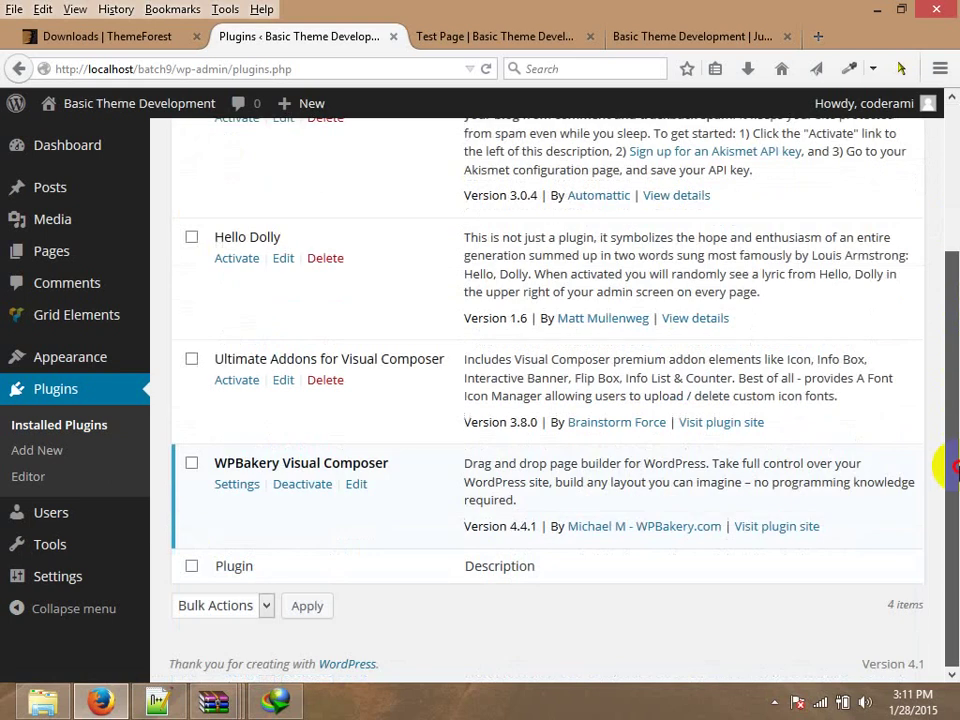
pyautogui.click(237, 381)
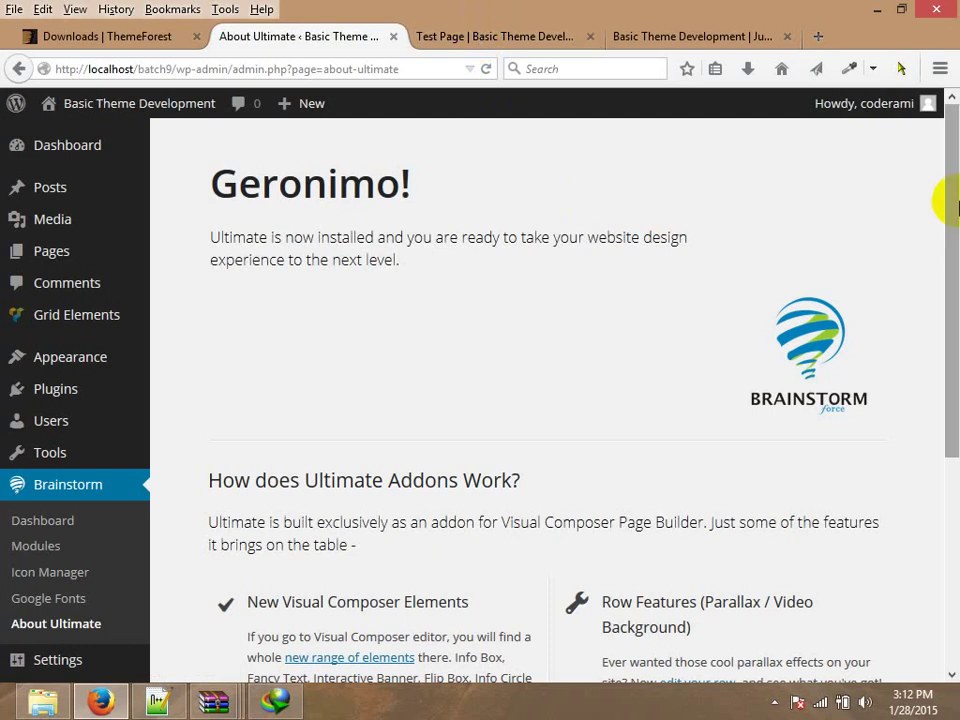
# Leave the About Ultimate page and open Test Page for editing from the site's pages list.
pyautogui.moveTo(945, 204); pyautogui.dragTo(948, 125)
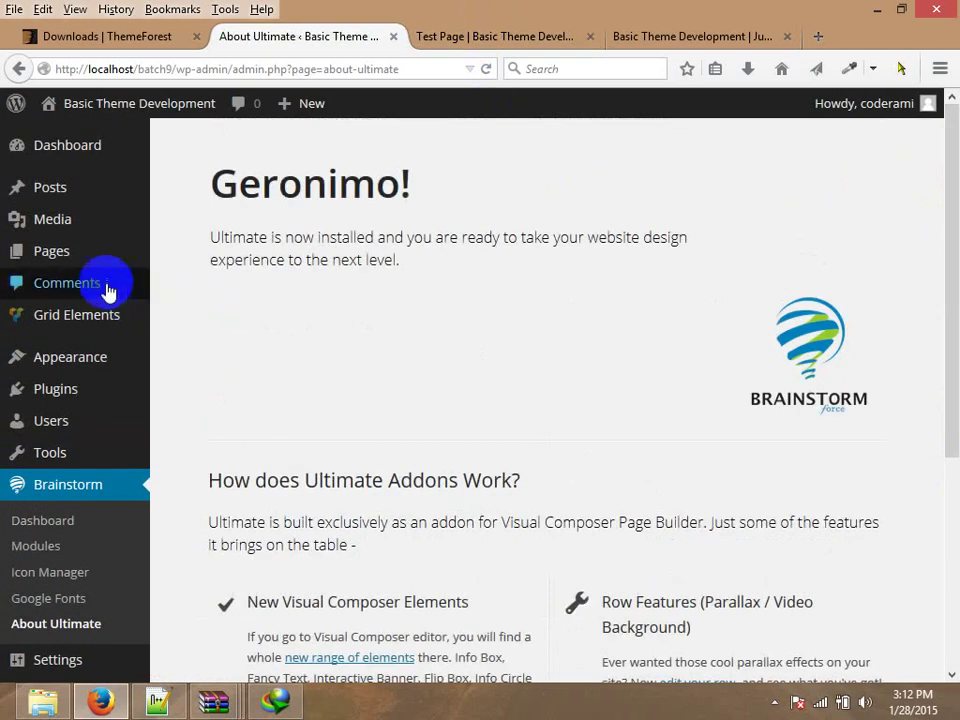
pyautogui.moveTo(40, 253)
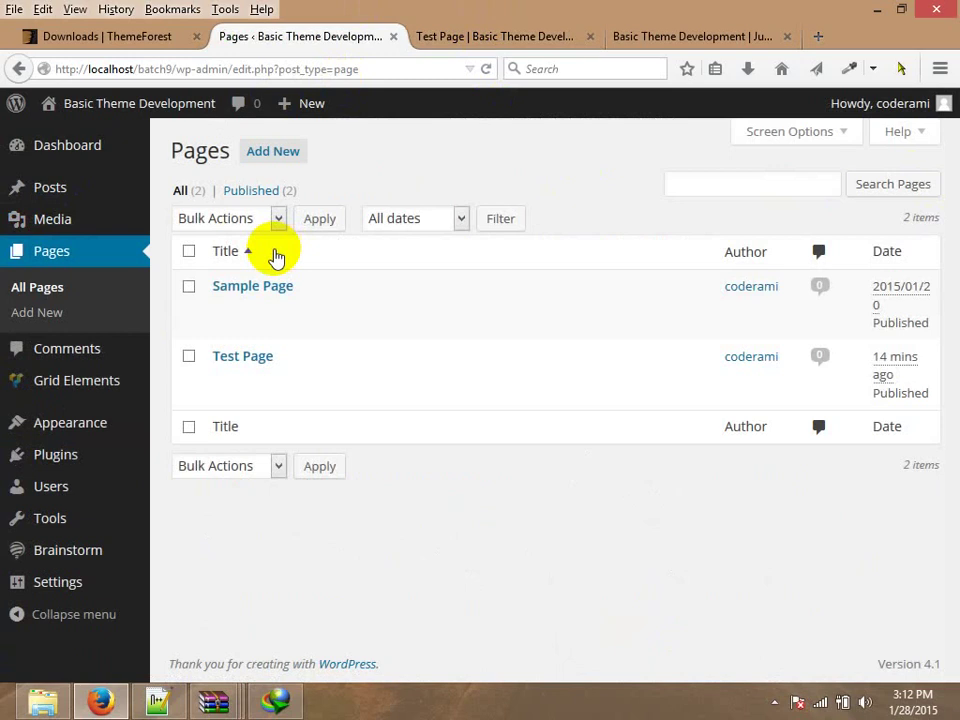
pyautogui.click(230, 358)
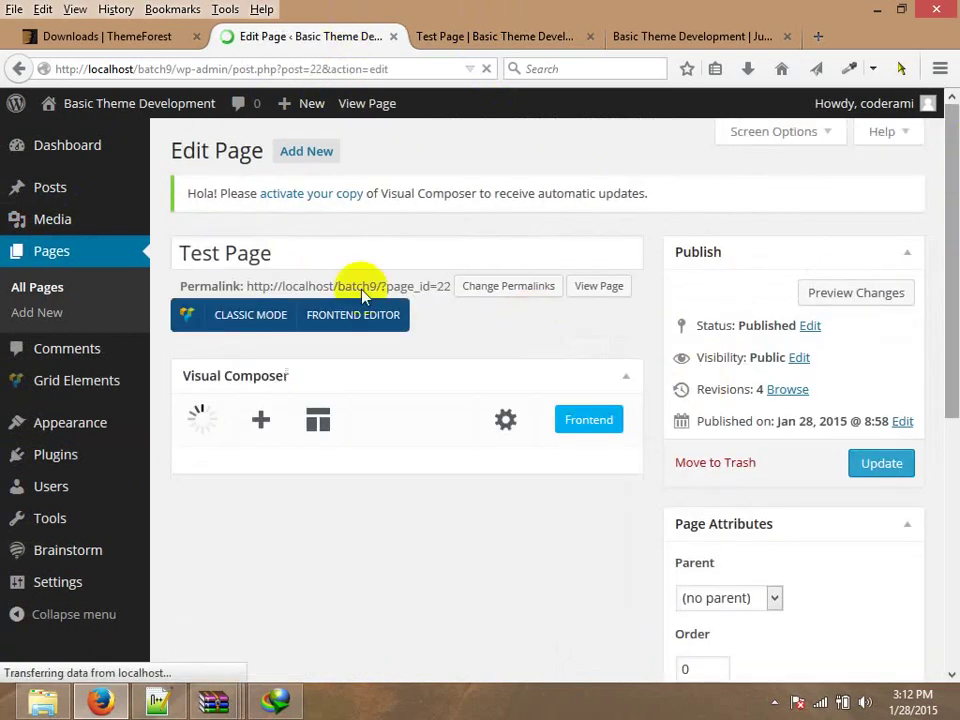
# Add a Countdown element from the Ultimate VC Addons category below the page's existing Visual Composer content.
pyautogui.moveTo(952, 396); pyautogui.dragTo(943, 589)
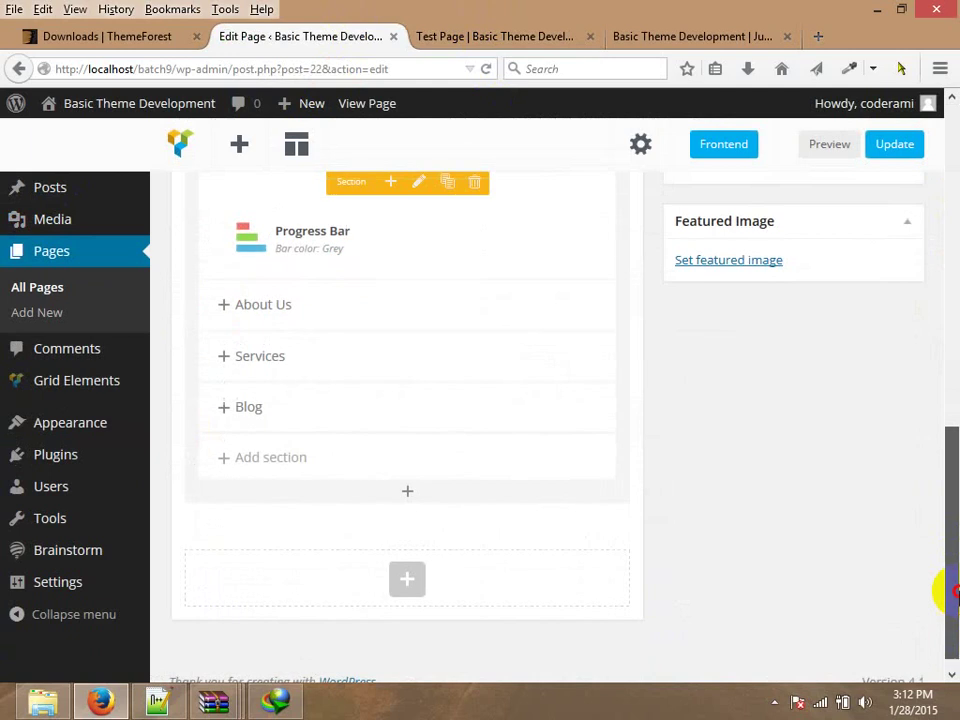
pyautogui.click(402, 563)
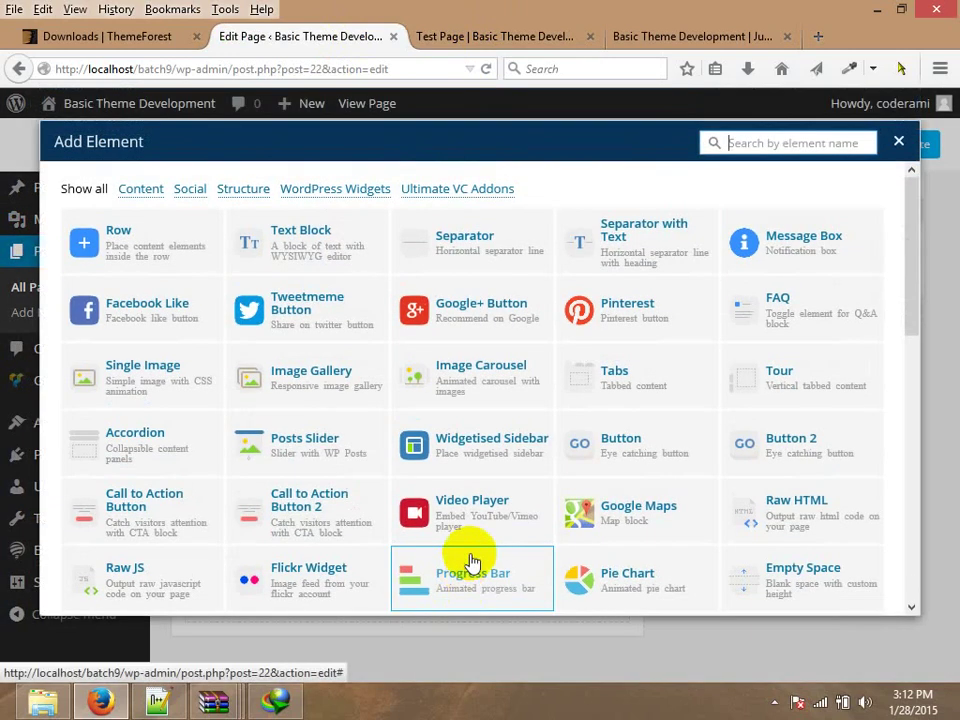
pyautogui.click(455, 198)
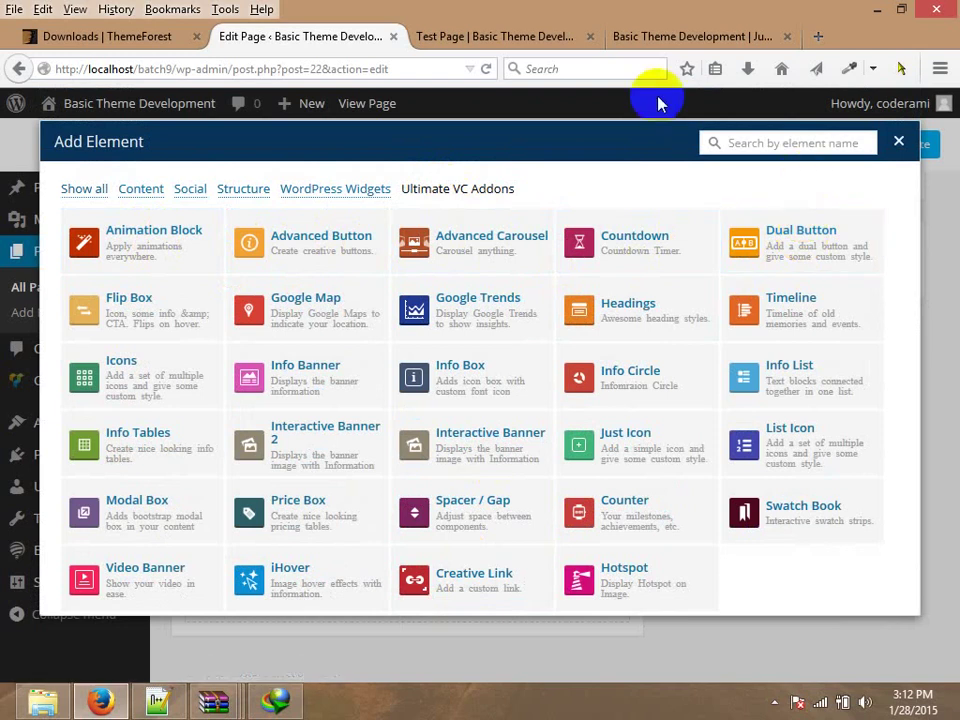
pyautogui.click(622, 246)
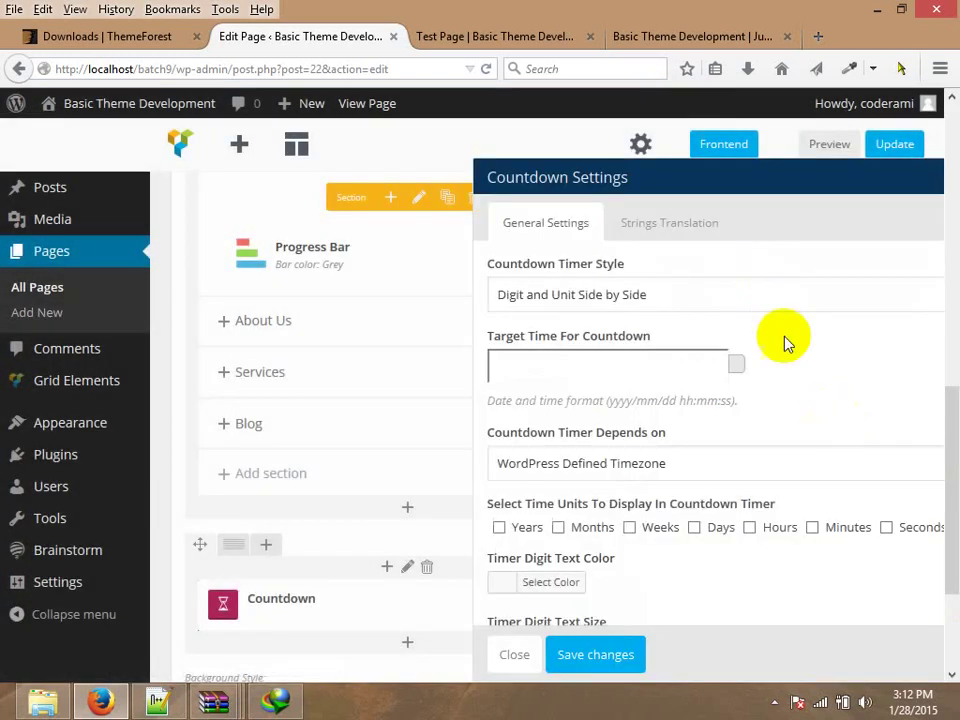
# Choose Digit and Unit Side by Side as the countdown's timer style.
pyautogui.scroll(-2, 955, 428)
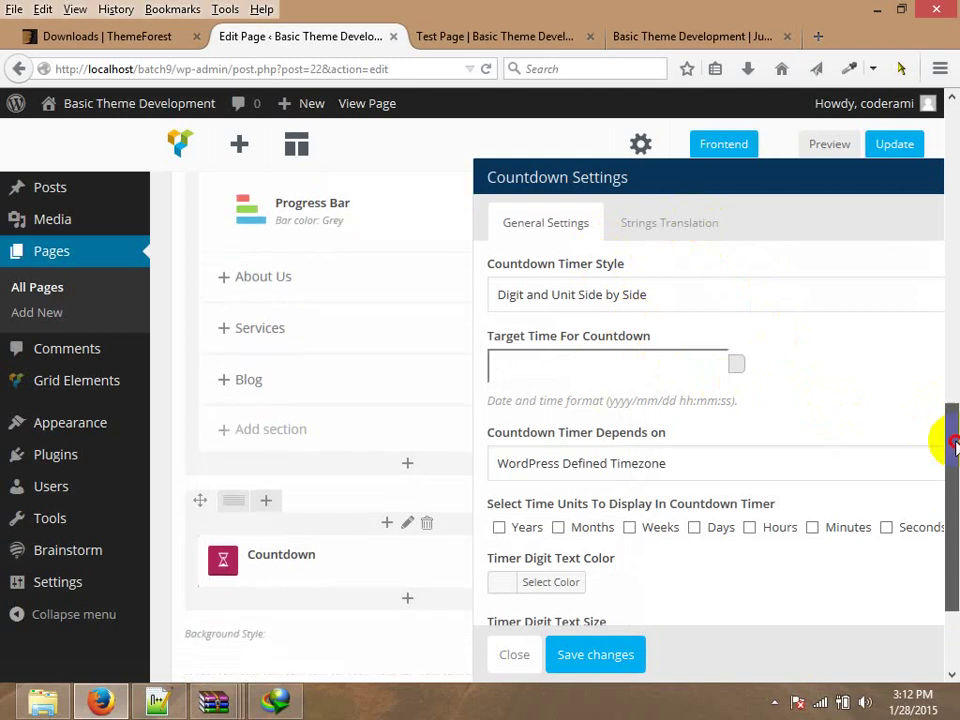
pyautogui.scroll(1, 936, 439)
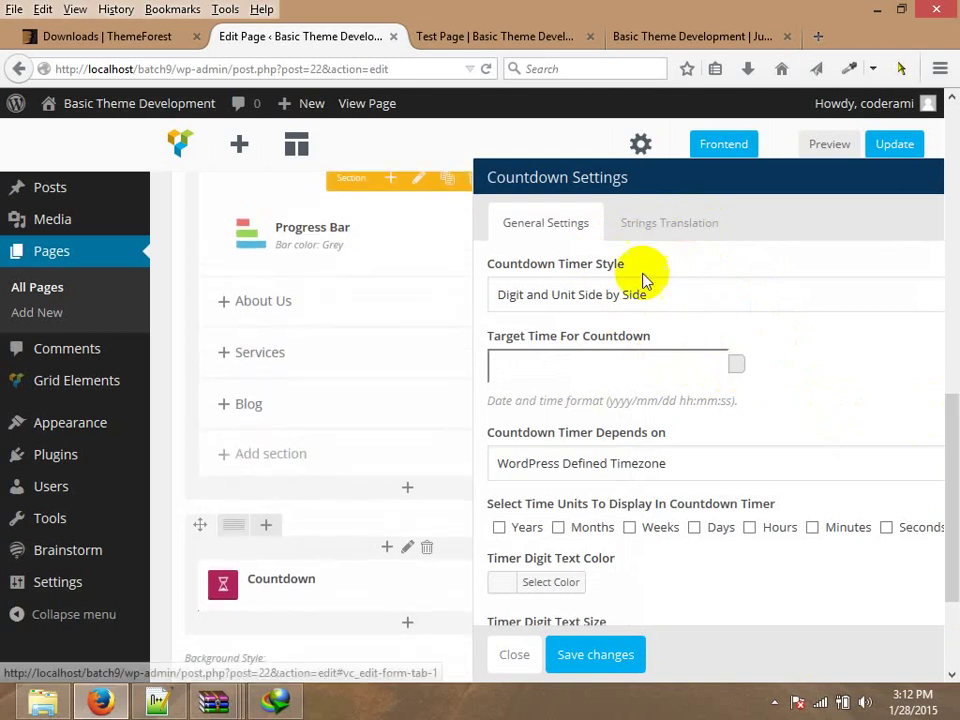
pyautogui.click(627, 298)
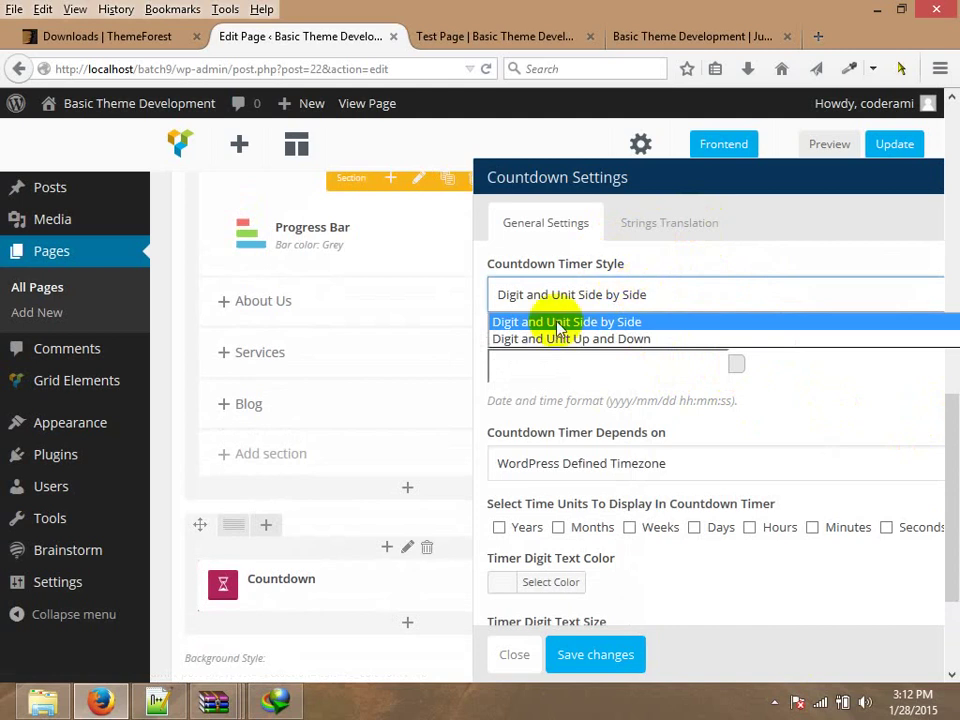
pyautogui.click(634, 322)
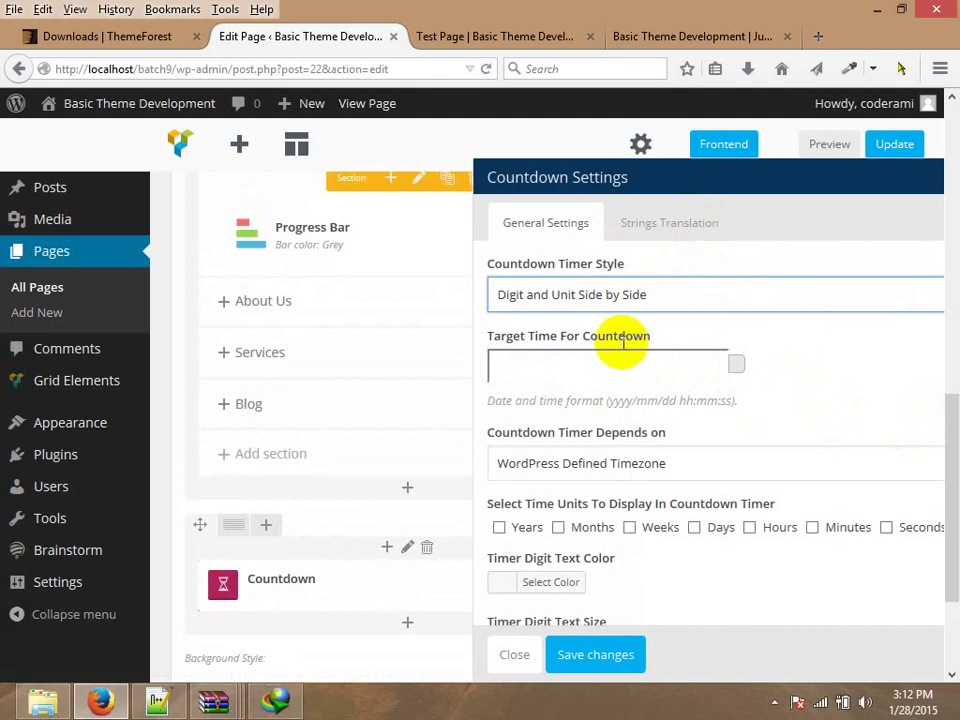
# Set the countdown's target time to 2015/02/12 15:12:34.
pyautogui.click(592, 362)
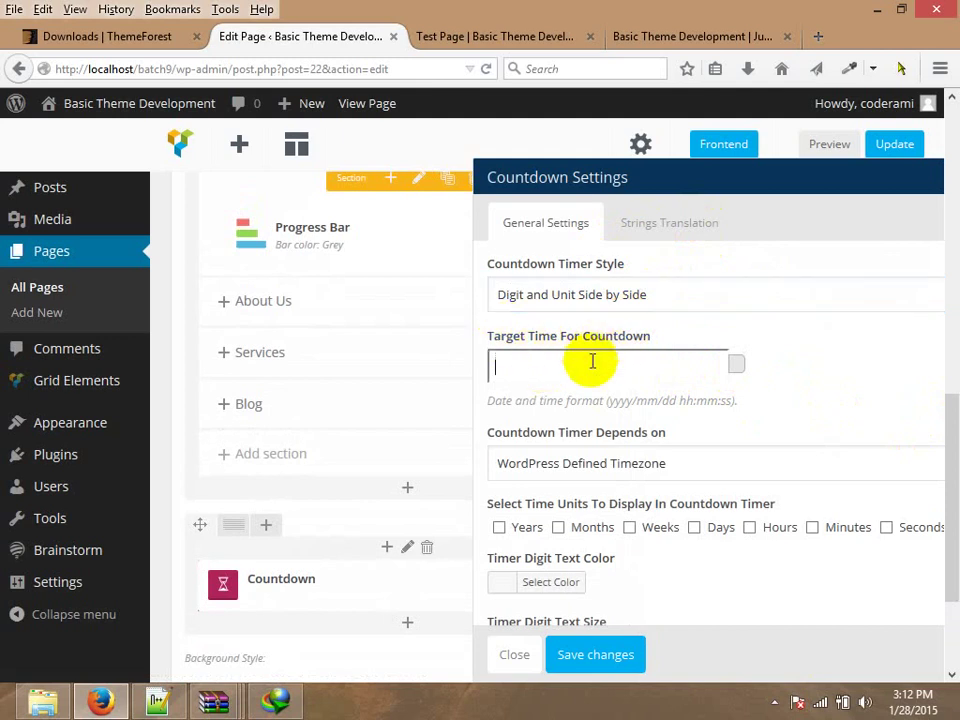
pyautogui.click(740, 368)
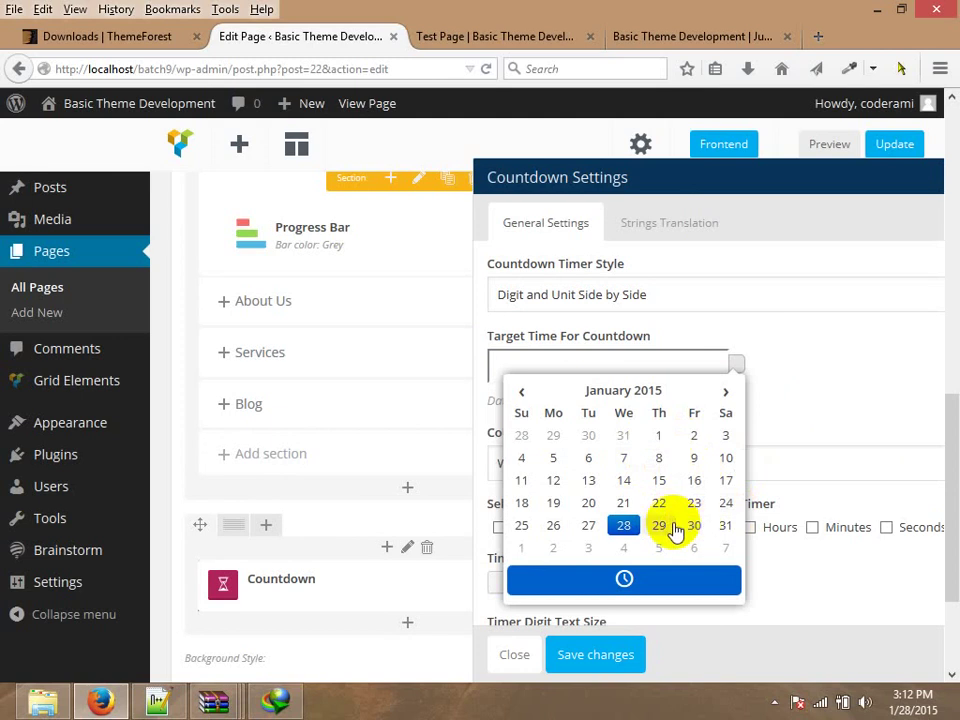
pyautogui.click(725, 392)
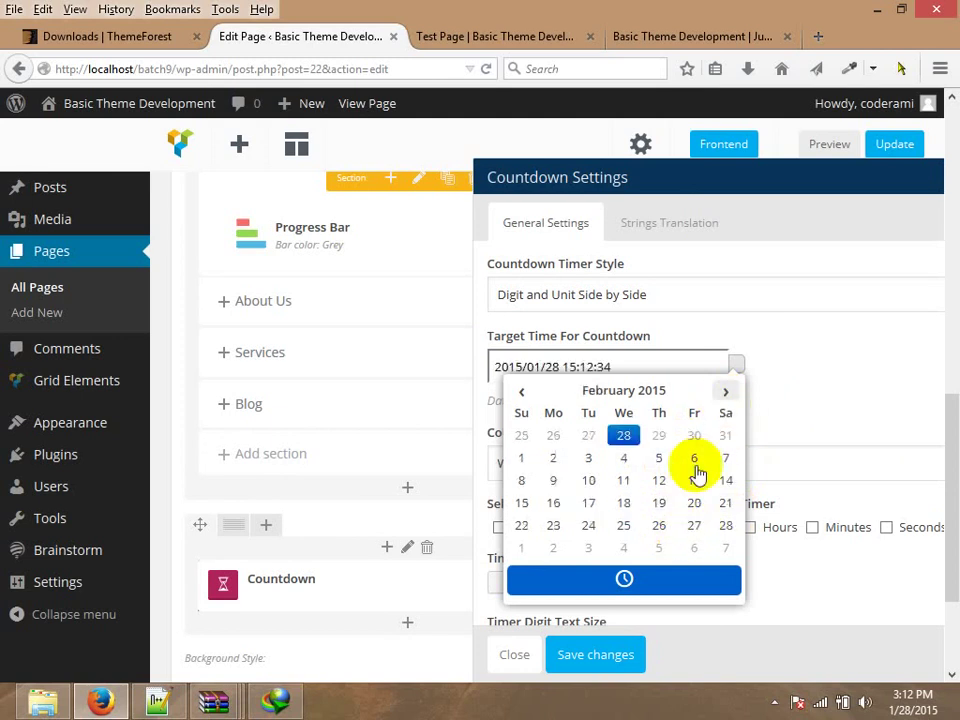
pyautogui.click(656, 482)
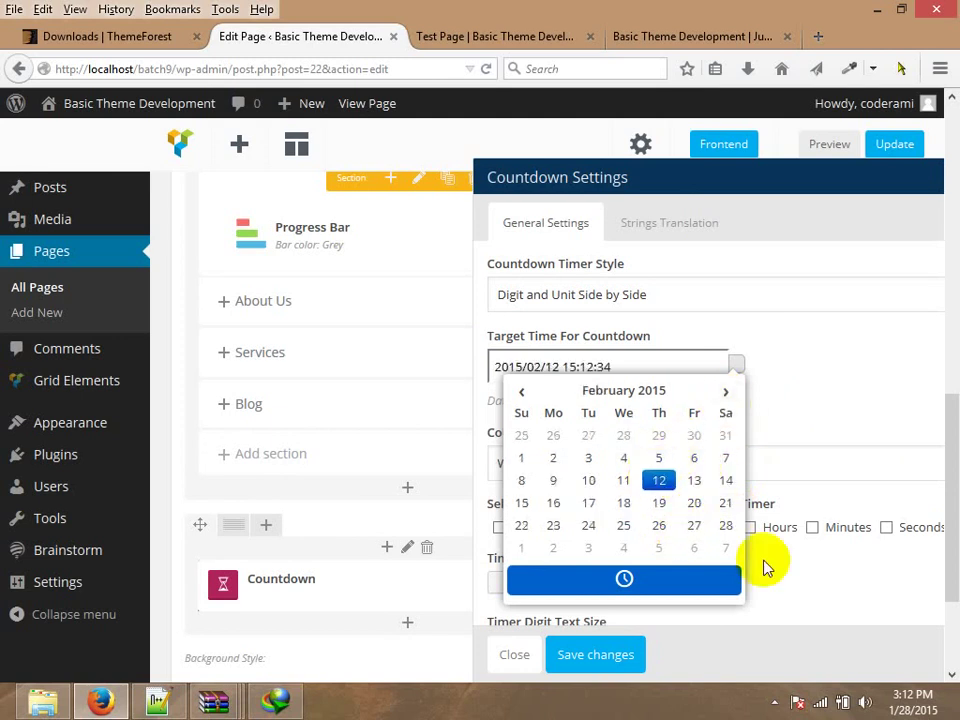
pyautogui.click(626, 584)
pyautogui.click(836, 399)
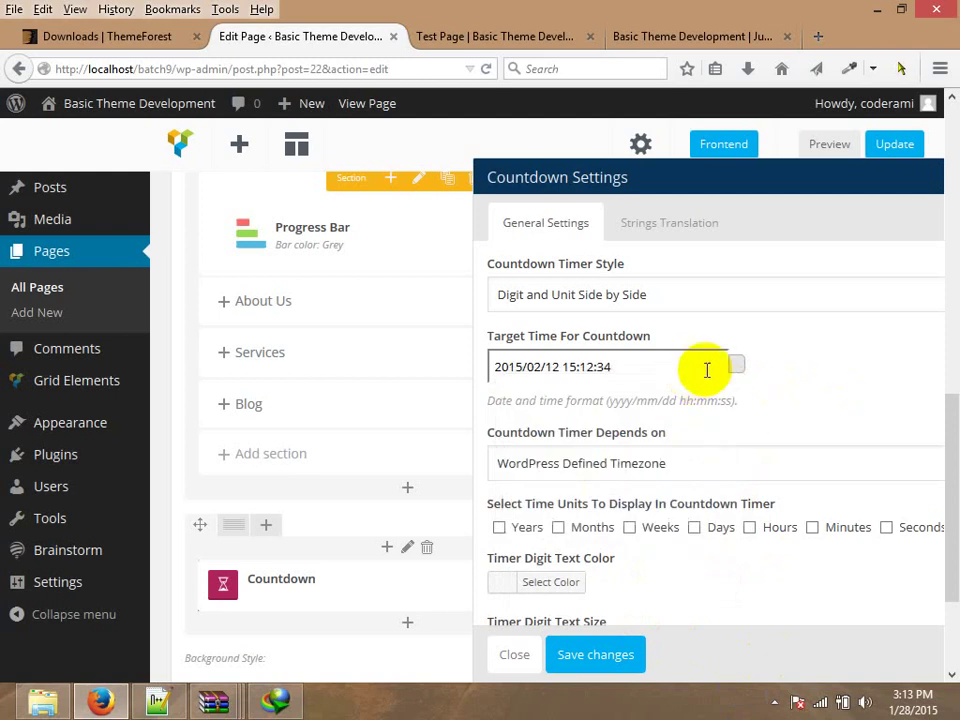
pyautogui.click(740, 369)
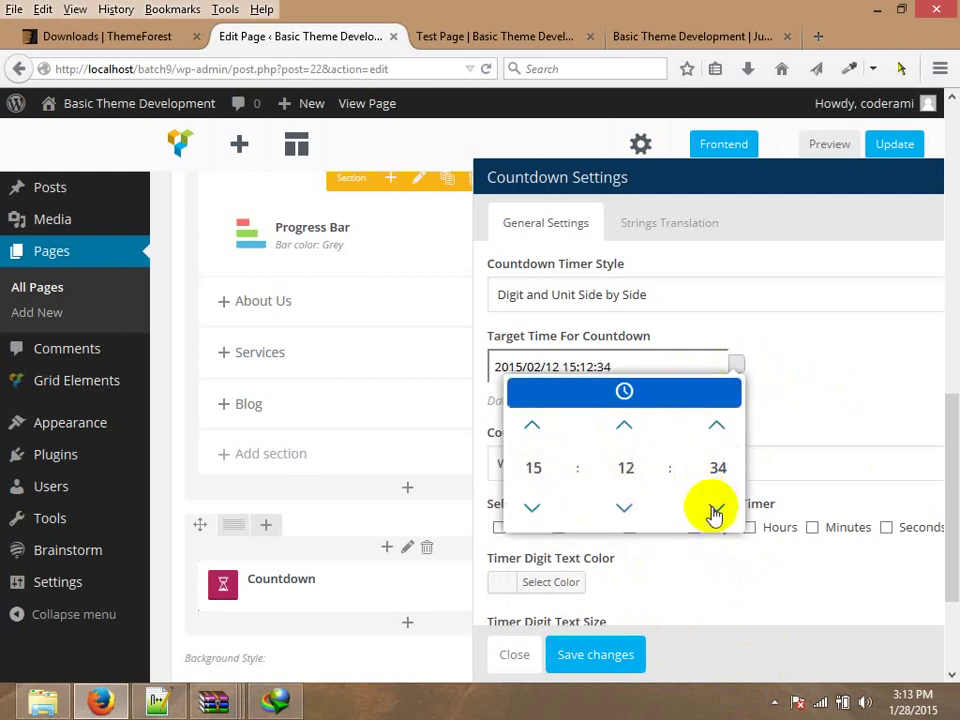
pyautogui.click(842, 352)
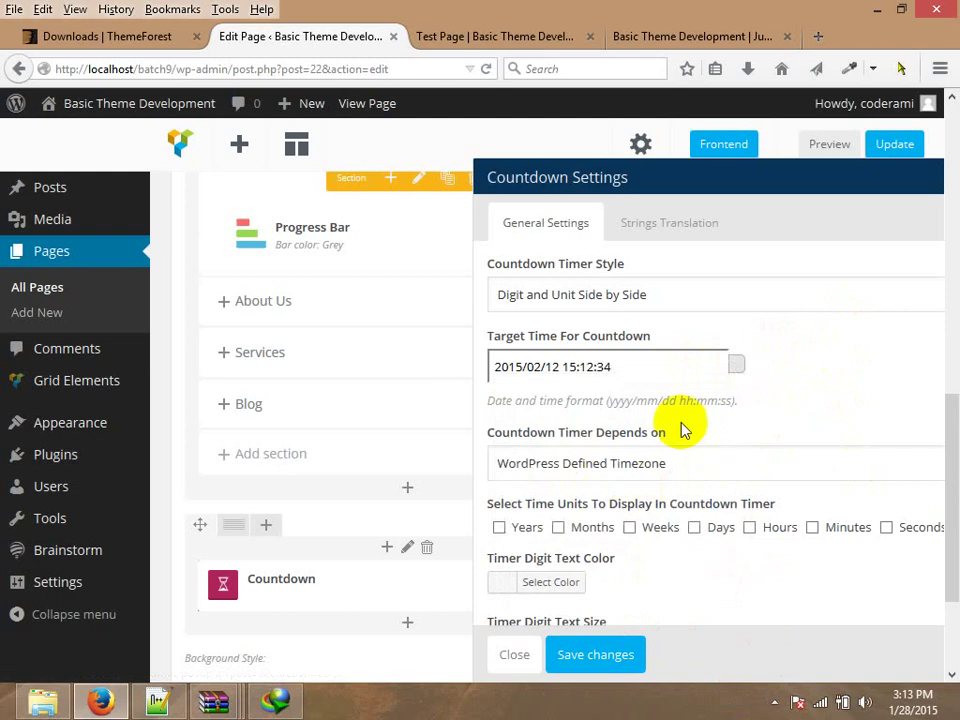
# Base the countdown timer on the WordPress Defined Timezone.
pyautogui.click(540, 465)
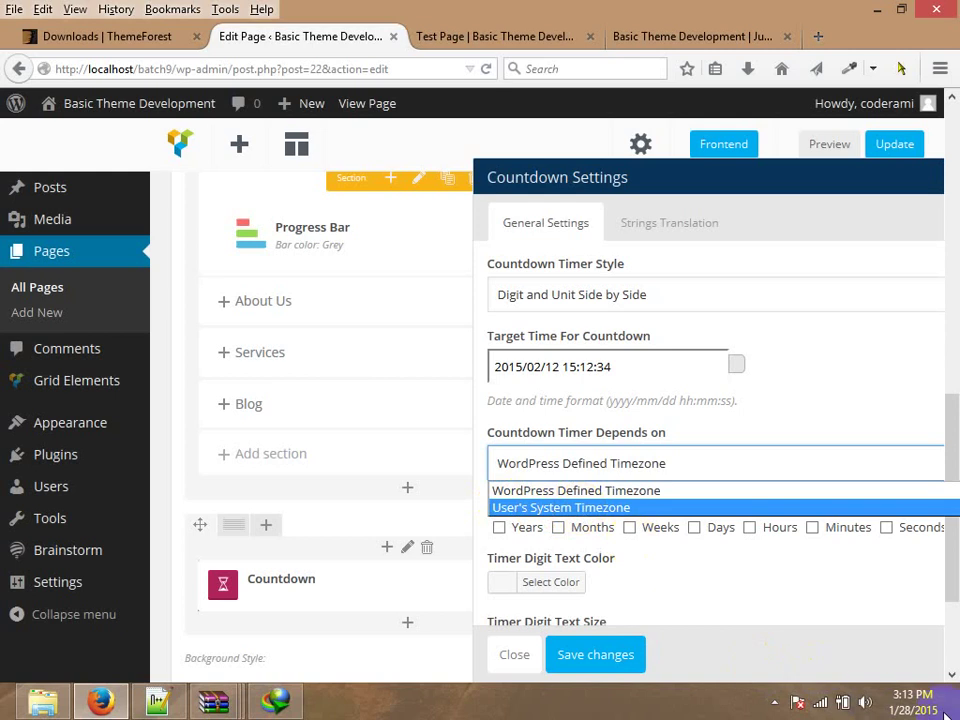
pyautogui.click(639, 490)
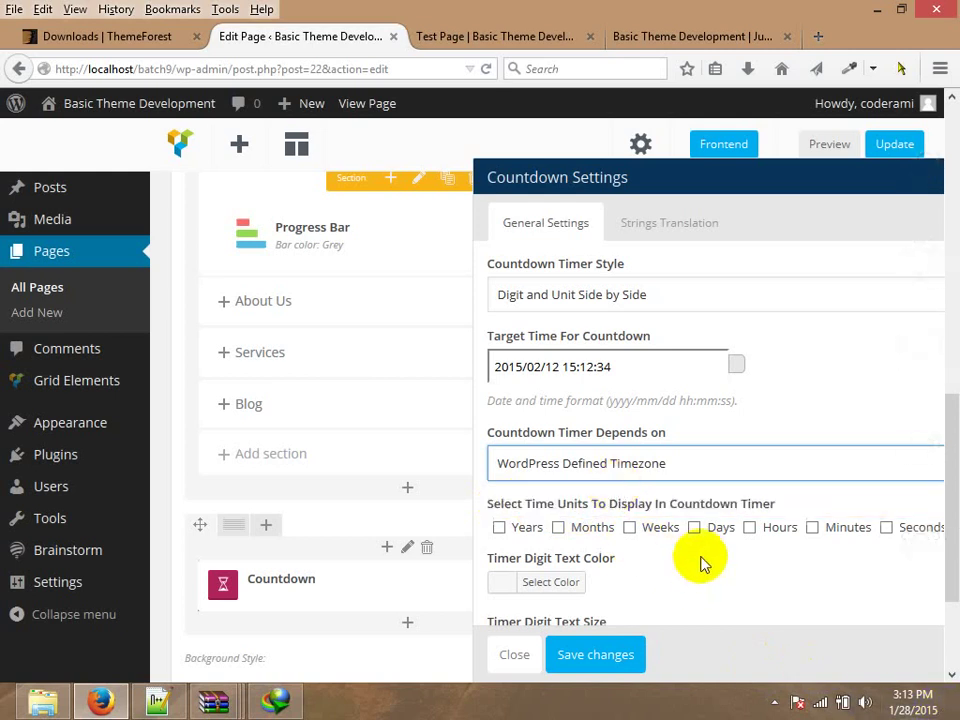
pyautogui.scroll(-2, 750, 457)
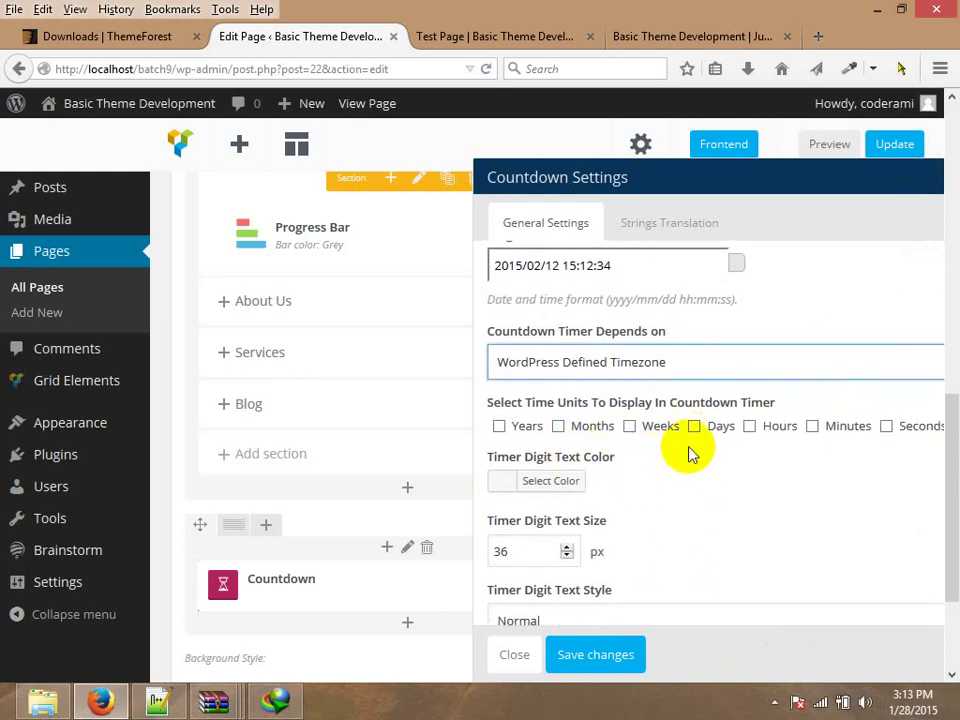
pyautogui.scroll(-1, 483, 357)
pyautogui.click(590, 312)
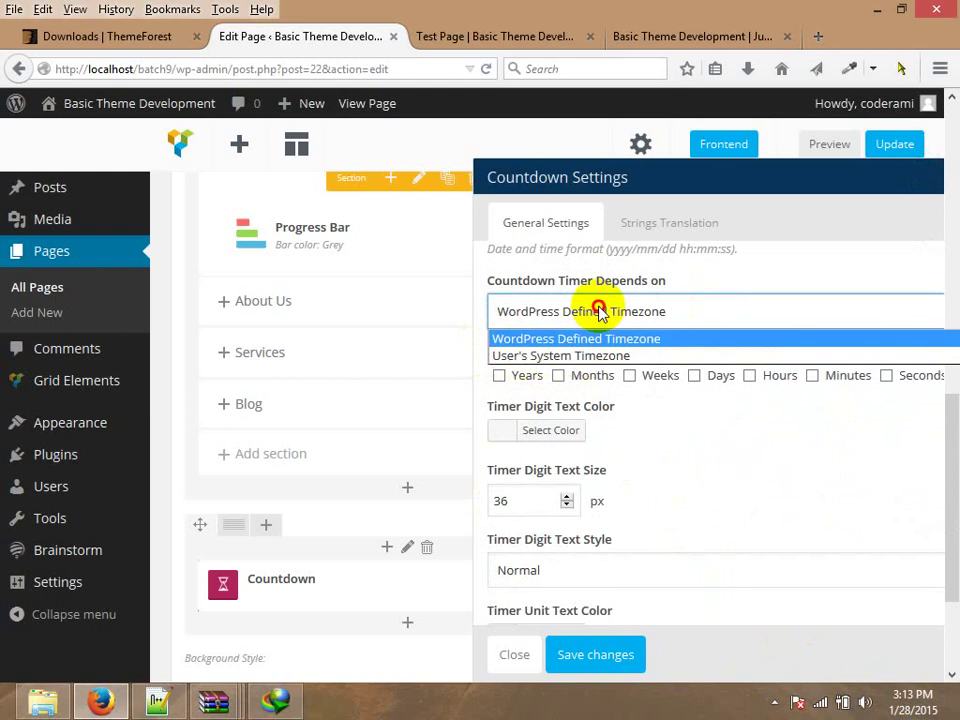
pyautogui.click(601, 313)
pyautogui.moveTo(77, 579)
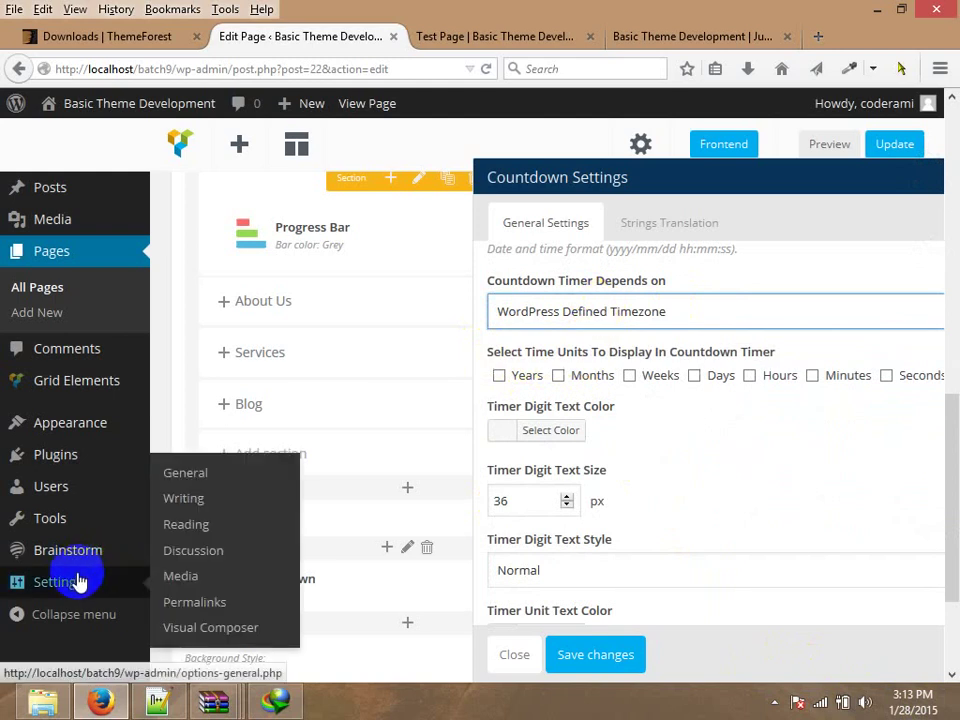
pyautogui.click(186, 474)
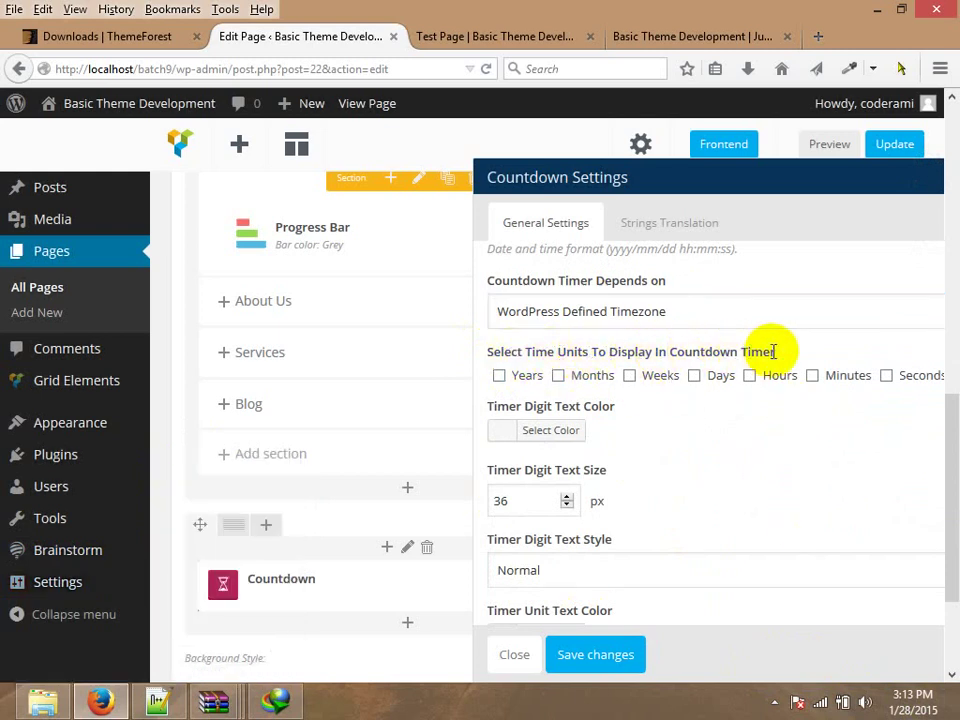
# Enable Years, Months, Weeks, Days, Hours, Minutes and Seconds as the countdown's displayed time units.
pyautogui.click(499, 375)
pyautogui.click(580, 377)
pyautogui.click(651, 380)
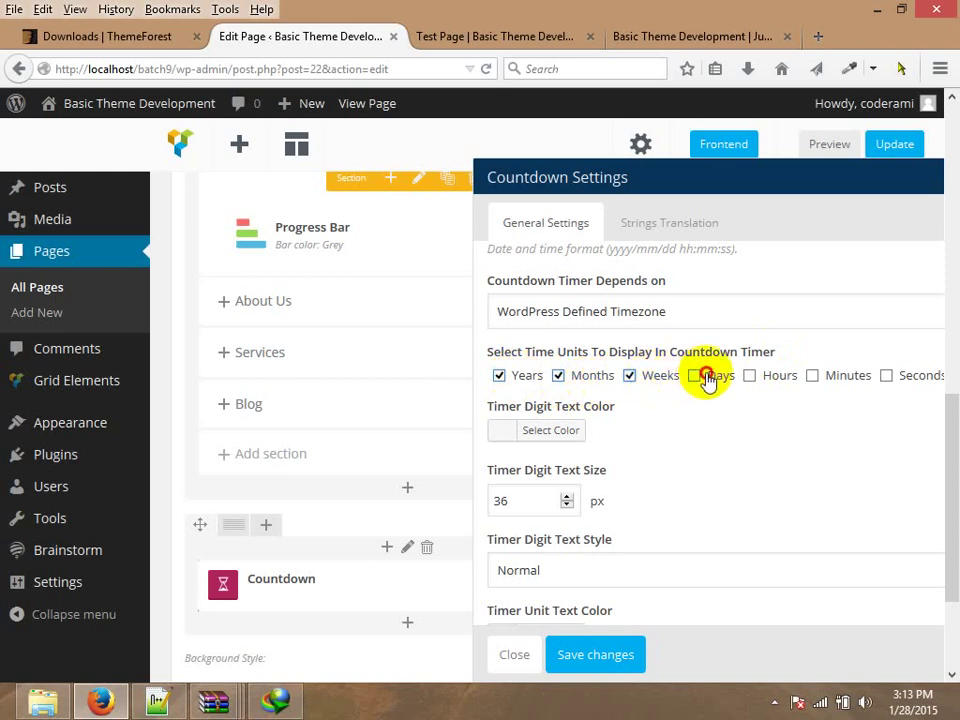
pyautogui.click(705, 377)
pyautogui.click(770, 377)
pyautogui.click(835, 377)
pyautogui.click(890, 378)
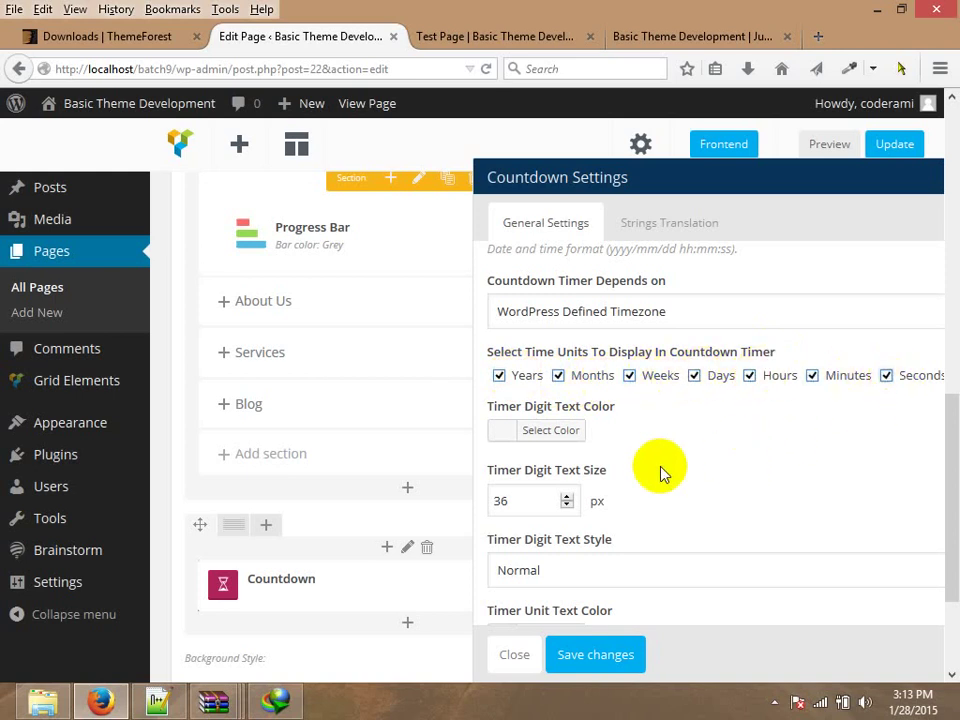
# Set the timer digit text color to green #81d742 at 100% alpha.
pyautogui.click(495, 430)
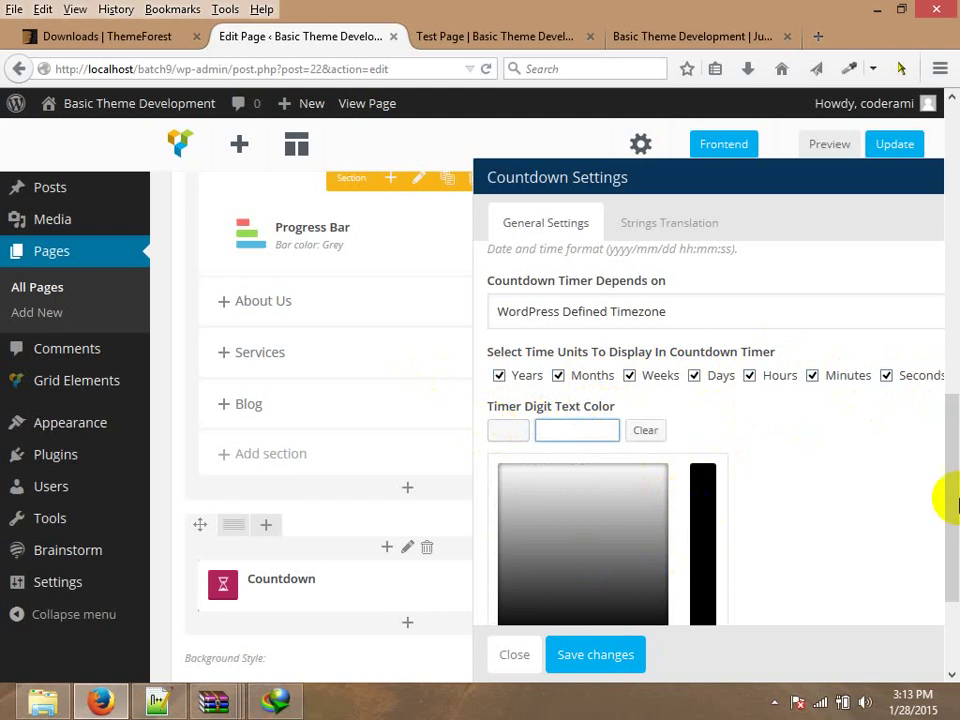
pyautogui.moveTo(950, 500); pyautogui.dragTo(936, 606)
pyautogui.moveTo(718, 195); pyautogui.dragTo(429, 54)
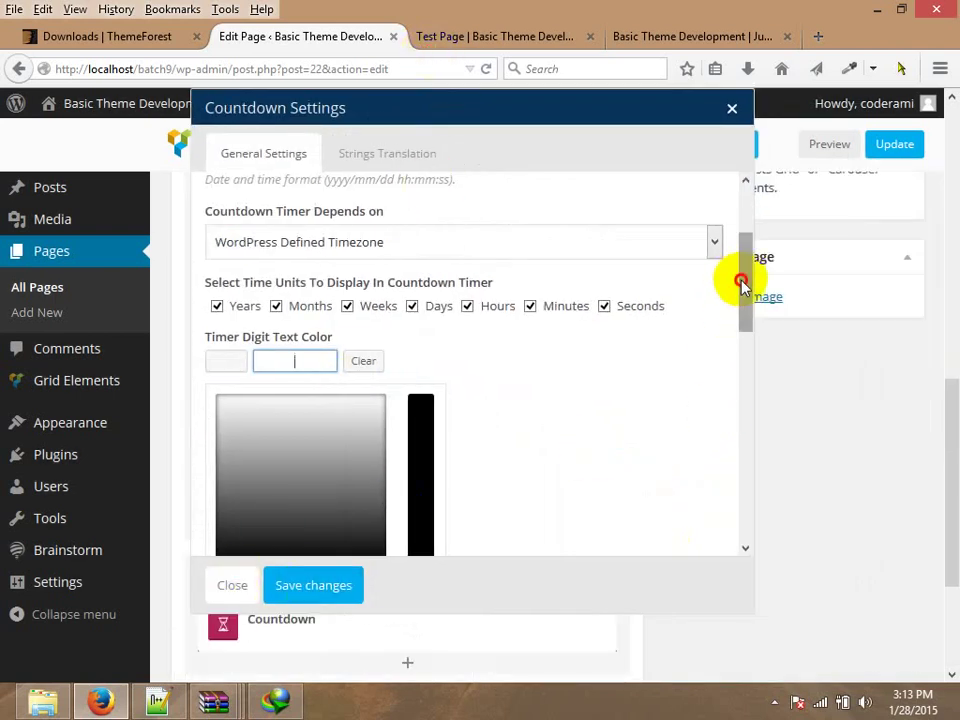
pyautogui.moveTo(741, 284); pyautogui.dragTo(739, 371)
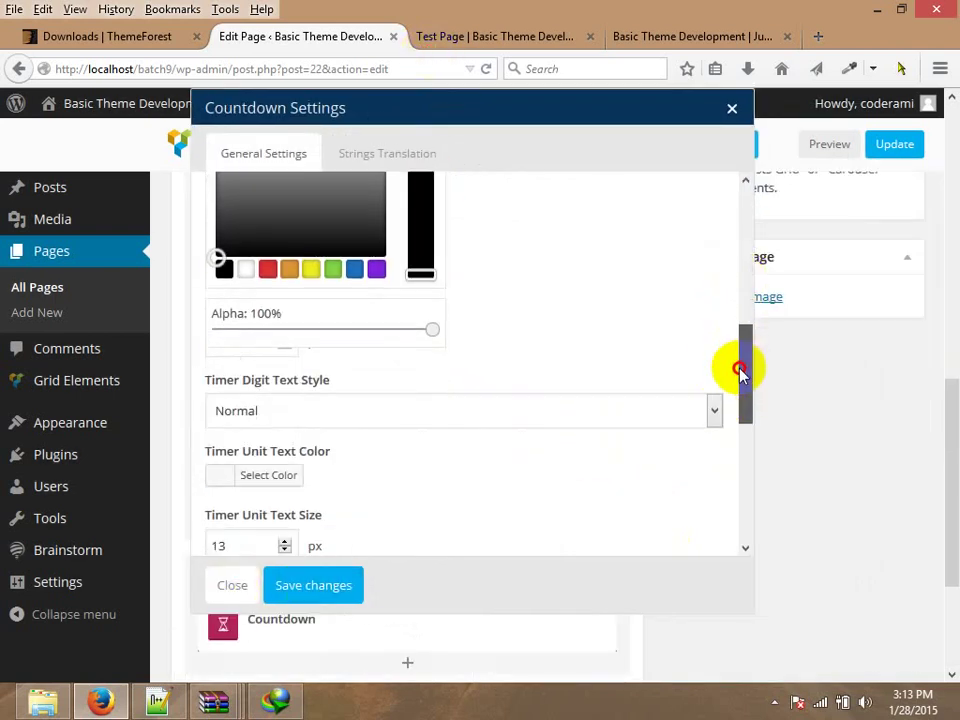
pyautogui.click(332, 270)
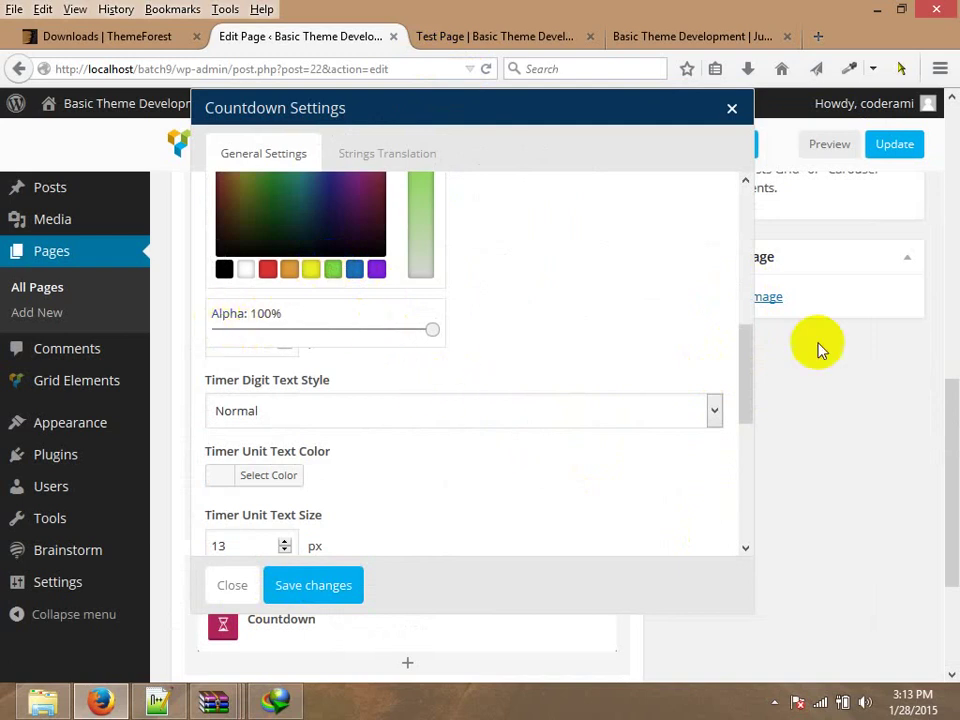
pyautogui.moveTo(741, 358); pyautogui.dragTo(748, 310)
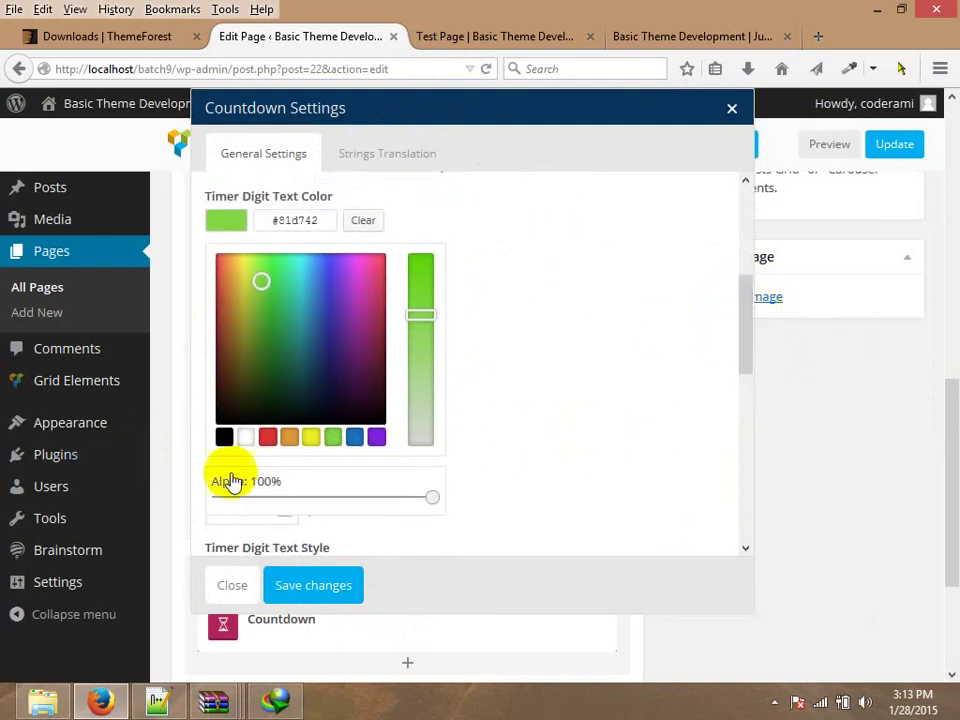
pyautogui.moveTo(394, 497)
pyautogui.mouseDown()
pyautogui.moveTo(317, 497)
pyautogui.moveTo(386, 497)
pyautogui.mouseUp()
pyautogui.moveTo(472, 492); pyautogui.dragTo(349, 500)
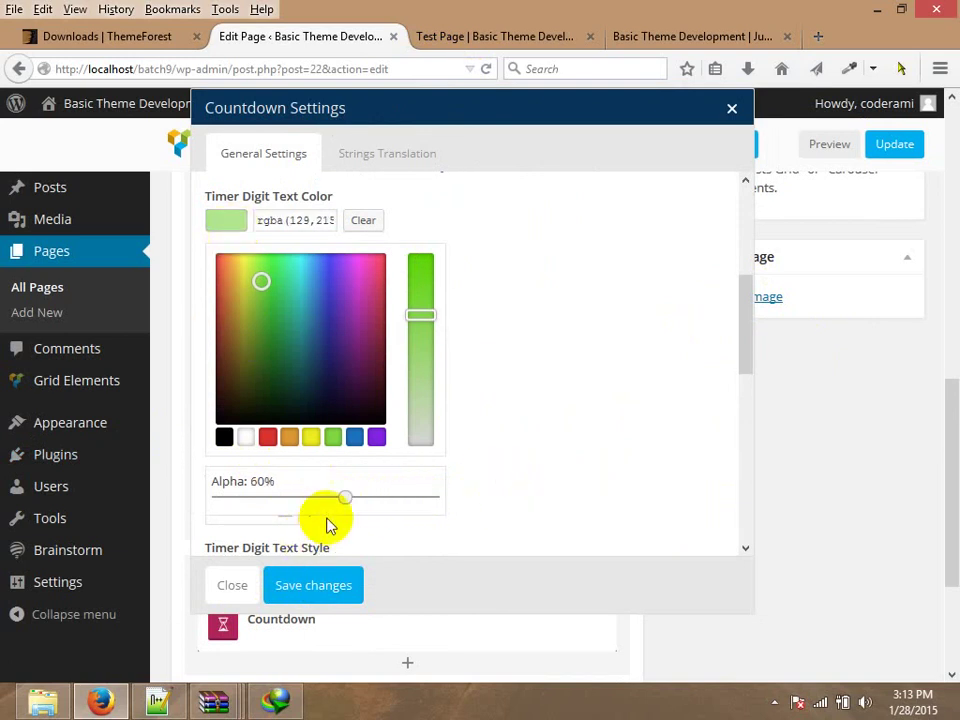
pyautogui.moveTo(345, 497); pyautogui.dragTo(597, 408)
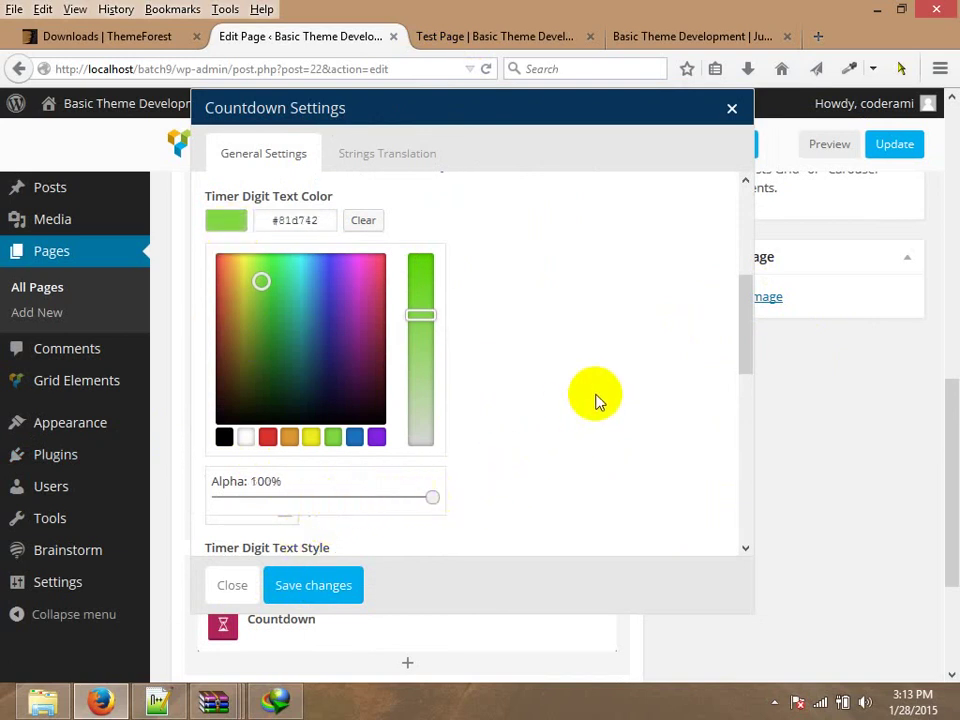
# Set the timer digit text style to Bold.
pyautogui.scroll(-5, 595, 400)
pyautogui.scroll(4, 470, 338)
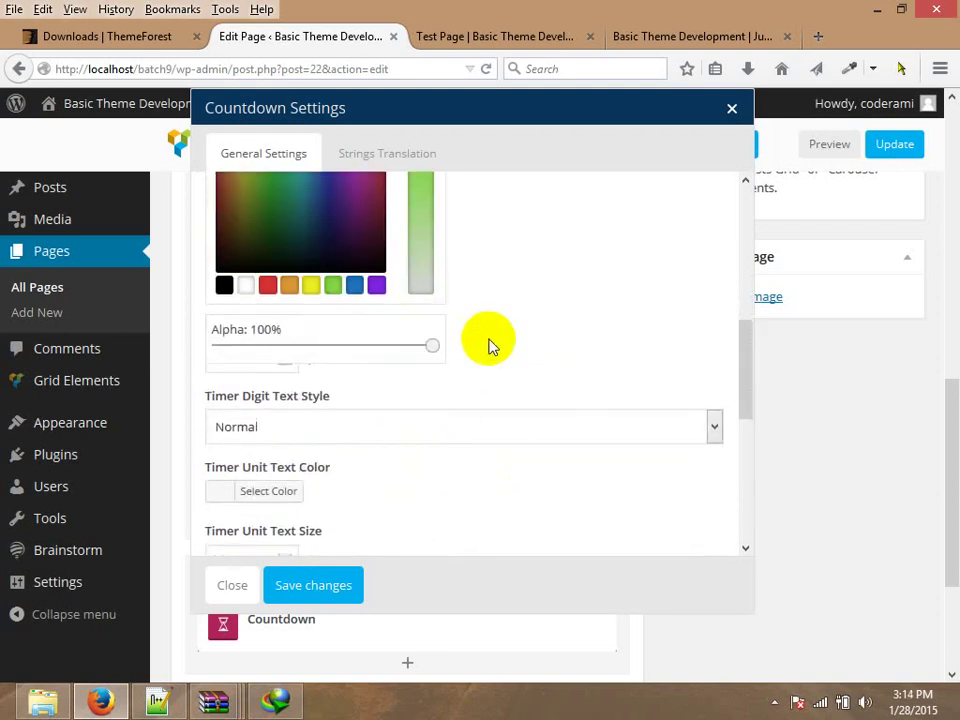
pyautogui.scroll(-1, 300, 370)
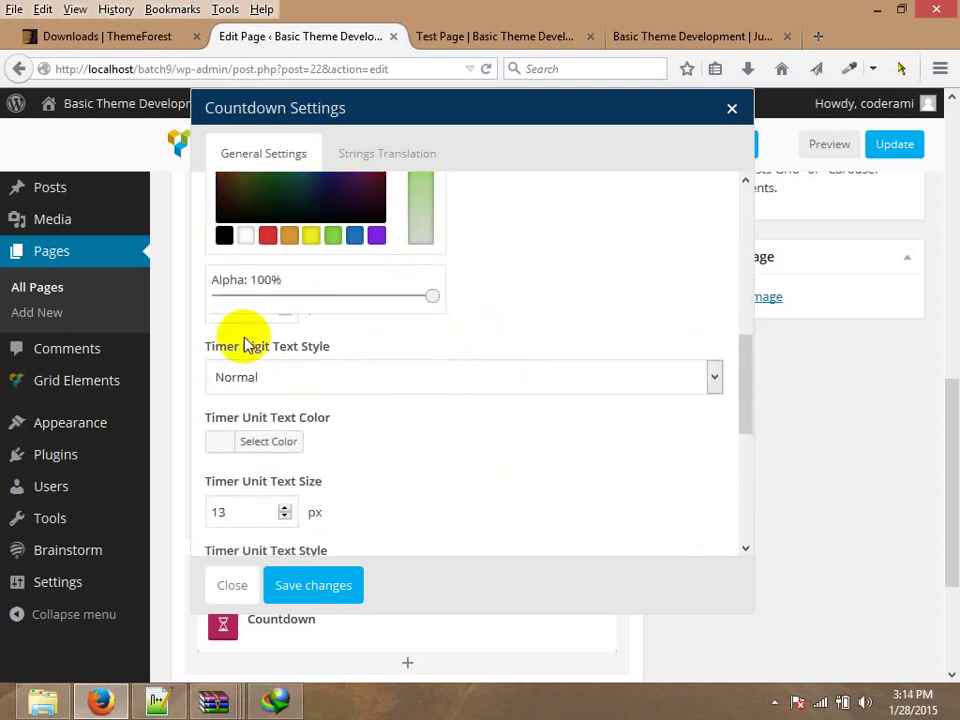
pyautogui.click(418, 374)
pyautogui.scroll(-4, 418, 374)
pyautogui.click(743, 370)
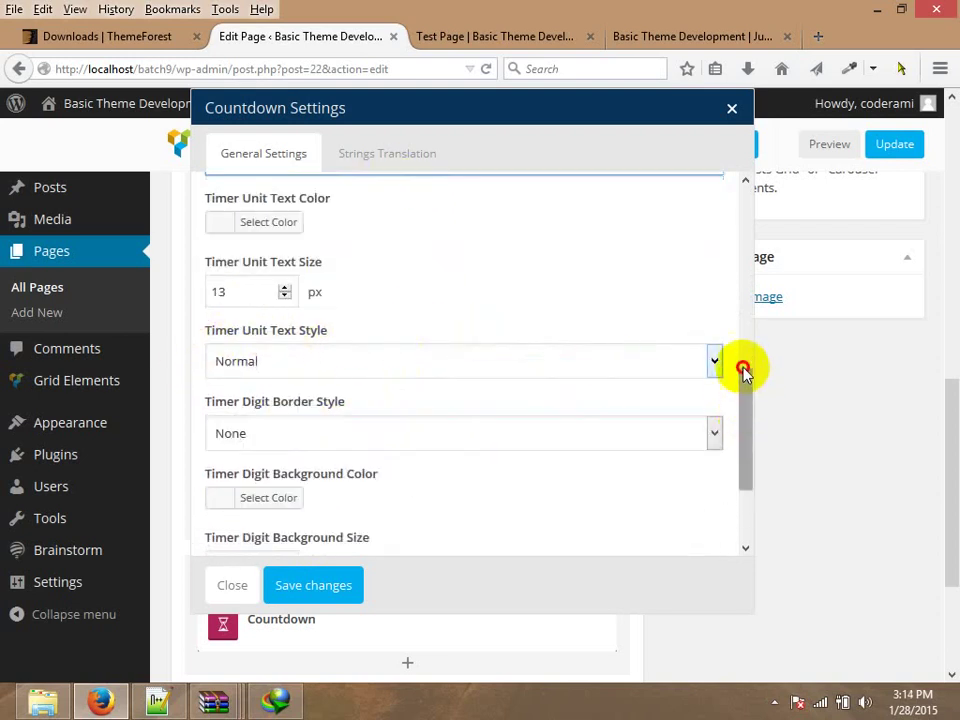
pyautogui.scroll(6, 745, 375)
pyautogui.scroll(-2, 730, 425)
pyautogui.click(310, 334)
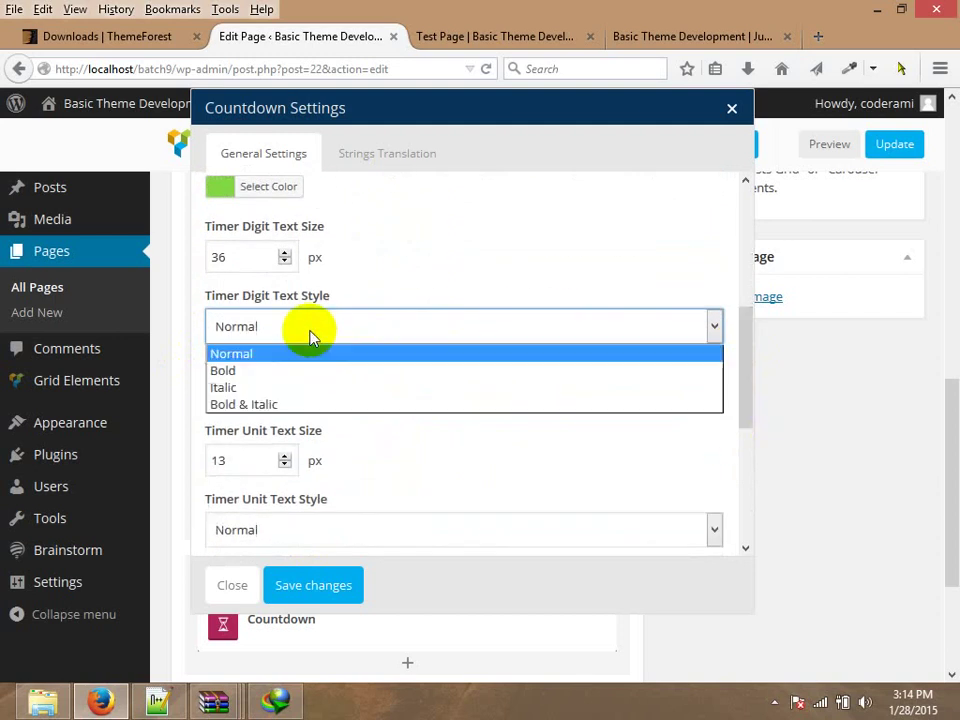
pyautogui.click(242, 371)
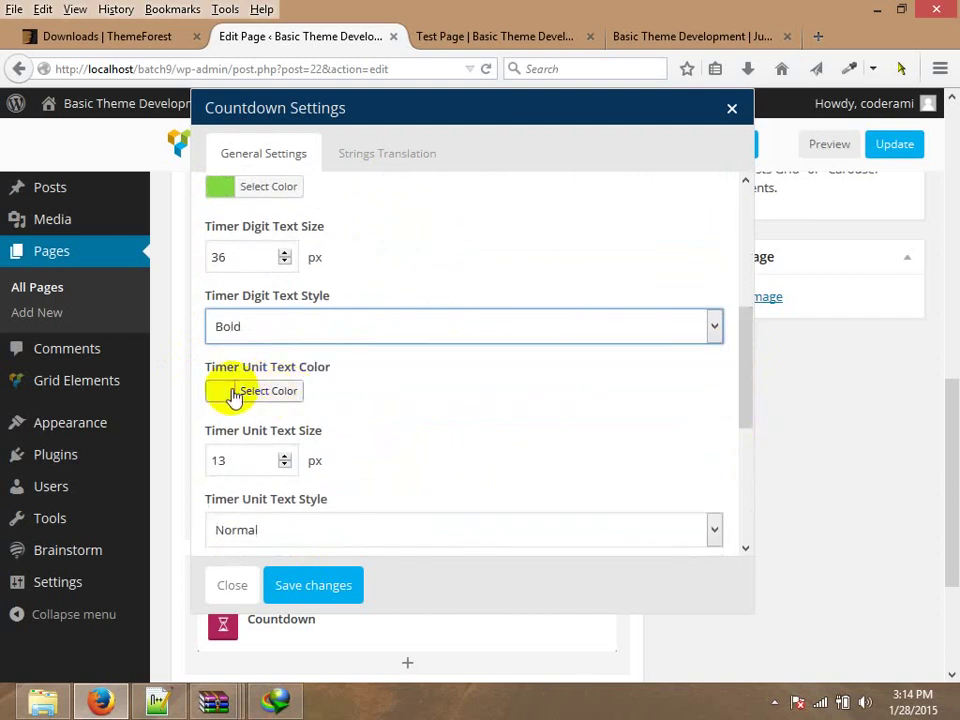
# Set the timer unit text color to the preset blue.
pyautogui.click(228, 391)
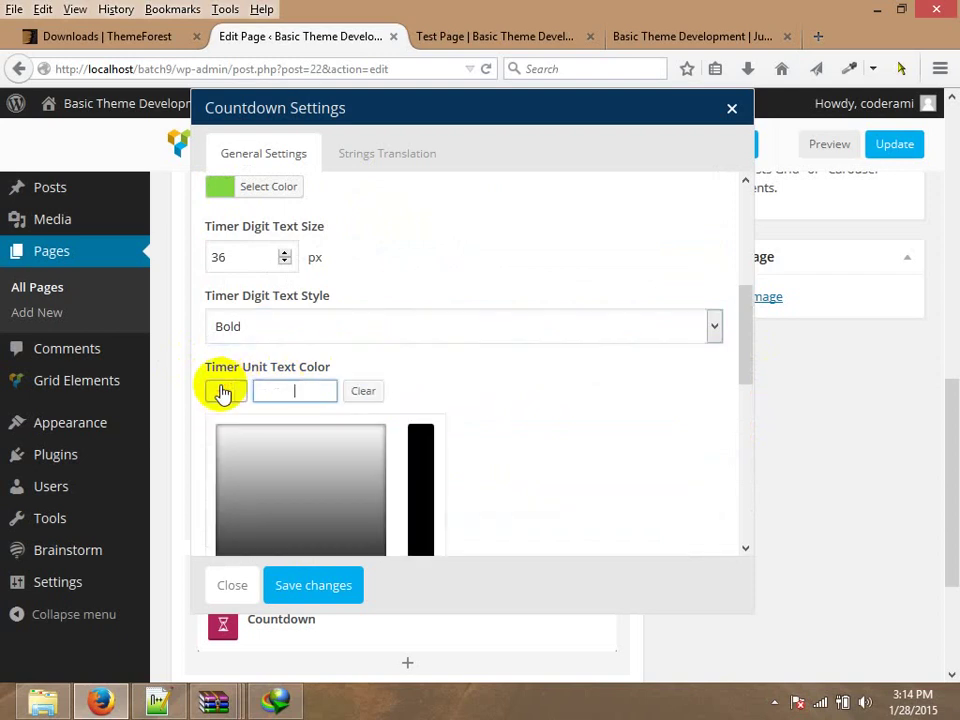
pyautogui.scroll(-5, 750, 377)
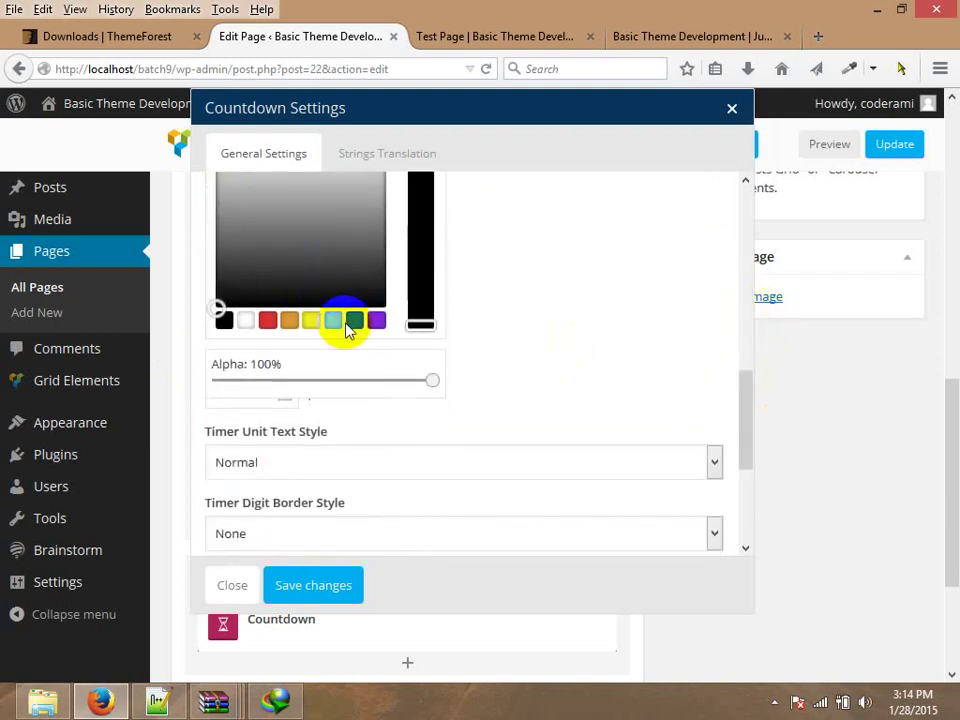
pyautogui.click(354, 320)
# Save the countdown settings with the remaining options left at their defaults, and update Test Page.
pyautogui.scroll(-3, 745, 427)
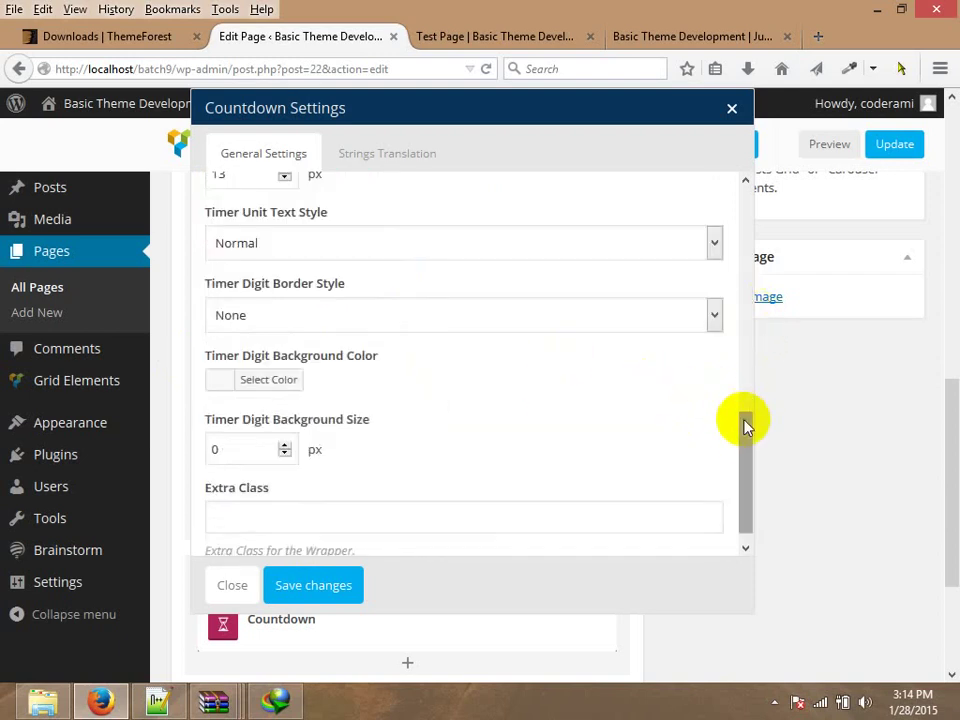
pyautogui.moveTo(743, 428); pyautogui.dragTo(748, 470)
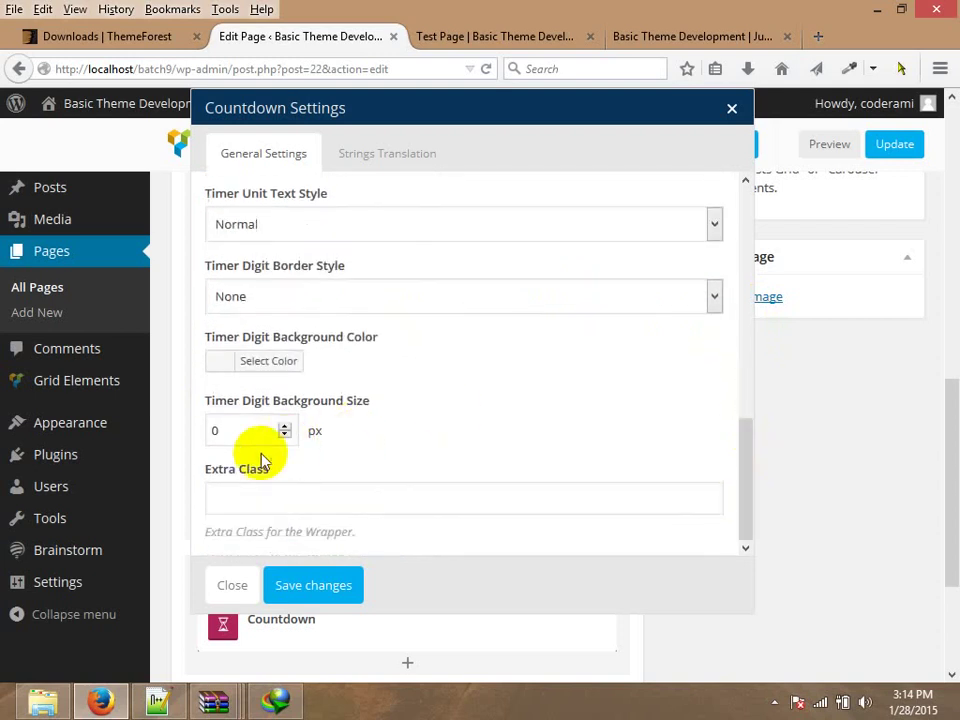
pyautogui.click(305, 508)
pyautogui.click(275, 503)
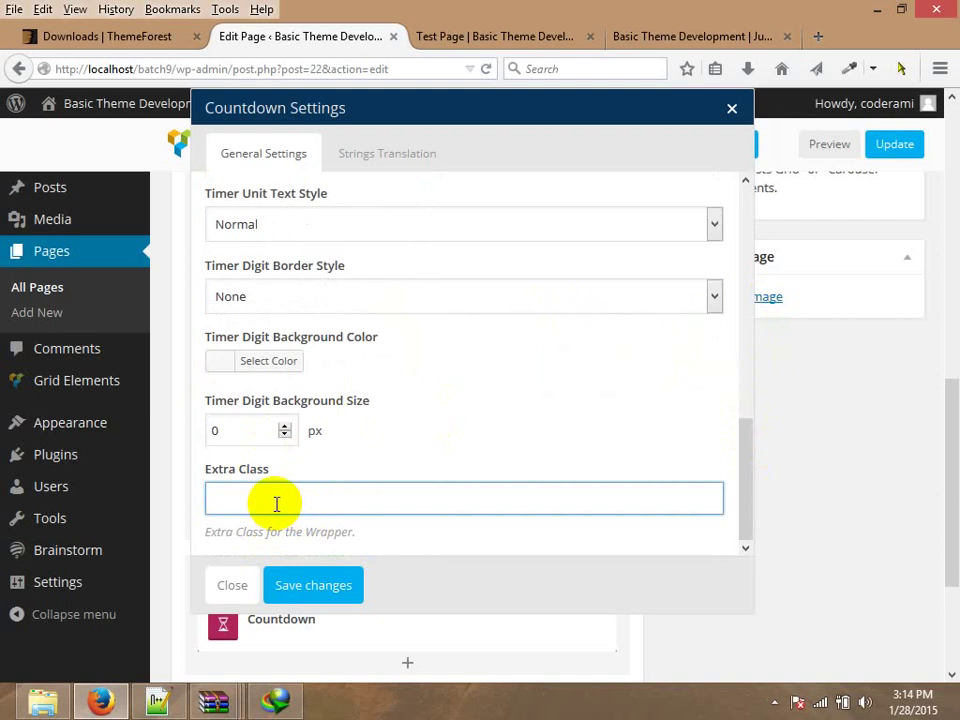
pyautogui.click(287, 584)
pyautogui.scroll(-4, 948, 598)
pyautogui.scroll(15, 951, 439)
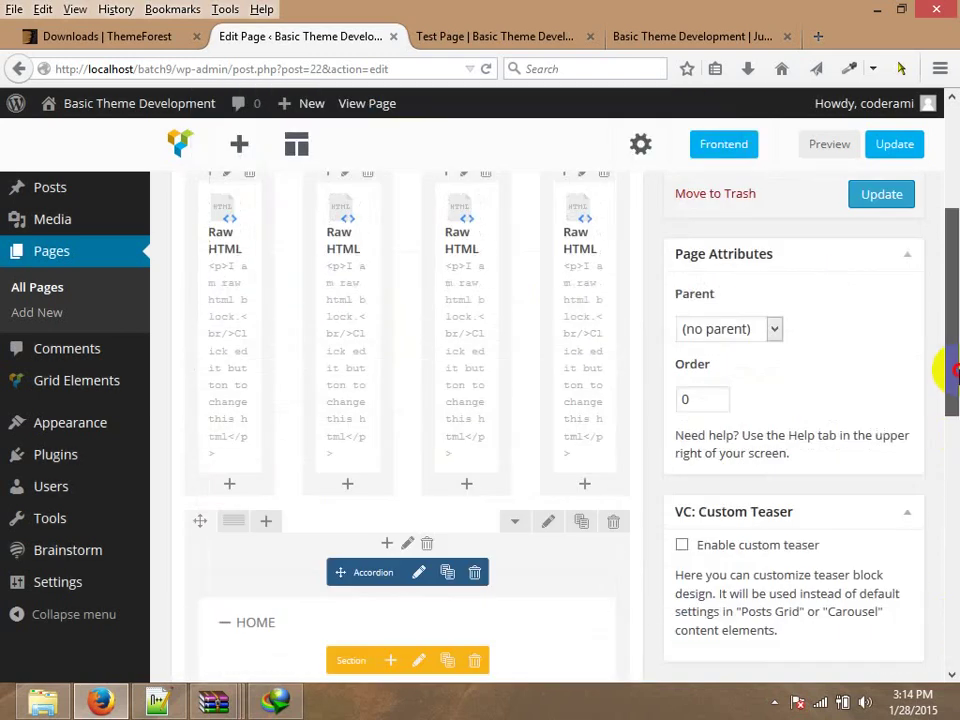
pyautogui.click(882, 381)
# Reload the published Test Page and check the countdown below the accordion.
pyautogui.click(500, 38)
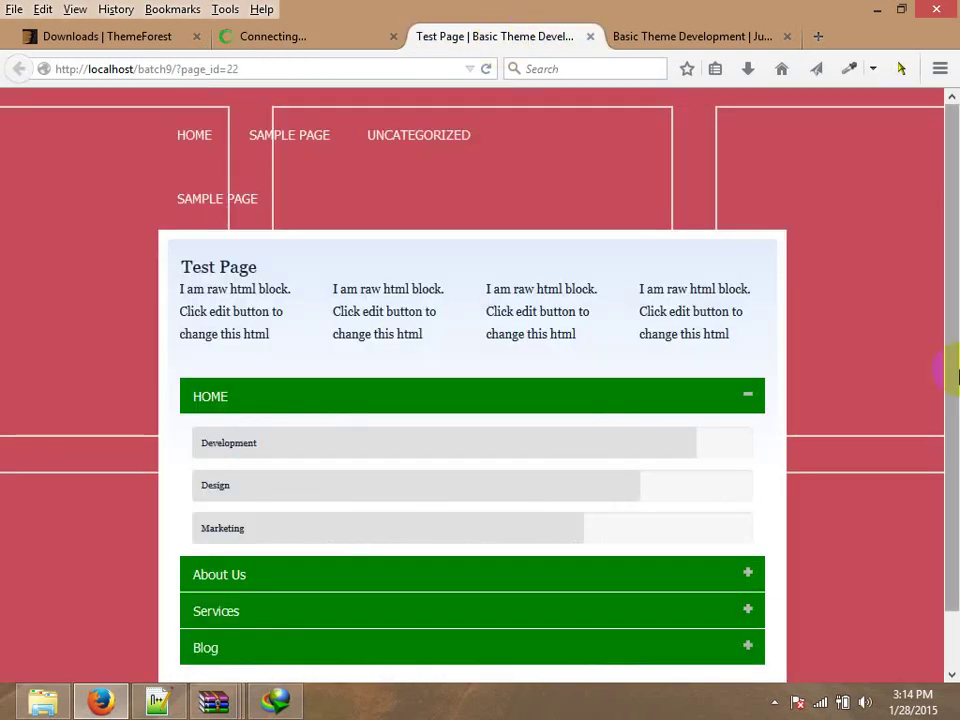
pyautogui.click(352, 69)
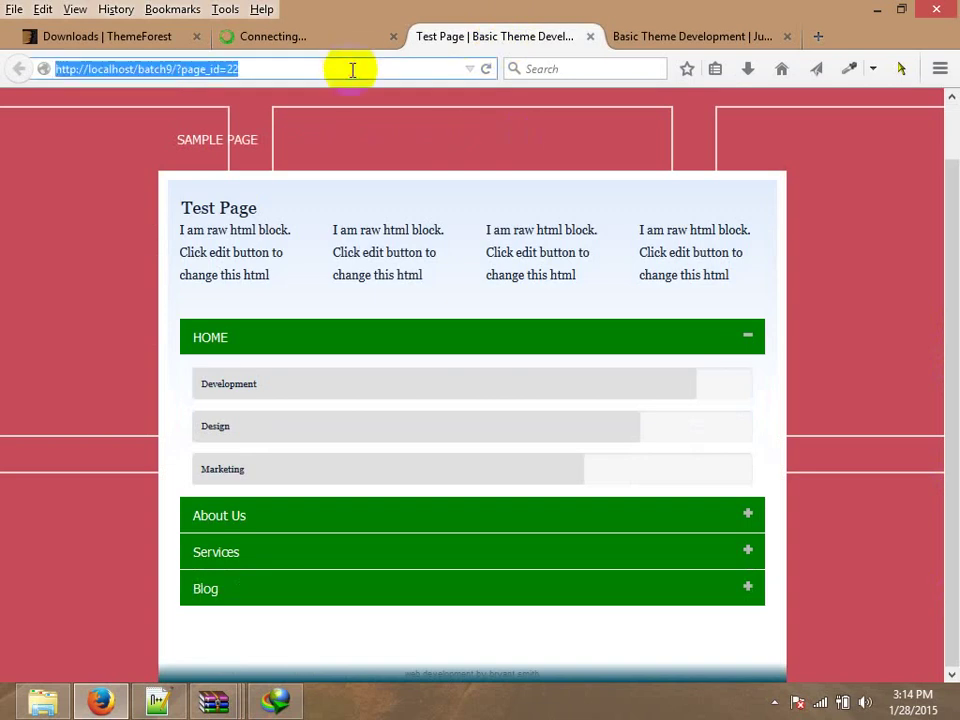
pyautogui.press('Return')
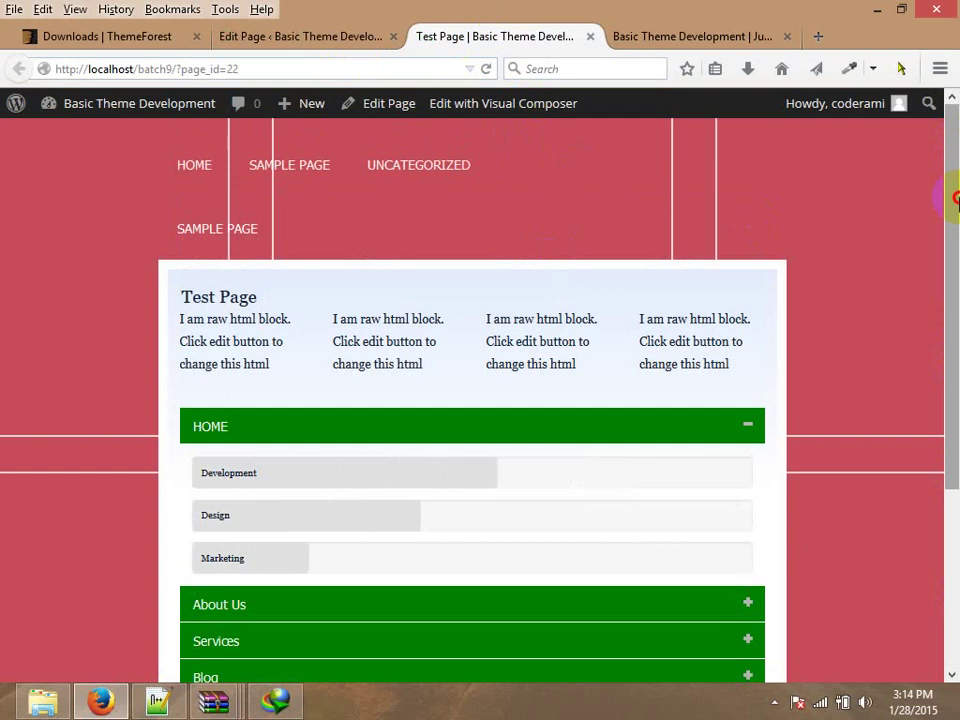
pyautogui.moveTo(951, 204); pyautogui.dragTo(953, 415)
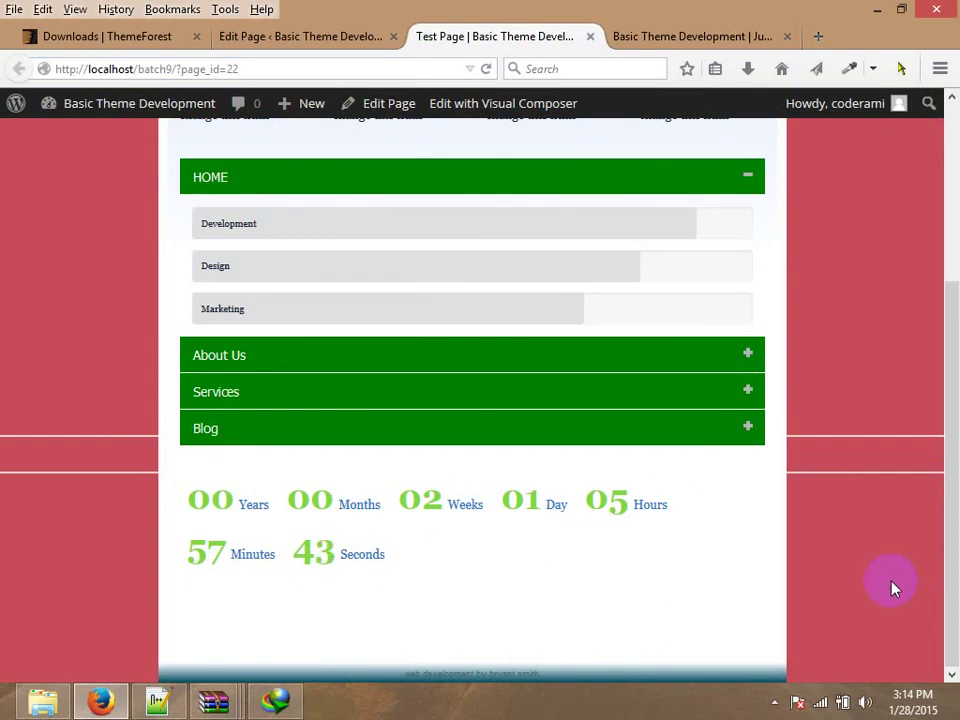
# Return to the Test Page editor, open the element library and display only the Ultimate VC Addons elements.
pyautogui.click(300, 45)
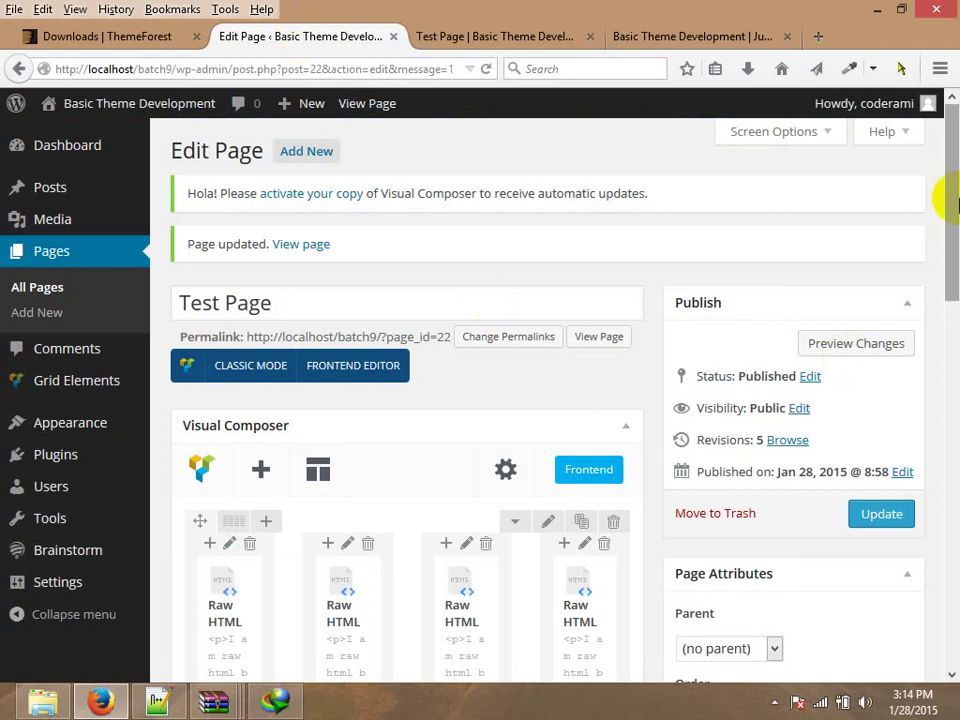
pyautogui.moveTo(943, 193); pyautogui.dragTo(939, 161)
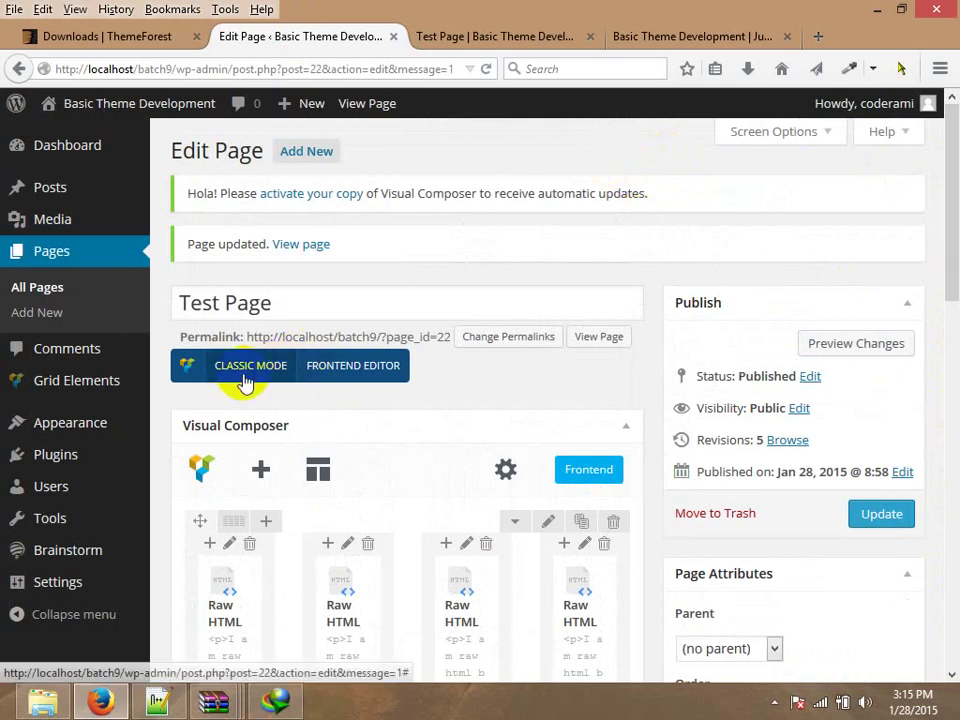
pyautogui.moveTo(955, 208); pyautogui.dragTo(955, 268)
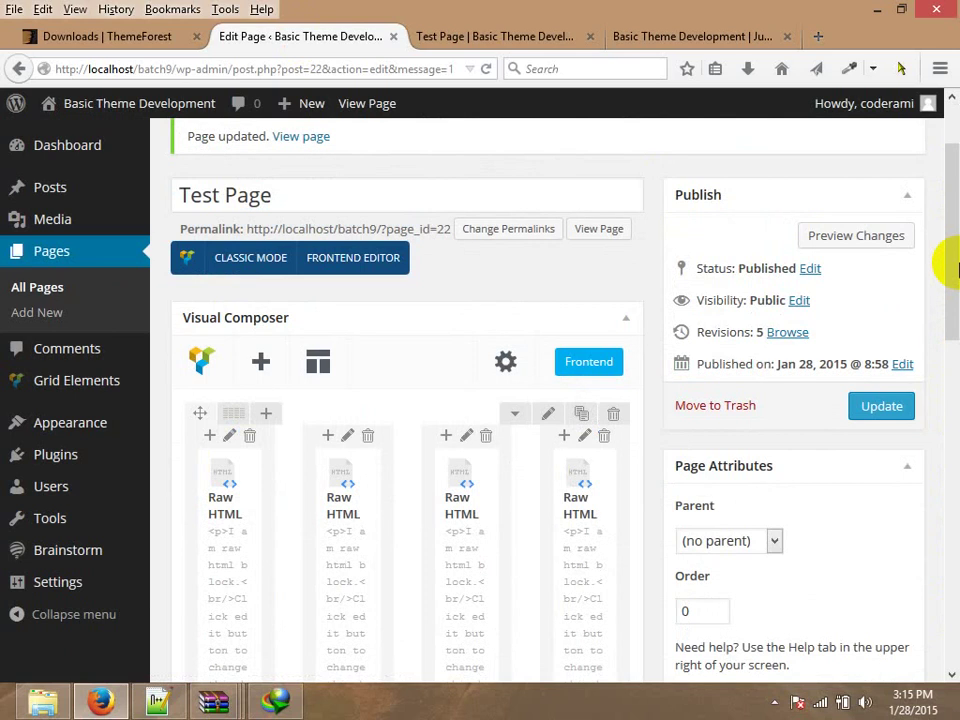
pyautogui.click(260, 362)
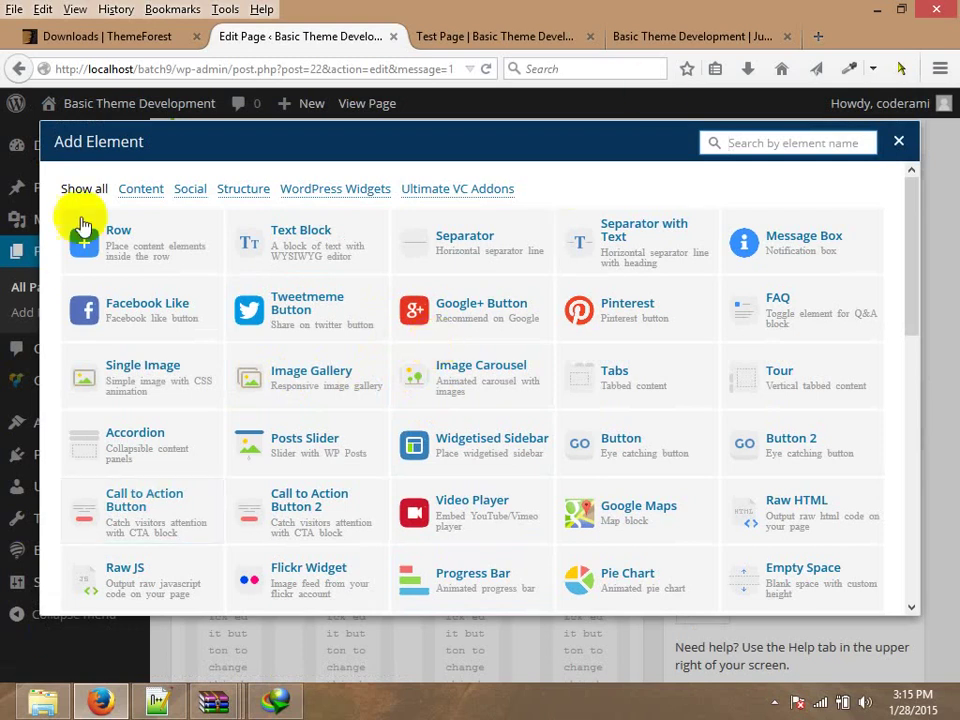
pyautogui.click(440, 189)
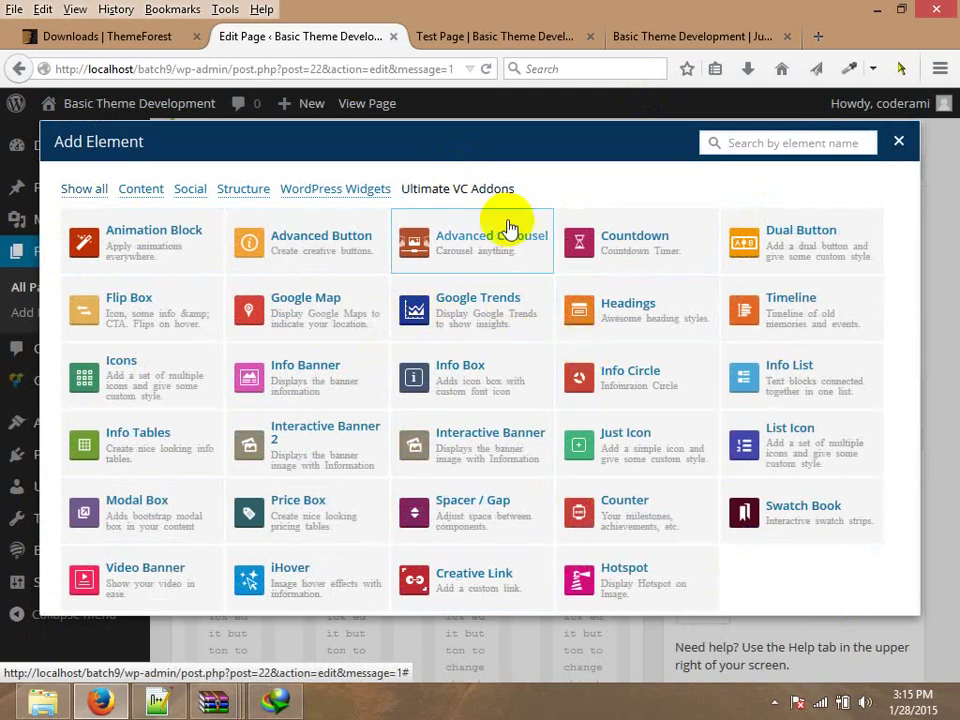
pyautogui.moveTo(535, 190); pyautogui.dragTo(403, 189)
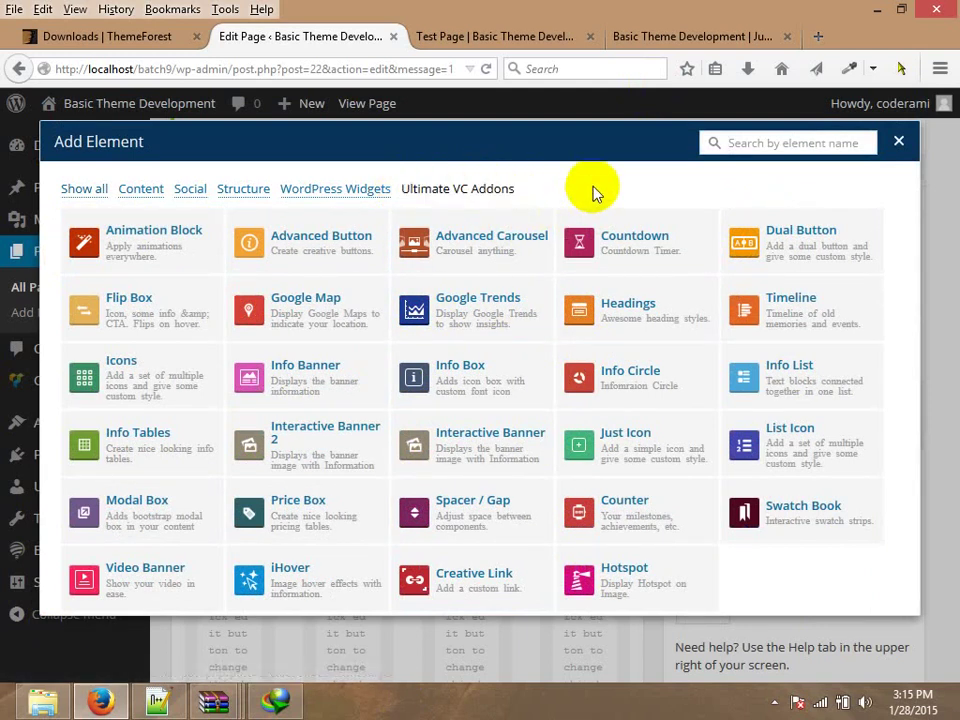
# Check the download options of Visual Composer and Ultimate Addons for Visual Composer on the ThemeForest Downloads page.
pyautogui.click(125, 40)
pyautogui.click(514, 584)
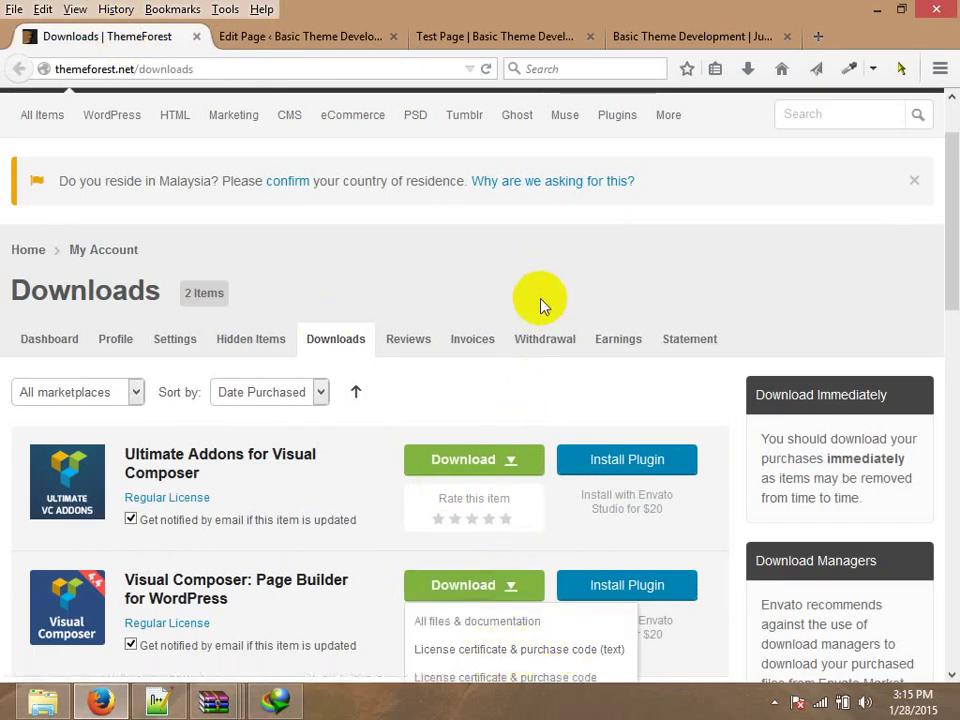
pyautogui.click(514, 466)
pyautogui.click(528, 308)
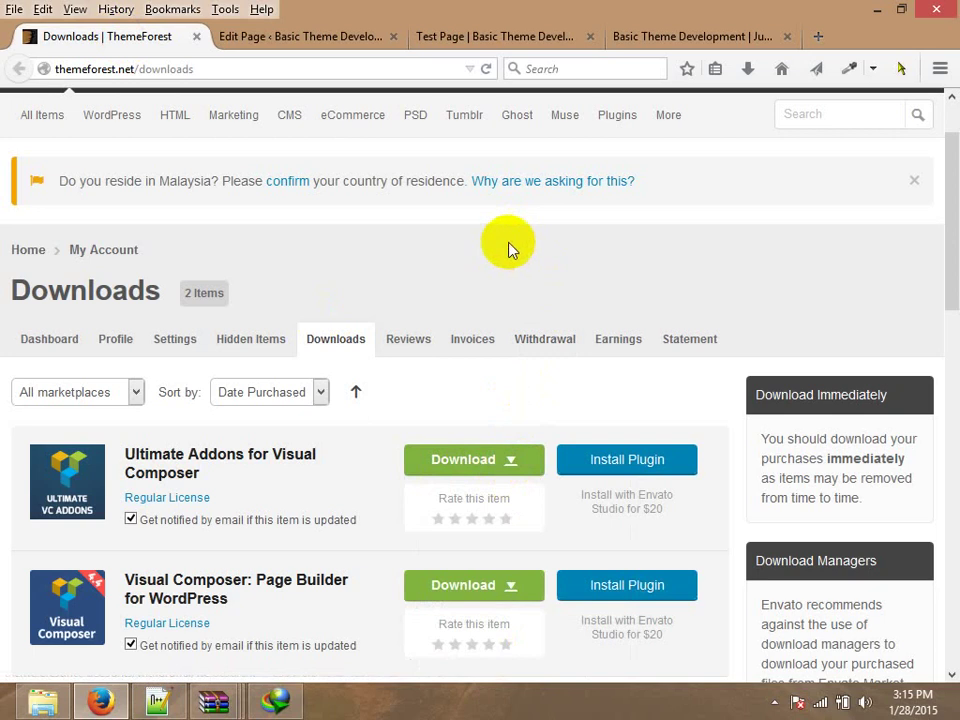
pyautogui.click(514, 458)
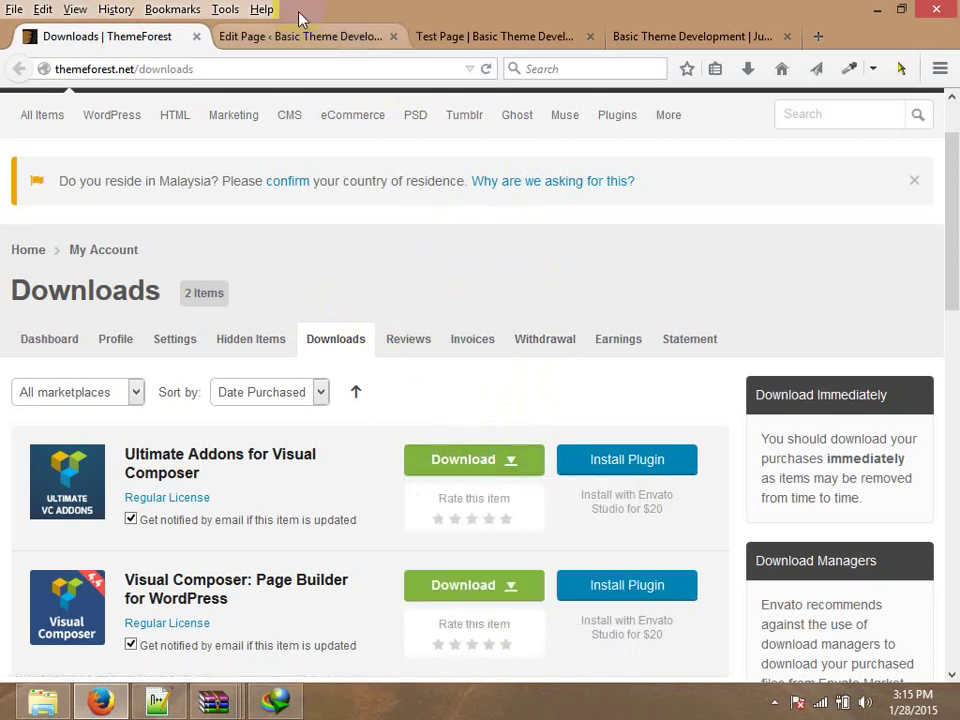
# Close the element library in the Test Page editor without adding an element, and update the page.
pyautogui.click(276, 38)
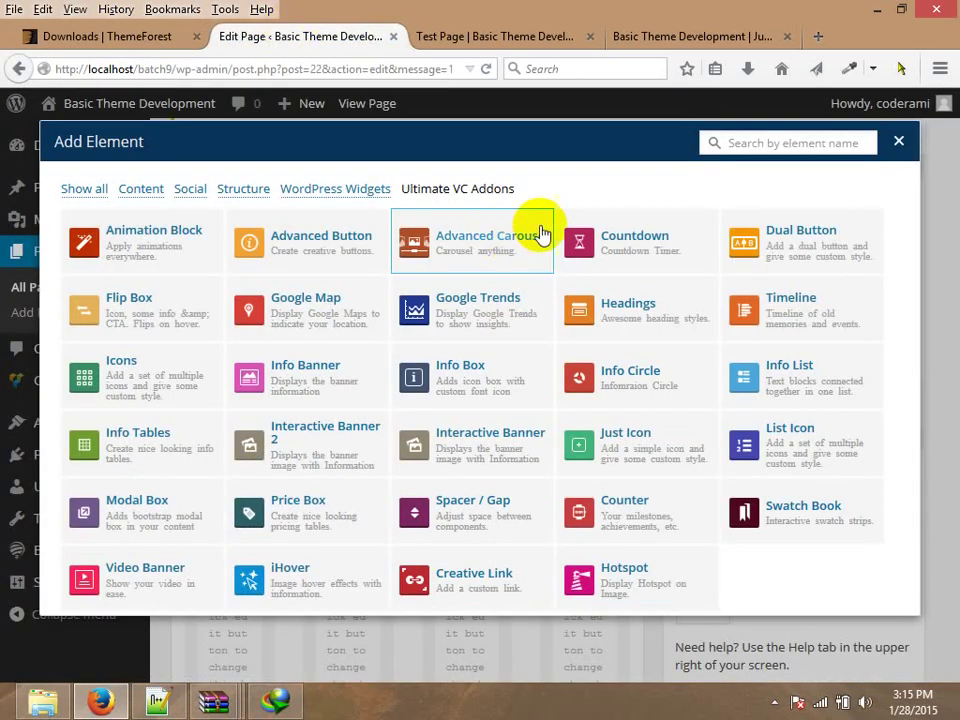
pyautogui.click(899, 141)
pyautogui.scroll(-2, 938, 320)
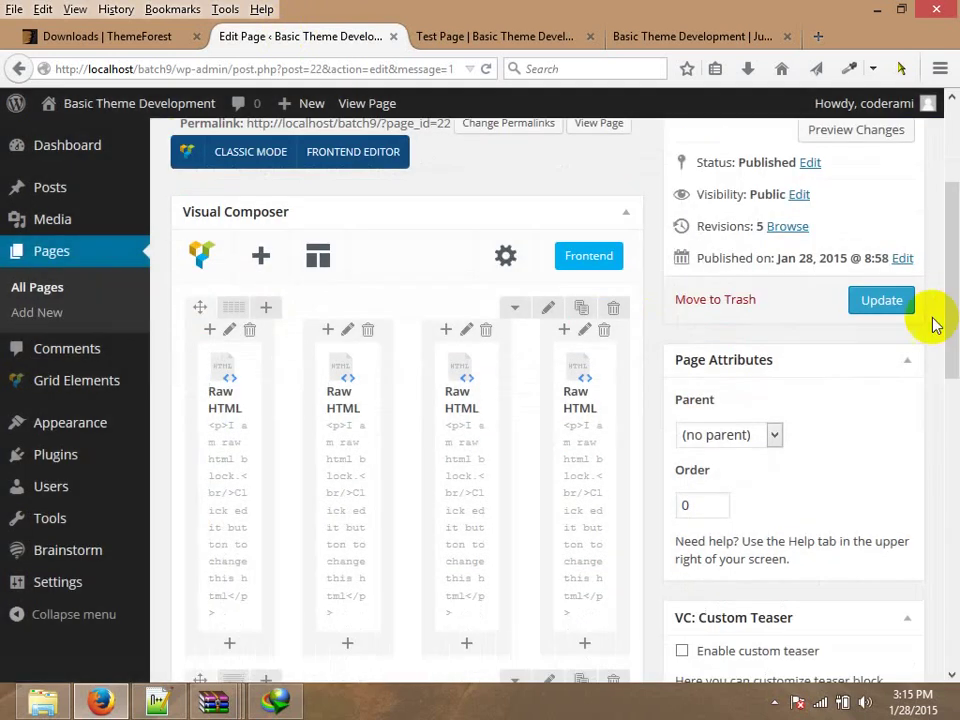
pyautogui.click(900, 299)
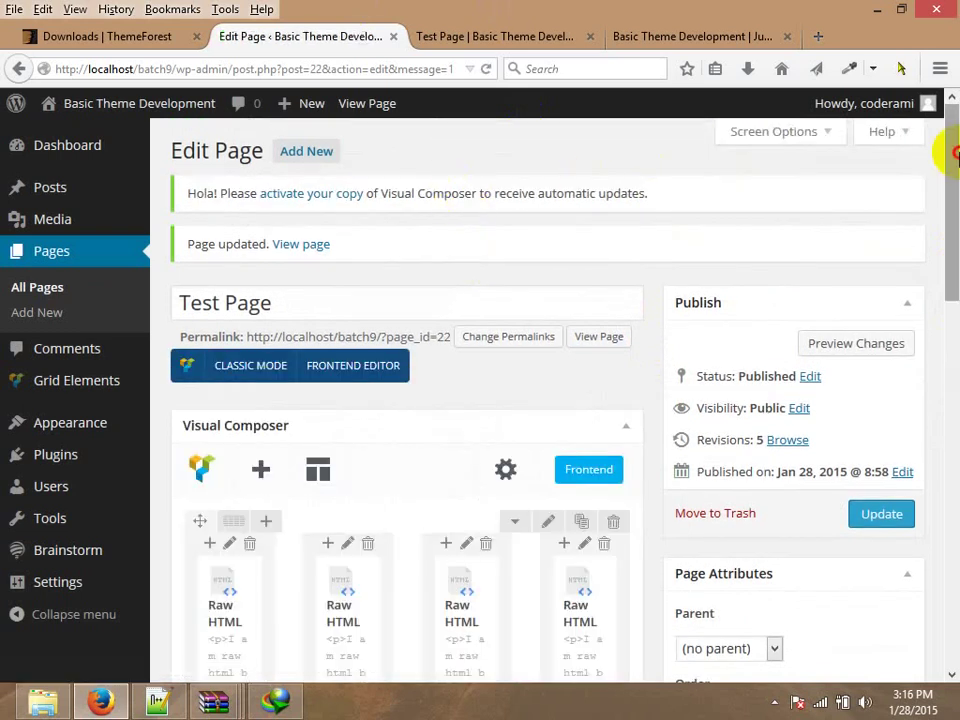
pyautogui.moveTo(950, 150)
pyautogui.mouseDown()
pyautogui.moveTo(952, 558)
pyautogui.moveTo(950, 135)
pyautogui.mouseUp()
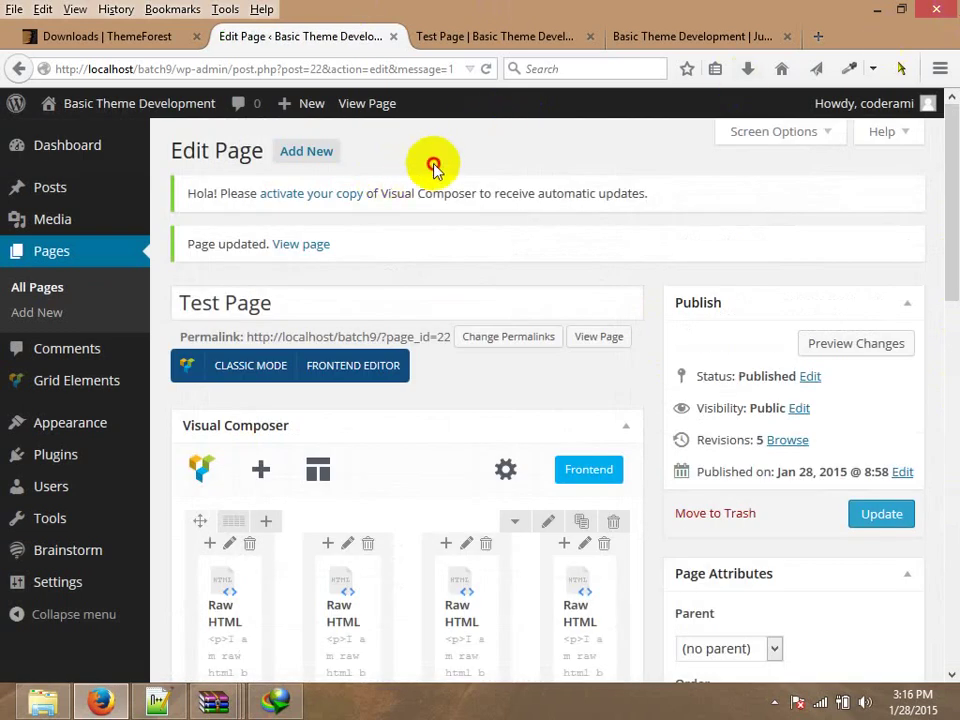
# Reload the published Test Page and examine the countdown below the accordion.
pyautogui.click(495, 40)
pyautogui.click(405, 72)
pyautogui.press('Return')
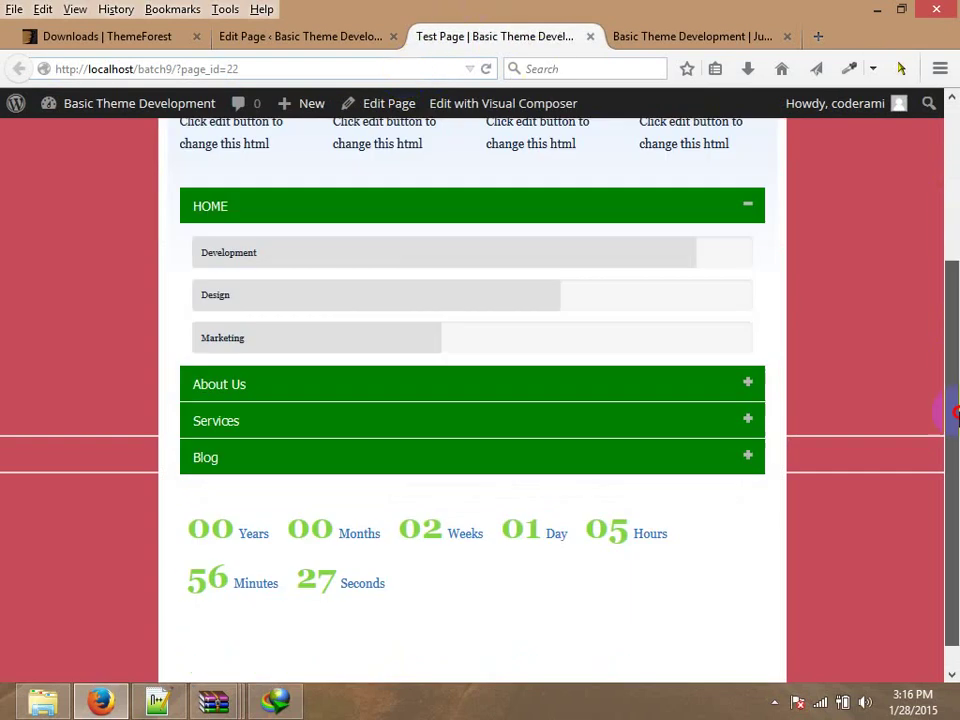
pyautogui.moveTo(439, 557); pyautogui.dragTo(251, 506)
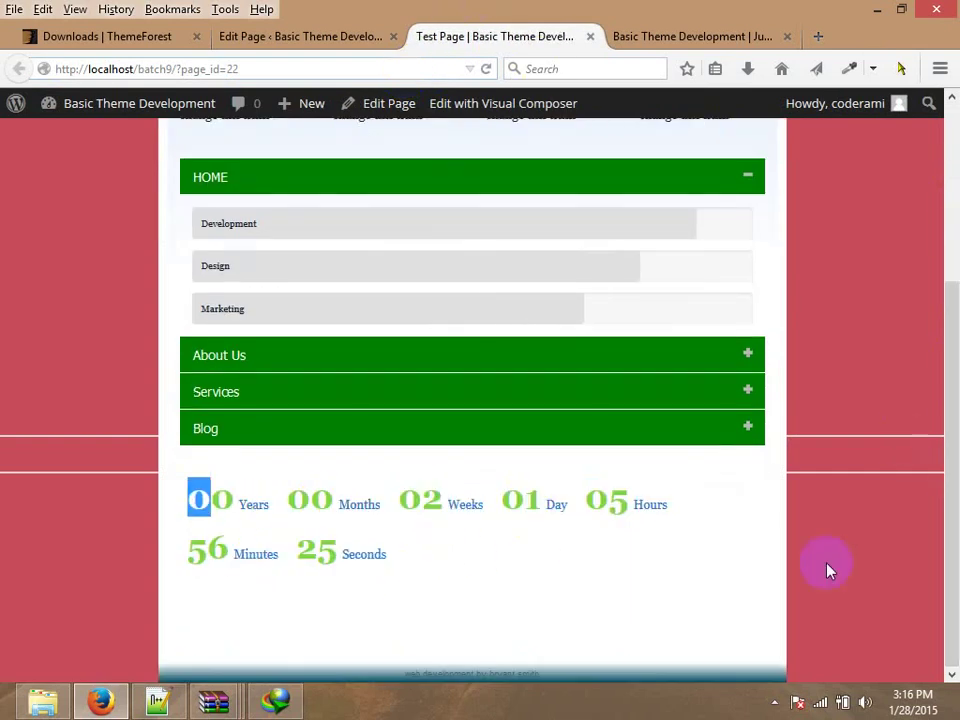
# Expand the About Us accordion section on the published page and review the page from header to footer.
pyautogui.moveTo(955, 510); pyautogui.dragTo(956, 261)
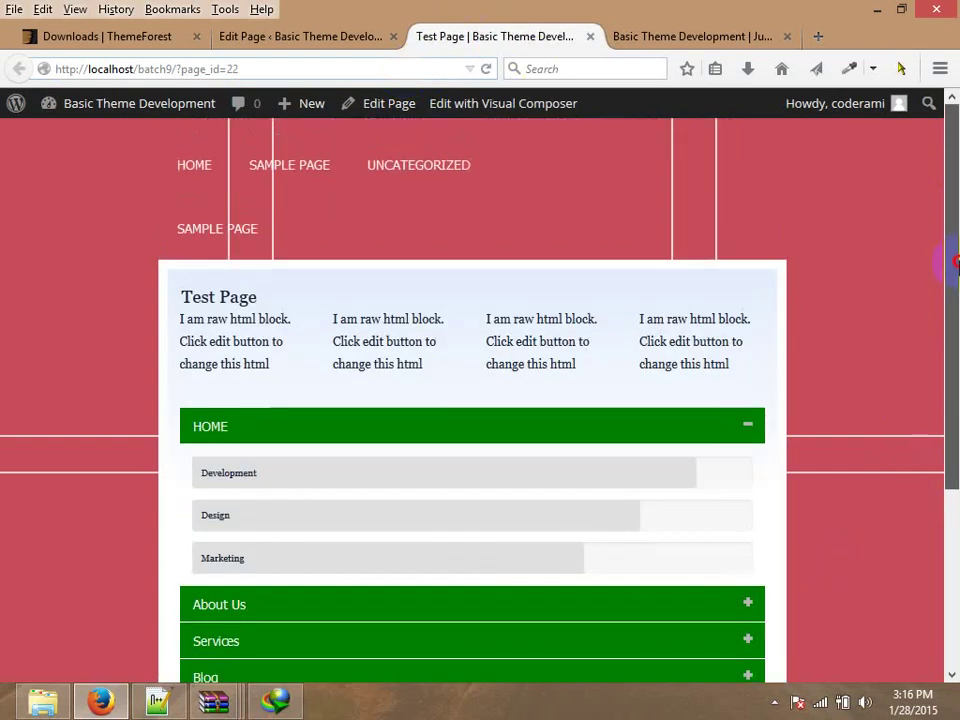
pyautogui.click(645, 601)
pyautogui.scroll(-3, 718, 257)
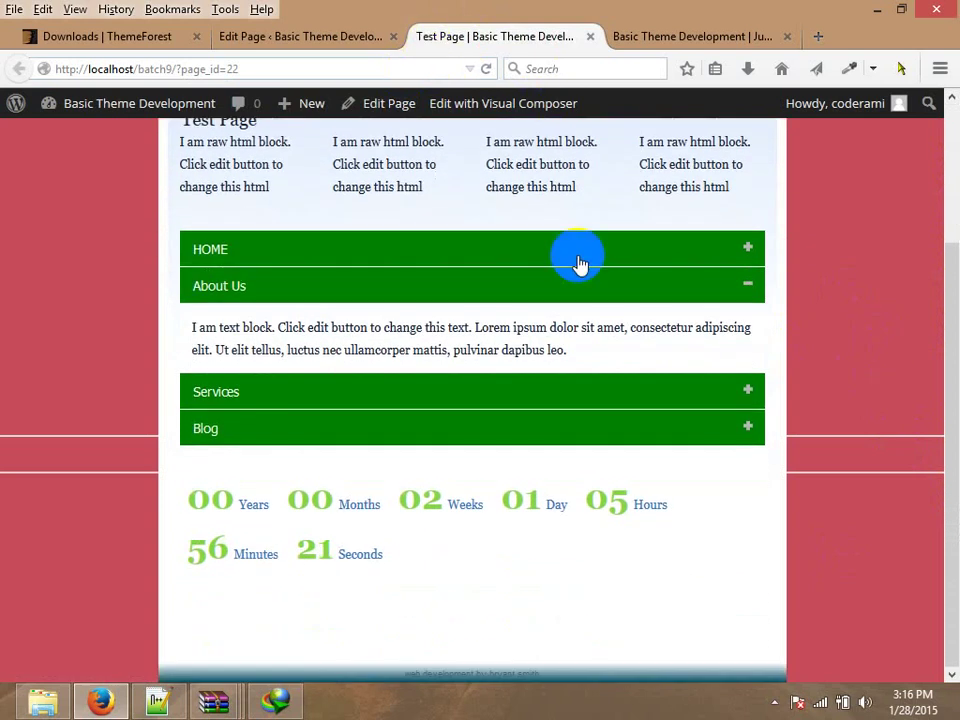
pyautogui.scroll(3, 955, 160)
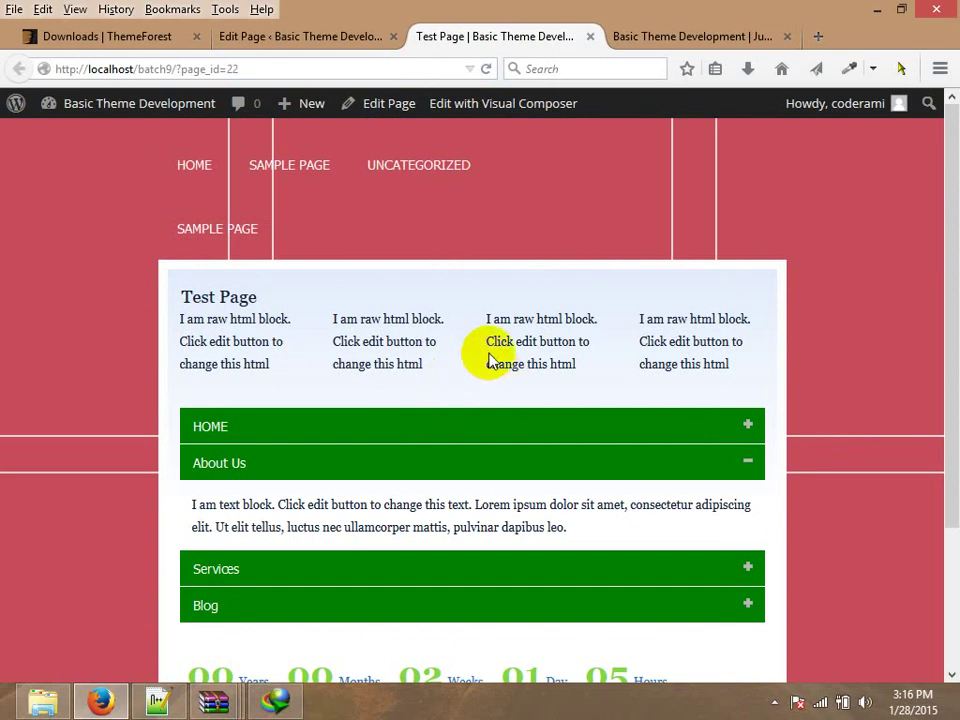
pyautogui.scroll(-3, 954, 530)
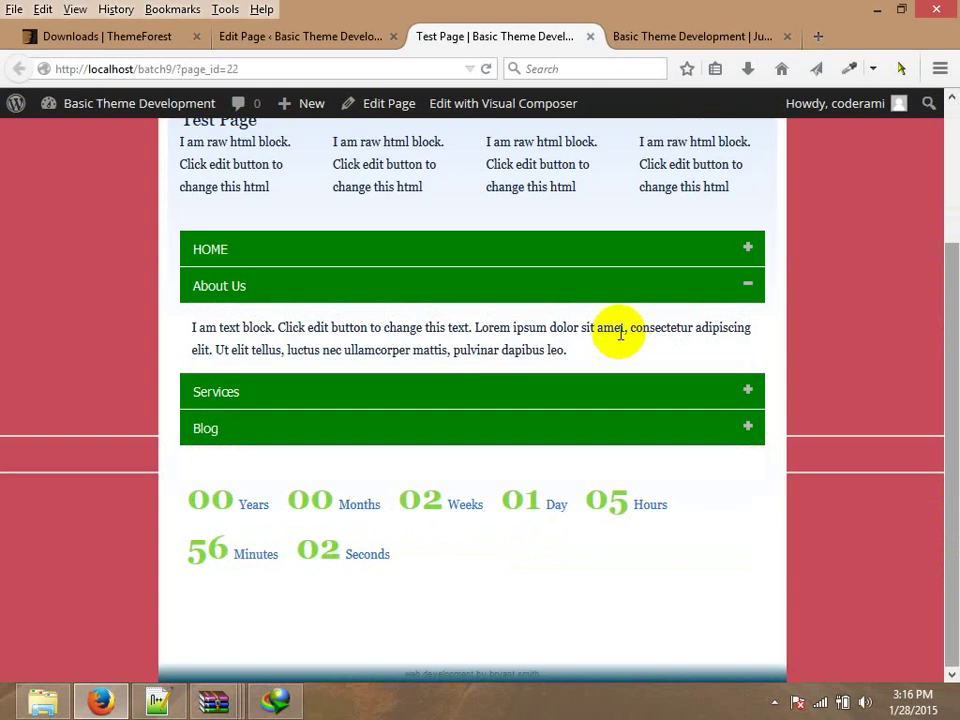
# Compare the row layout in the Test Page editor with the columns, accordion and countdown on the published page.
pyautogui.click(343, 45)
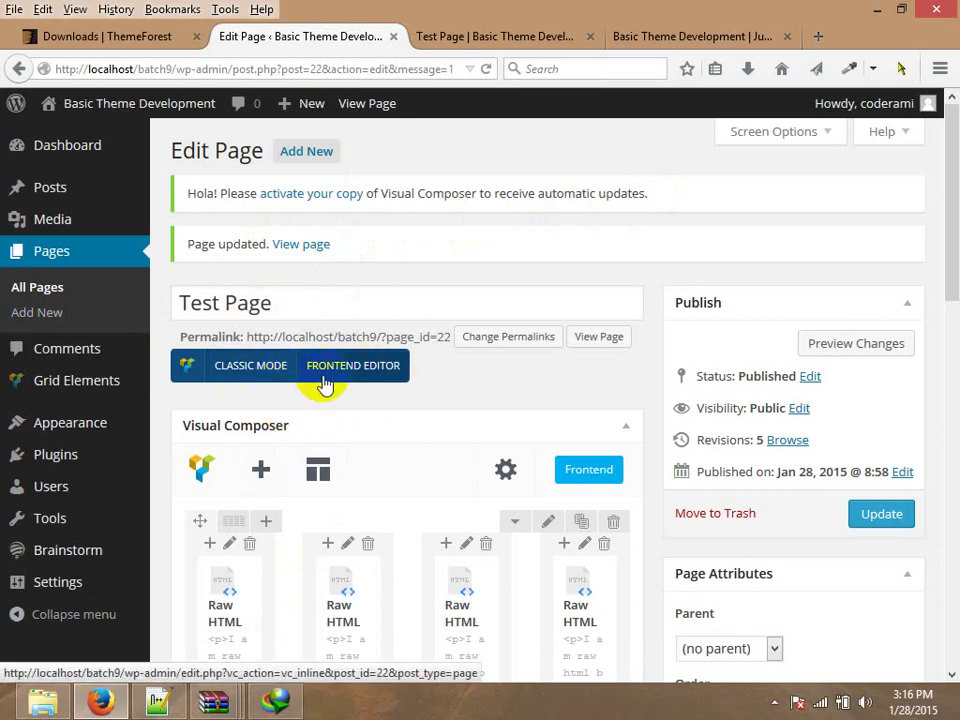
pyautogui.scroll(-2, 955, 147)
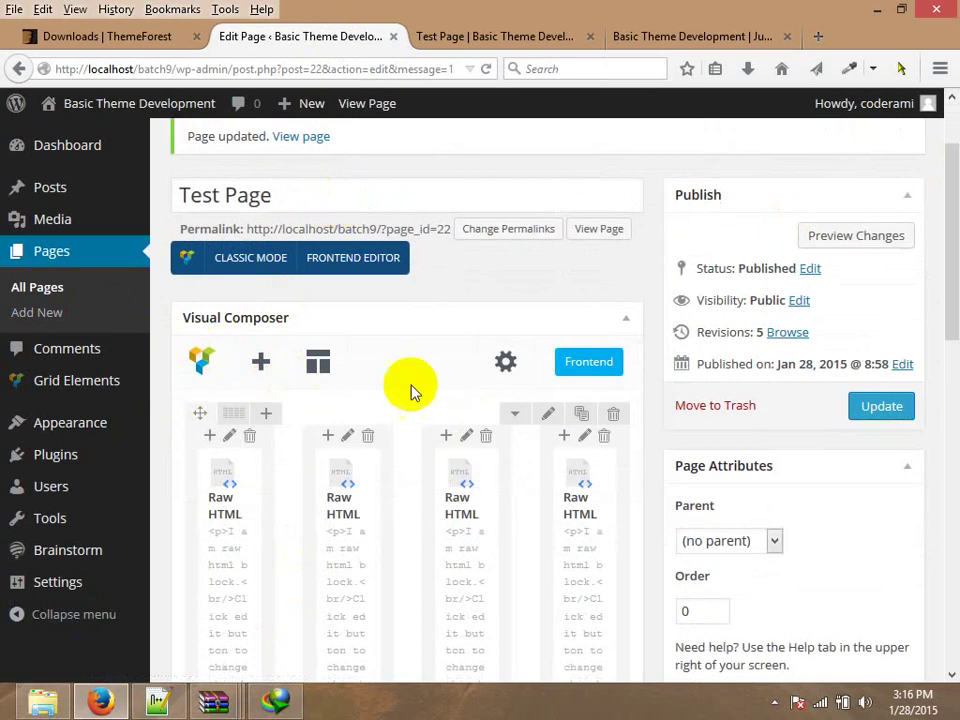
pyautogui.scroll(-4, 514, 446)
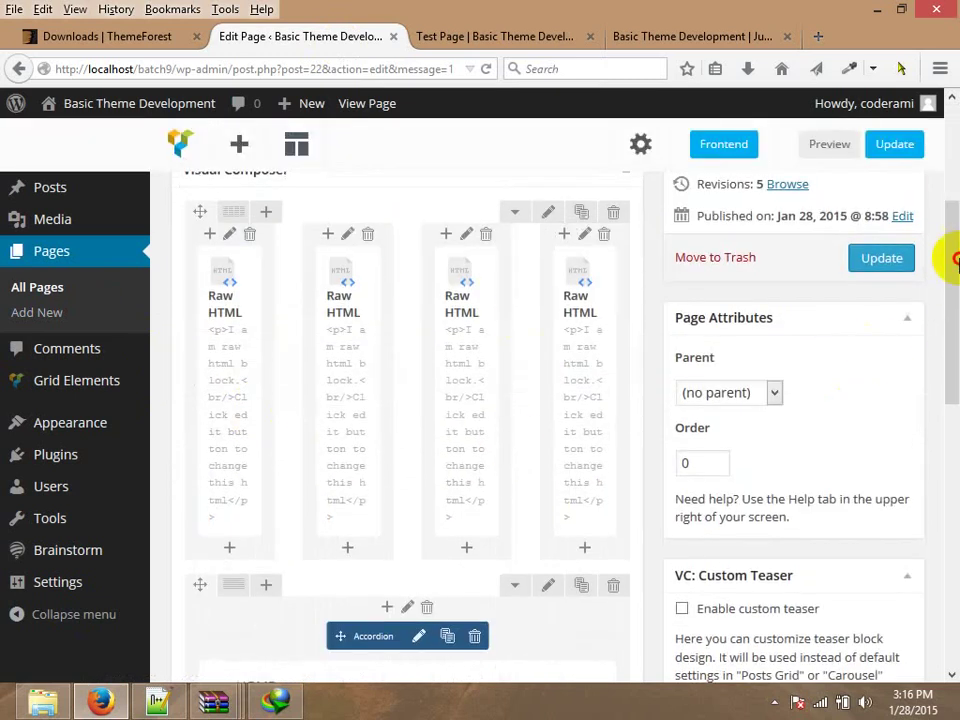
pyautogui.moveTo(956, 253); pyautogui.dragTo(955, 55)
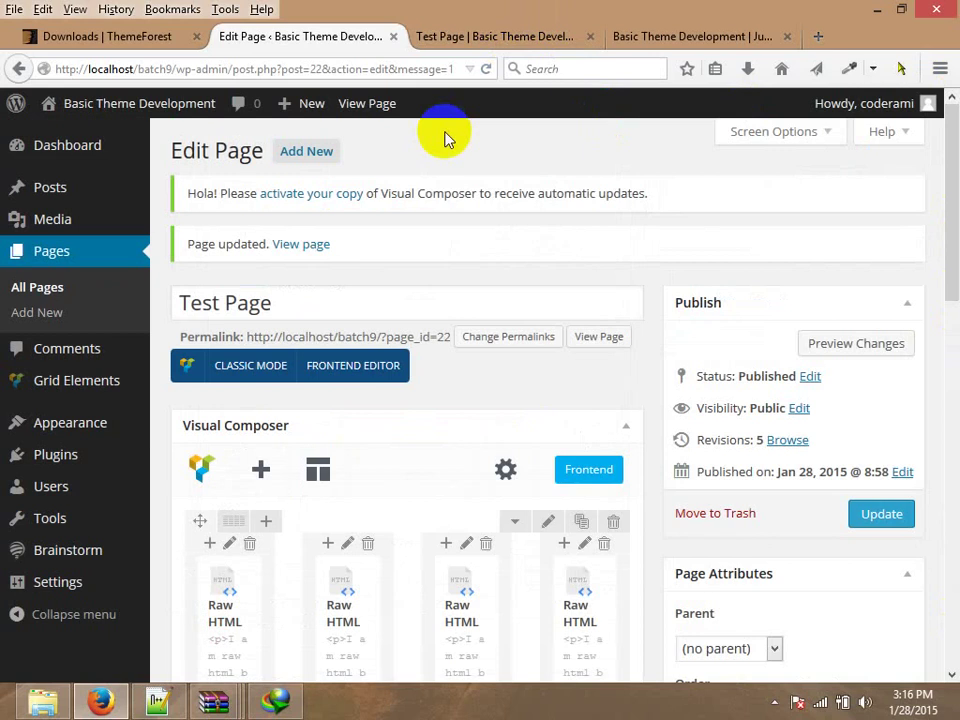
pyautogui.click(420, 37)
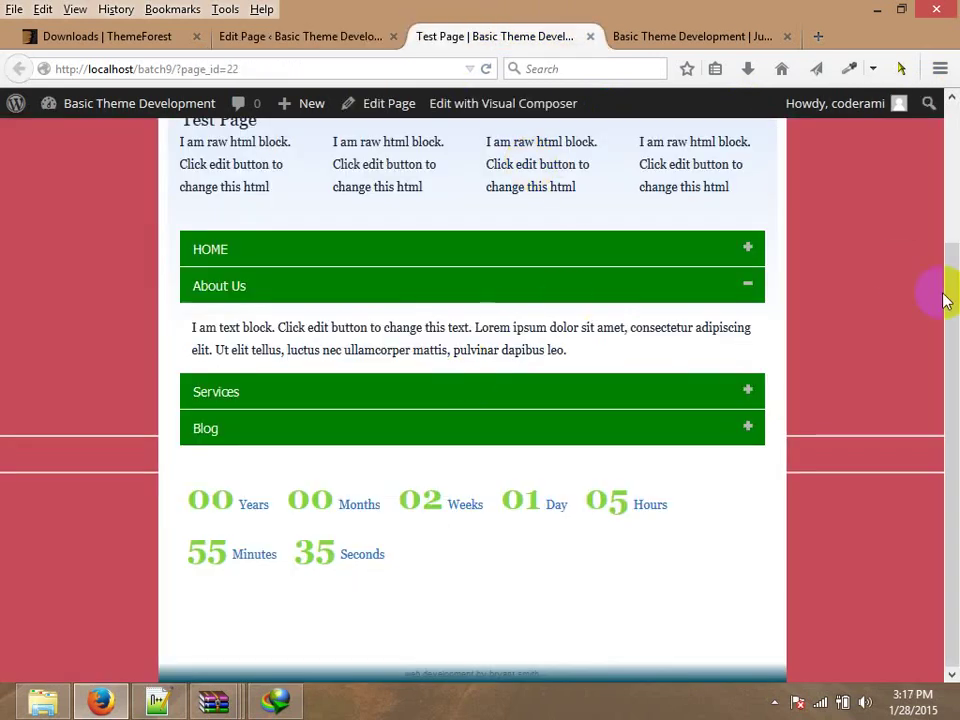
pyautogui.scroll(1, 950, 310)
pyautogui.scroll(2, 950, 312)
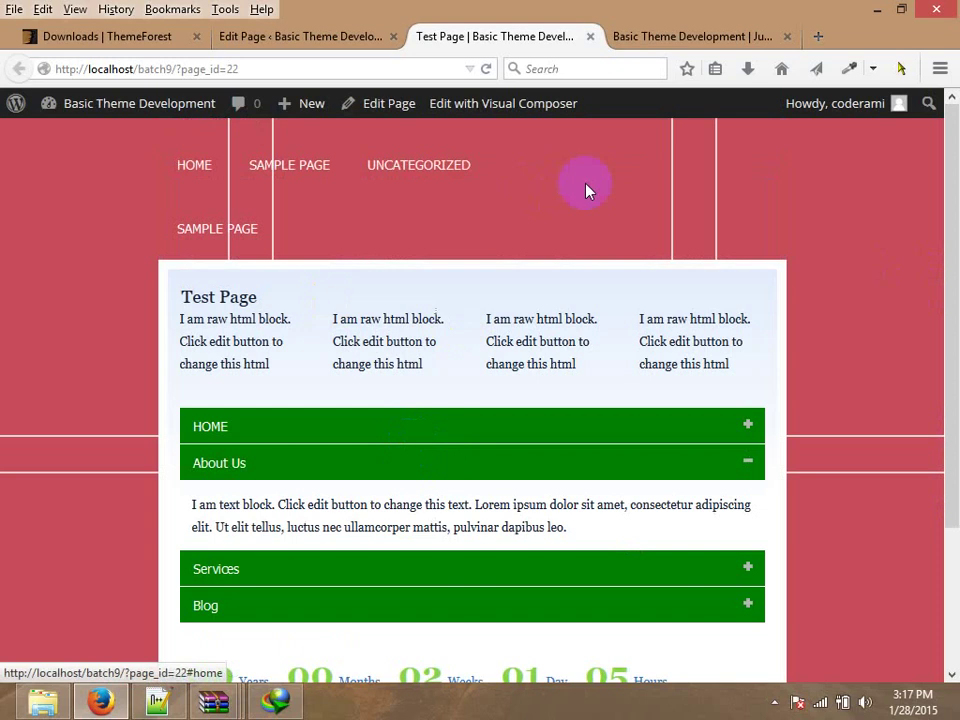
pyautogui.moveTo(955, 272); pyautogui.dragTo(955, 467)
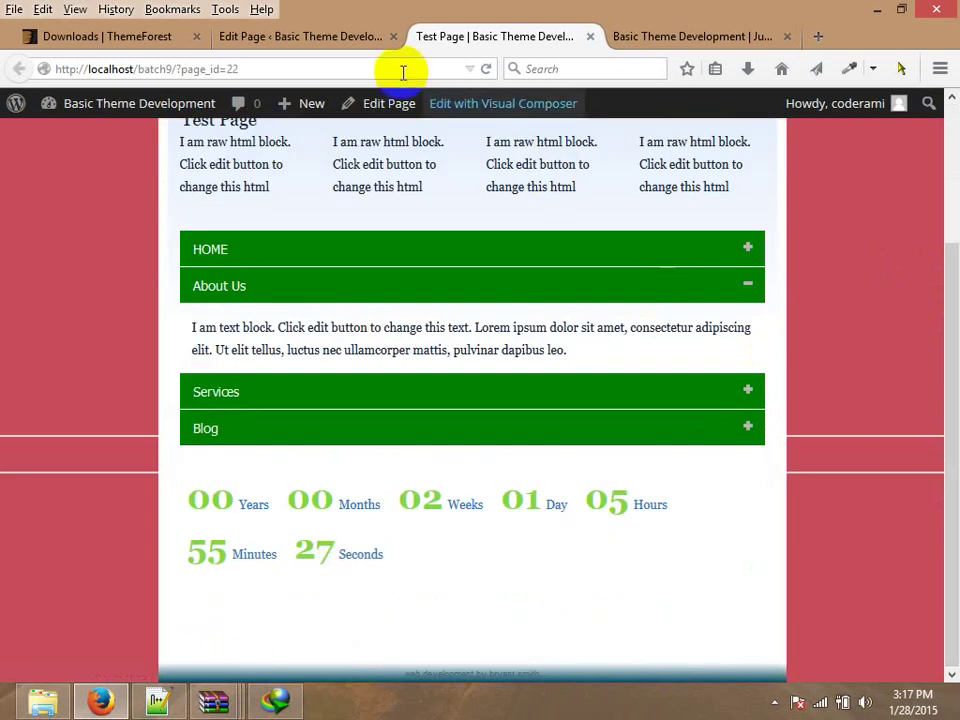
pyautogui.click(300, 36)
pyautogui.moveTo(955, 190); pyautogui.dragTo(951, 257)
pyautogui.click(520, 36)
pyautogui.moveTo(955, 318); pyautogui.dragTo(955, 200)
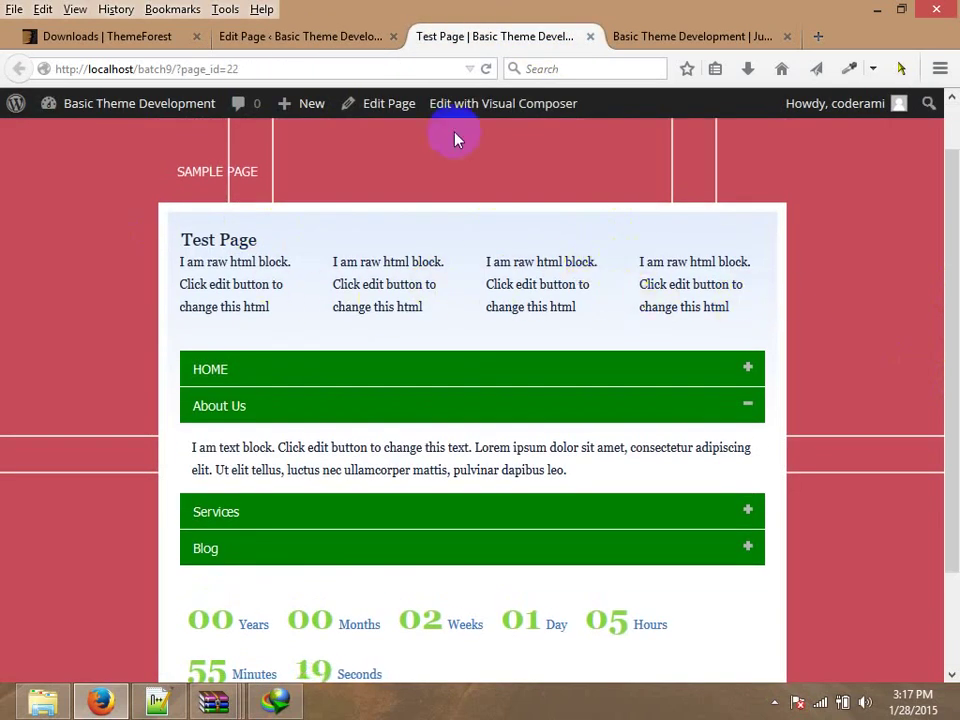
# Choose footer_img.jpg from the media library as the background image in the design options of the four-column Raw HTML row.
pyautogui.click(340, 36)
pyautogui.moveTo(945, 289); pyautogui.dragTo(952, 280)
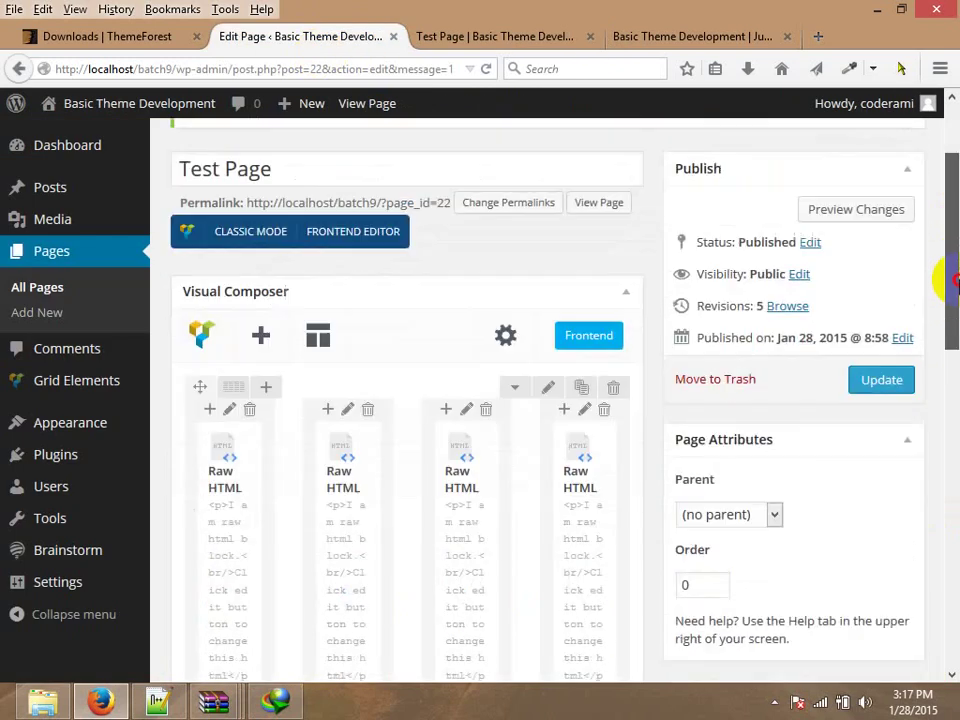
pyautogui.scroll(-1, 950, 280)
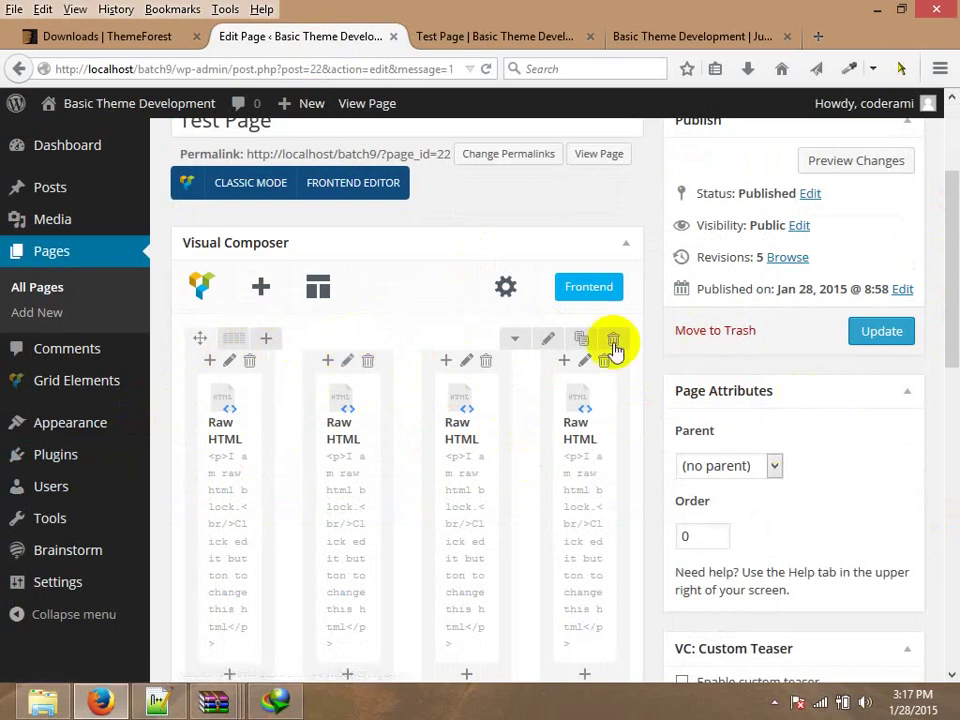
pyautogui.click(549, 340)
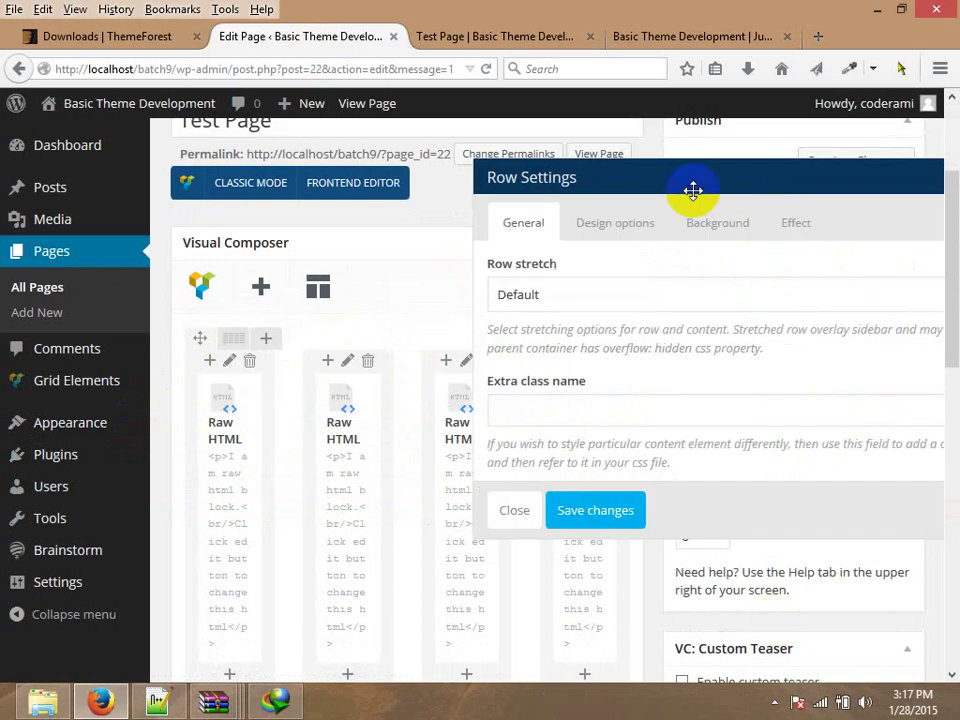
pyautogui.click(616, 228)
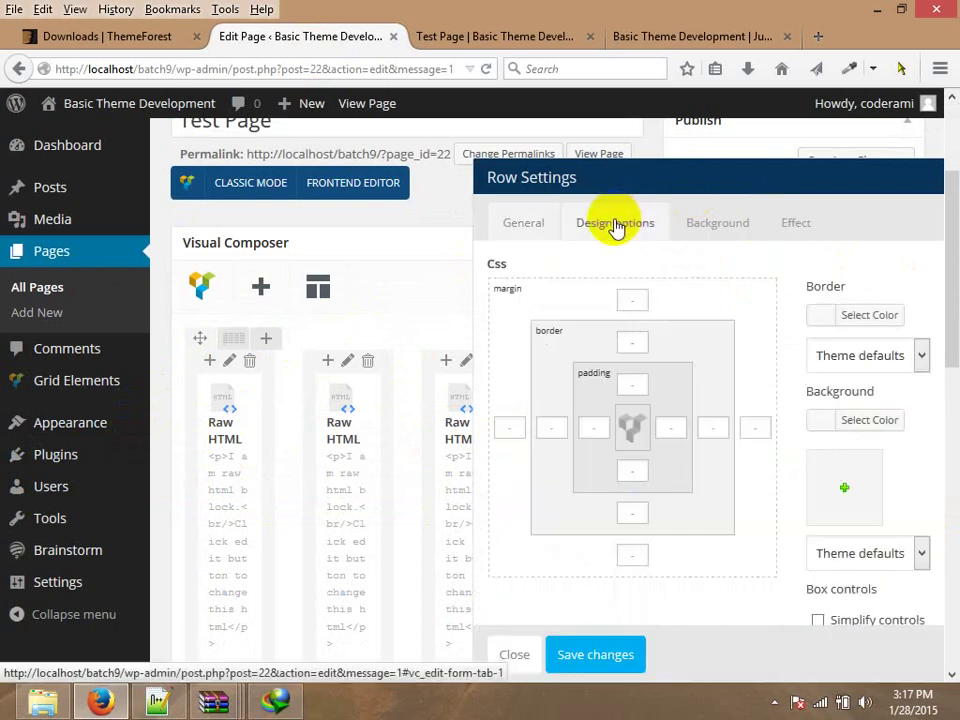
pyautogui.moveTo(629, 167); pyautogui.dragTo(347, 111)
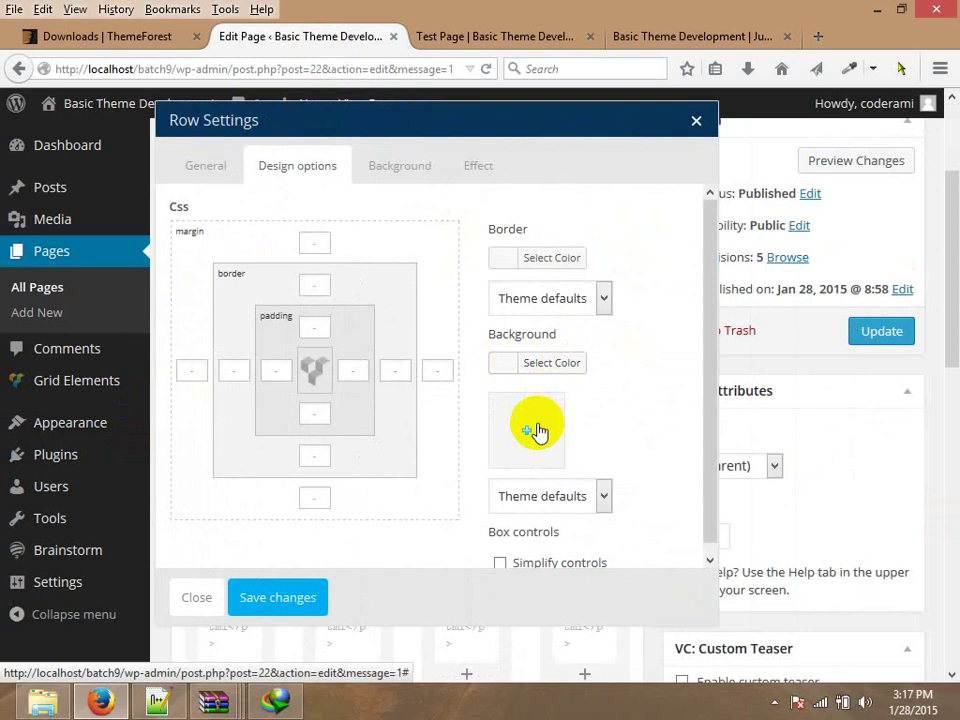
pyautogui.click(527, 428)
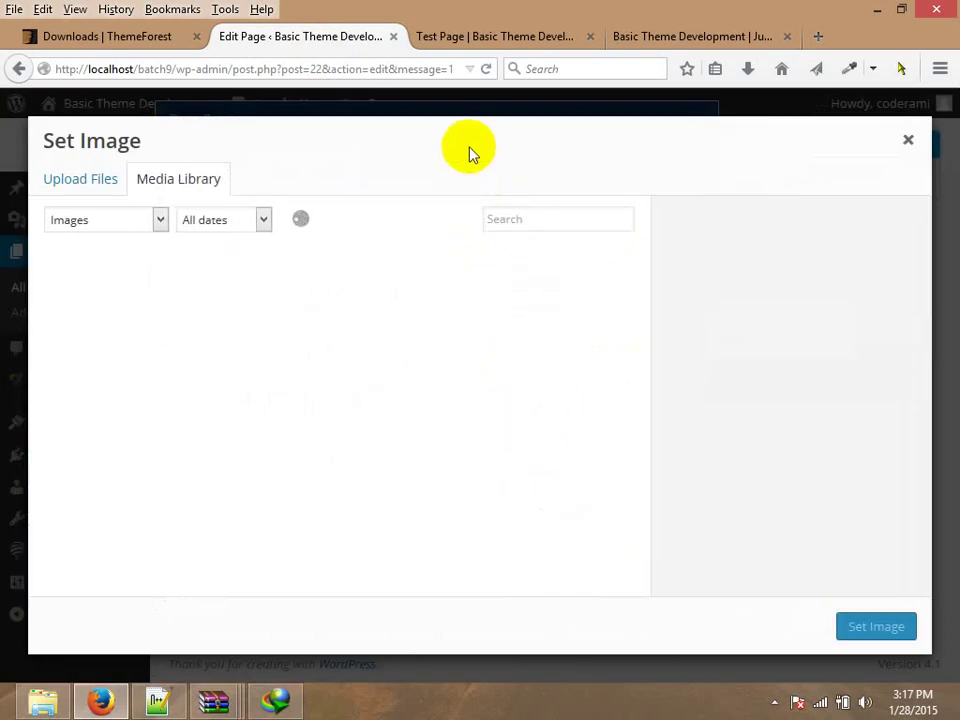
pyautogui.click(463, 306)
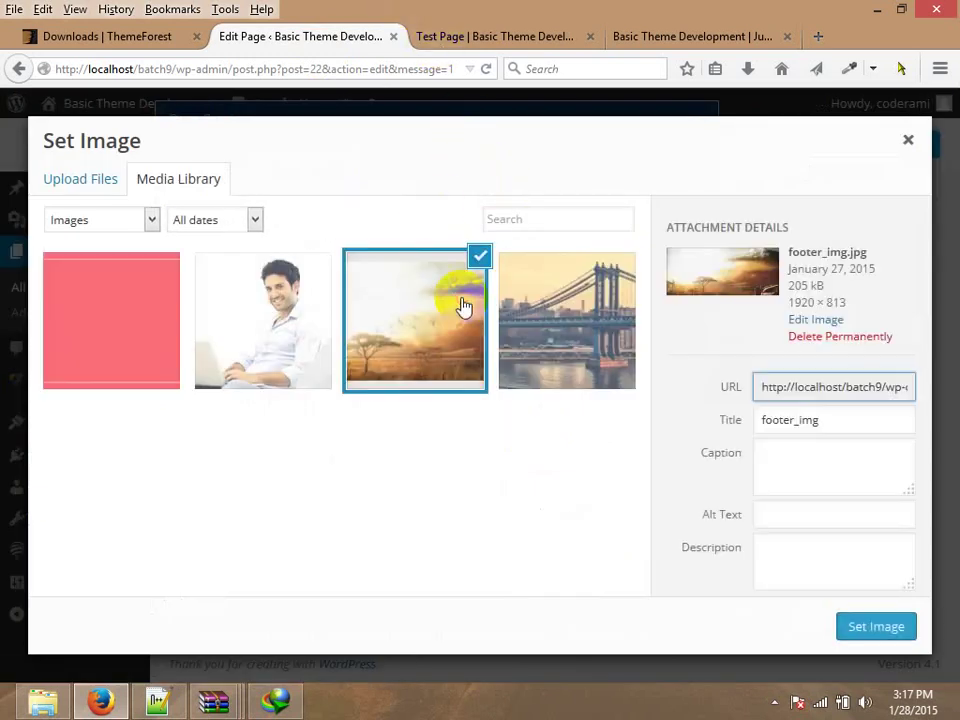
pyautogui.click(868, 628)
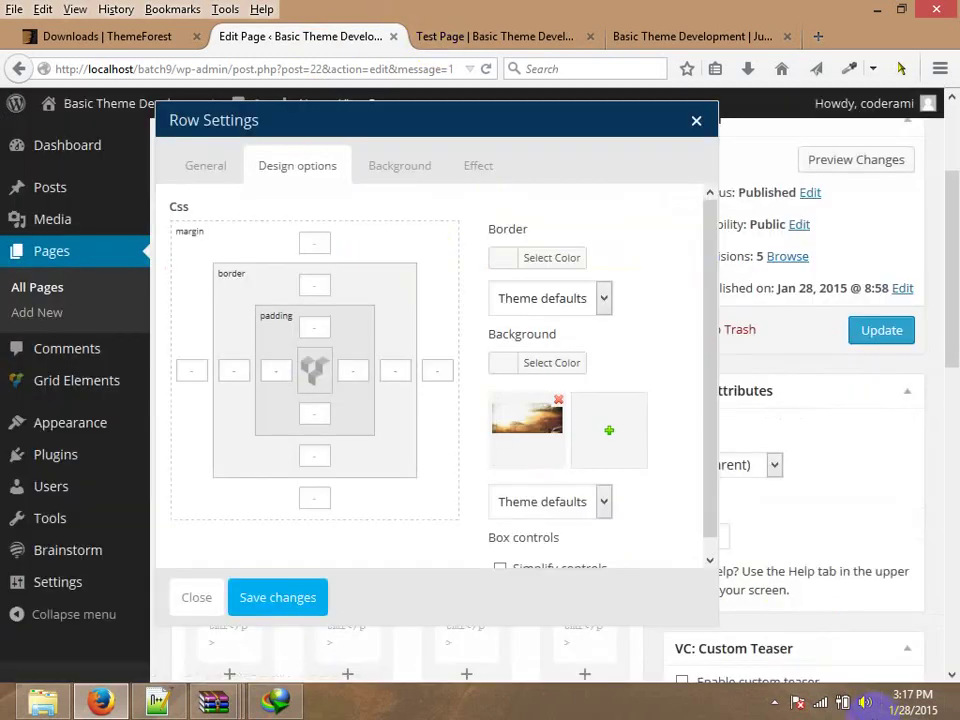
# Set the row's background image to No Repeat in the design options.
pyautogui.moveTo(713, 261); pyautogui.dragTo(705, 306)
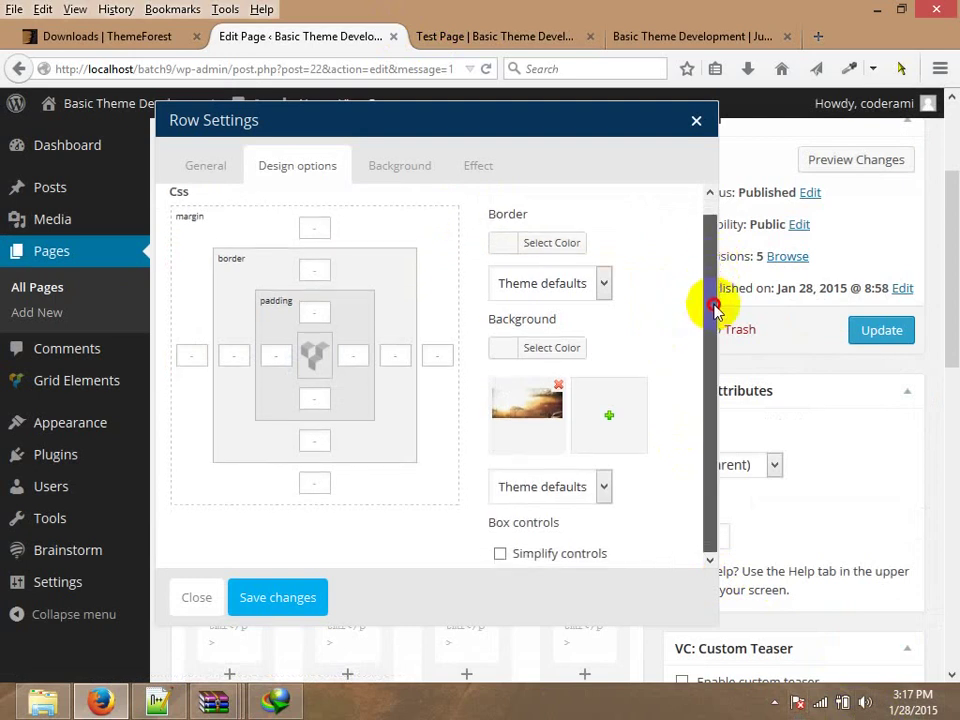
pyautogui.click(563, 494)
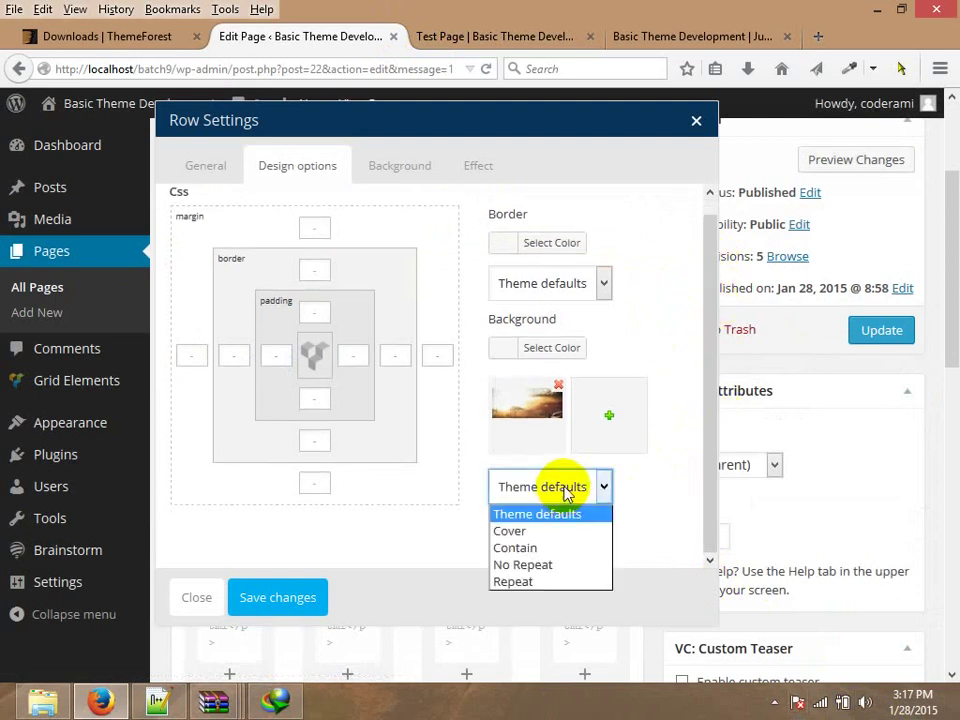
pyautogui.click(533, 566)
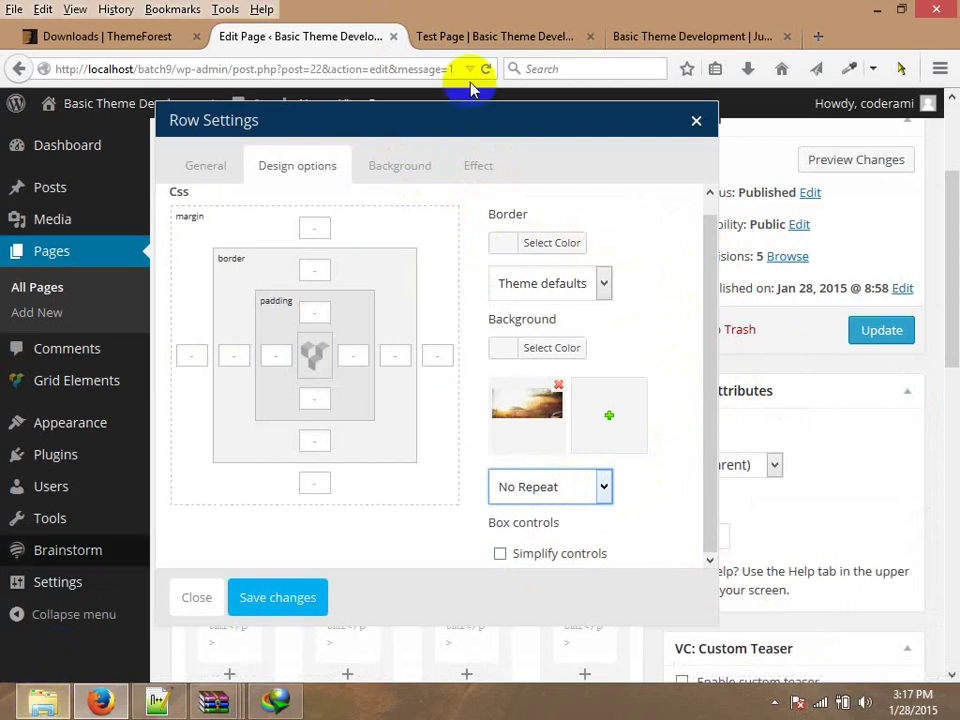
# Enable Easy Parallax and Fade Effect on Scroll in the row's effect settings.
pyautogui.click(474, 172)
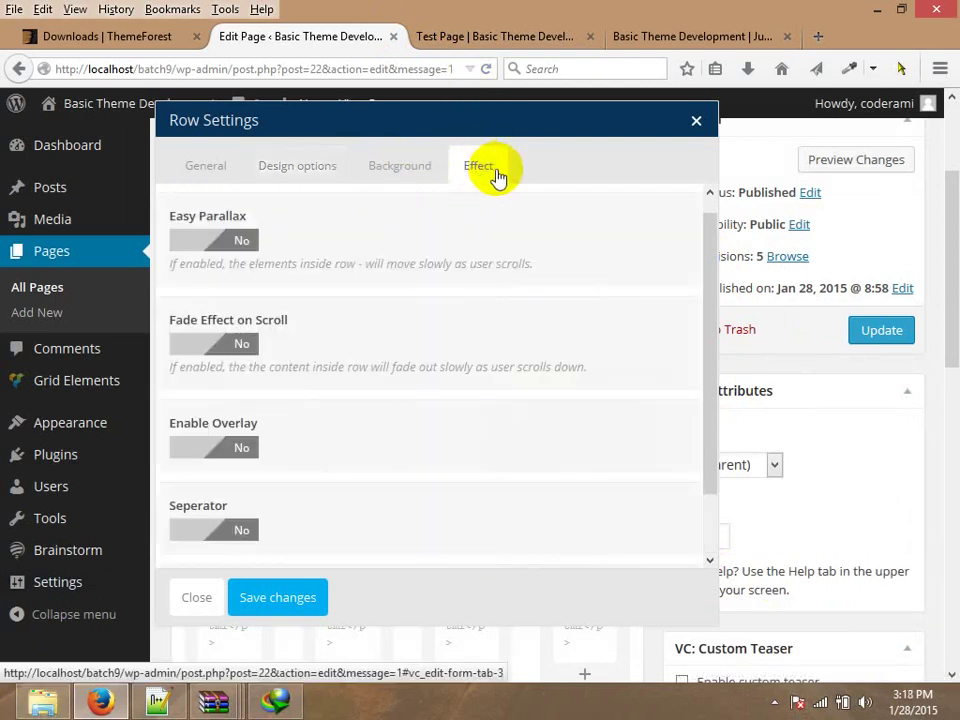
pyautogui.click(176, 240)
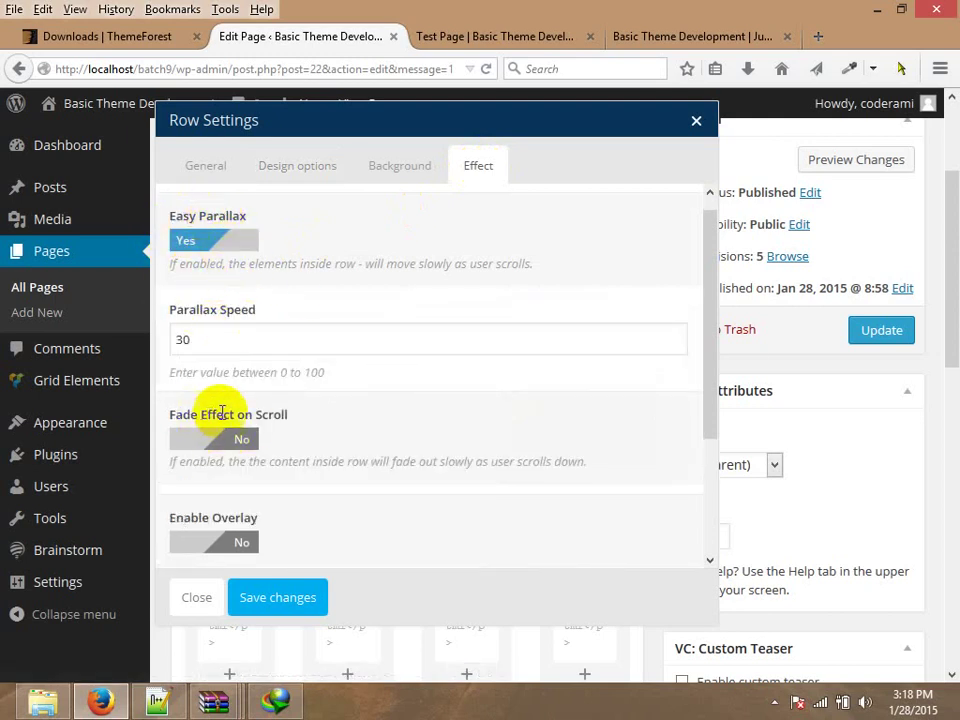
pyautogui.click(182, 439)
pyautogui.scroll(-2, 390, 458)
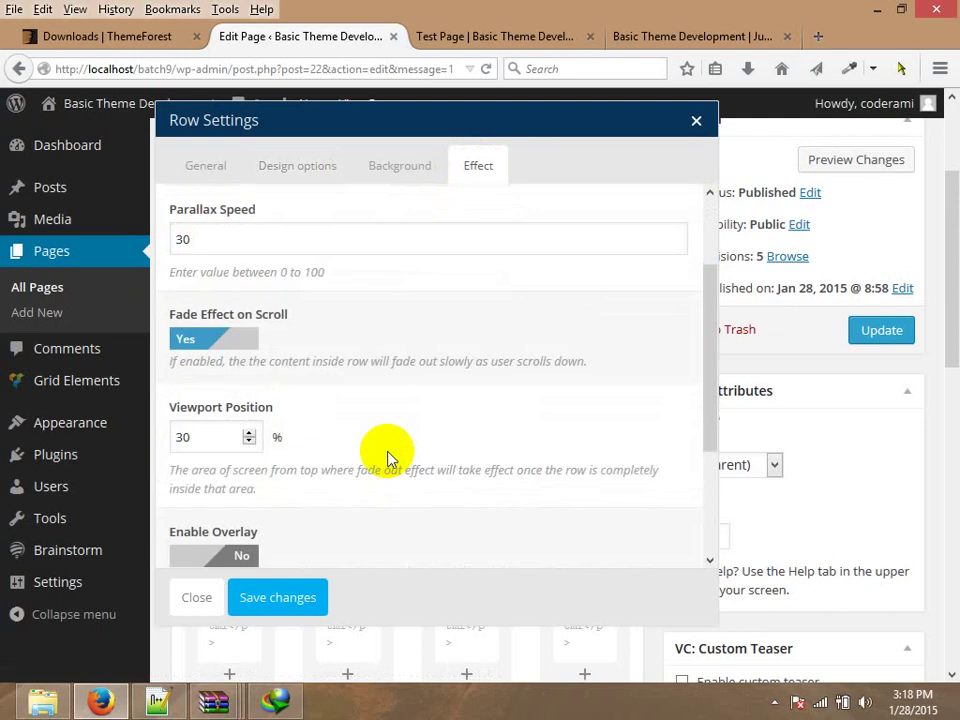
# Try the overlay effect on the row, switch it off again and look through the other effect options.
pyautogui.scroll(-3, 390, 458)
pyautogui.click(193, 385)
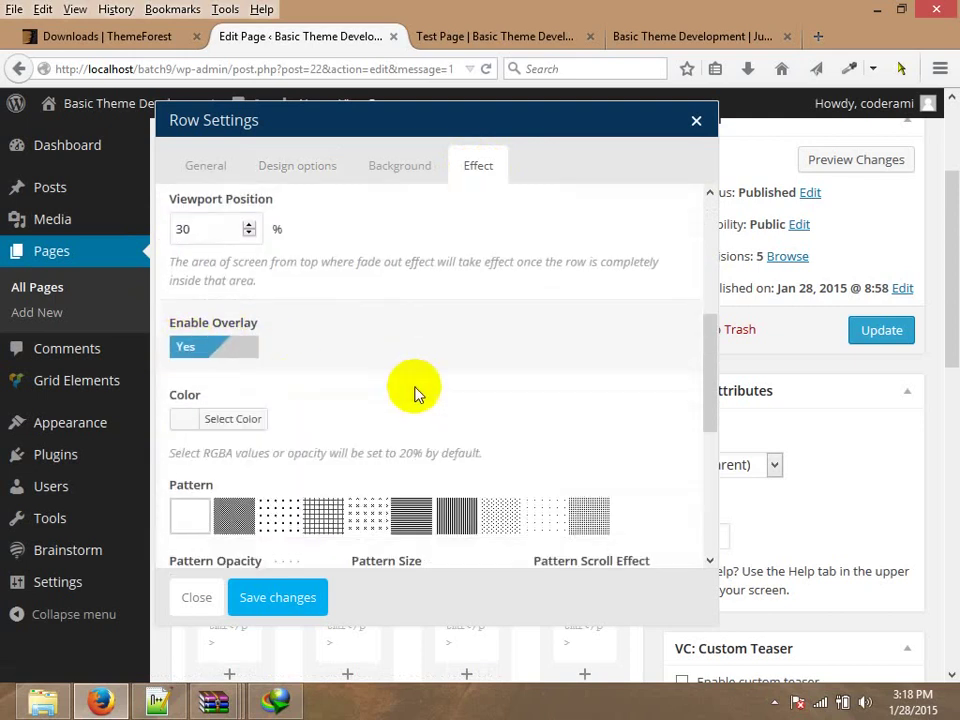
pyautogui.scroll(-3, 405, 390)
pyautogui.scroll(4, 386, 390)
pyautogui.click(205, 440)
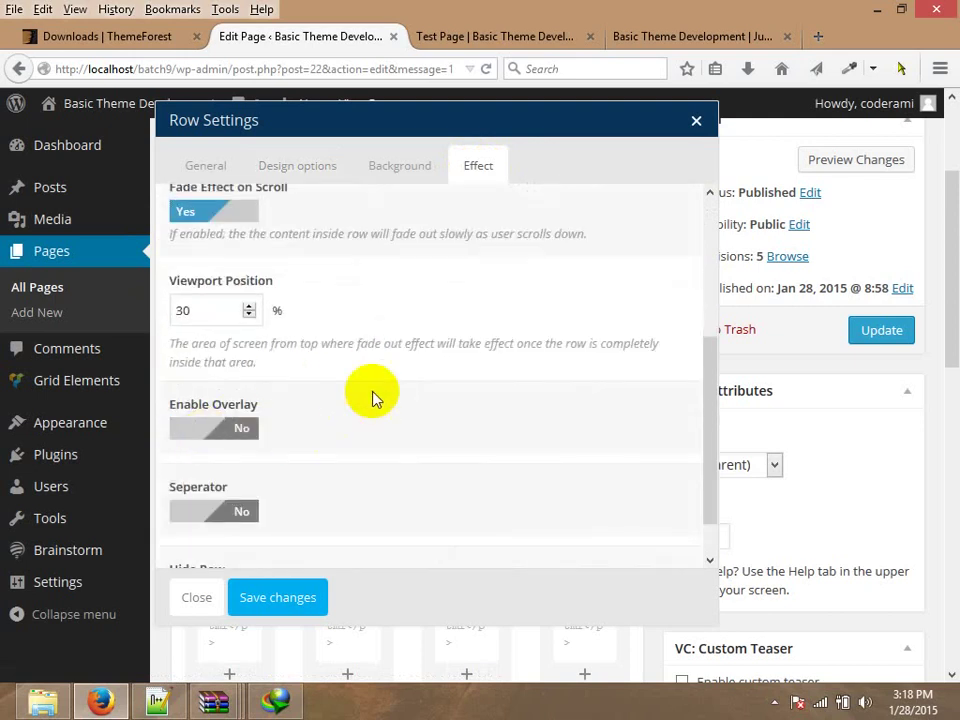
pyautogui.scroll(-1, 375, 394)
pyautogui.scroll(-2, 191, 523)
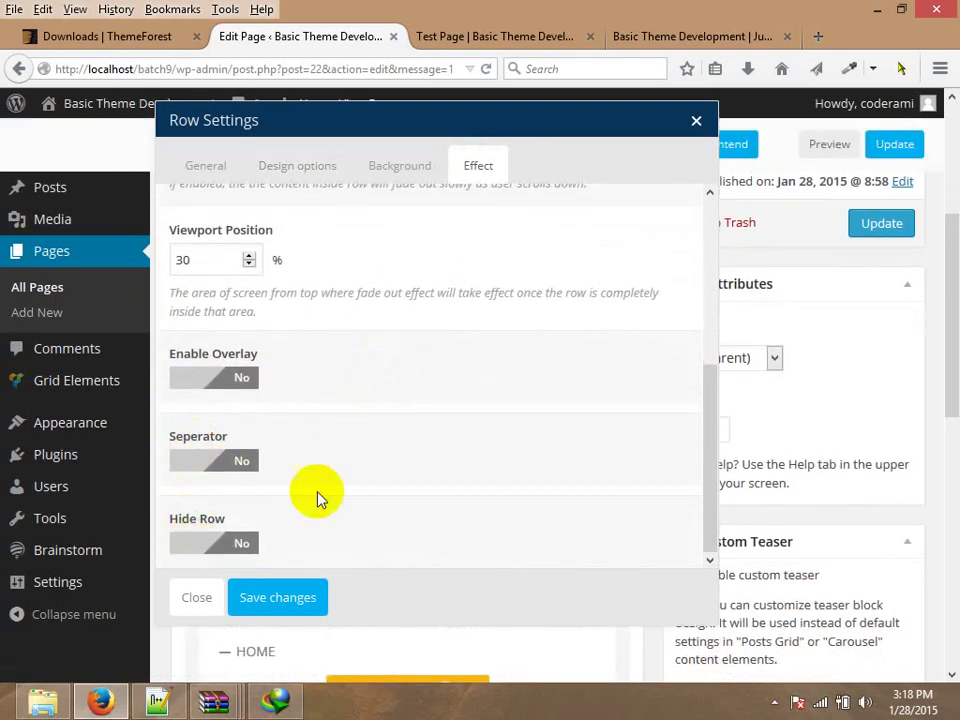
pyautogui.scroll(5, 386, 450)
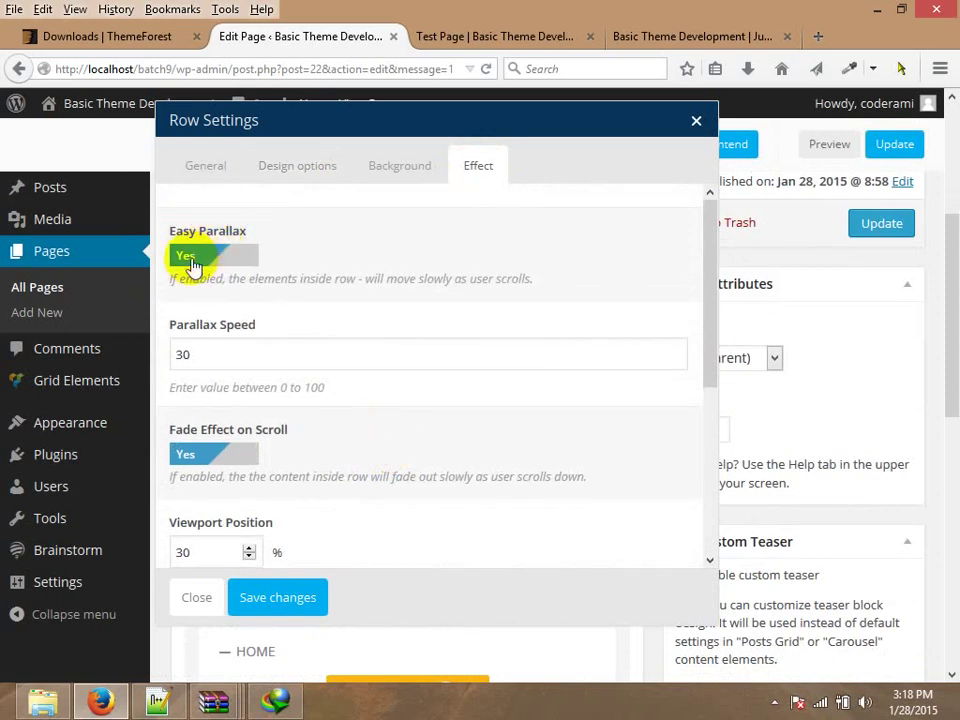
# Try the simplified box controls in the row's design options and turn them off again.
pyautogui.click(305, 170)
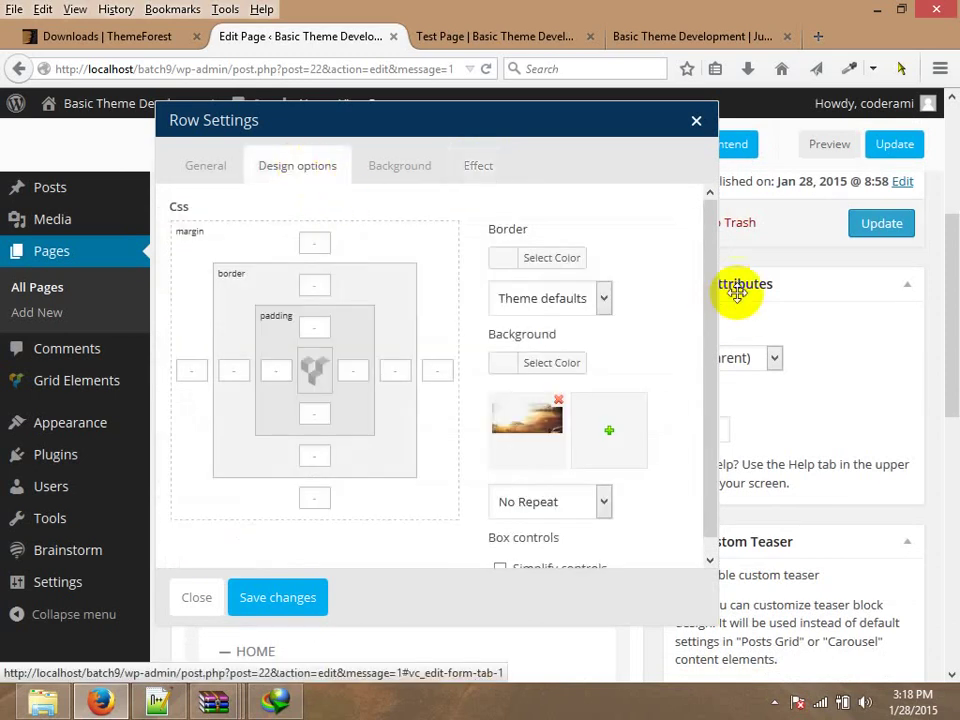
pyautogui.moveTo(707, 300); pyautogui.dragTo(706, 450)
pyautogui.click(500, 554)
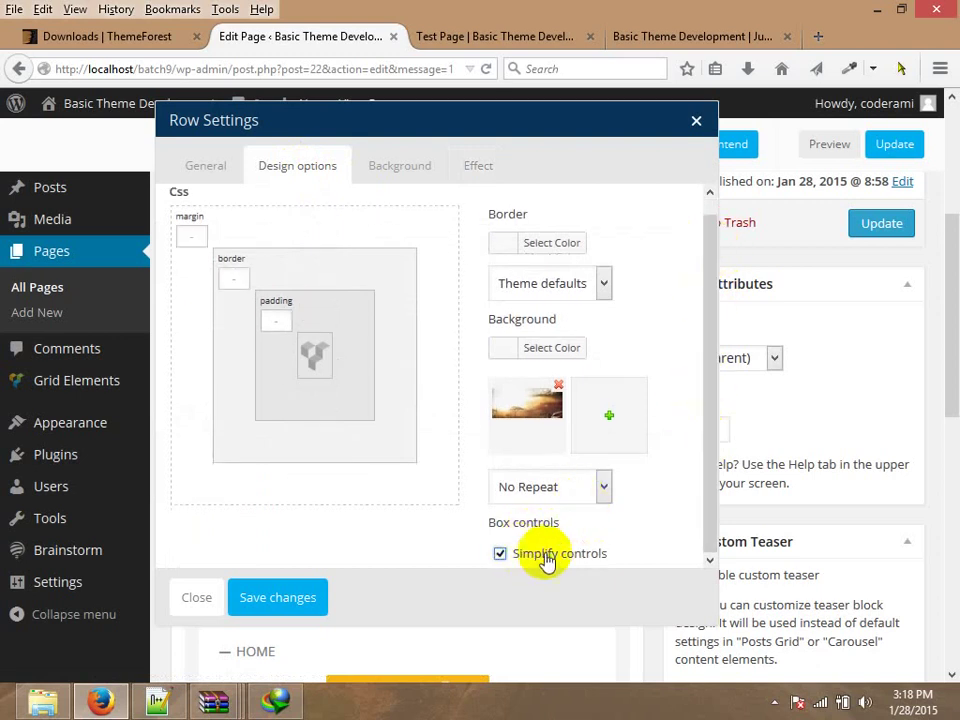
pyautogui.click(537, 567)
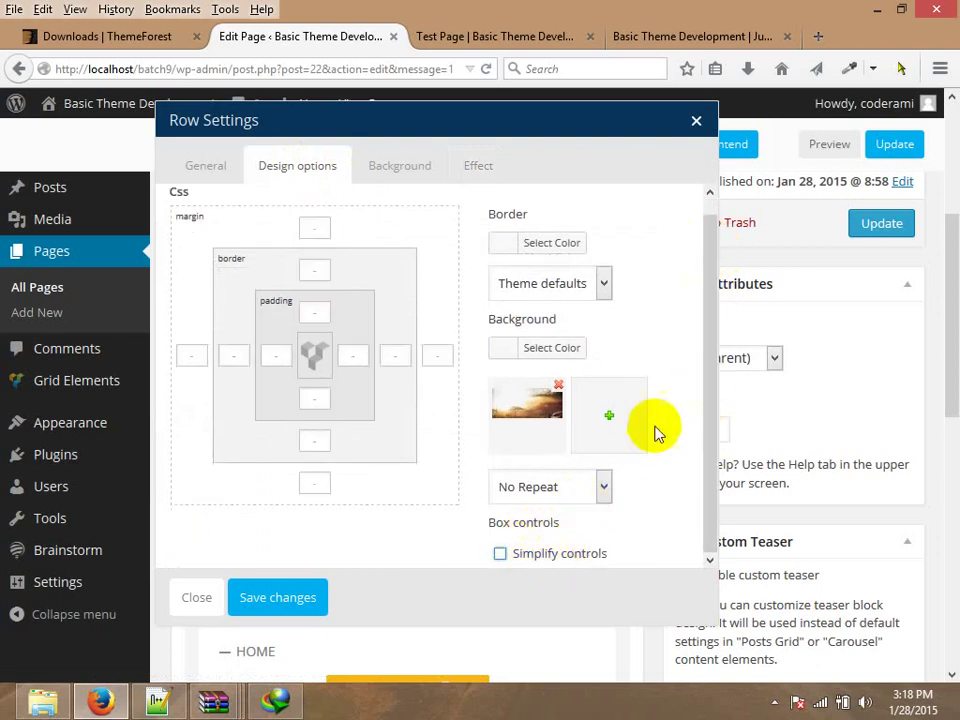
# Examine the border styles available in the row's design options.
pyautogui.click(550, 300)
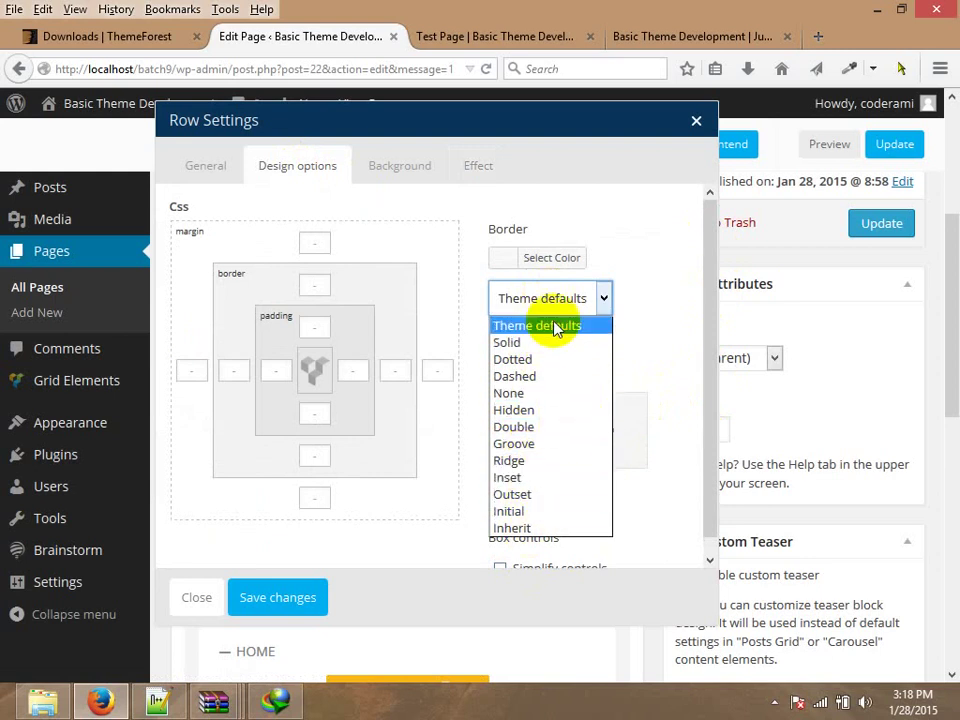
pyautogui.click(617, 296)
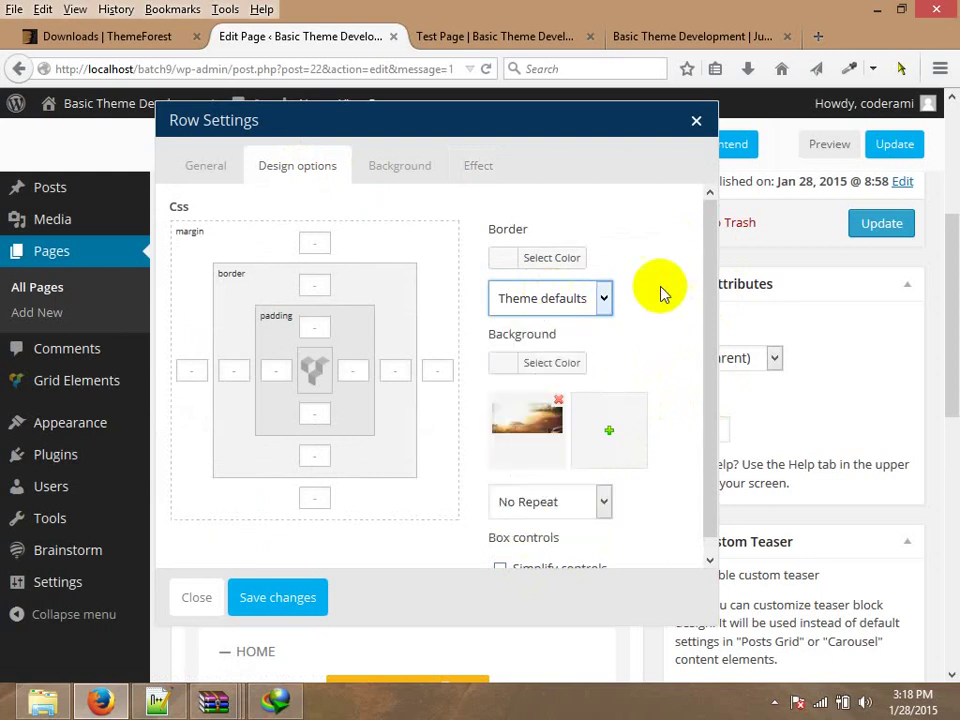
pyautogui.click(567, 300)
pyautogui.click(567, 300)
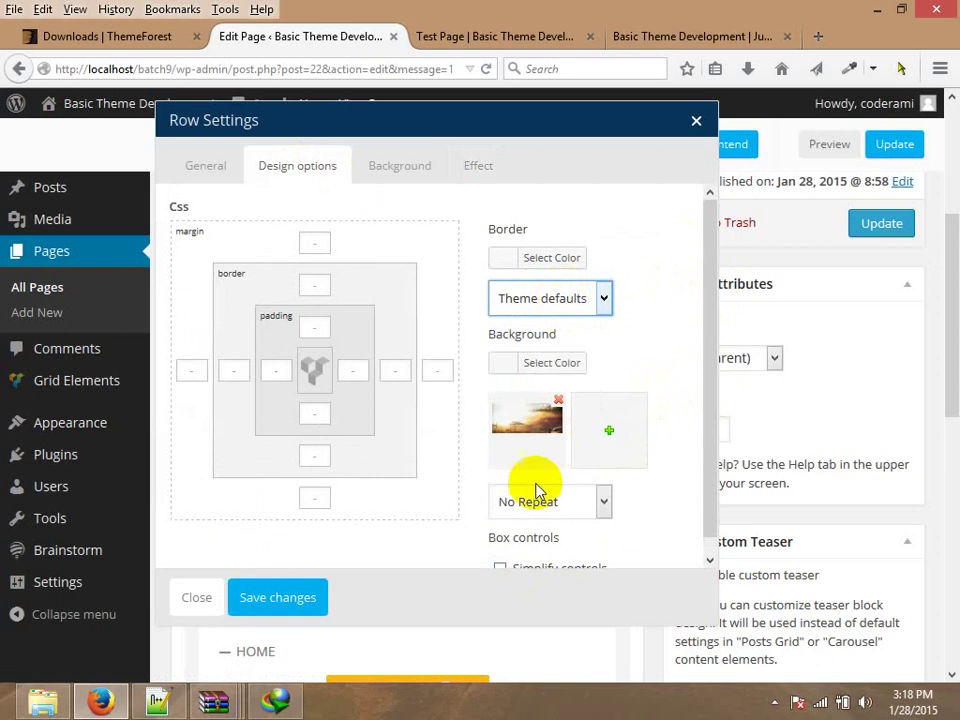
pyautogui.click(570, 300)
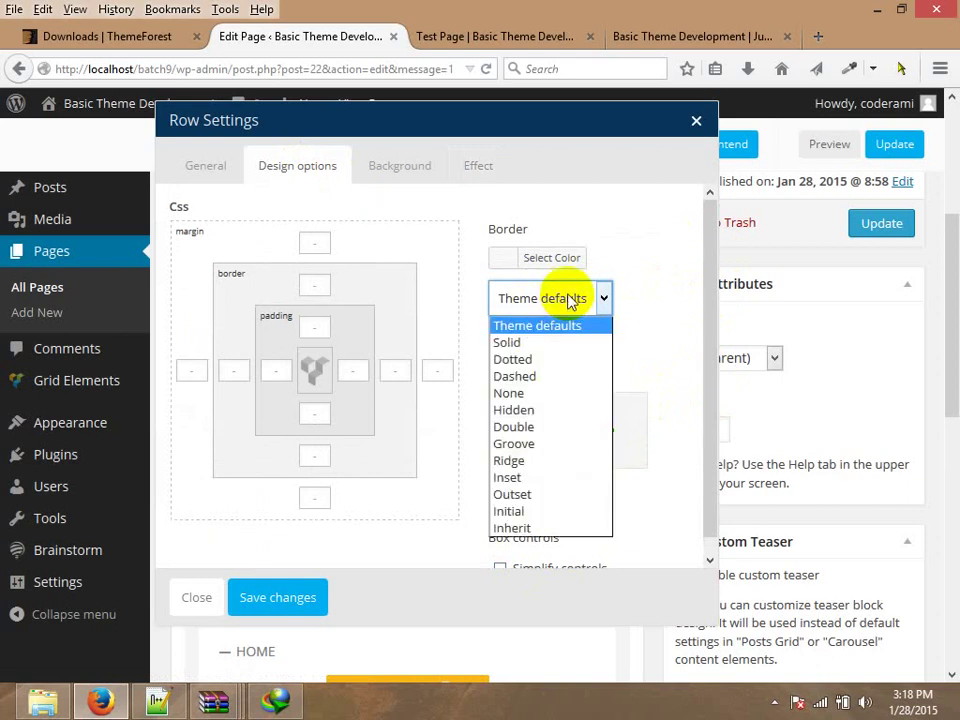
pyautogui.click(567, 300)
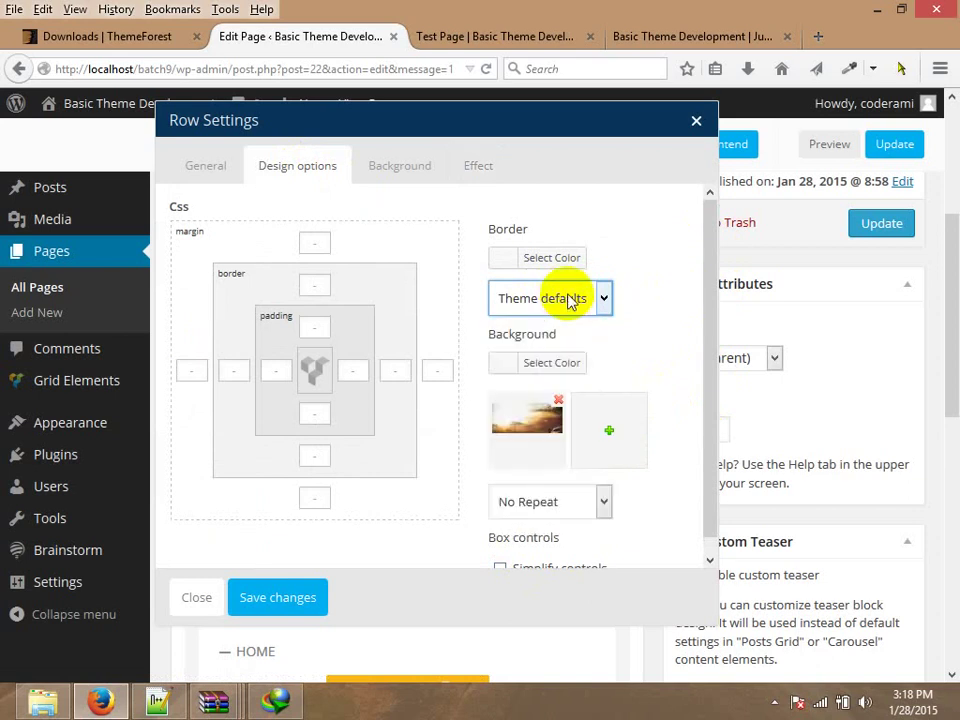
# Open the row's background settings and look through the available background styles.
pyautogui.click(424, 170)
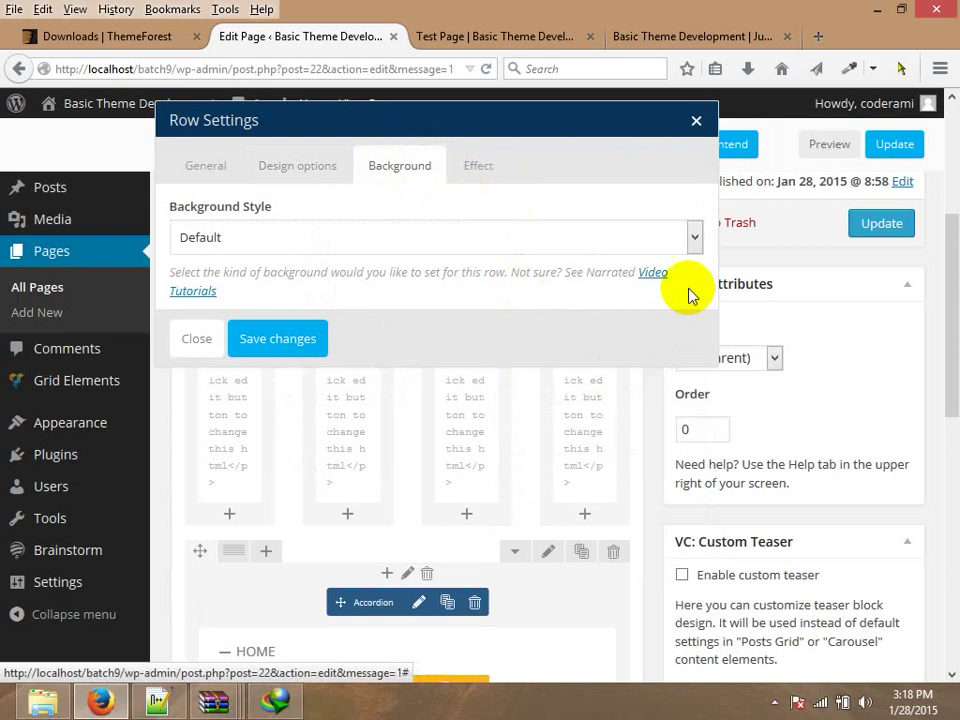
pyautogui.click(240, 238)
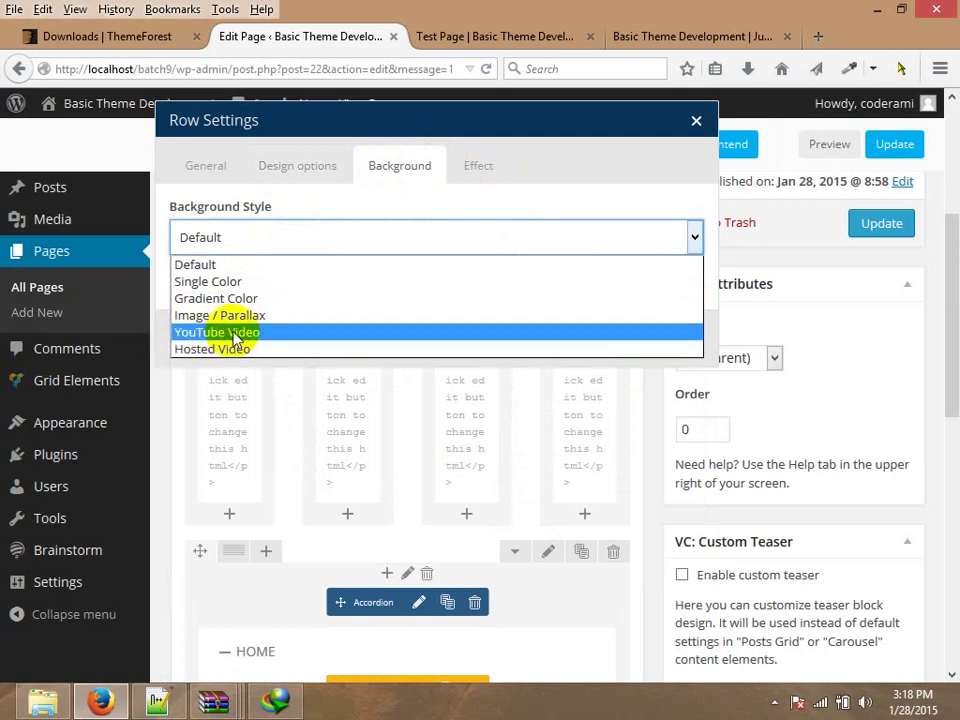
pyautogui.click(280, 705)
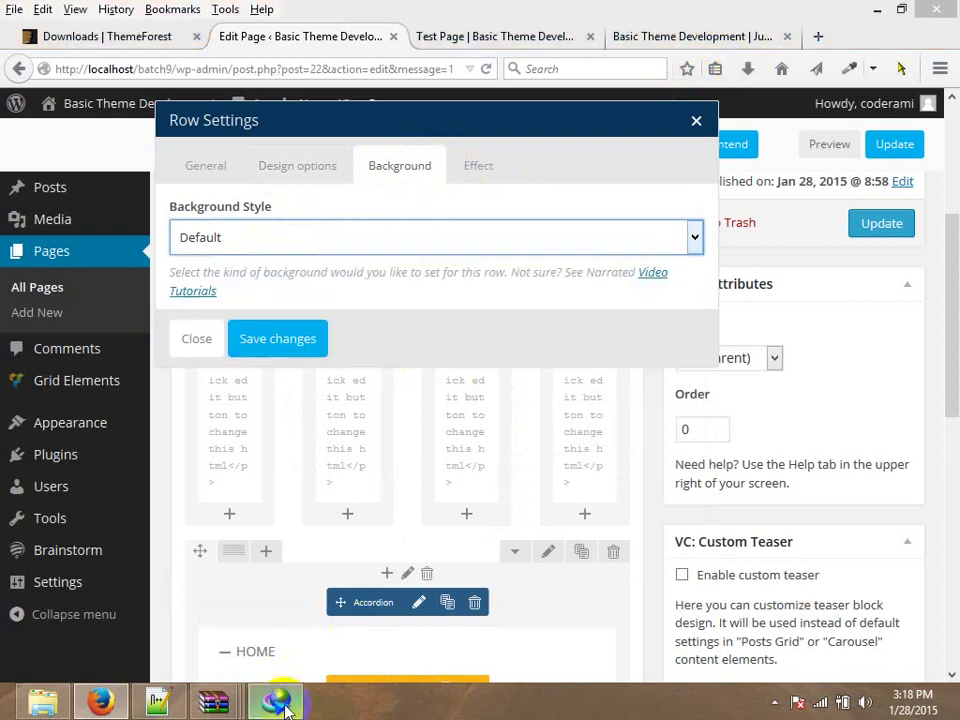
pyautogui.click(757, 522)
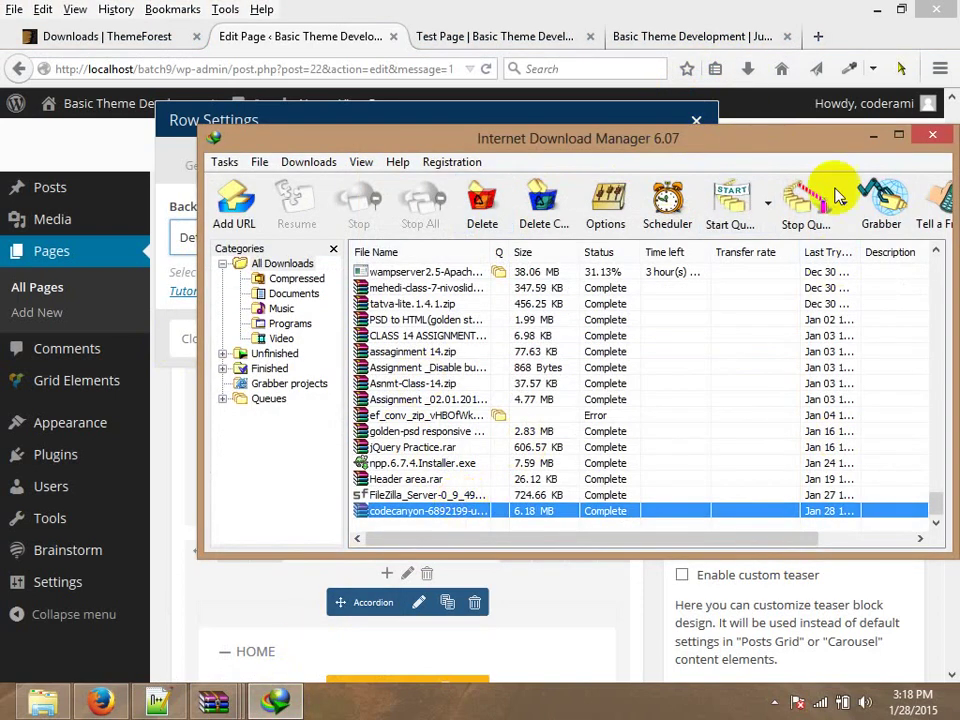
pyautogui.click(930, 135)
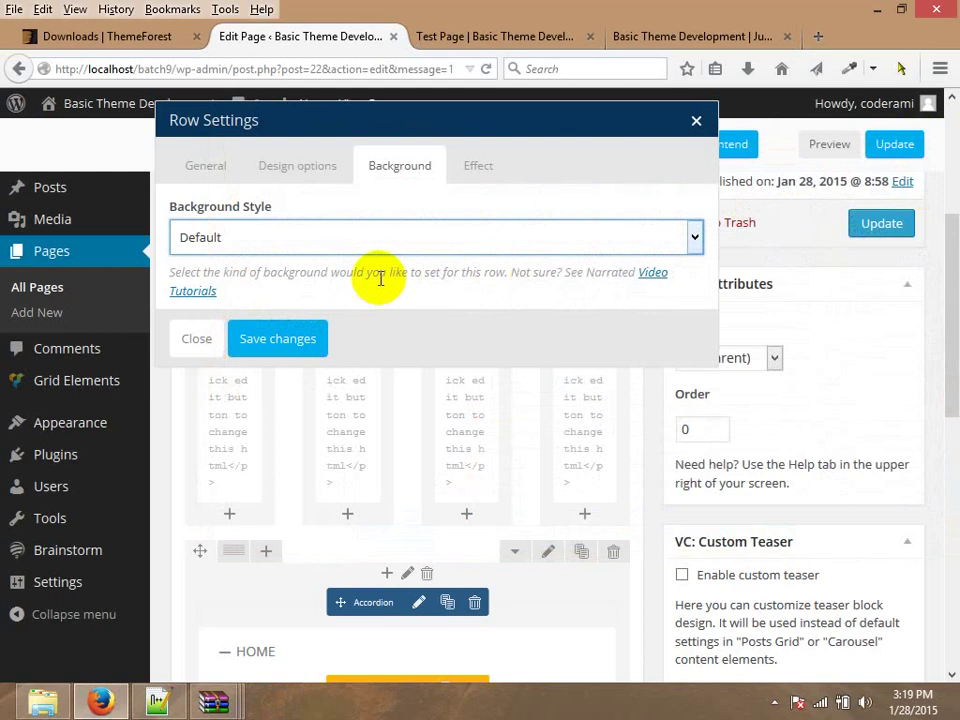
# Set the row's background style to Image / Parallax with the Auto Moving Background parallax style.
pyautogui.click(311, 240)
pyautogui.click(225, 315)
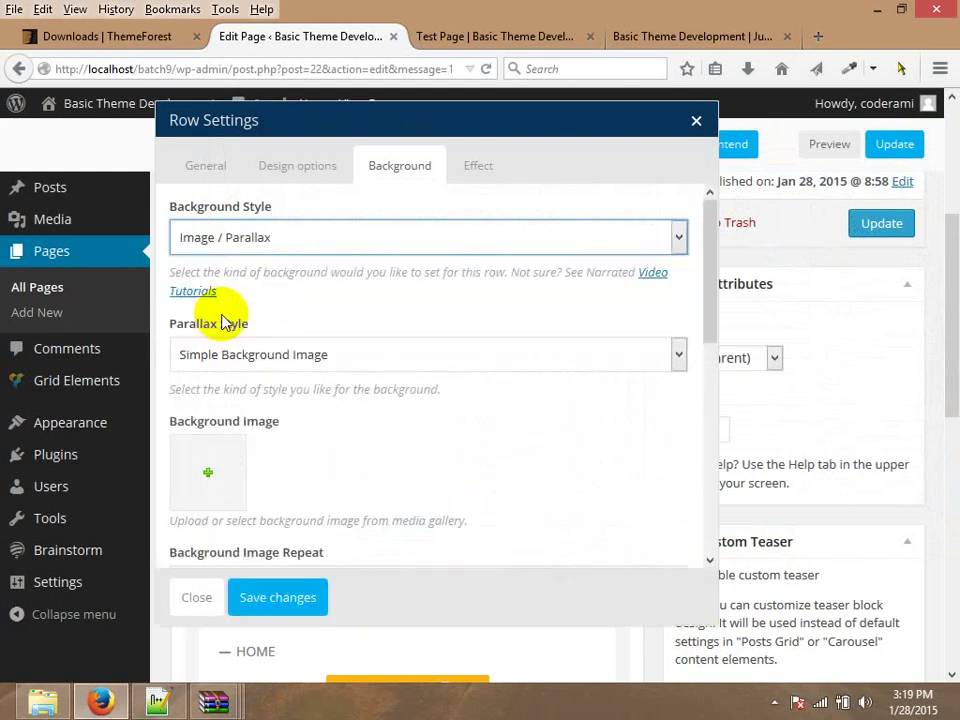
pyautogui.click(349, 356)
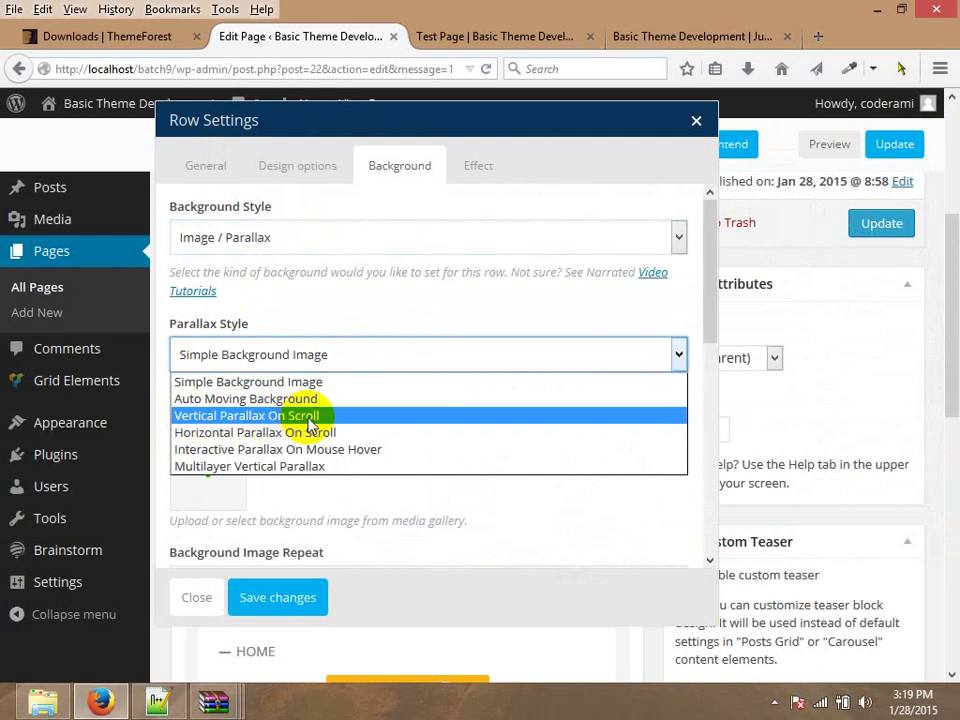
pyautogui.click(253, 398)
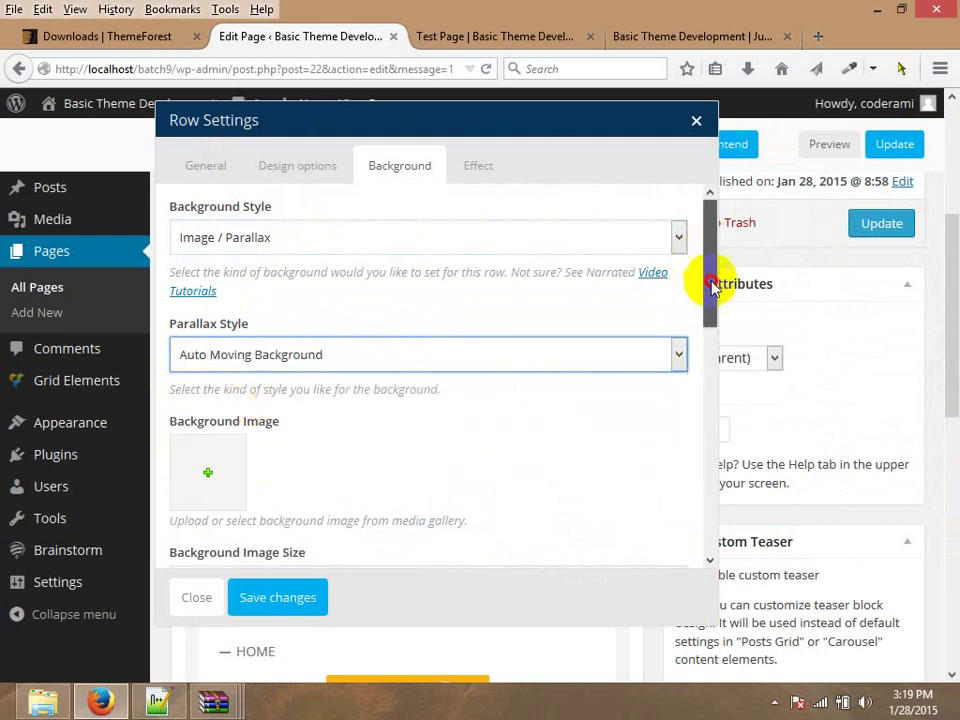
# Set the savanna sunset picture from the media library as the row's parallax background image.
pyautogui.scroll(-3, 707, 285)
pyautogui.click(214, 326)
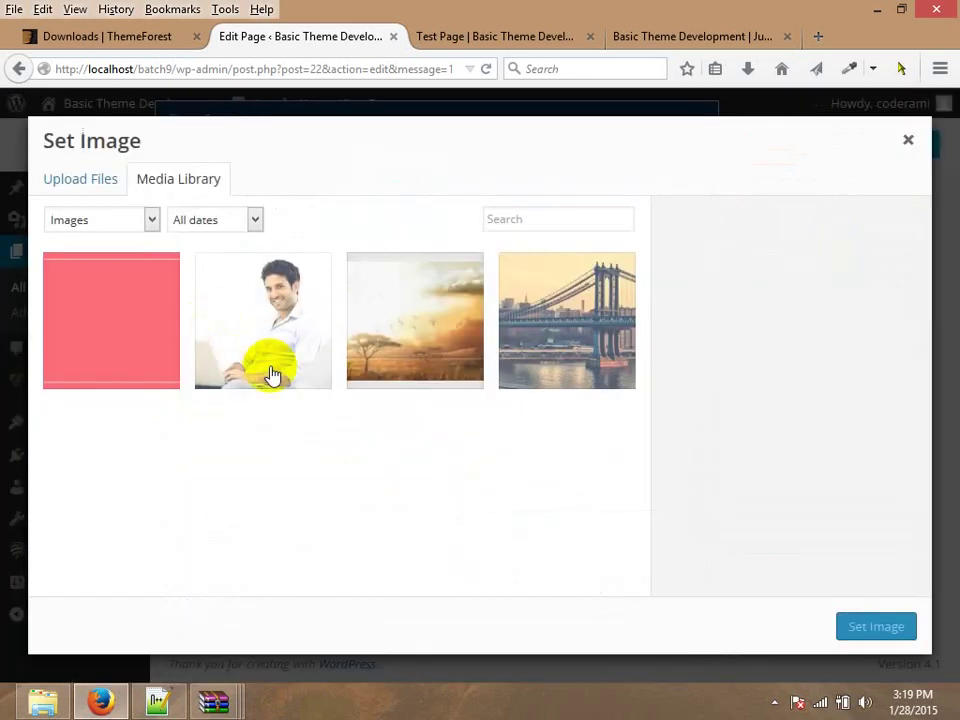
pyautogui.click(431, 300)
pyautogui.click(876, 626)
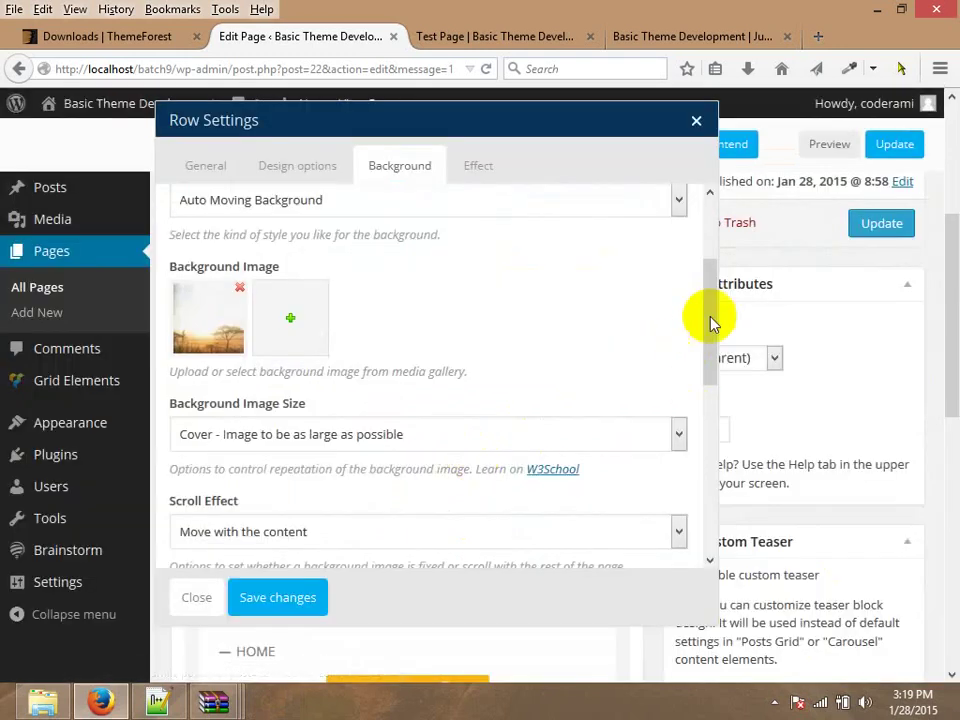
# Check the remaining parallax background options, keep Cover as the image size and save the row settings.
pyautogui.moveTo(707, 321); pyautogui.dragTo(713, 368)
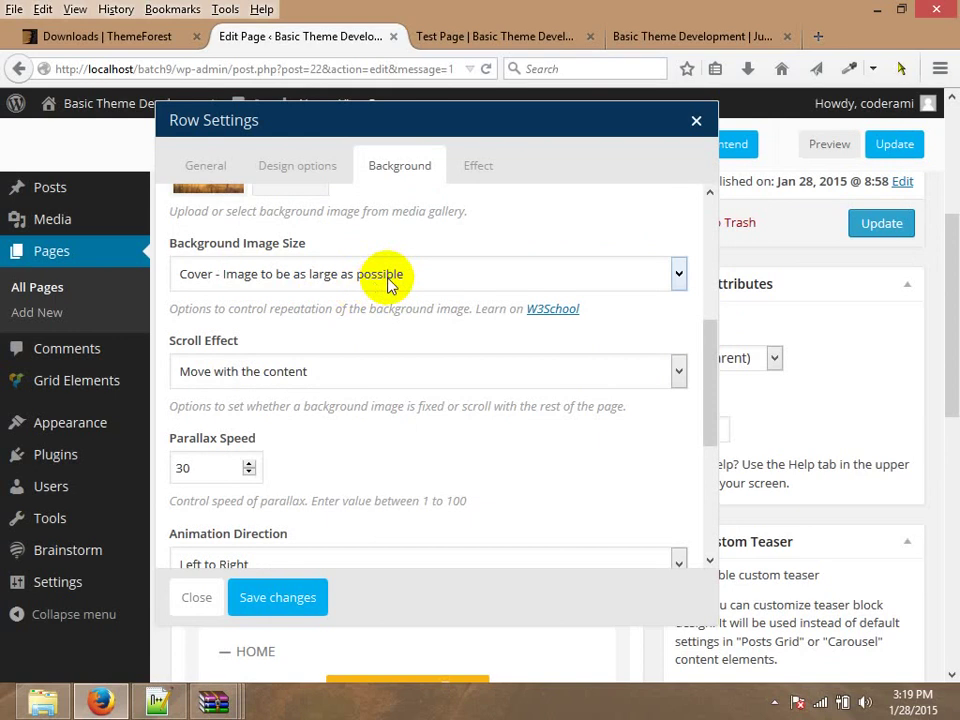
pyautogui.click(317, 271)
pyautogui.click(317, 272)
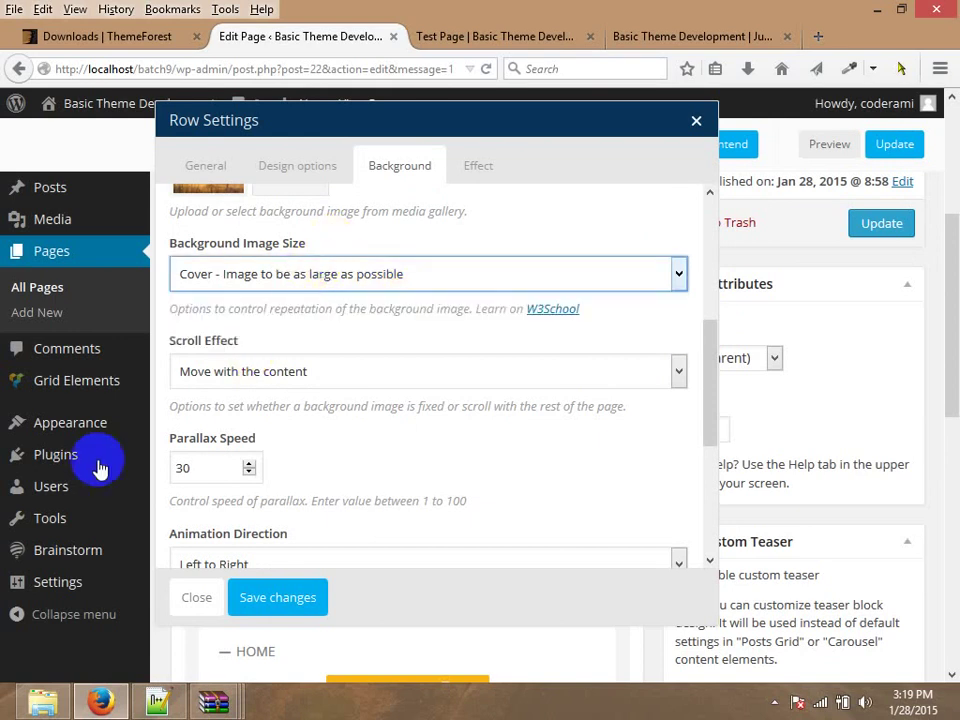
pyautogui.moveTo(714, 377); pyautogui.dragTo(707, 497)
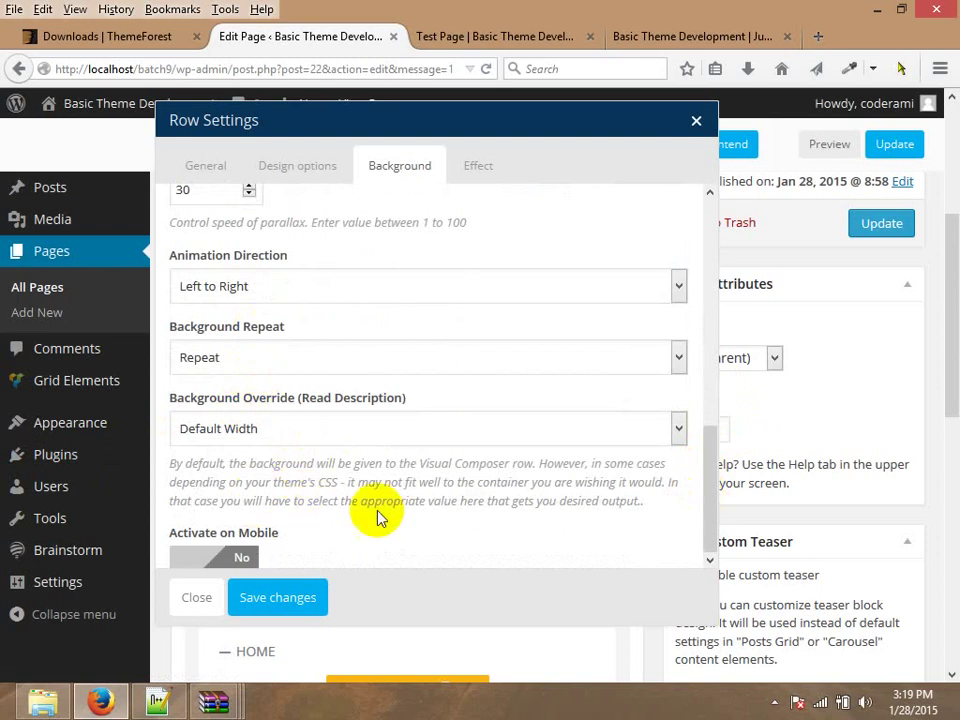
pyautogui.click(279, 596)
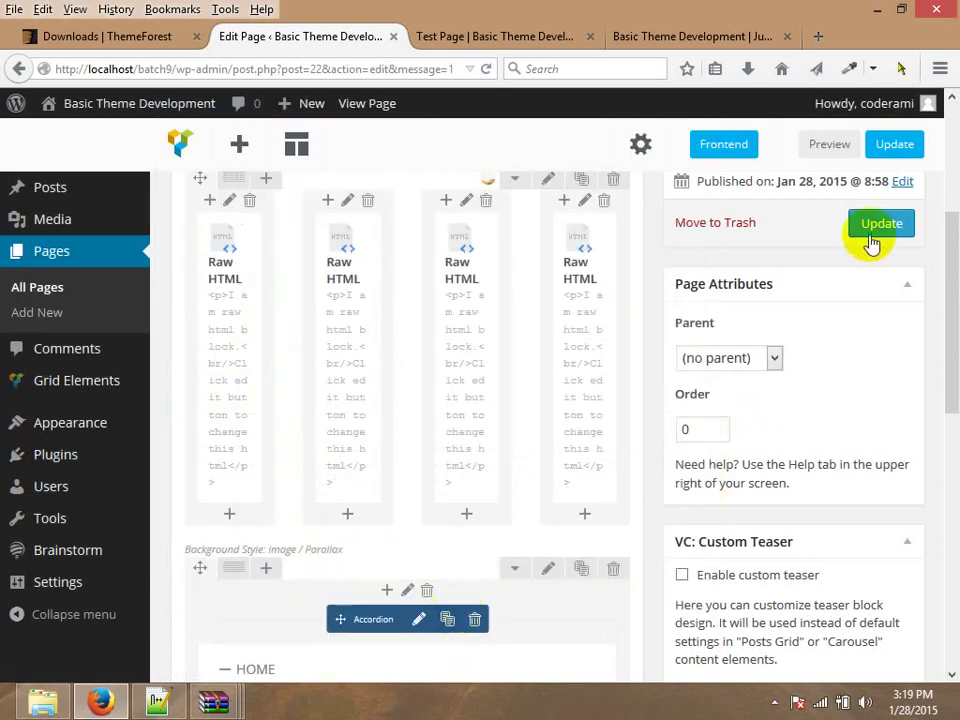
# Update Test Page with the new row settings and switch to the published page.
pyautogui.moveTo(472, 432)
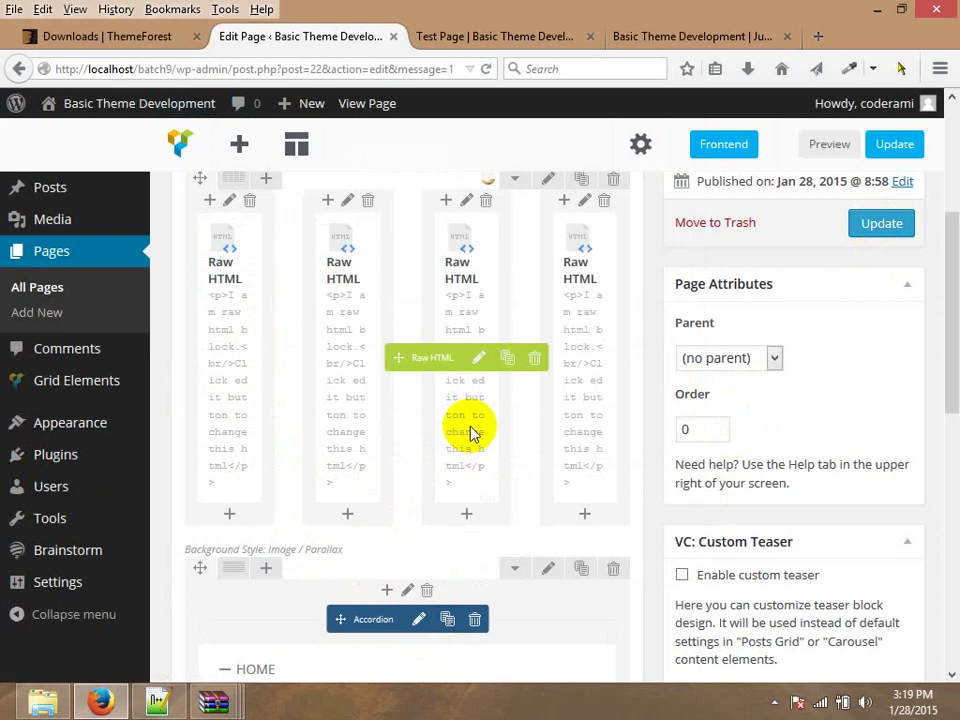
pyautogui.click(912, 225)
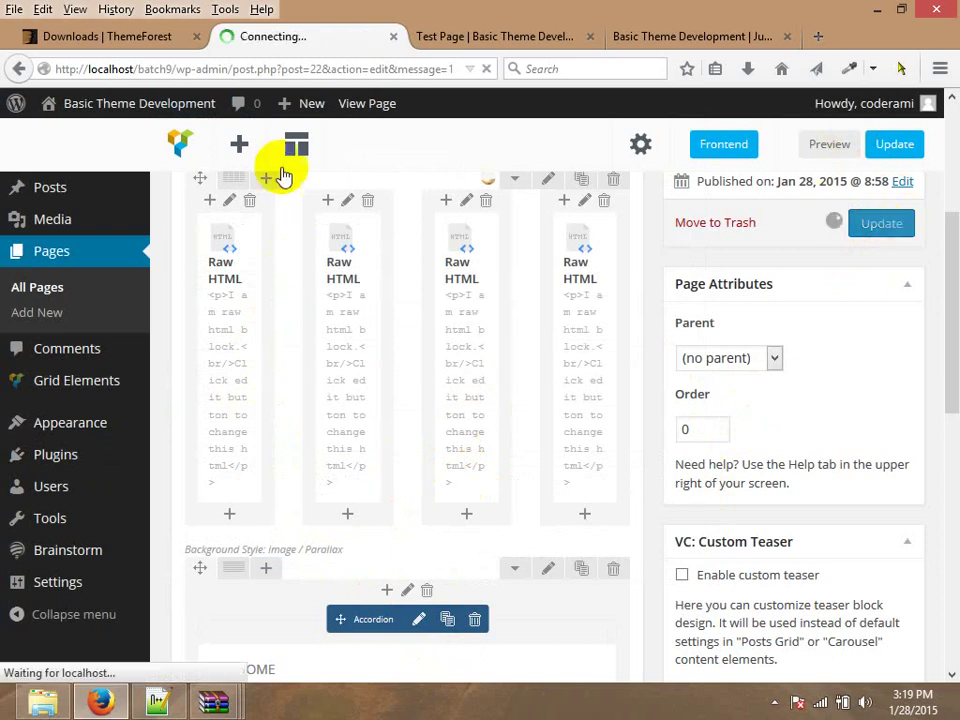
pyautogui.click(447, 35)
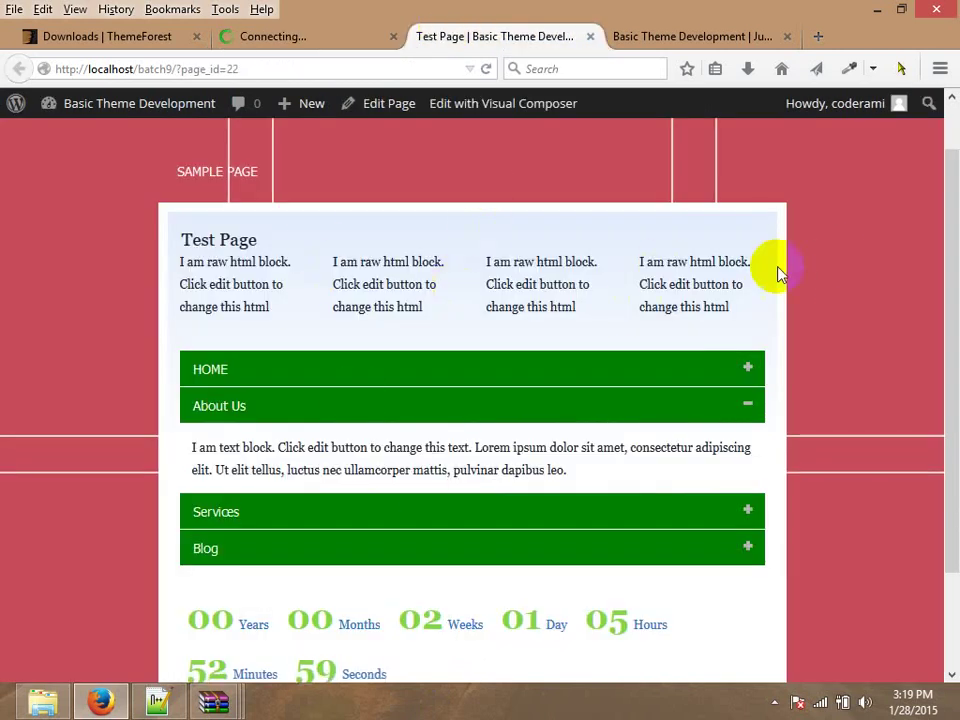
# Reload the published Test Page and watch the auto-moving background behind the raw HTML row.
pyautogui.click(332, 66)
pyautogui.press('Return')
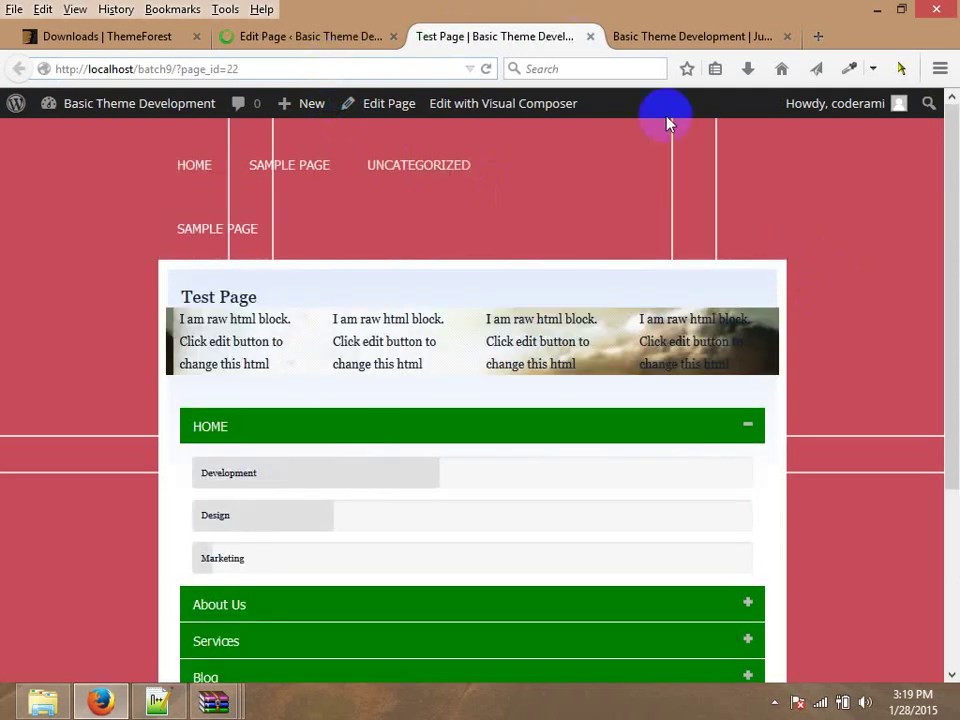
pyautogui.moveTo(956, 182); pyautogui.dragTo(951, 150)
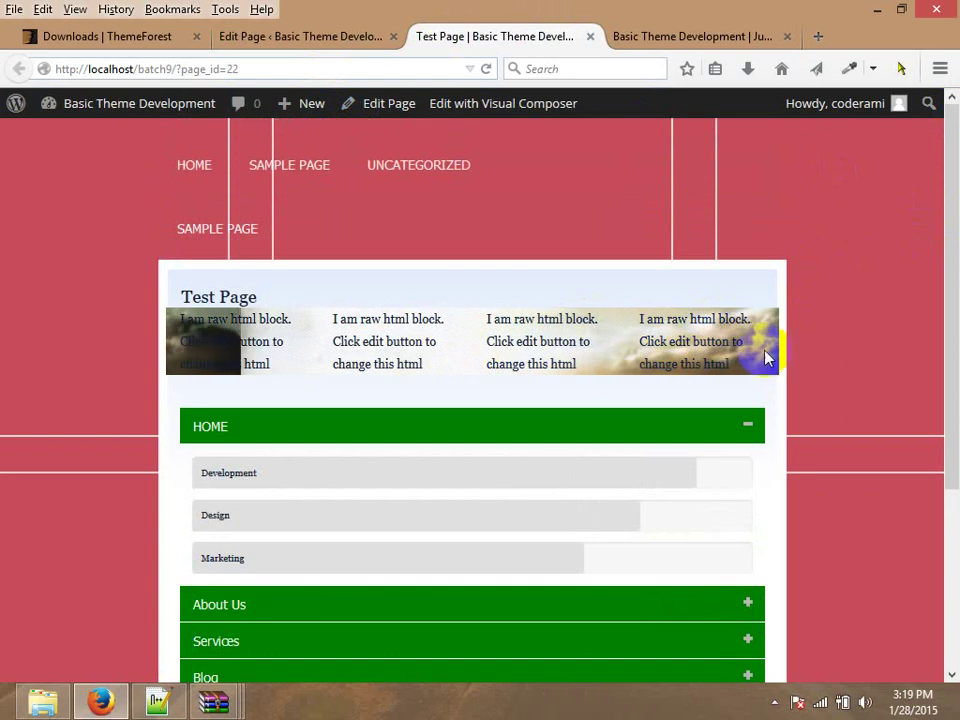
# Change the raw HTML row's parallax style to Horizontal Parallax On Scroll and save the row settings.
pyautogui.click(330, 38)
pyautogui.moveTo(955, 212); pyautogui.dragTo(943, 253)
pyautogui.click(548, 355)
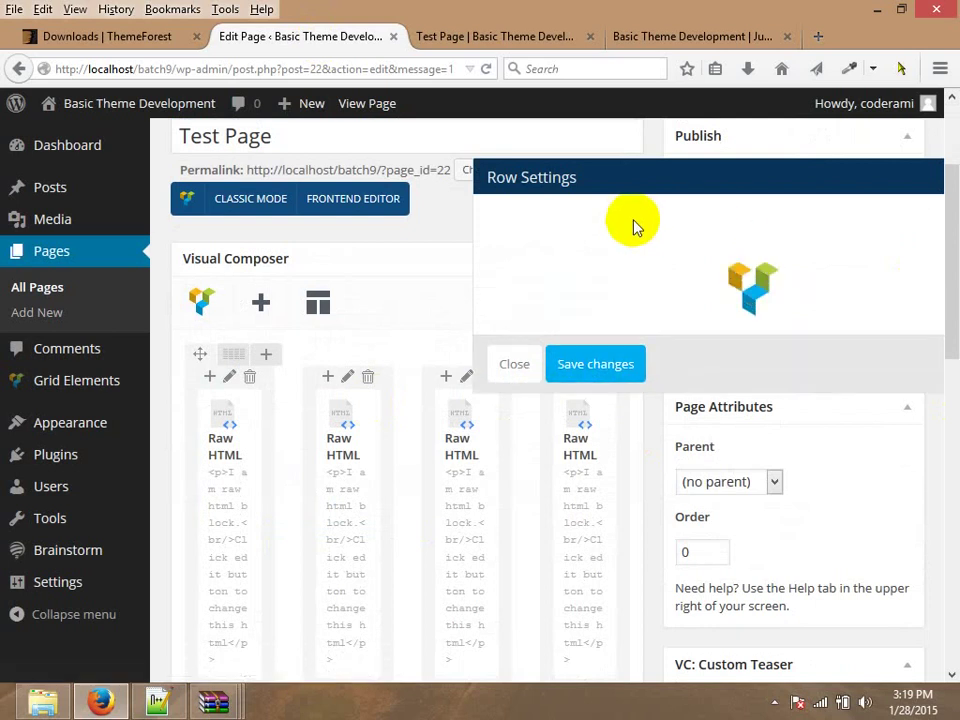
pyautogui.click(710, 225)
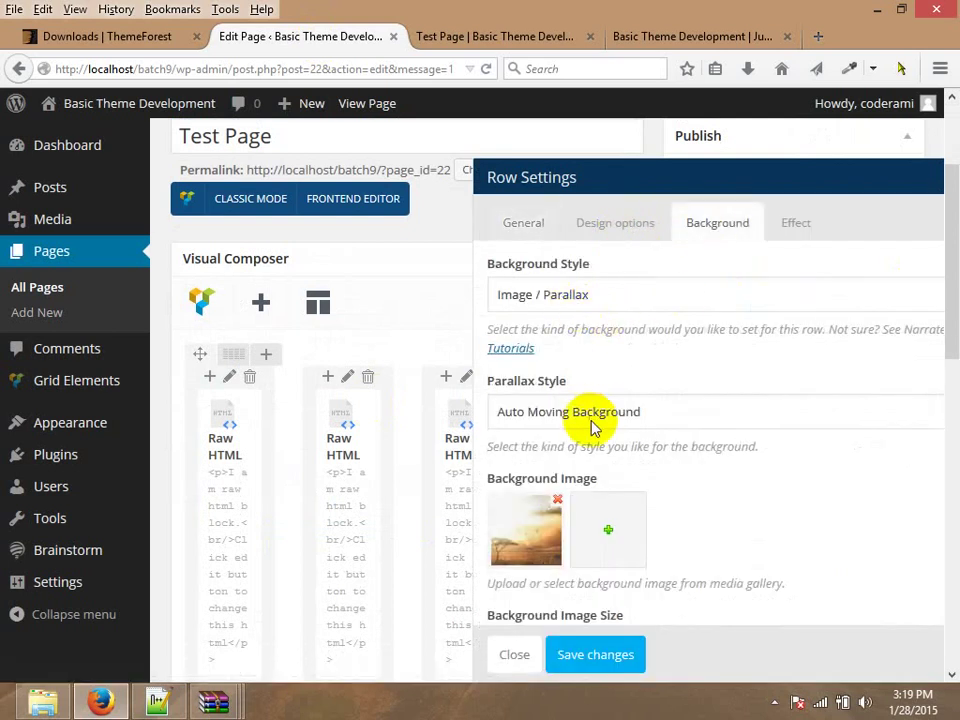
pyautogui.click(619, 411)
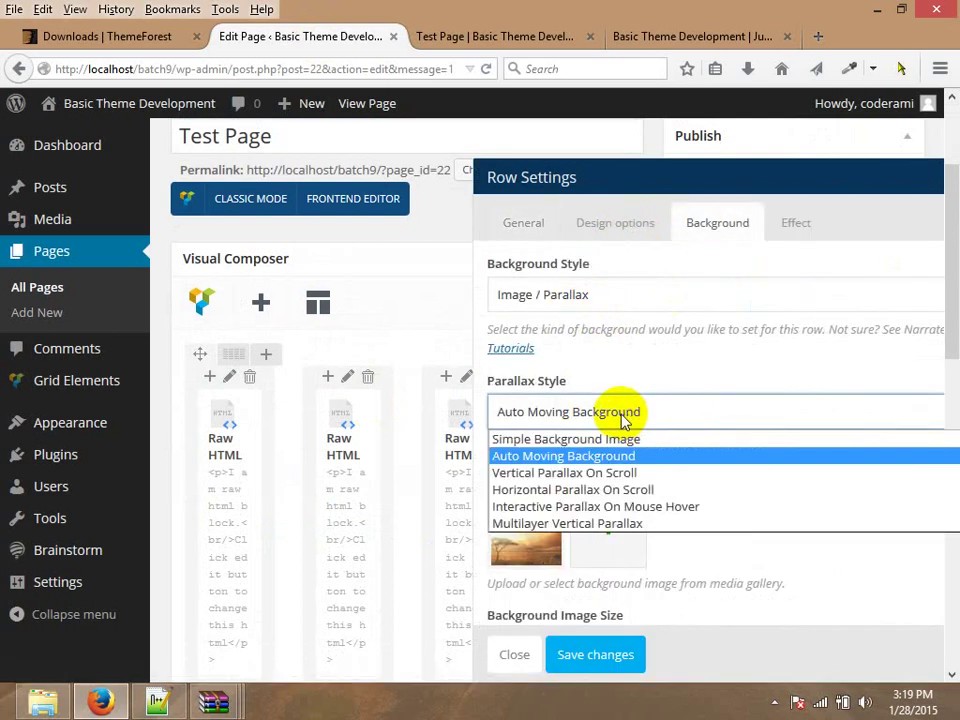
pyautogui.click(557, 490)
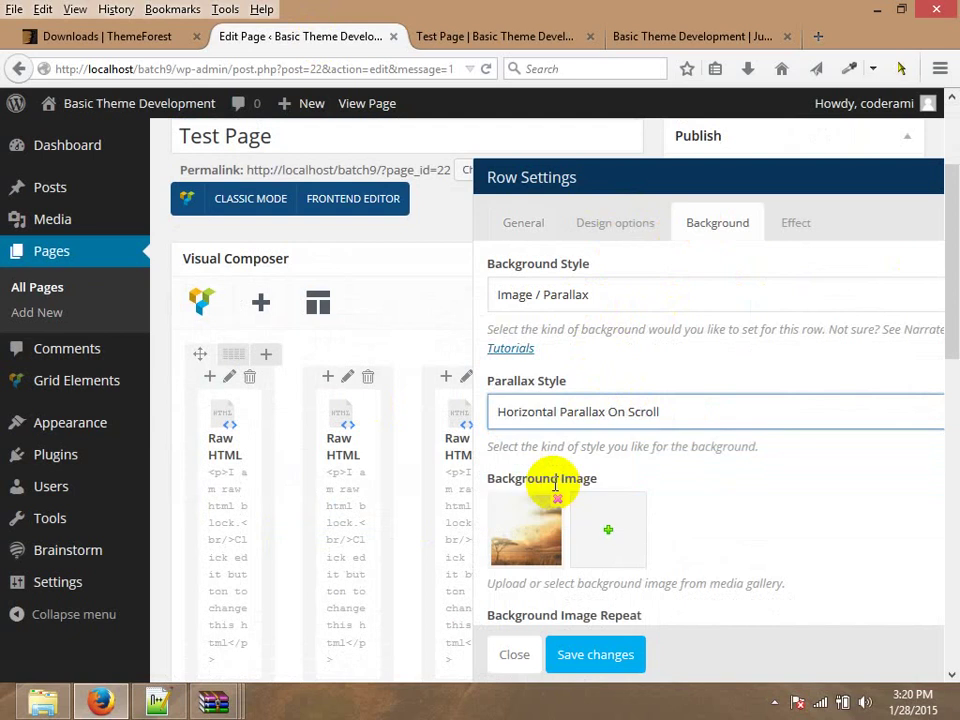
pyautogui.scroll(-3, 738, 427)
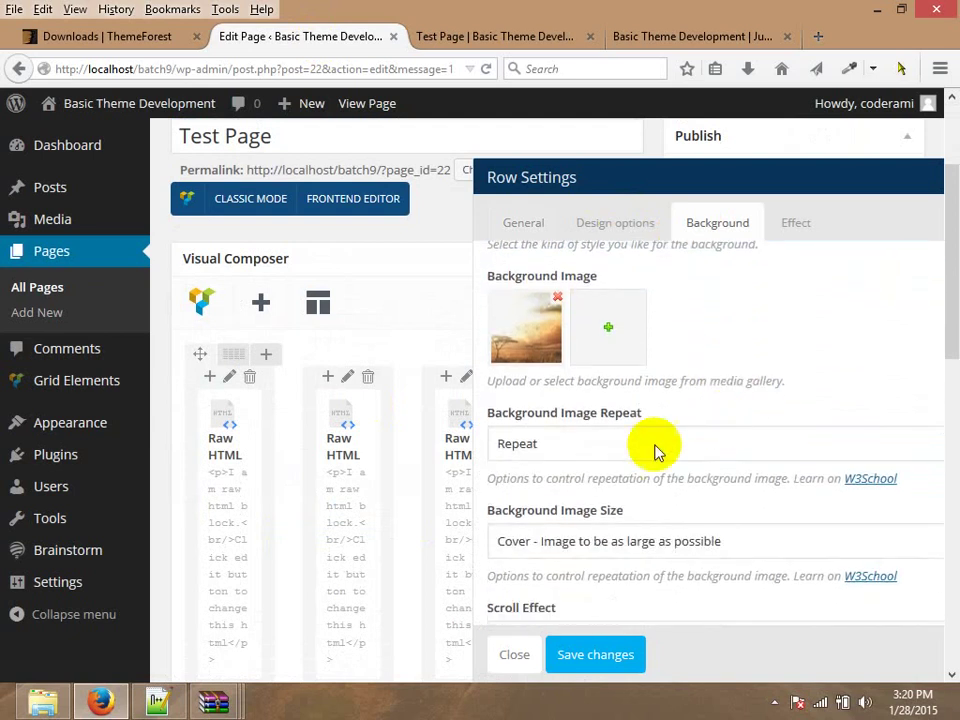
pyautogui.click(600, 657)
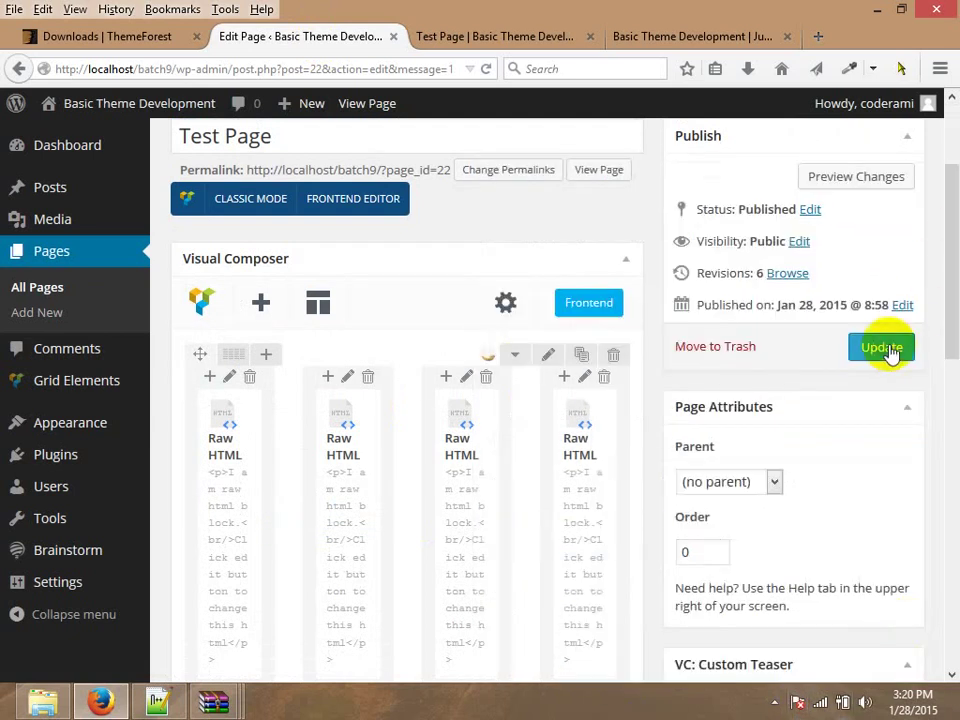
# Update Test Page, reload the published page and scroll through it to check the horizontal parallax.
pyautogui.click(890, 350)
pyautogui.click(450, 36)
pyautogui.click(365, 68)
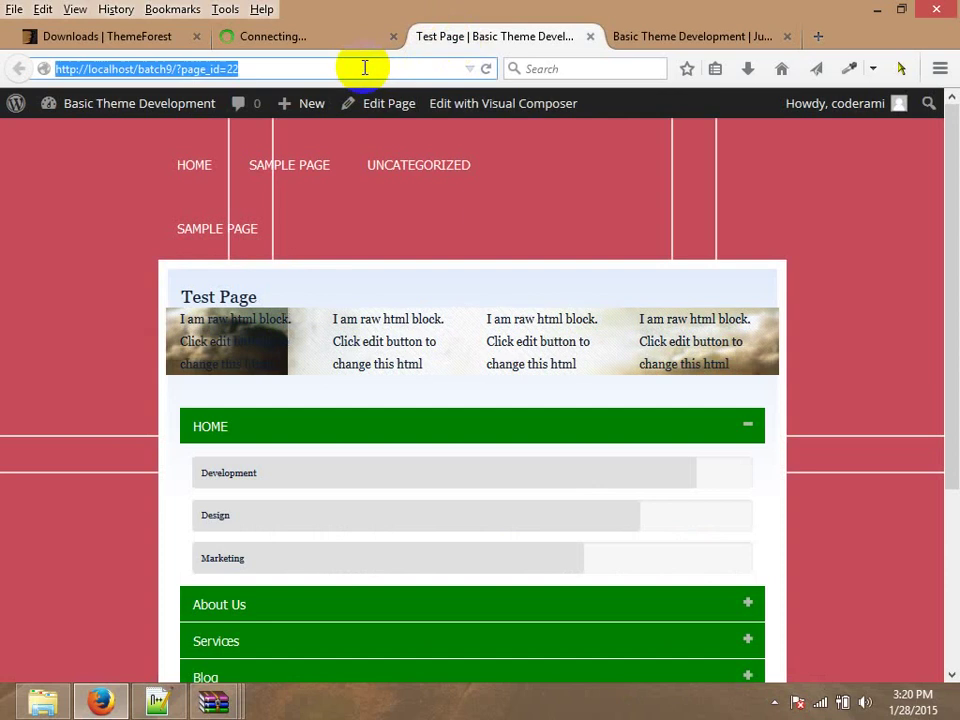
pyautogui.press('Return')
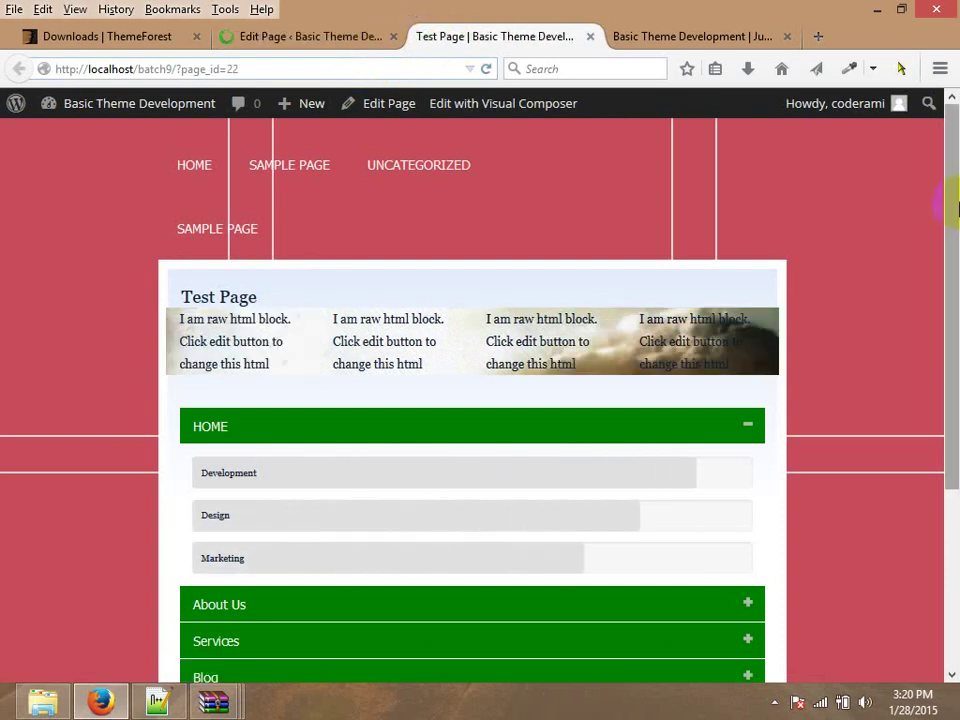
pyautogui.moveTo(955, 208); pyautogui.dragTo(955, 320)
# Set the raw HTML row's parallax style to Vertical Parallax On Scroll and save the row settings.
pyautogui.click(276, 36)
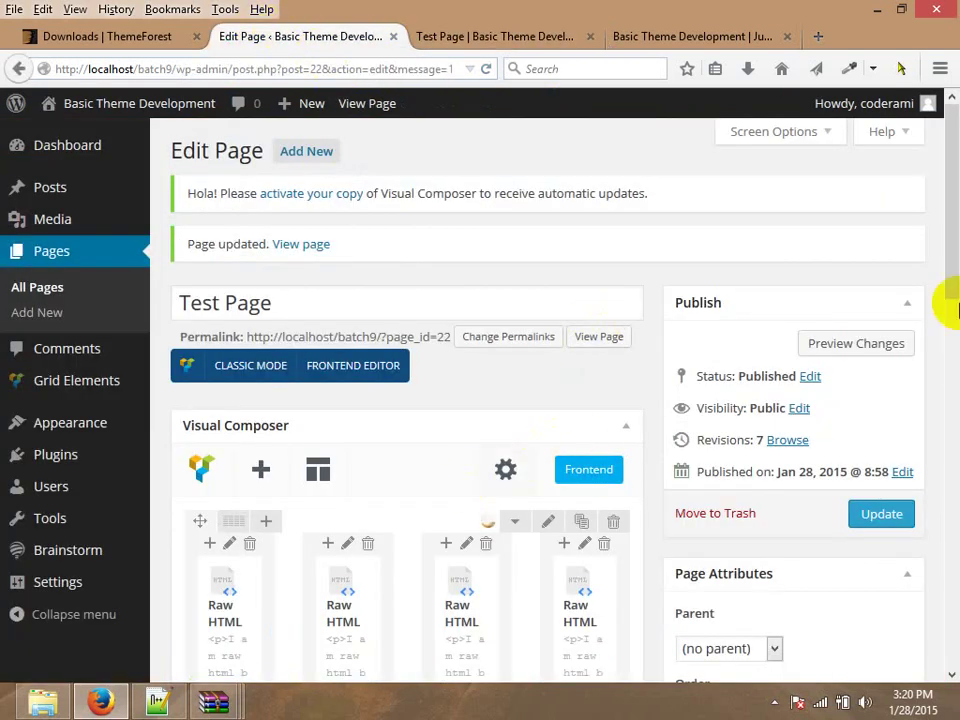
pyautogui.scroll(-2, 950, 305)
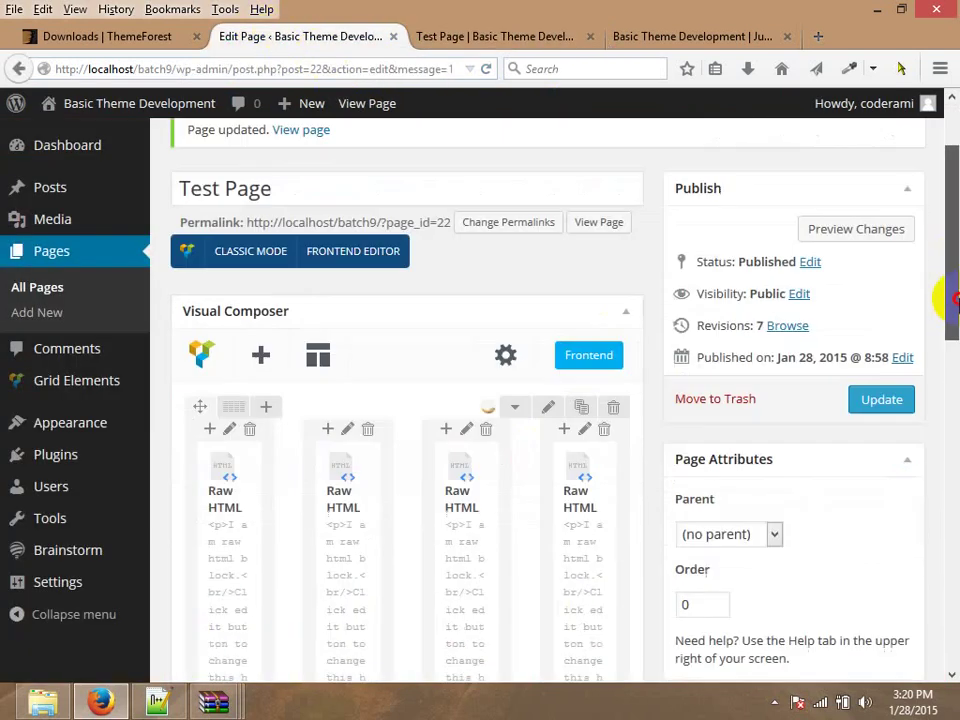
pyautogui.click(544, 410)
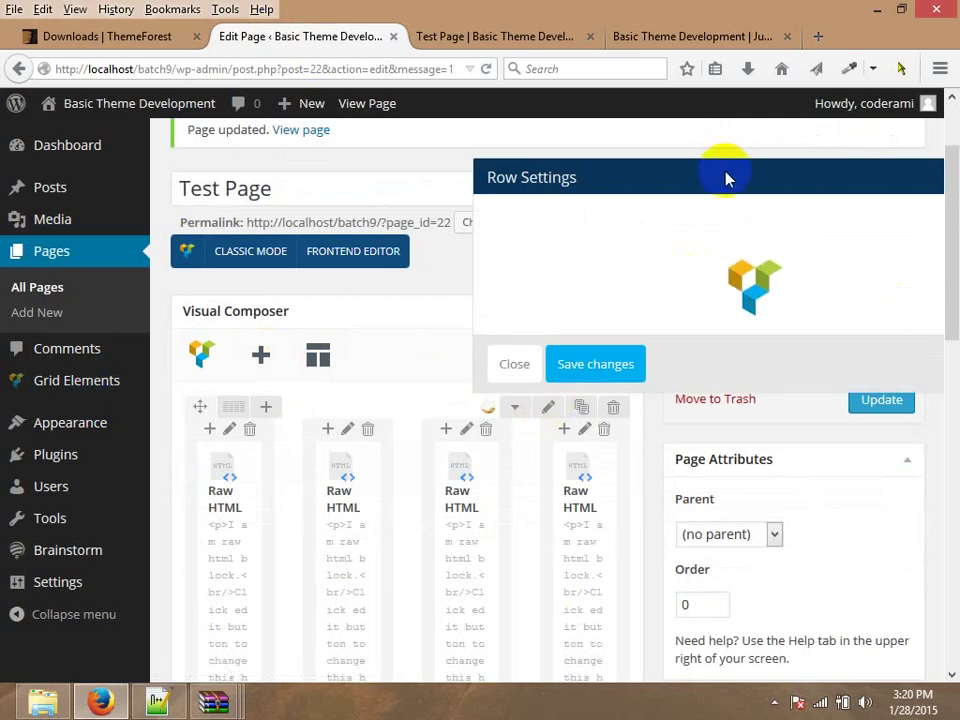
pyautogui.click(635, 226)
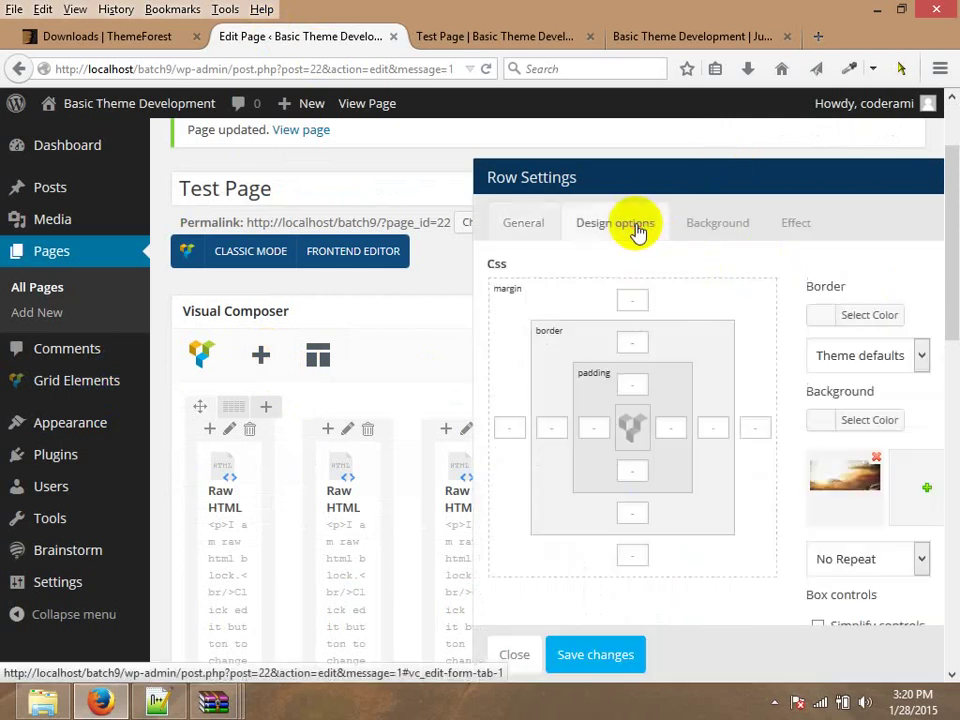
pyautogui.click(692, 223)
pyautogui.click(628, 405)
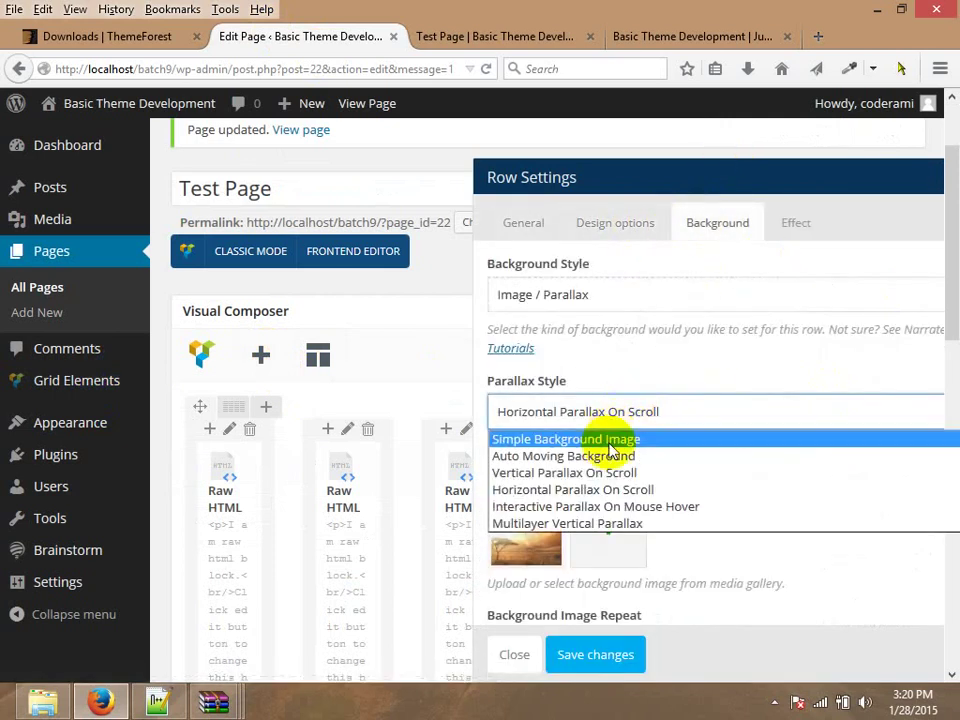
pyautogui.click(540, 473)
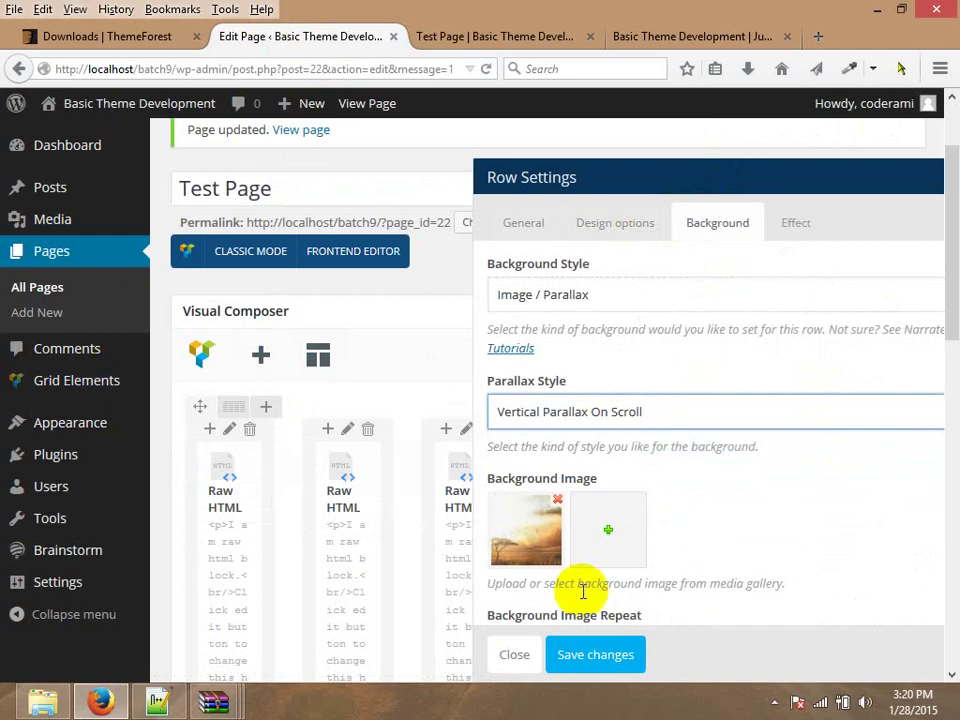
pyautogui.click(945, 358)
# Update Test Page, reload the published page and scroll through it to check the vertical parallax.
pyautogui.click(896, 401)
pyautogui.click(500, 40)
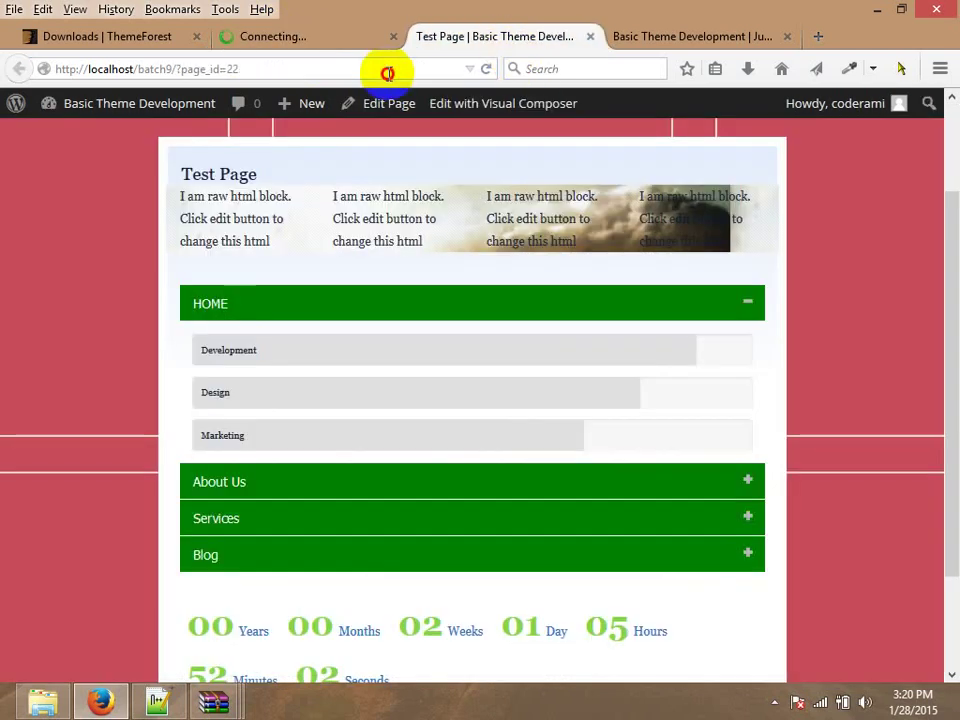
pyautogui.click(388, 72)
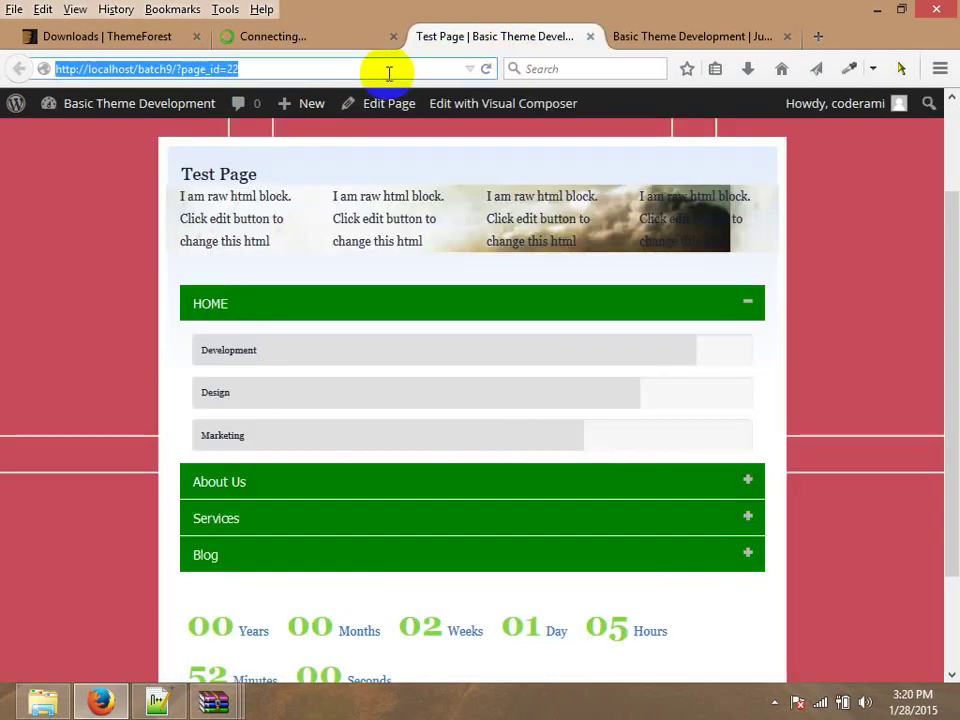
pyautogui.press('Return')
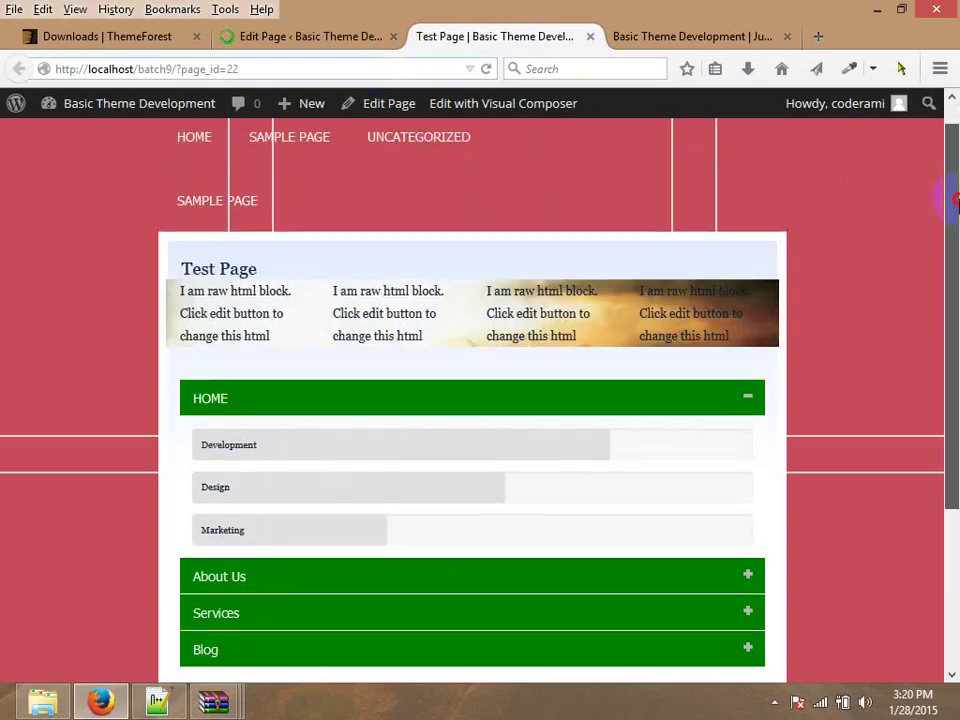
pyautogui.moveTo(955, 195); pyautogui.dragTo(953, 112)
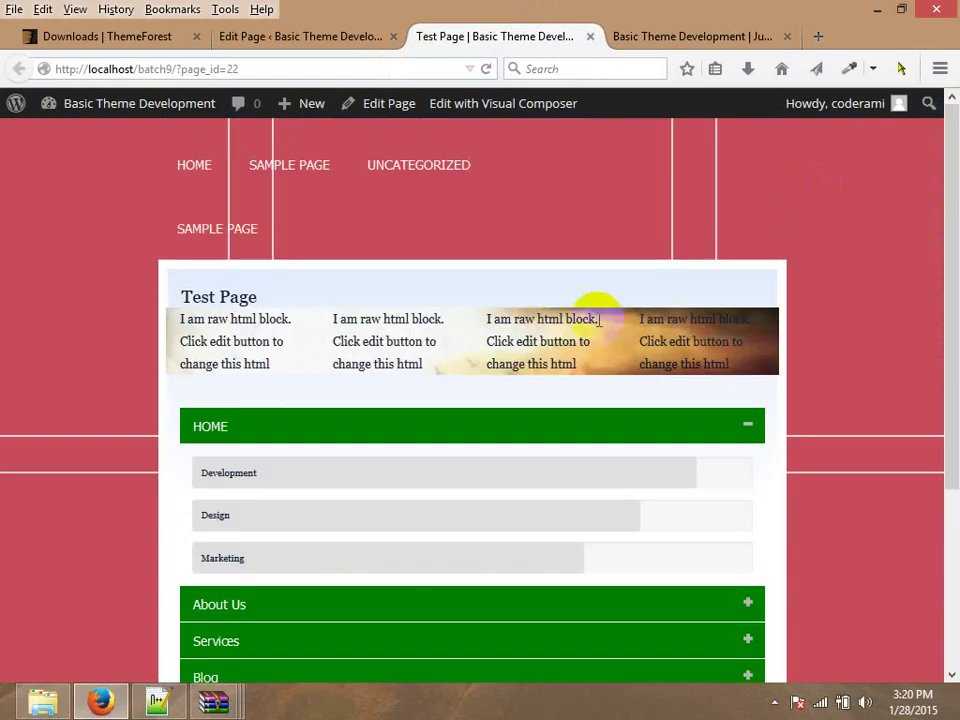
# Reopen the raw HTML row's background settings and examine the scroll effect, parallax speed and background override options.
pyautogui.click(326, 38)
pyautogui.scroll(-6, 952, 212)
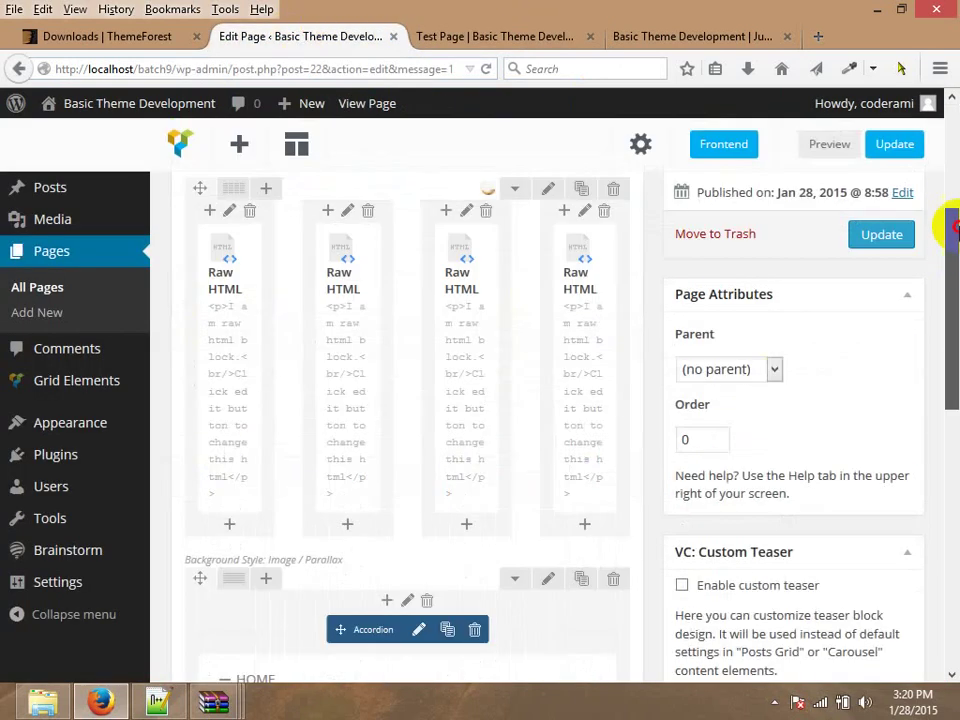
pyautogui.scroll(2, 780, 245)
pyautogui.click(549, 323)
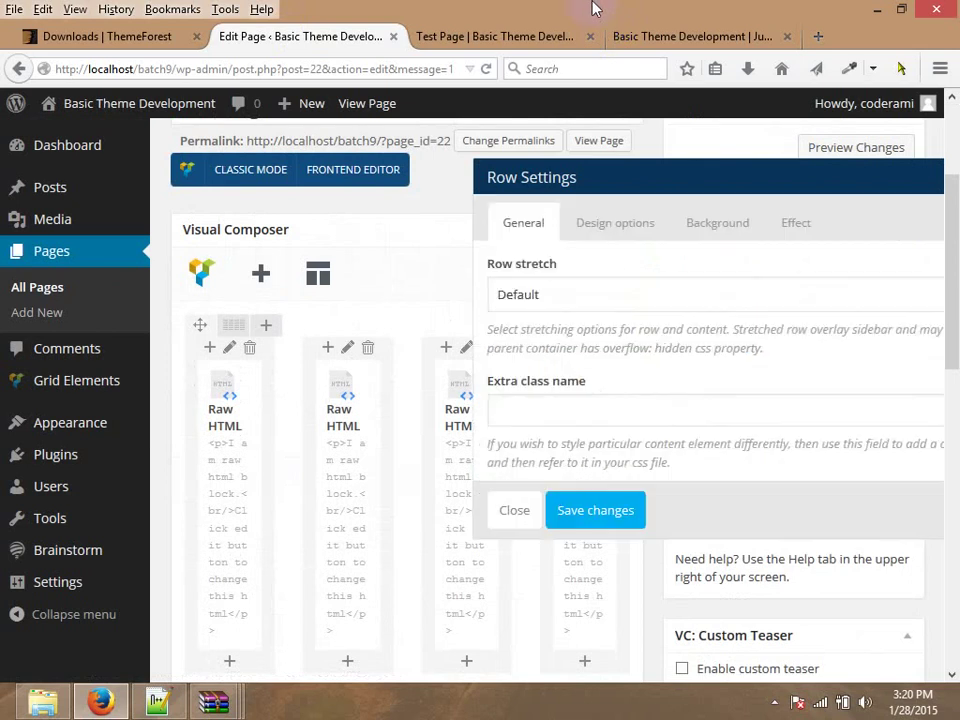
pyautogui.click(714, 223)
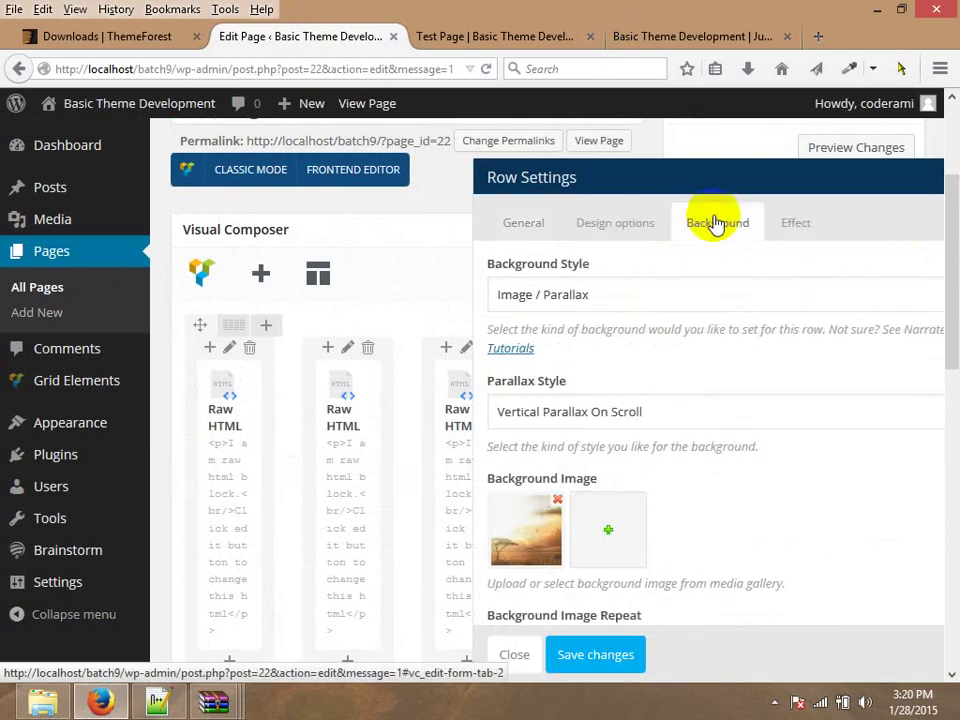
pyautogui.scroll(-5, 730, 386)
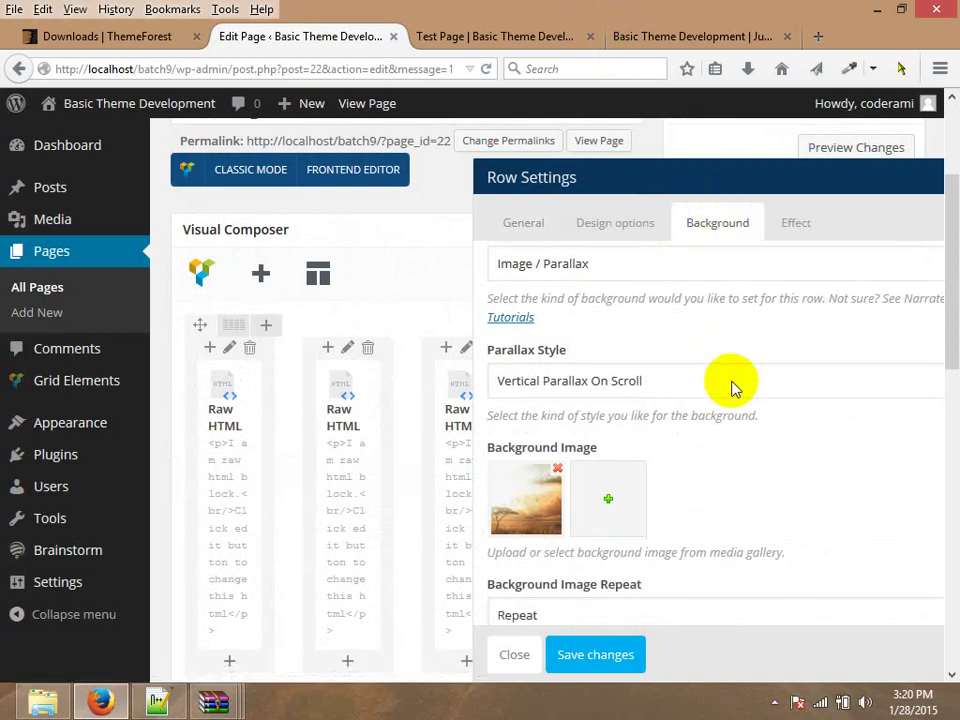
pyautogui.scroll(-5, 733, 384)
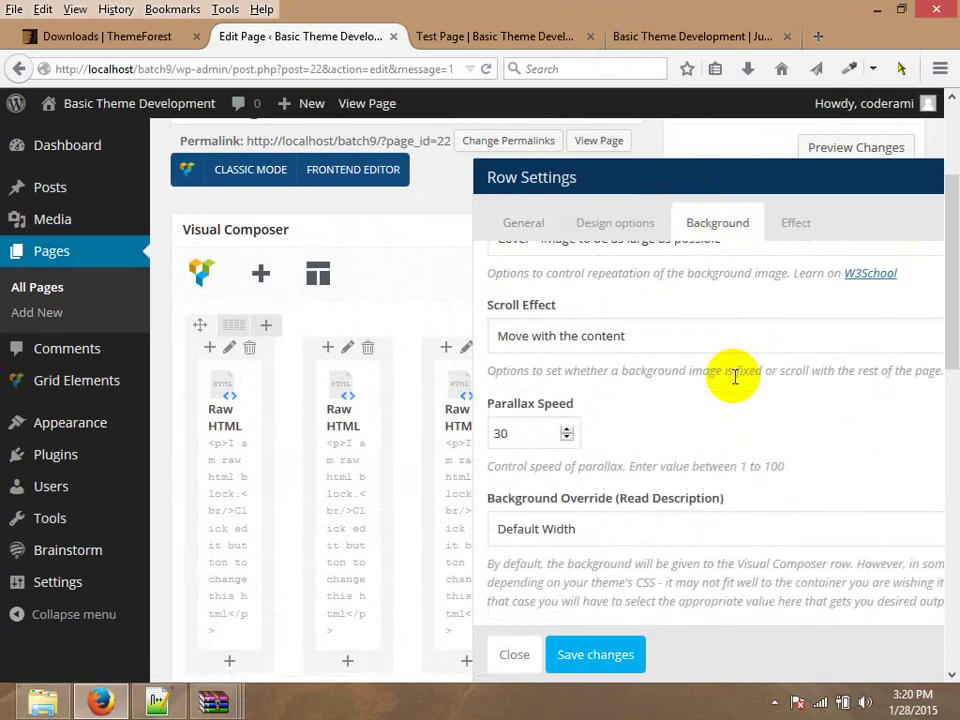
pyautogui.scroll(6, 733, 384)
pyautogui.scroll(-3, 733, 384)
pyautogui.scroll(-2, 733, 384)
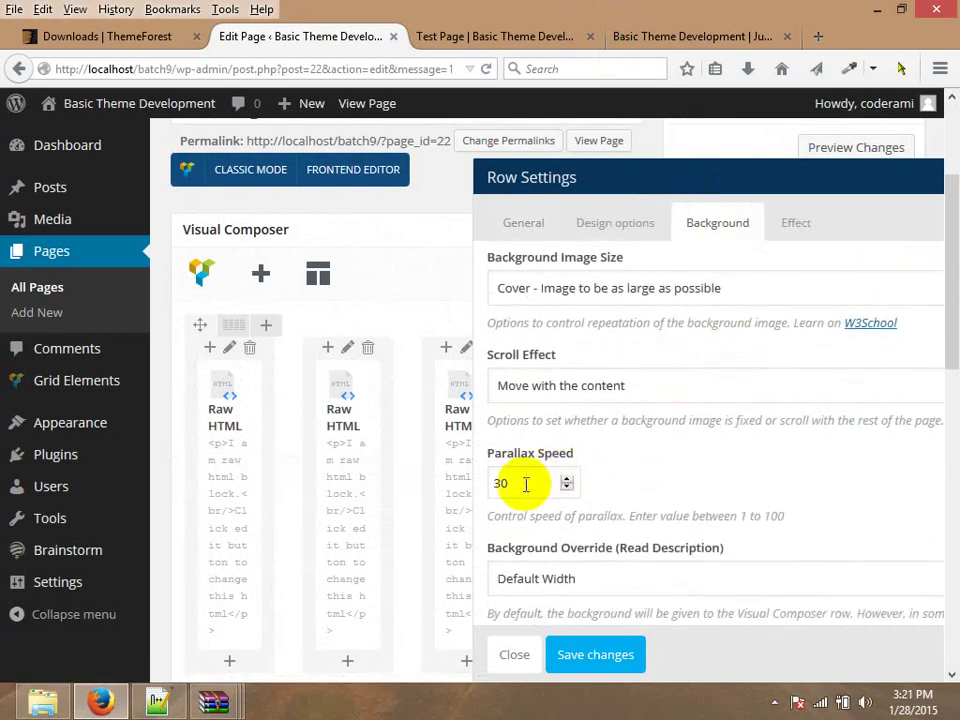
pyautogui.doubleClick(523, 484)
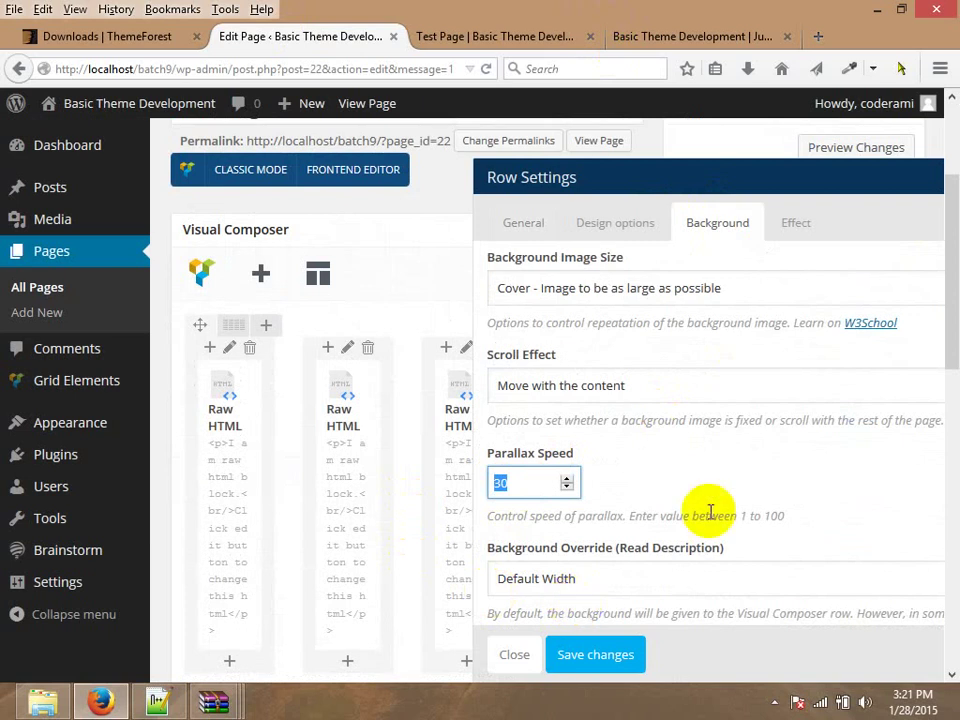
pyautogui.scroll(-2, 690, 510)
pyautogui.click(615, 484)
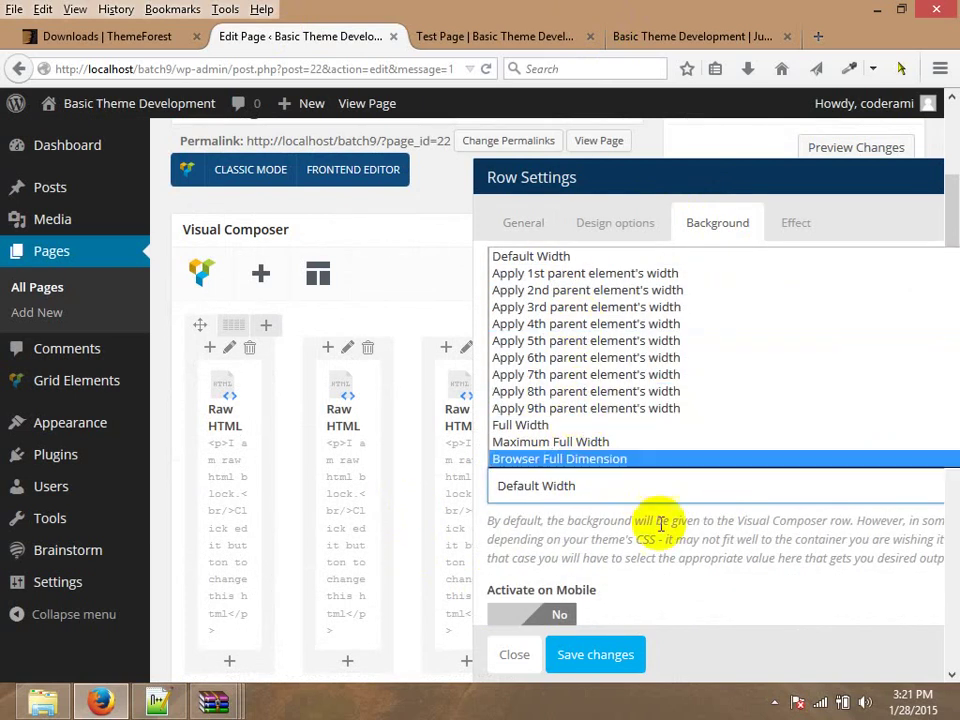
pyautogui.click(680, 578)
# Switch the Activate on Mobile option for the row's background, save the row settings and update Test Page.
pyautogui.scroll(-4, 676, 572)
pyautogui.click(531, 615)
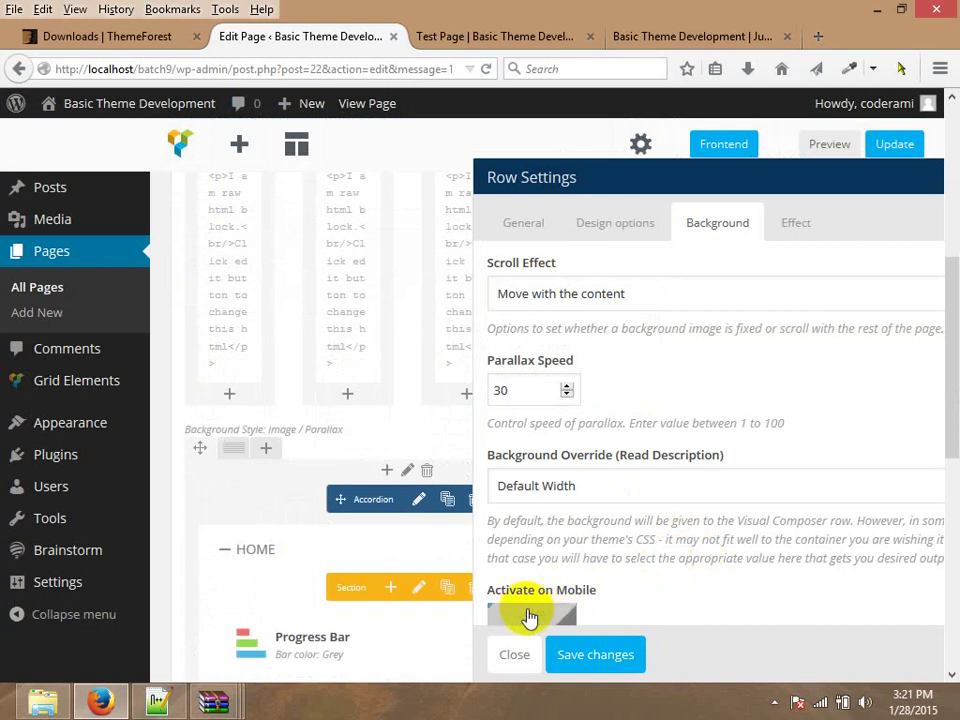
pyautogui.click(600, 650)
pyautogui.scroll(3, 905, 358)
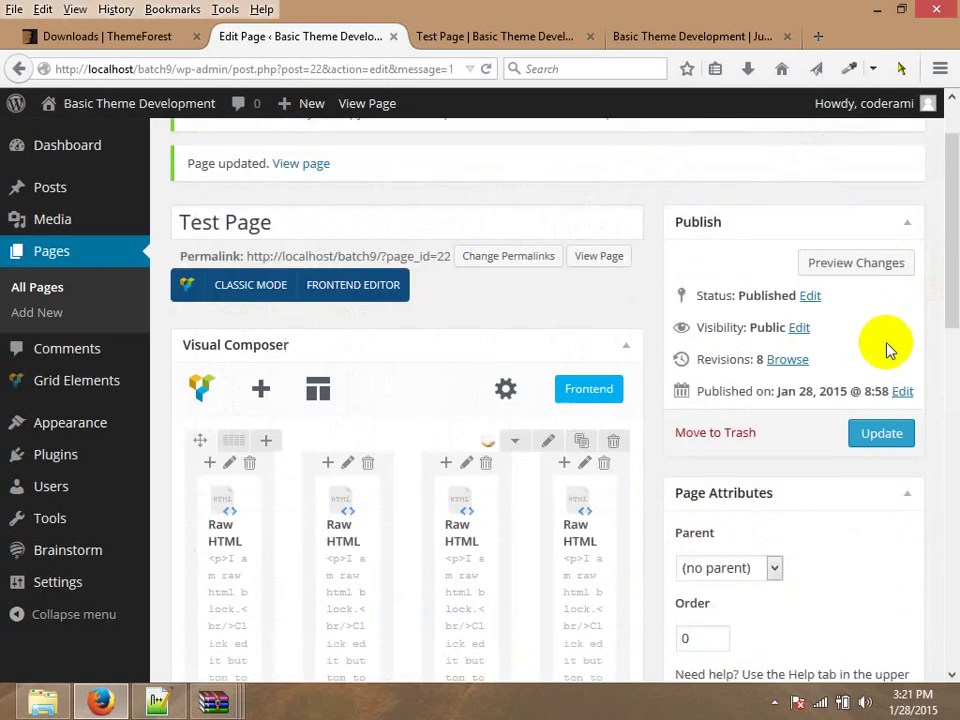
pyautogui.click(831, 438)
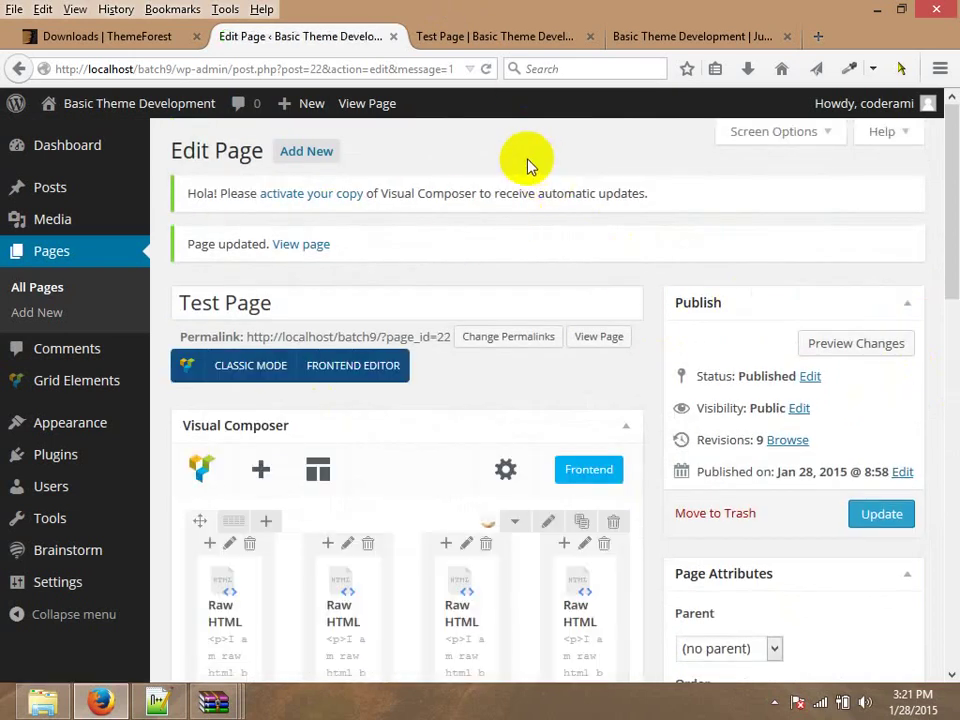
# Switch to the ThemeForest Downloads page and look over the purchased Visual Composer plugins.
pyautogui.click(115, 30)
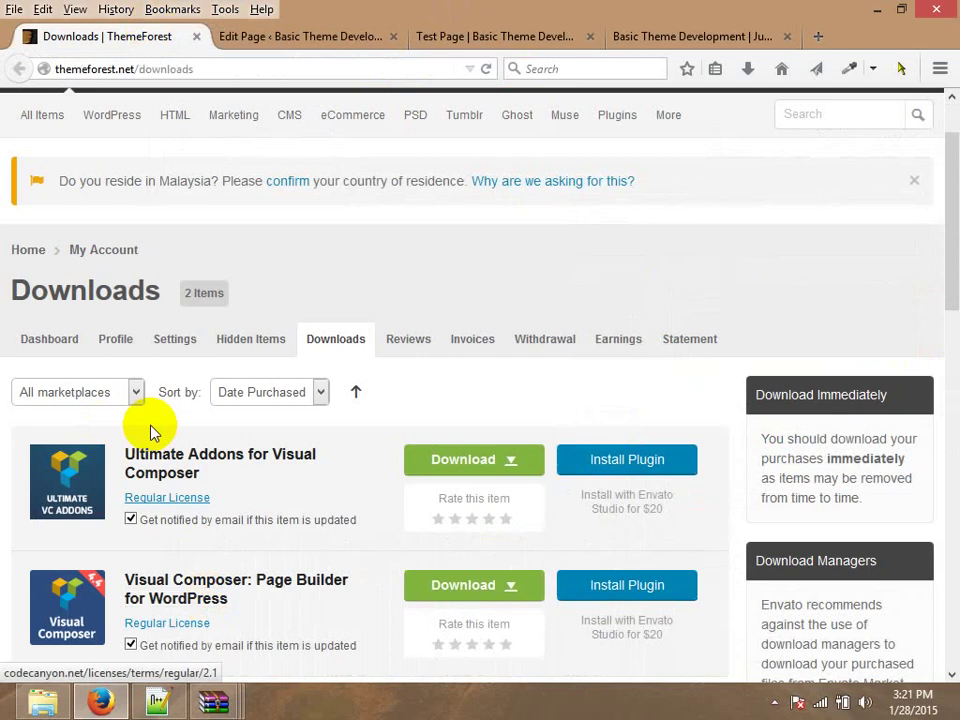
pyautogui.click(317, 244)
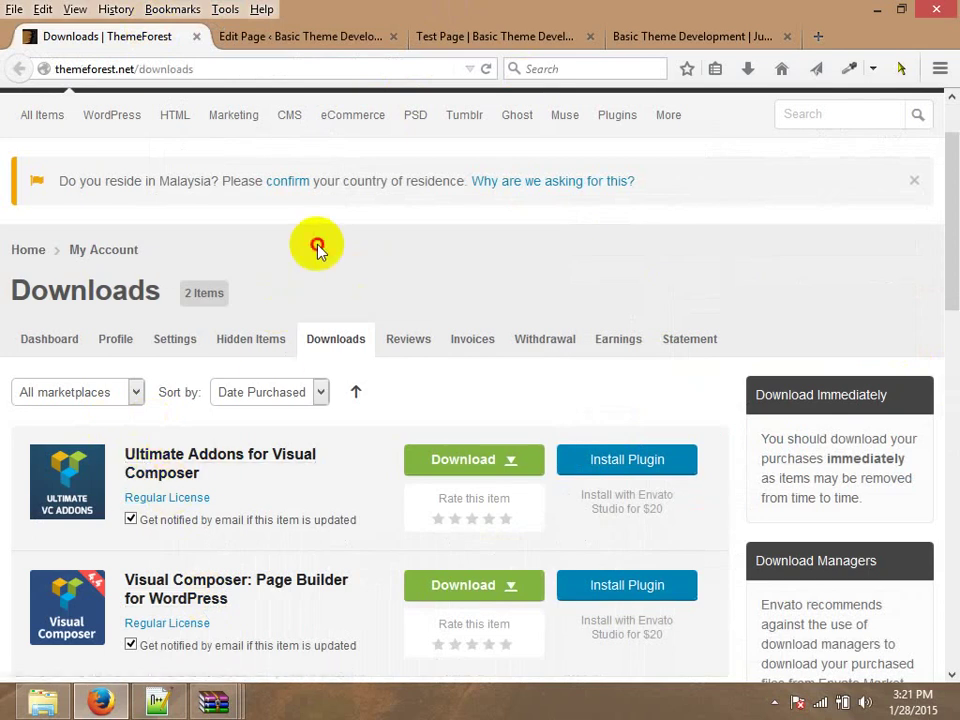
pyautogui.click(298, 37)
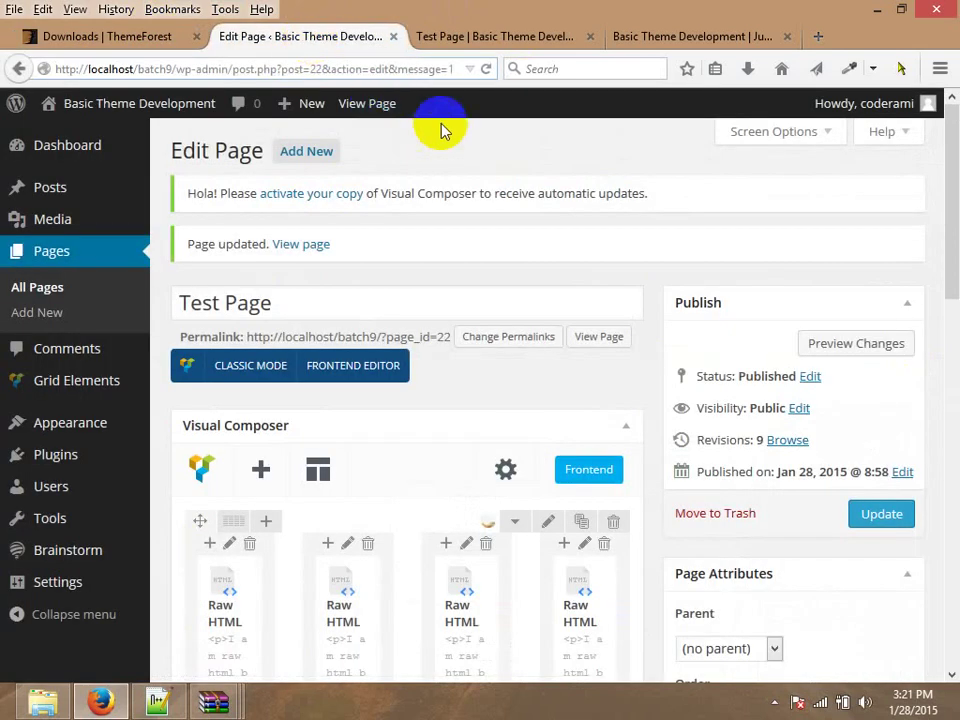
pyautogui.click(40, 36)
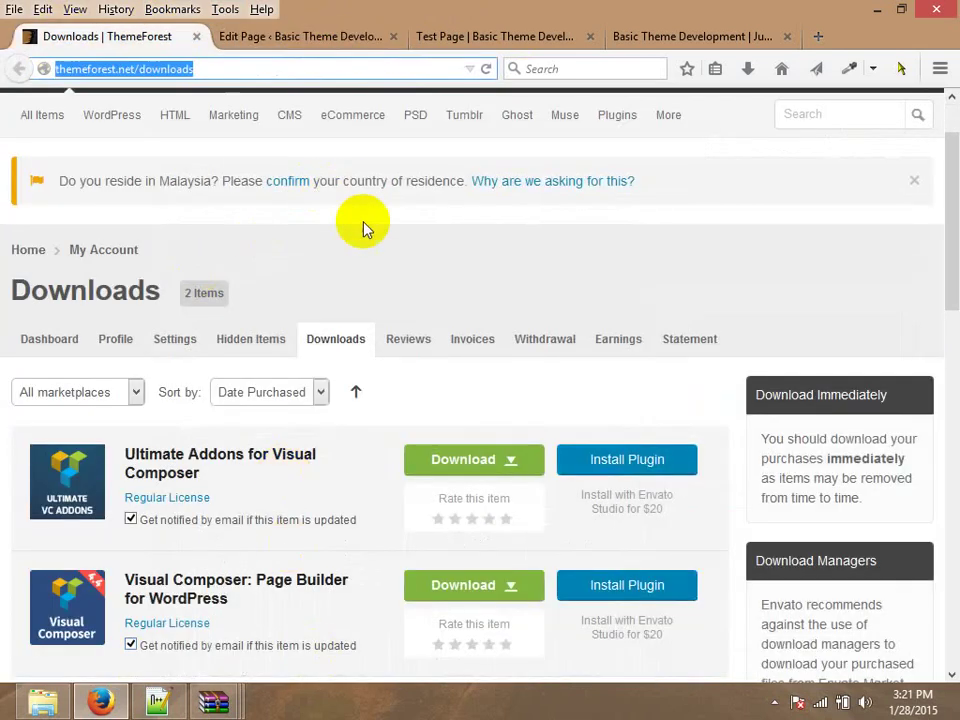
# Alternate between the ThemeForest Downloads page and the Test Page editor, examining the purchased plugins and the Visual Composer activation notice.
pyautogui.click(364, 232)
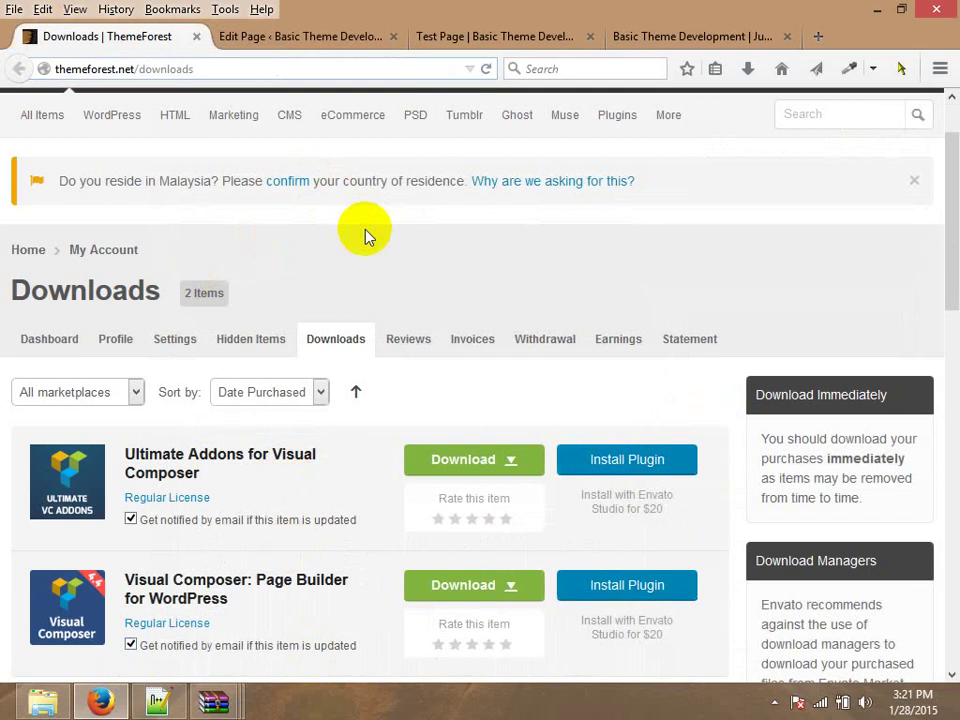
pyautogui.click(352, 35)
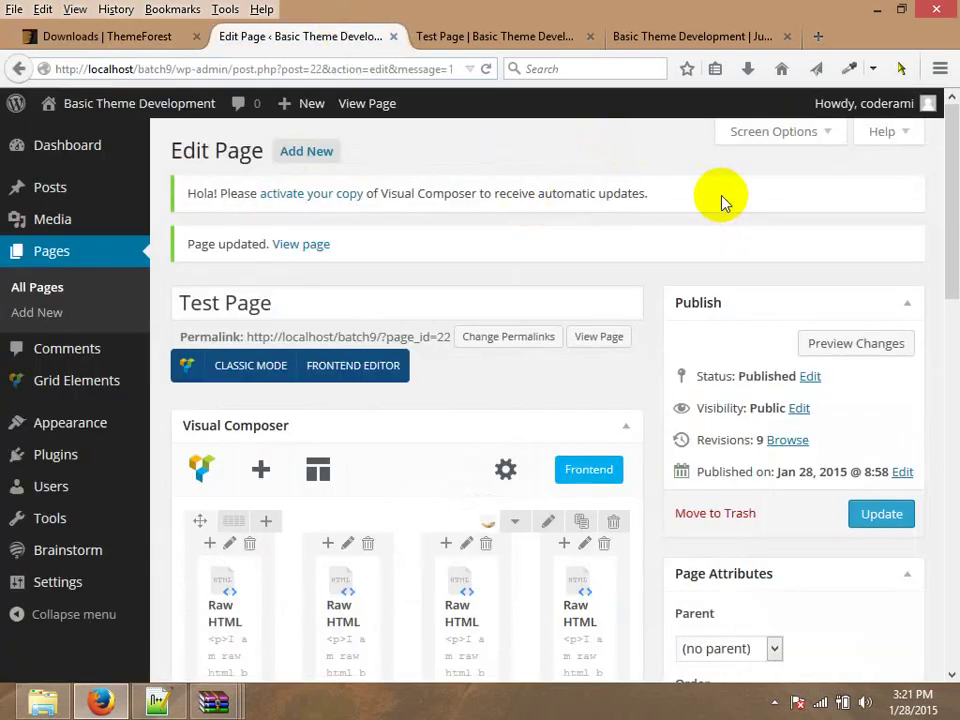
pyautogui.click(486, 146)
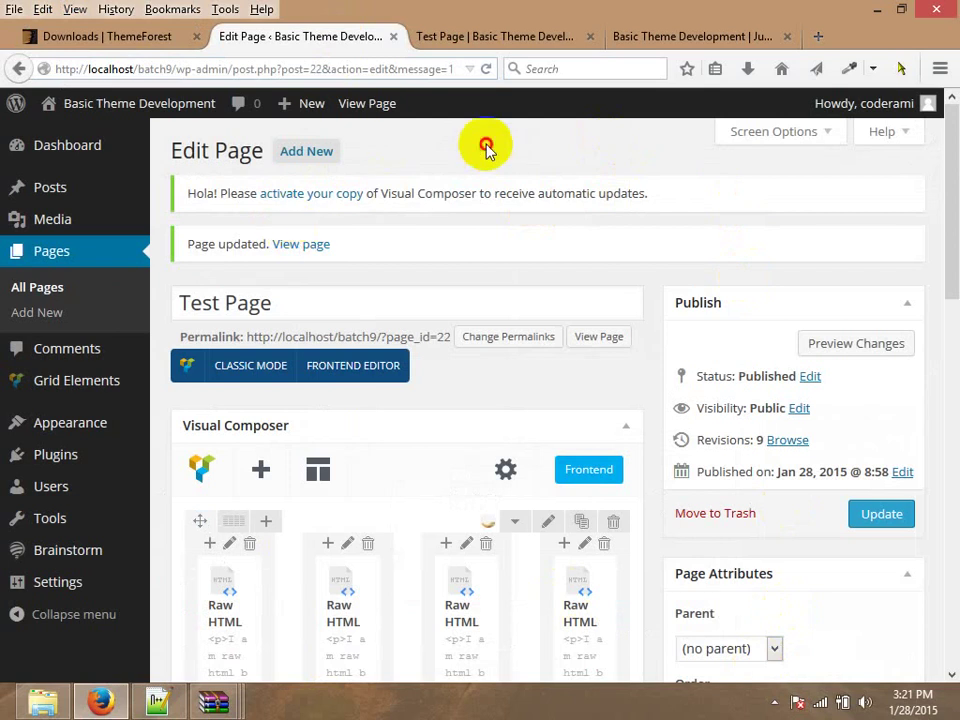
pyautogui.moveTo(375, 251); pyautogui.dragTo(409, 144)
pyautogui.click(409, 146)
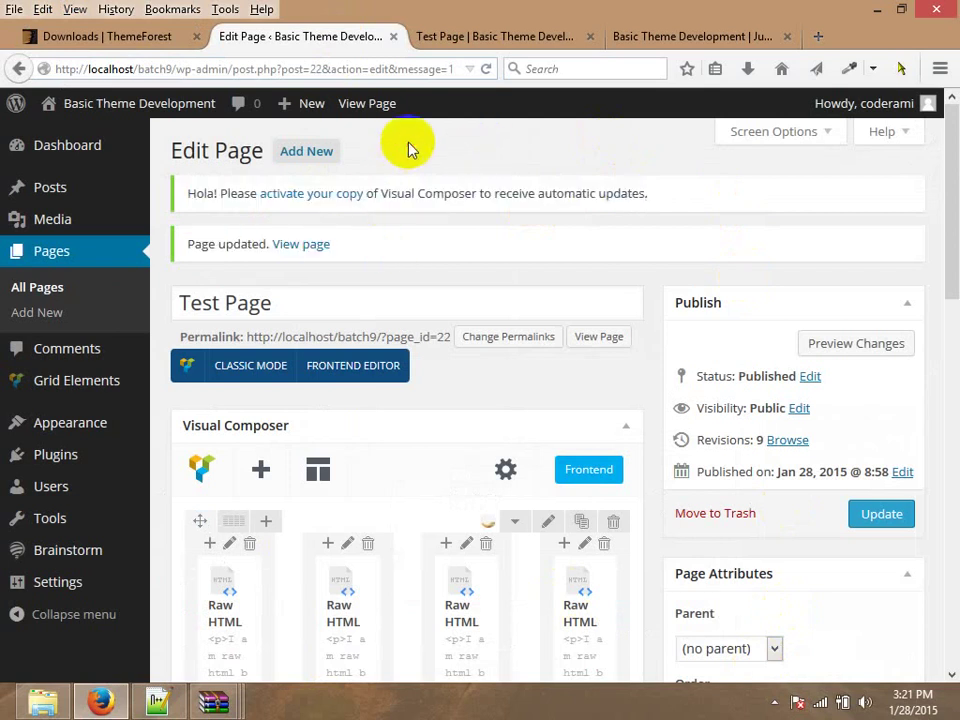
pyautogui.click(118, 40)
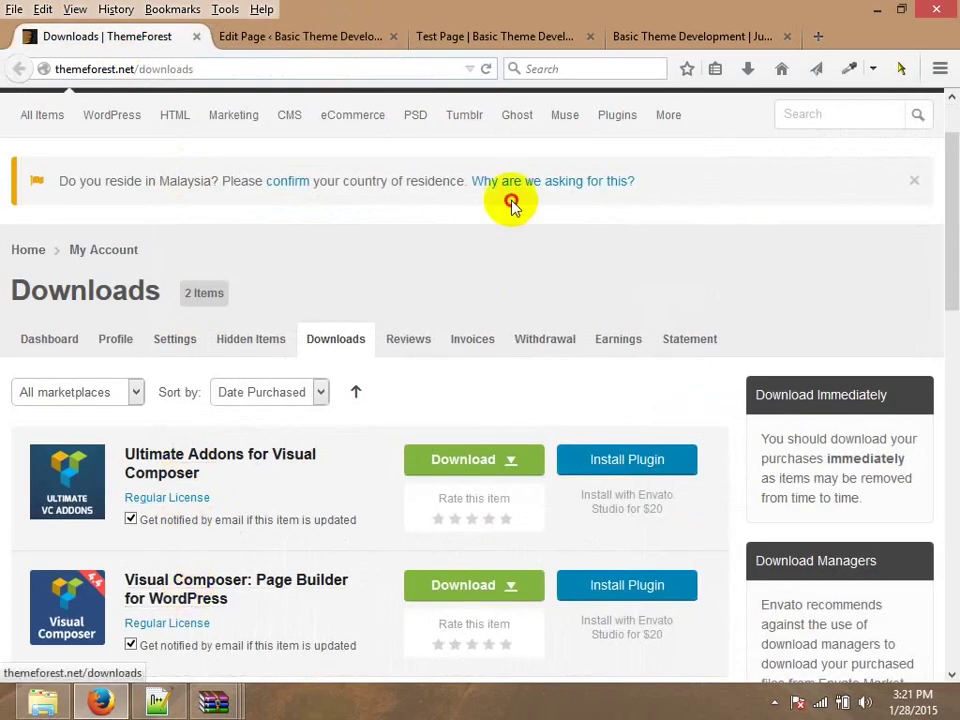
pyautogui.click(378, 36)
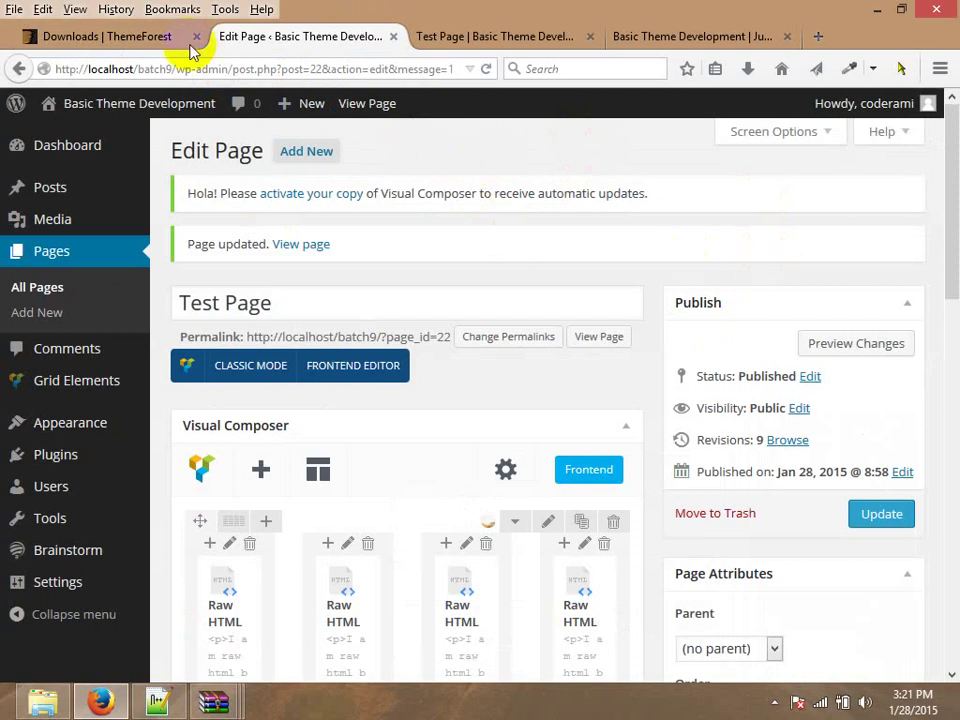
pyautogui.click(143, 37)
pyautogui.click(300, 37)
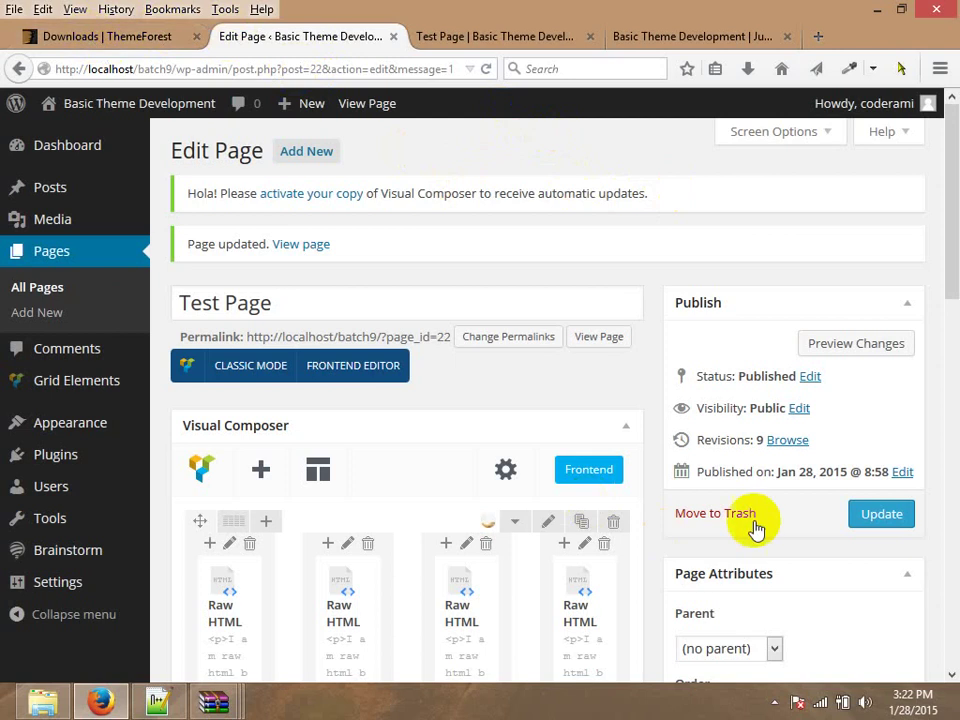
pyautogui.moveTo(686, 197); pyautogui.dragTo(193, 199)
pyautogui.click(193, 204)
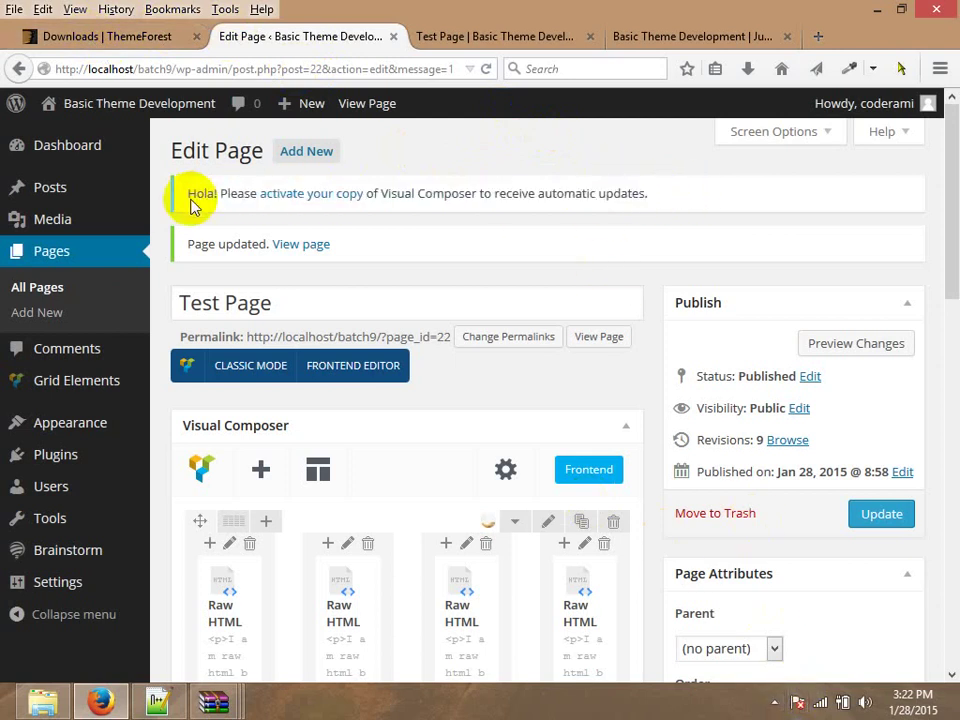